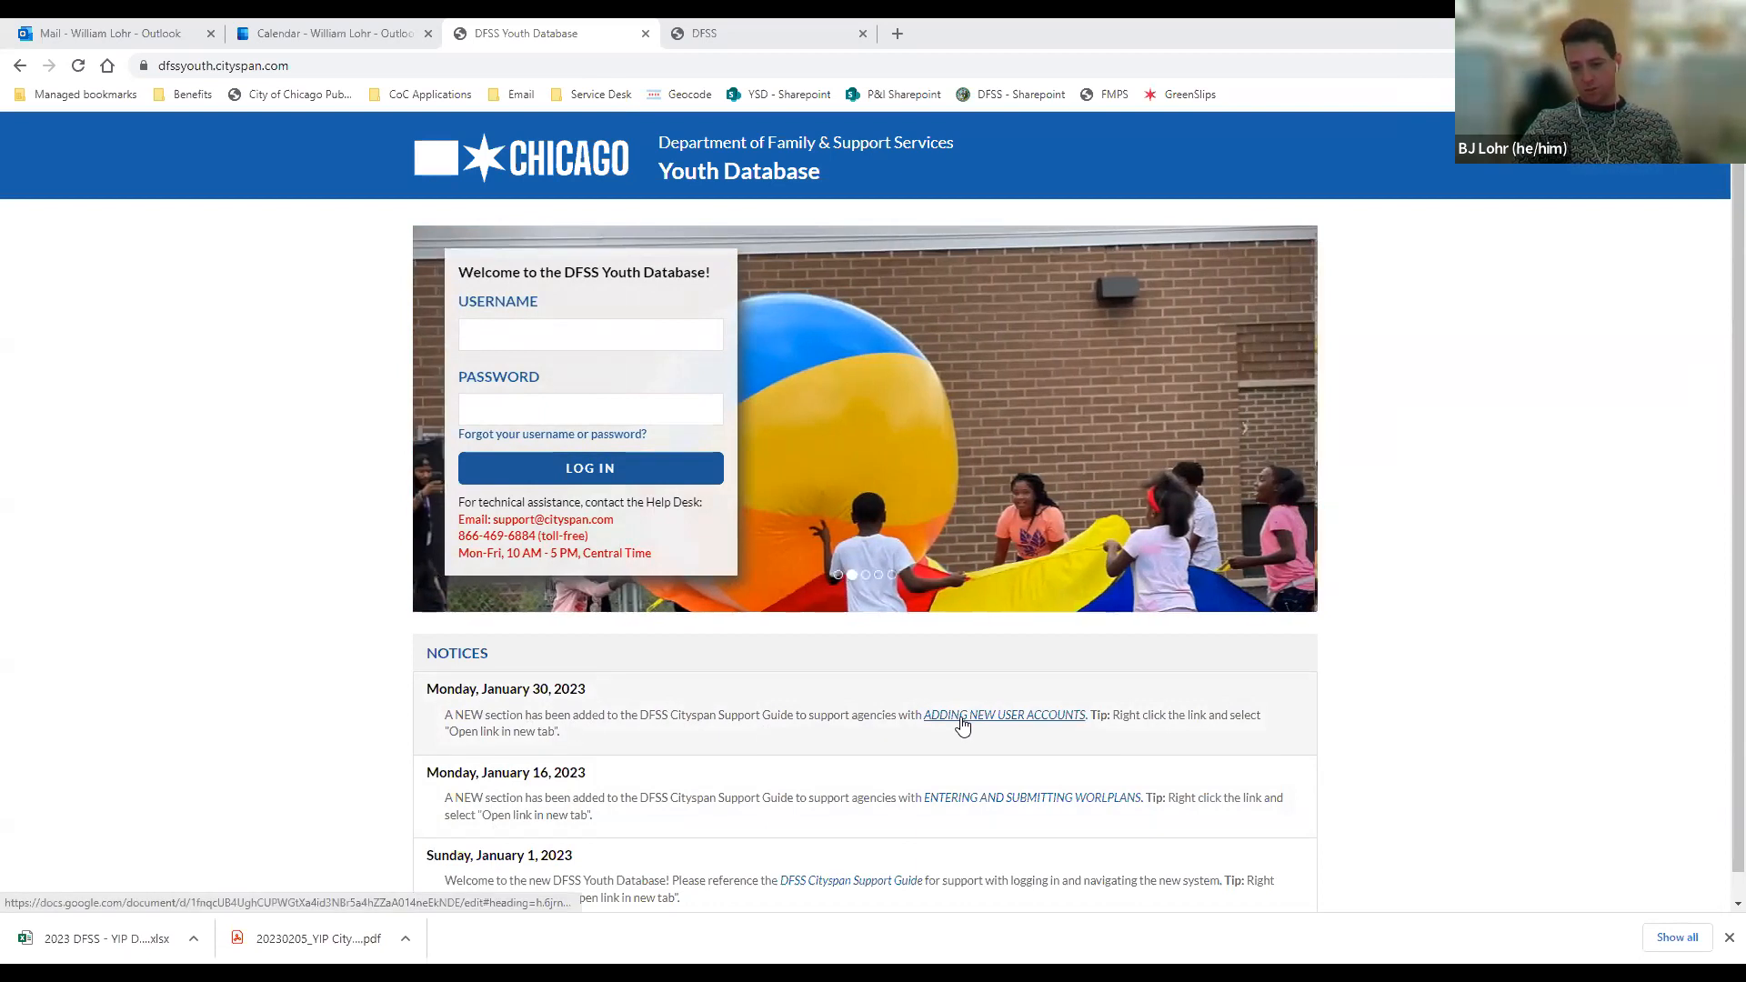
Open the ADDING NEW USER ACCOUNTS link from the January 30, 2023 notice in a new tab
right_click(963, 725)
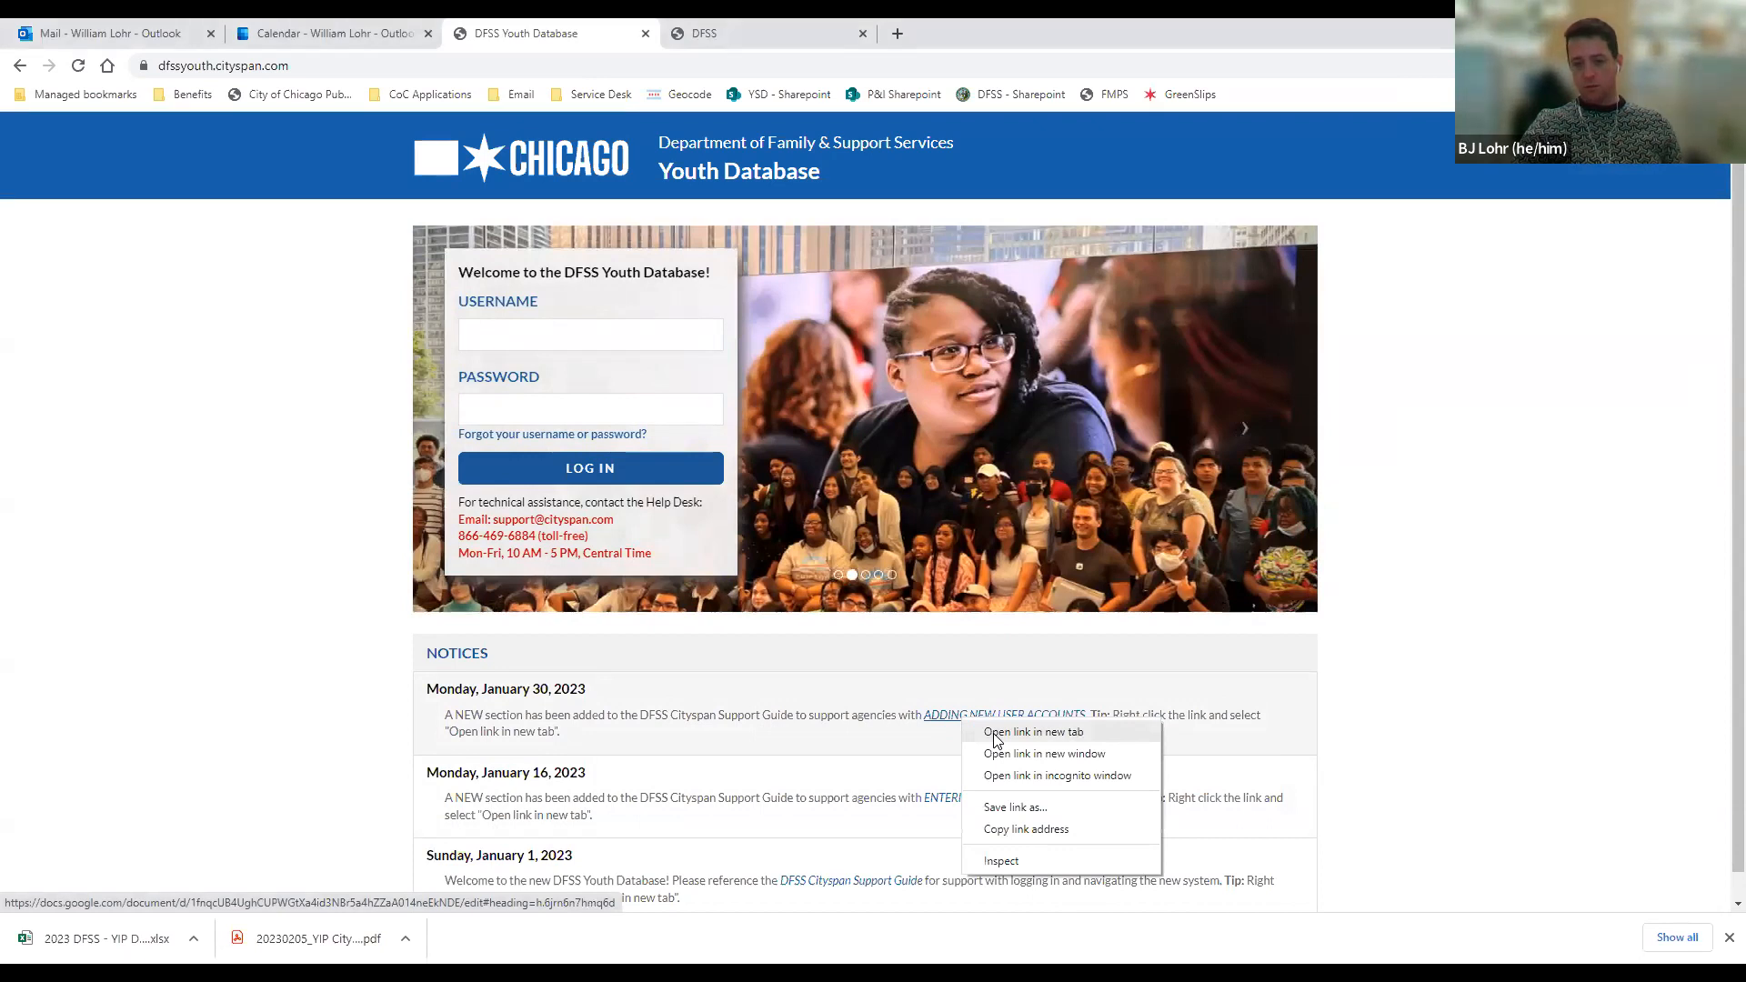
click(996, 732)
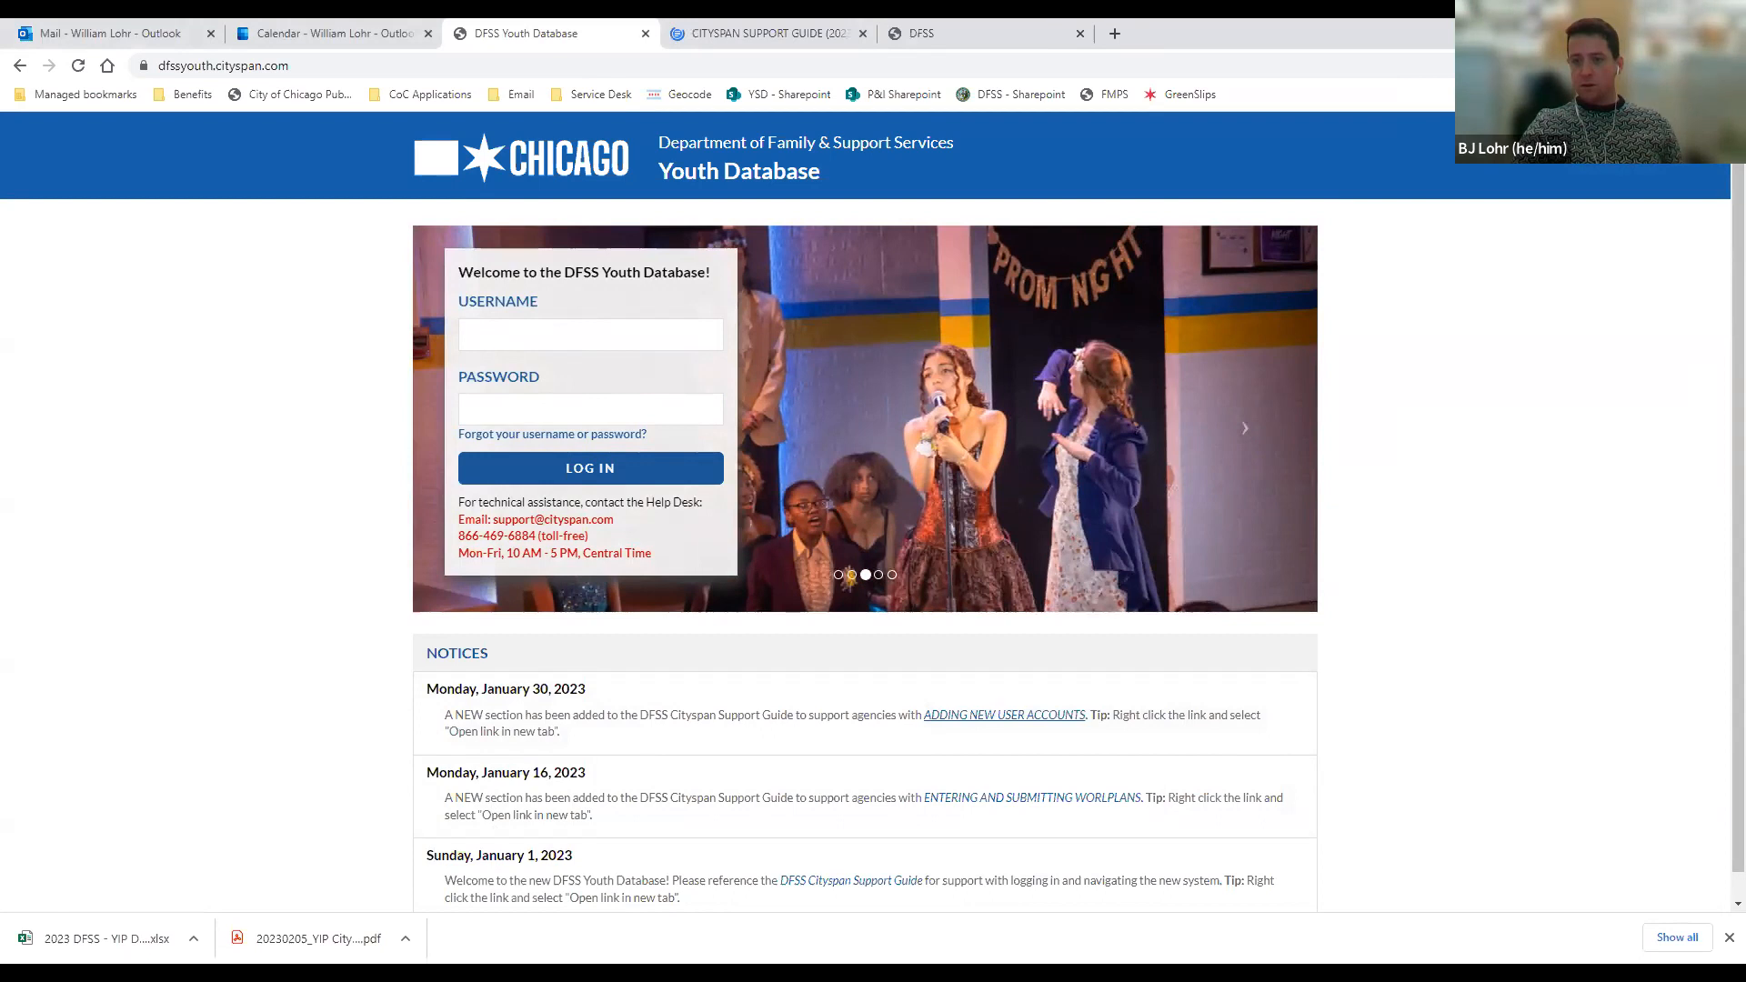
Take the browser window out of its maximized state and resize it to span the full screen width
click(1682, 28)
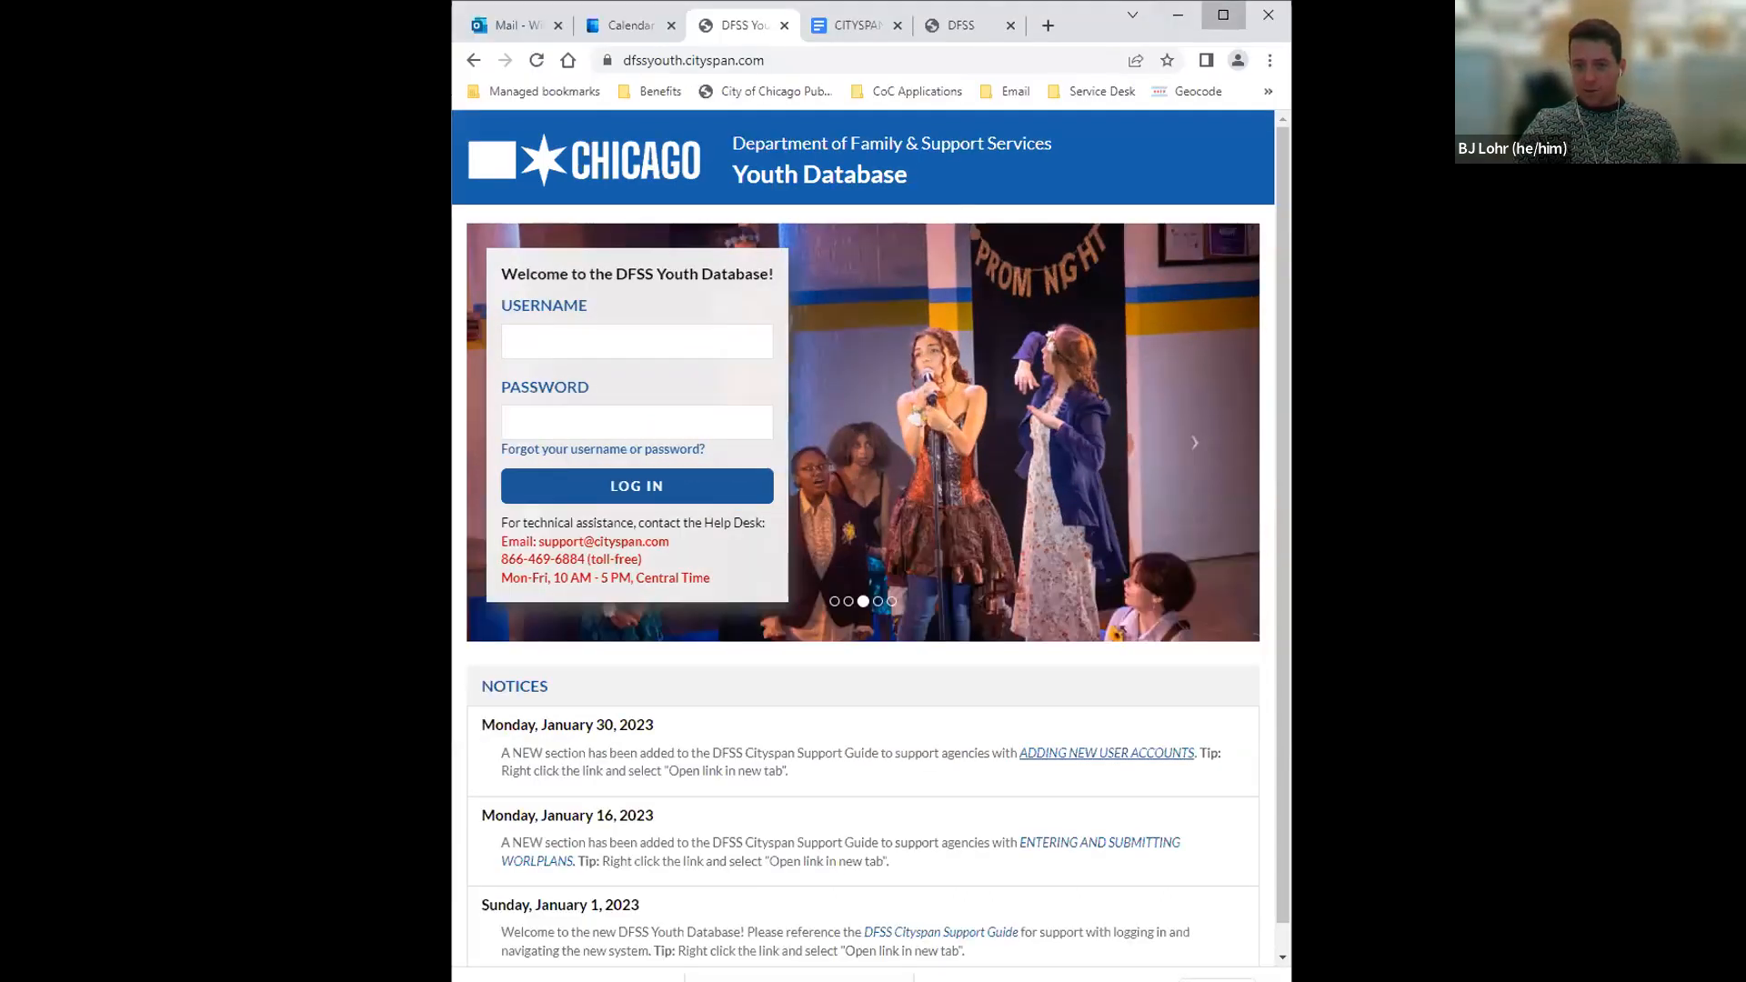
click(1227, 19)
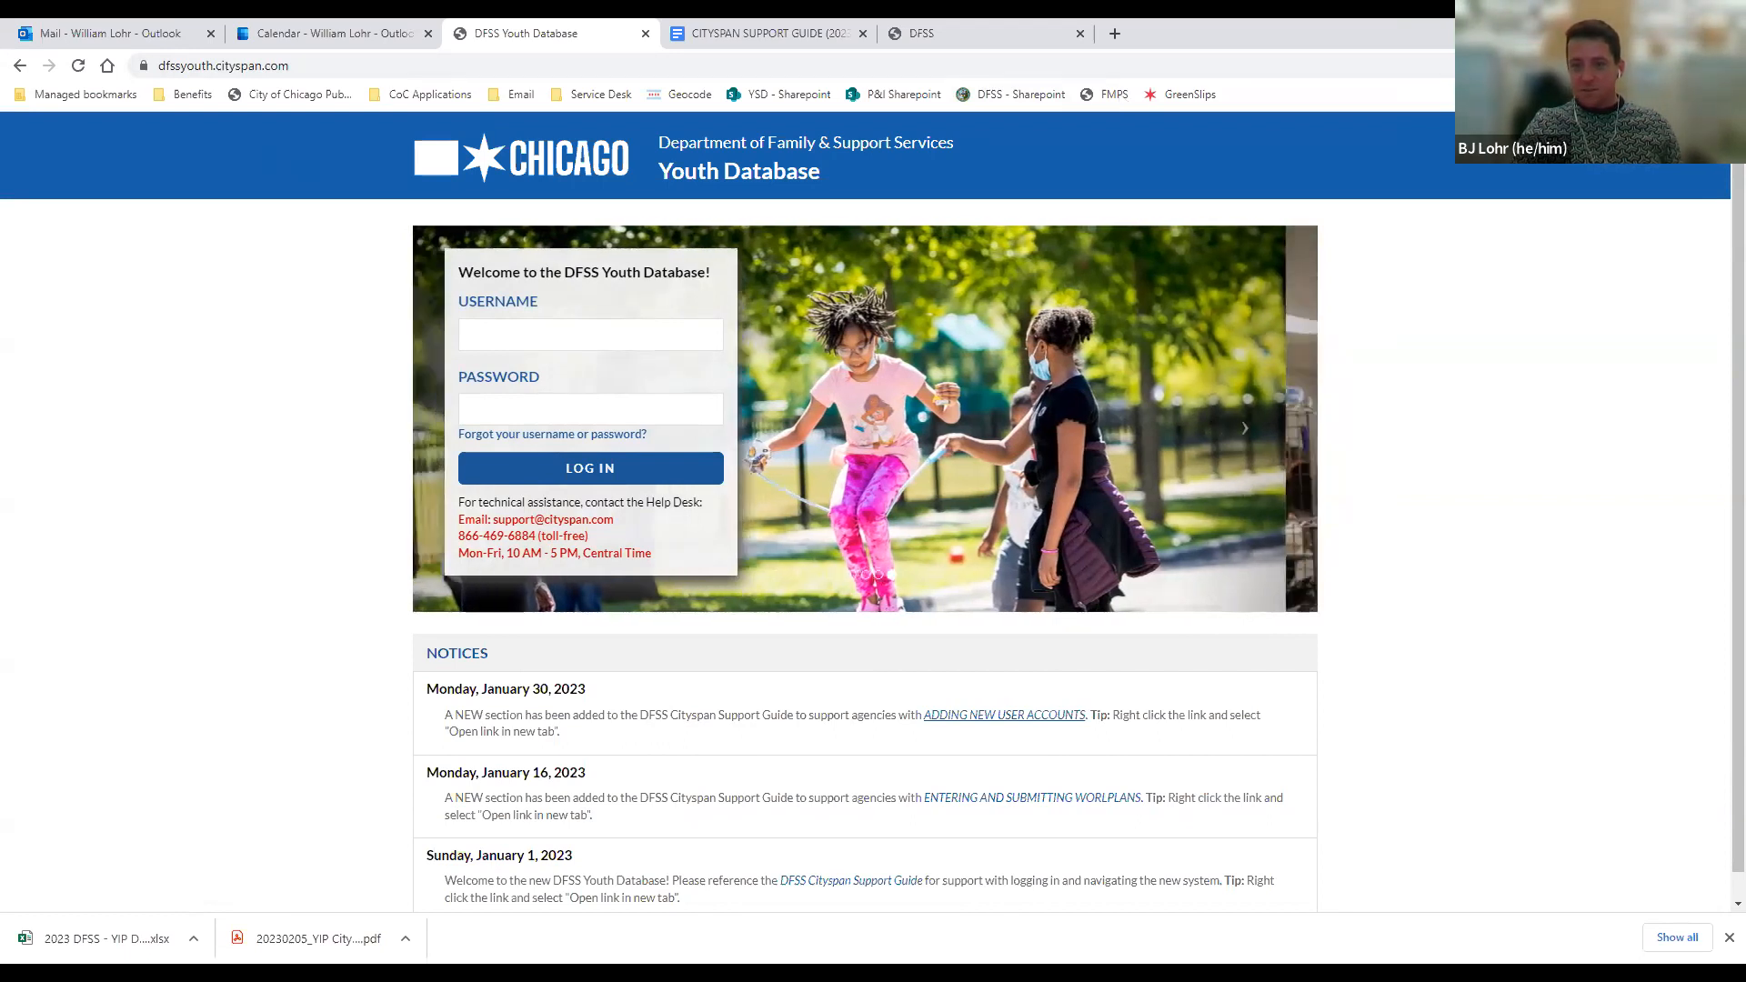
double_click(1258, 18)
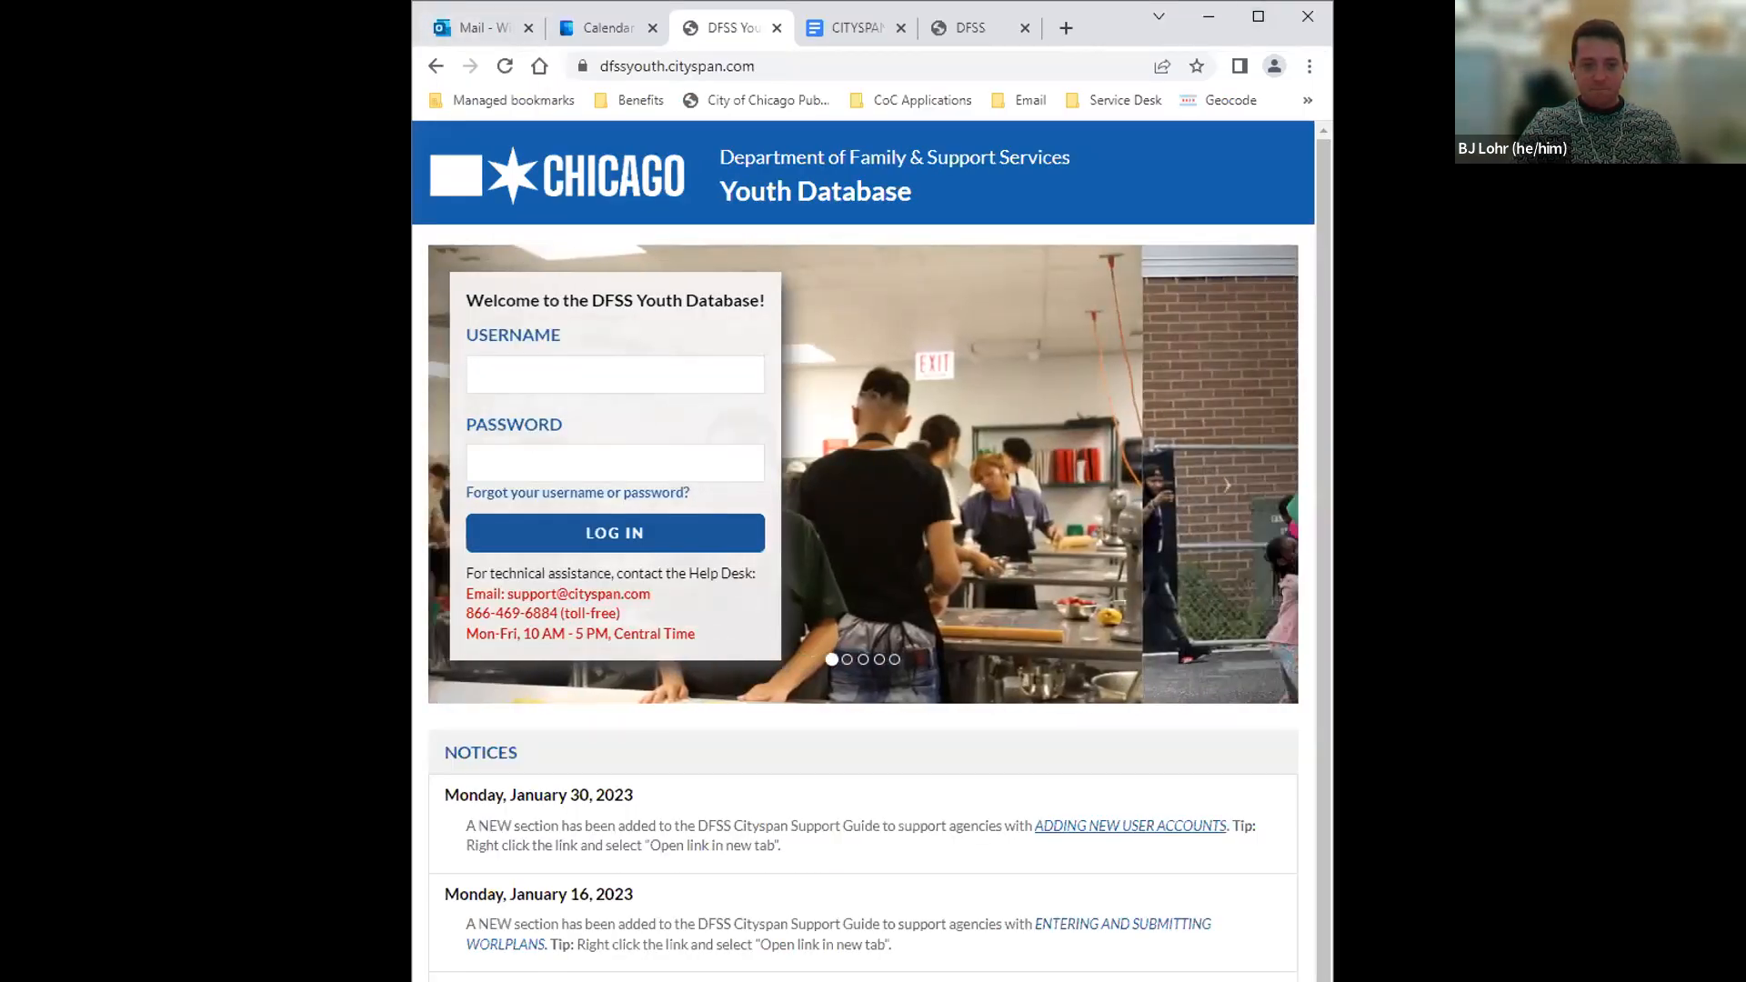
drag(1332, 240, 1642, 240)
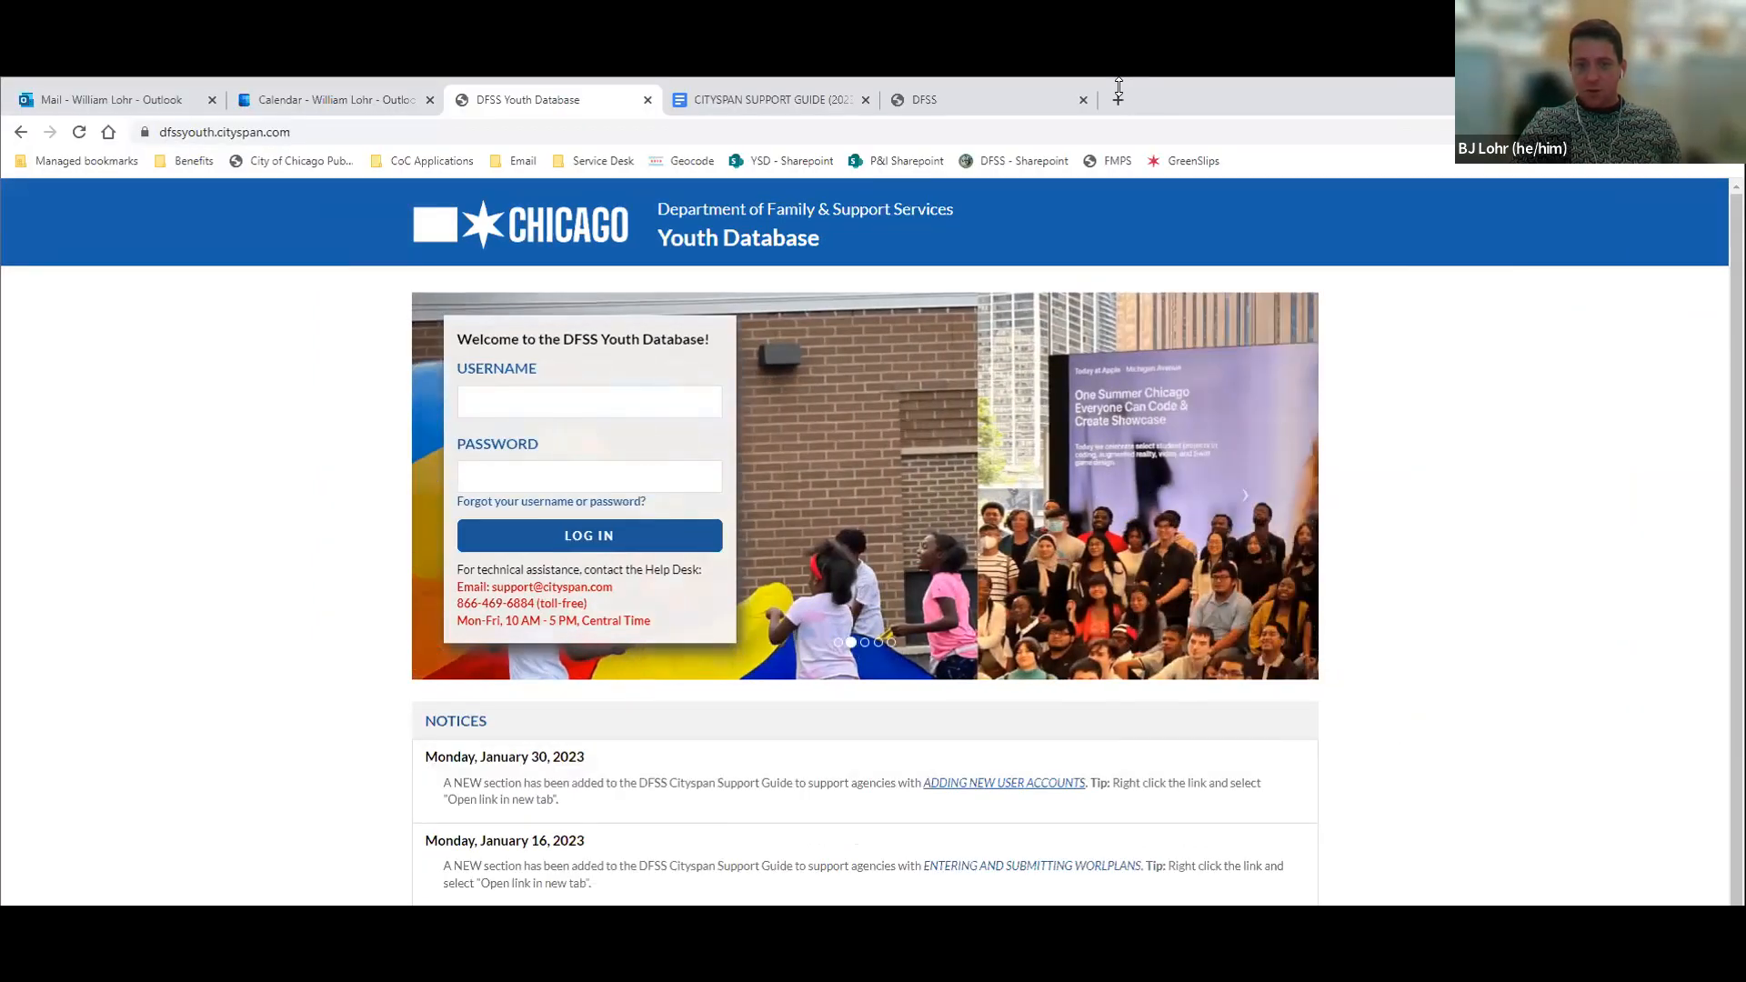
drag(1118, 87, 1118, 61)
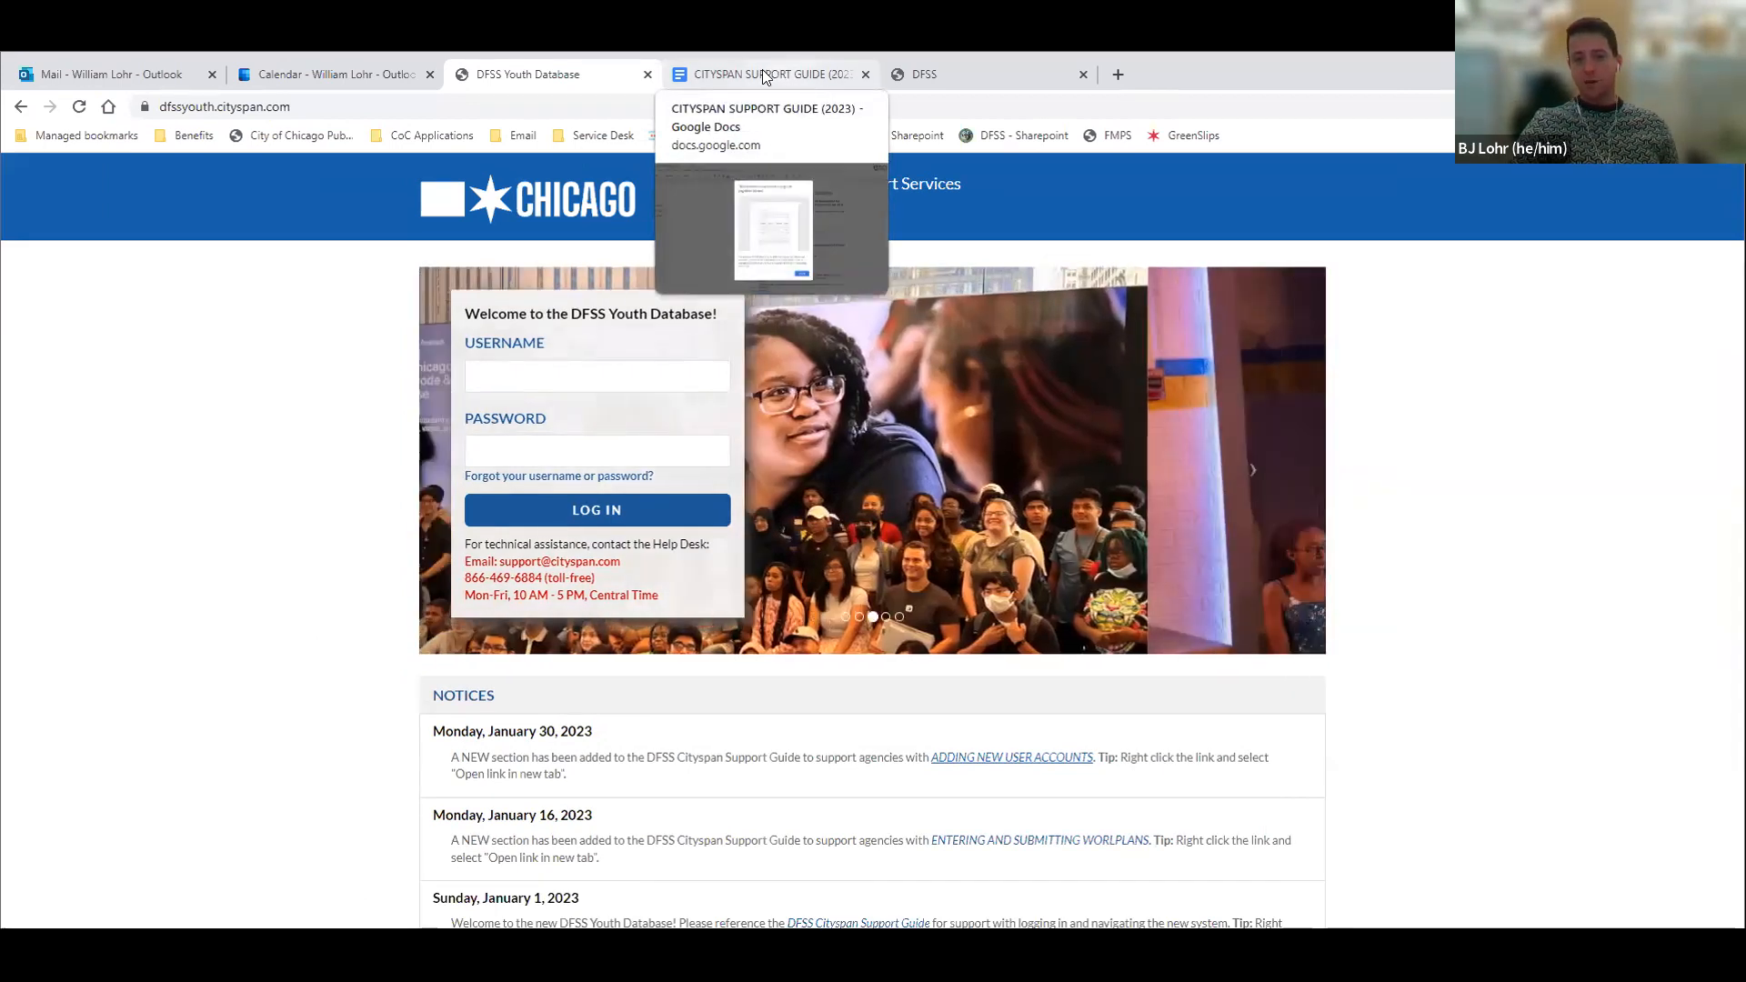
Review the support guide's Section 3 on adding new user accounts, including the Agency Admin and Program Admin roles
click(772, 76)
click(1044, 811)
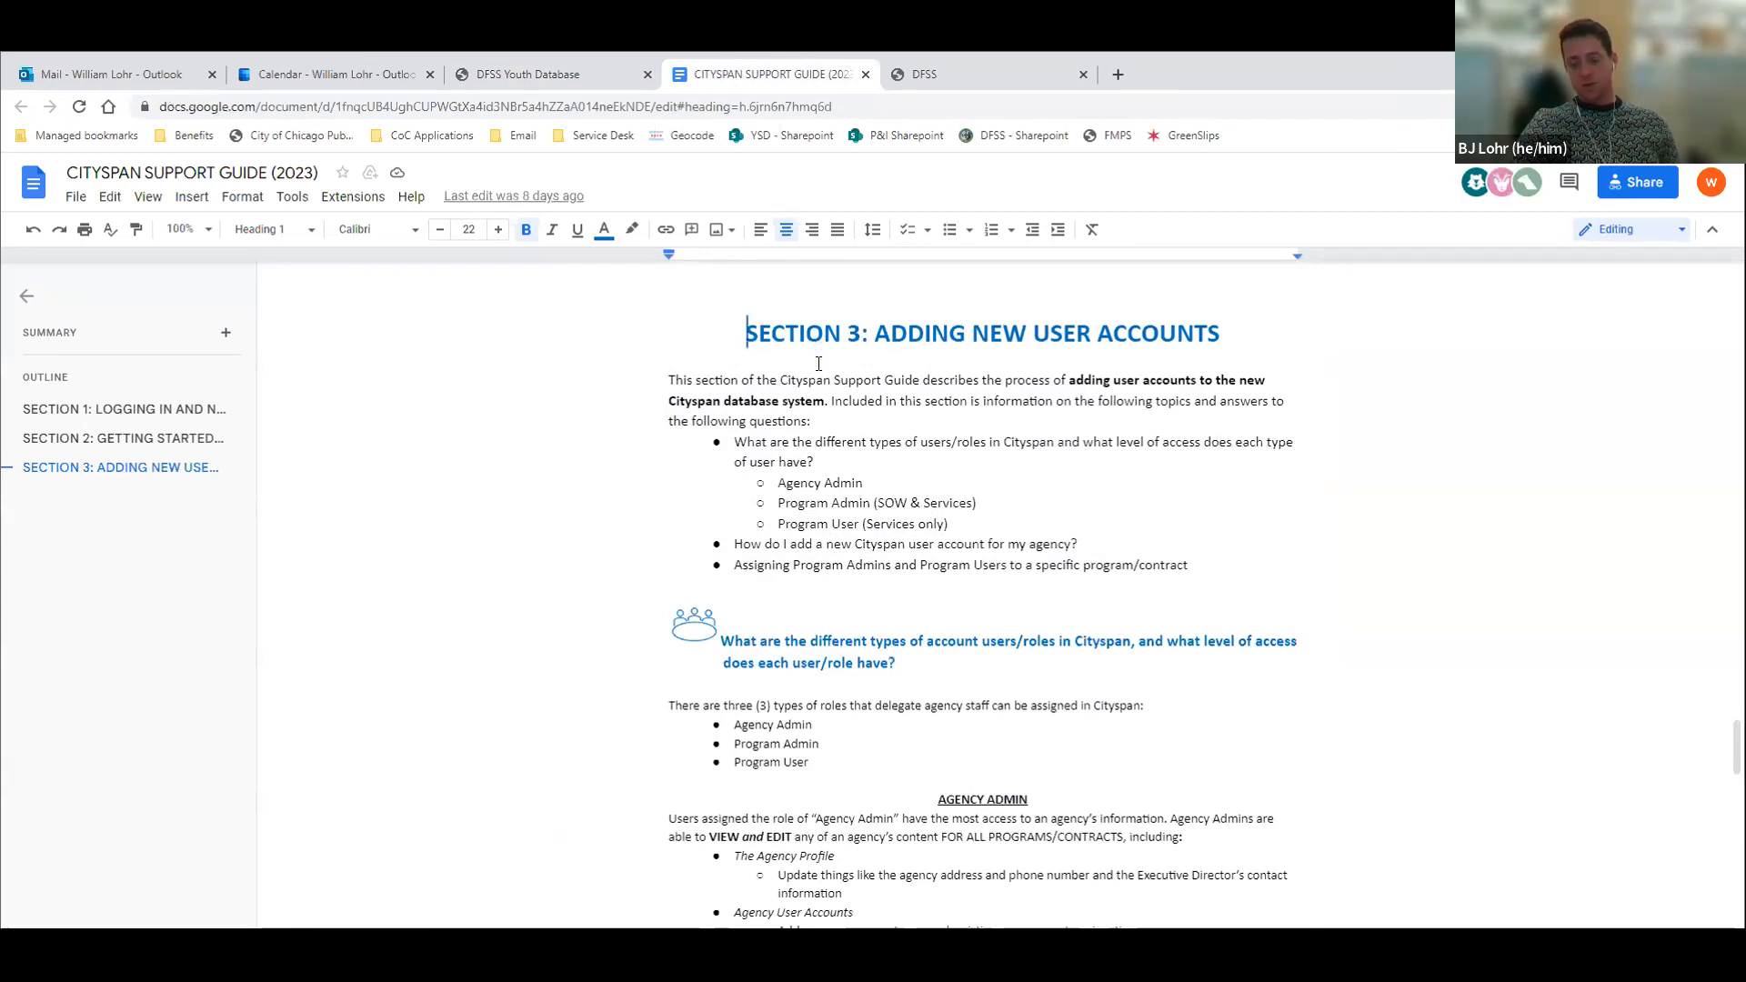
scroll(818, 364, down, 1)
scroll(819, 363, down, 5)
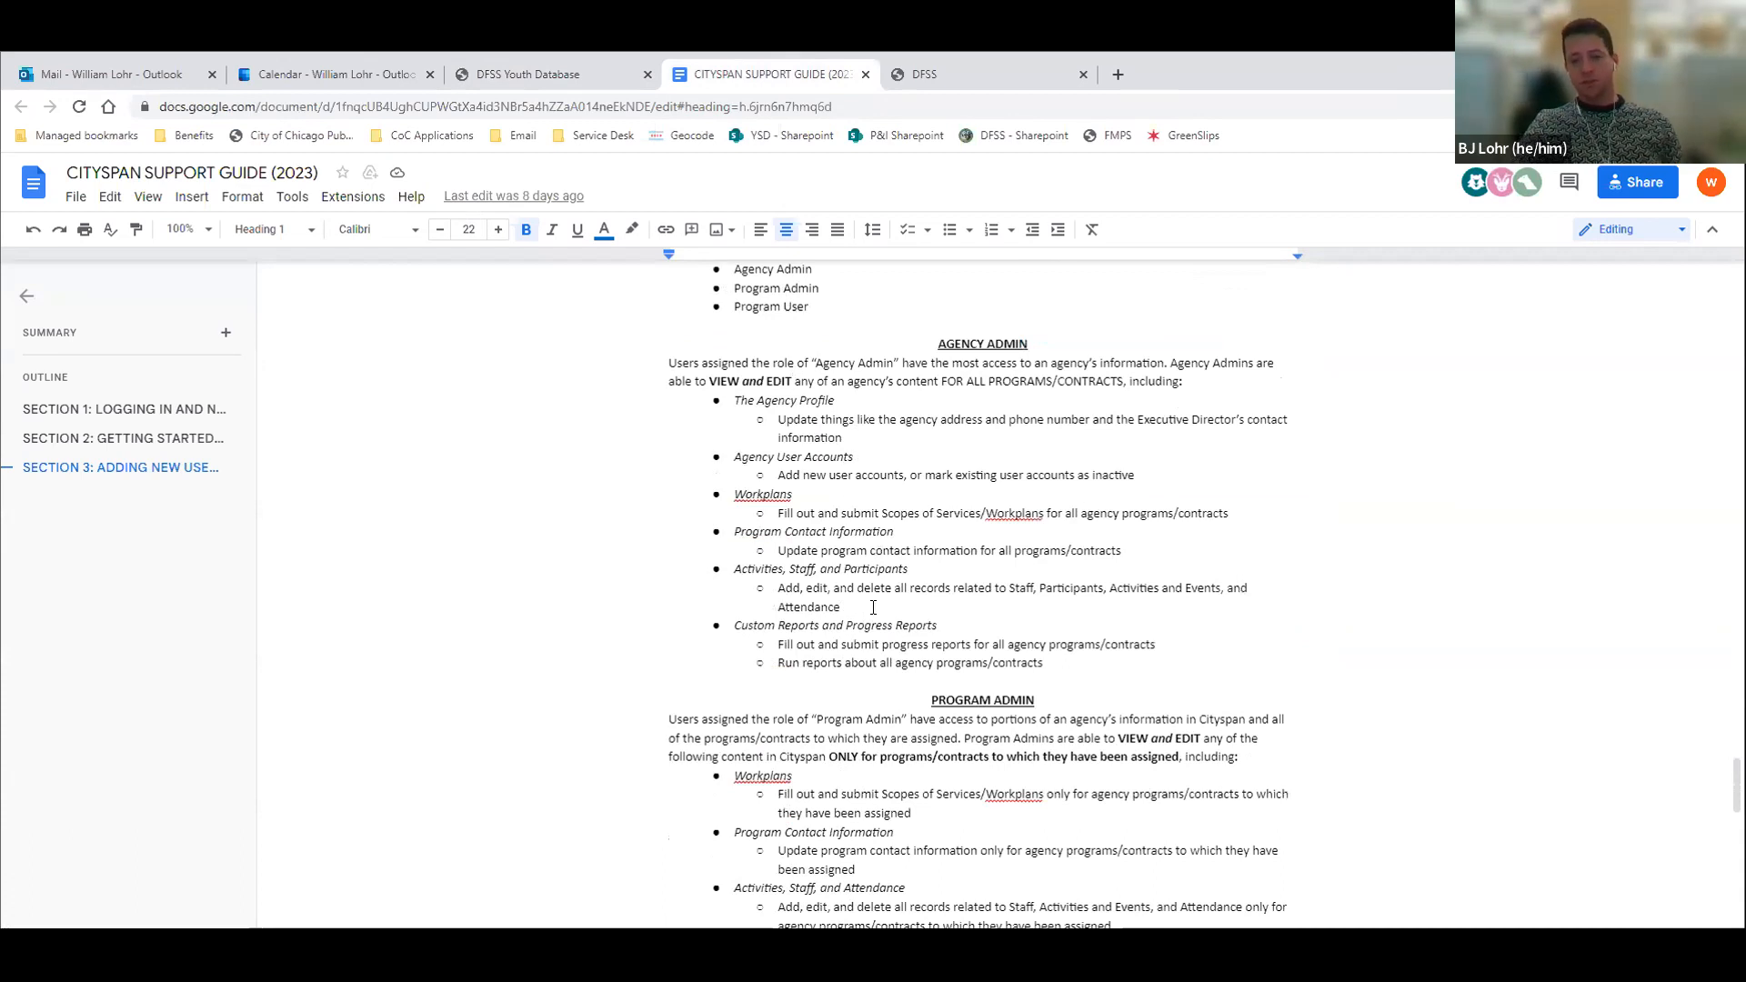
scroll(854, 625, up, 5)
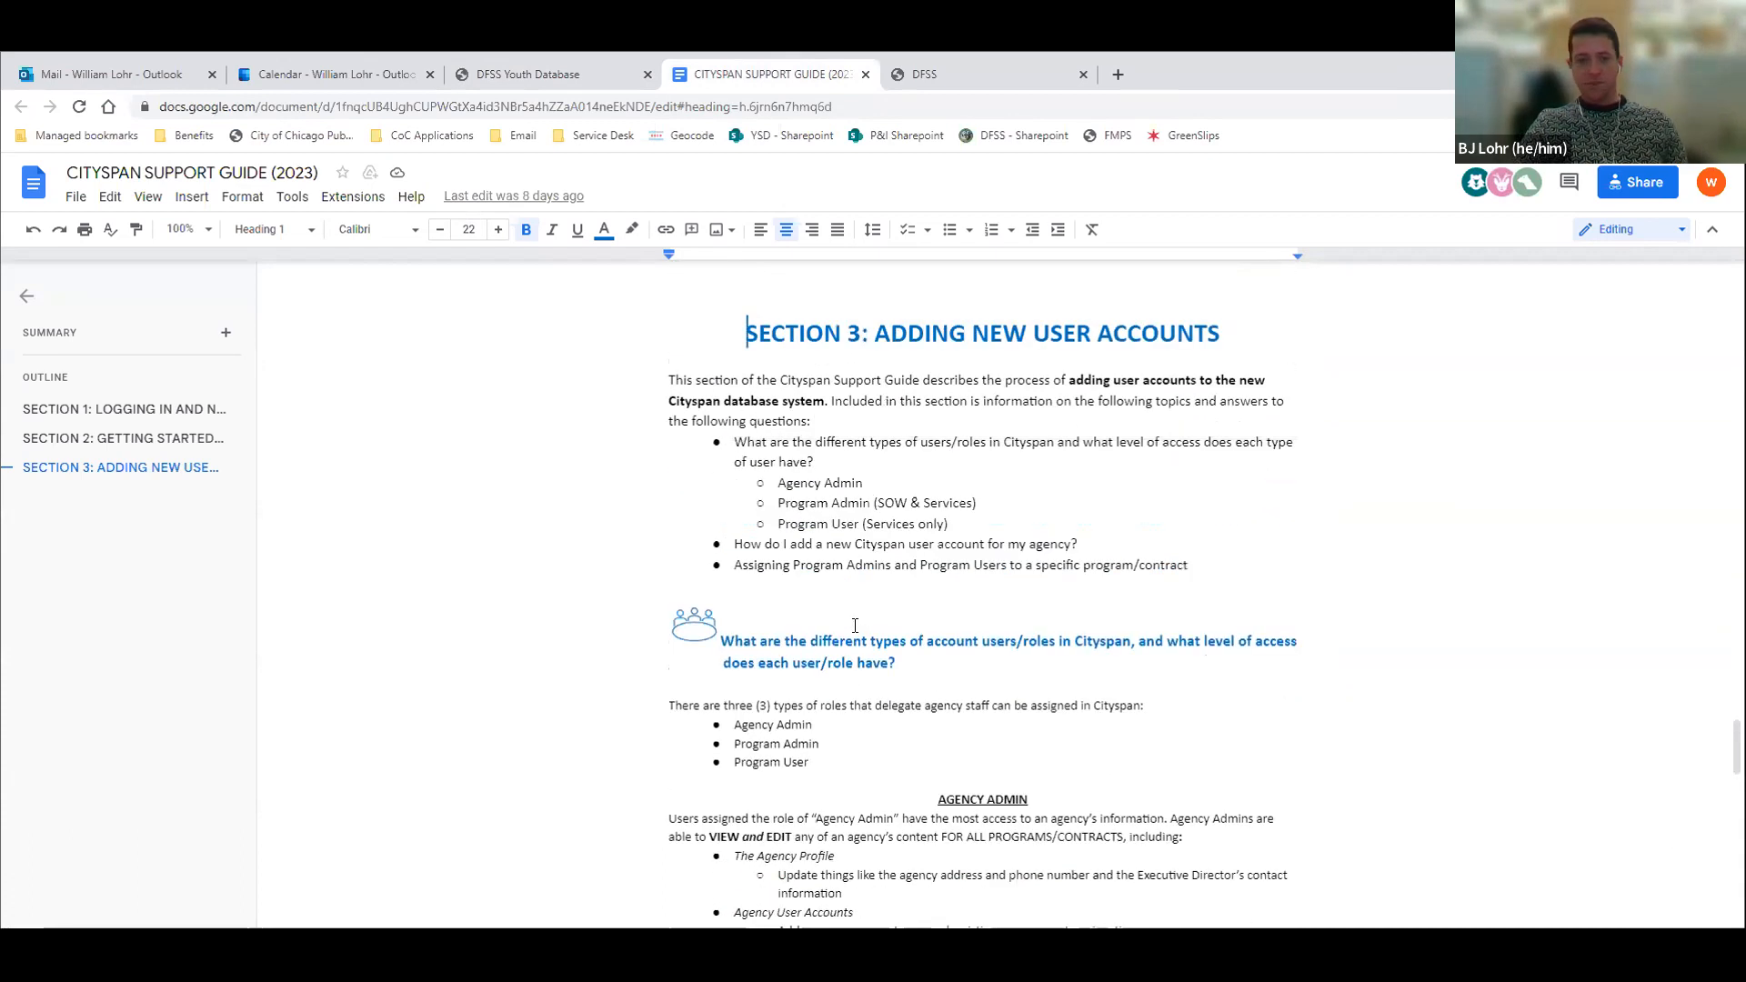
Return to the open Sample Agency 1 session and try to open its agency accounts
click(560, 82)
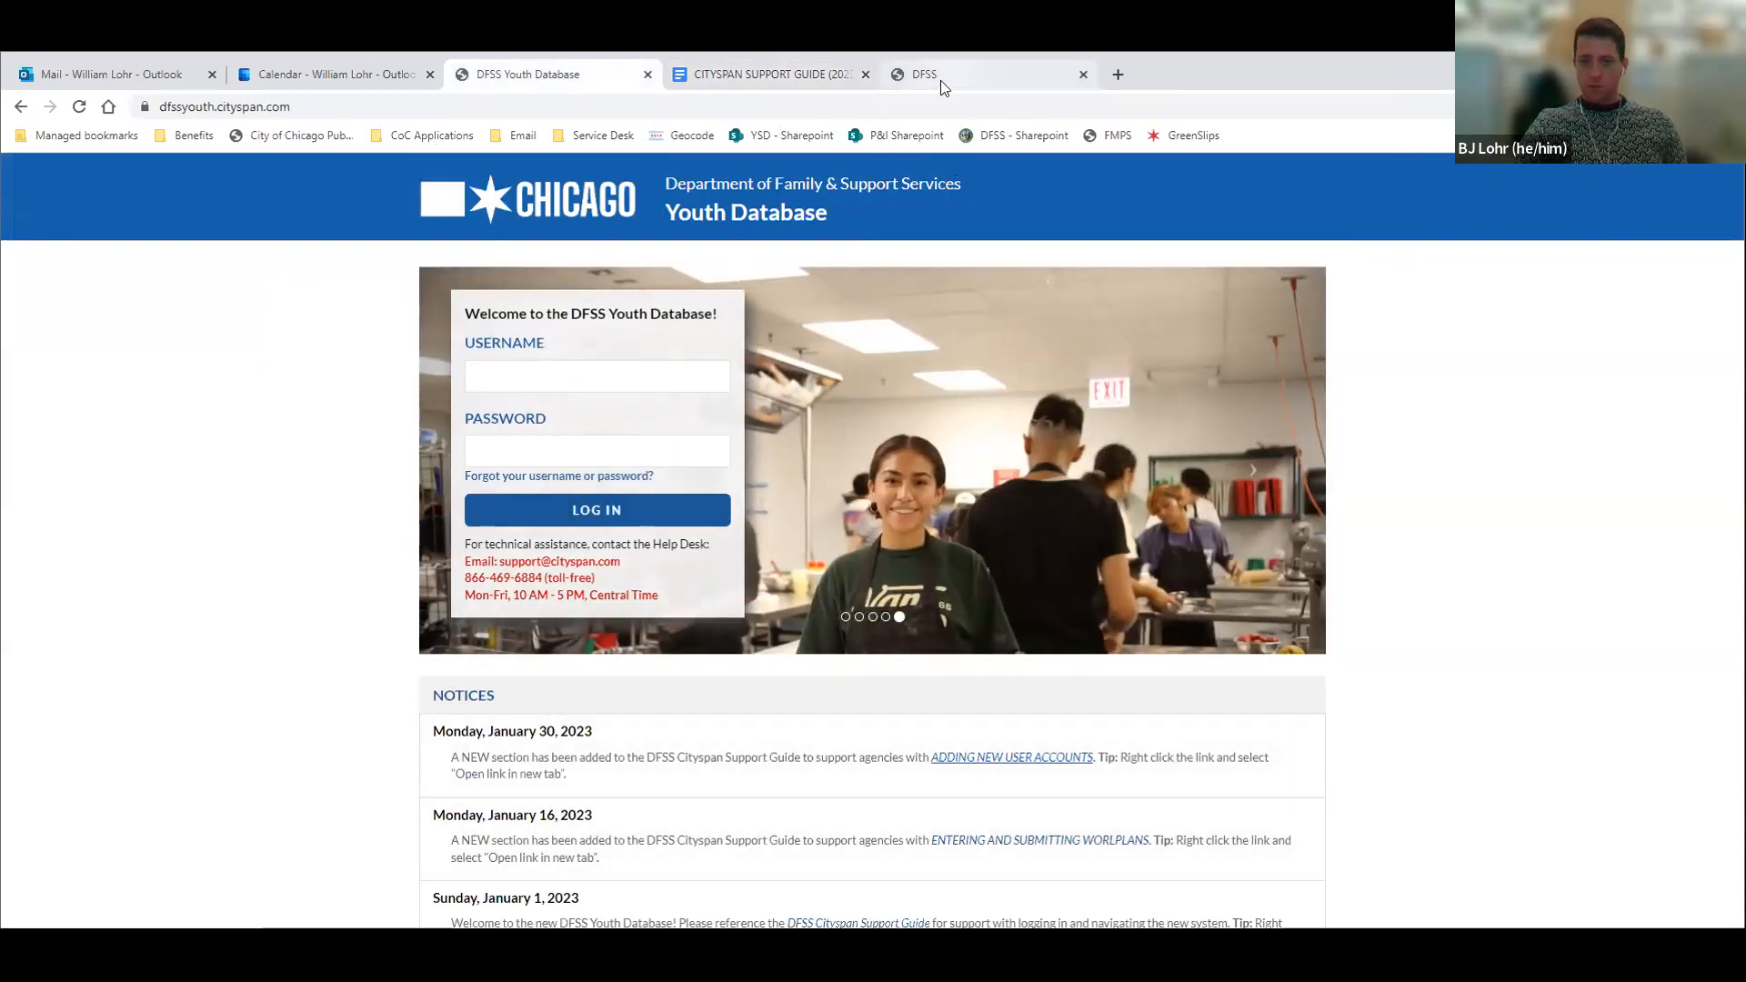
click(940, 80)
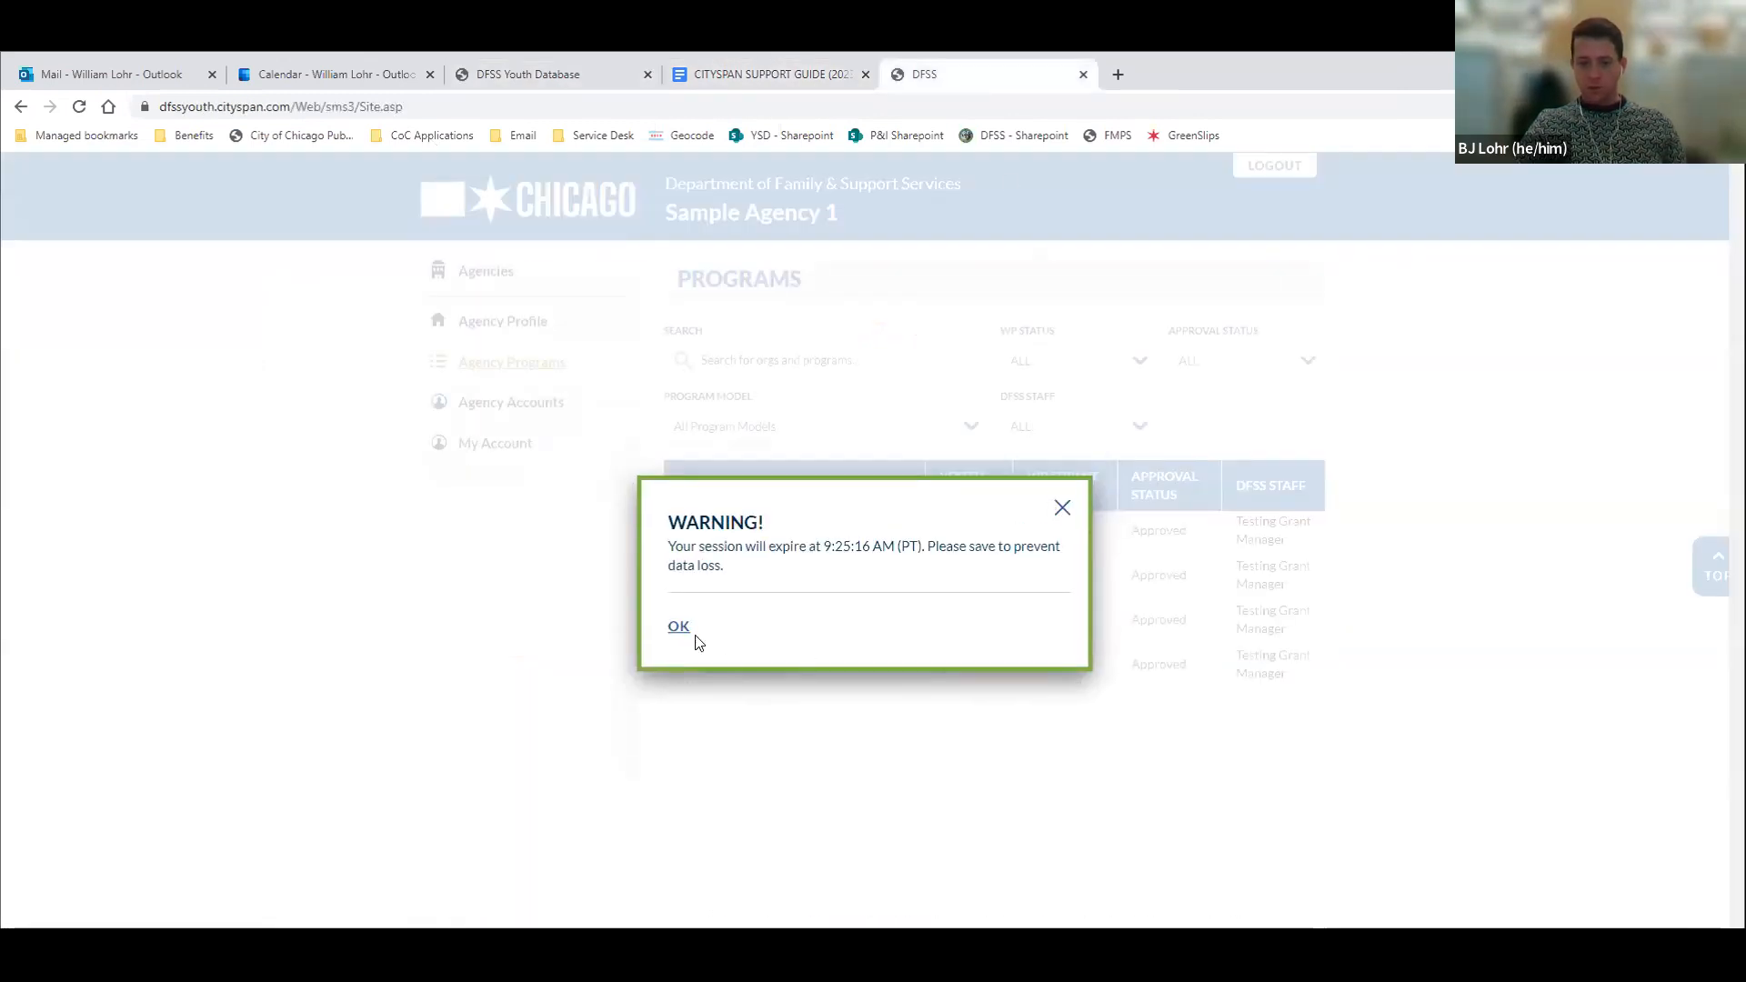
click(680, 628)
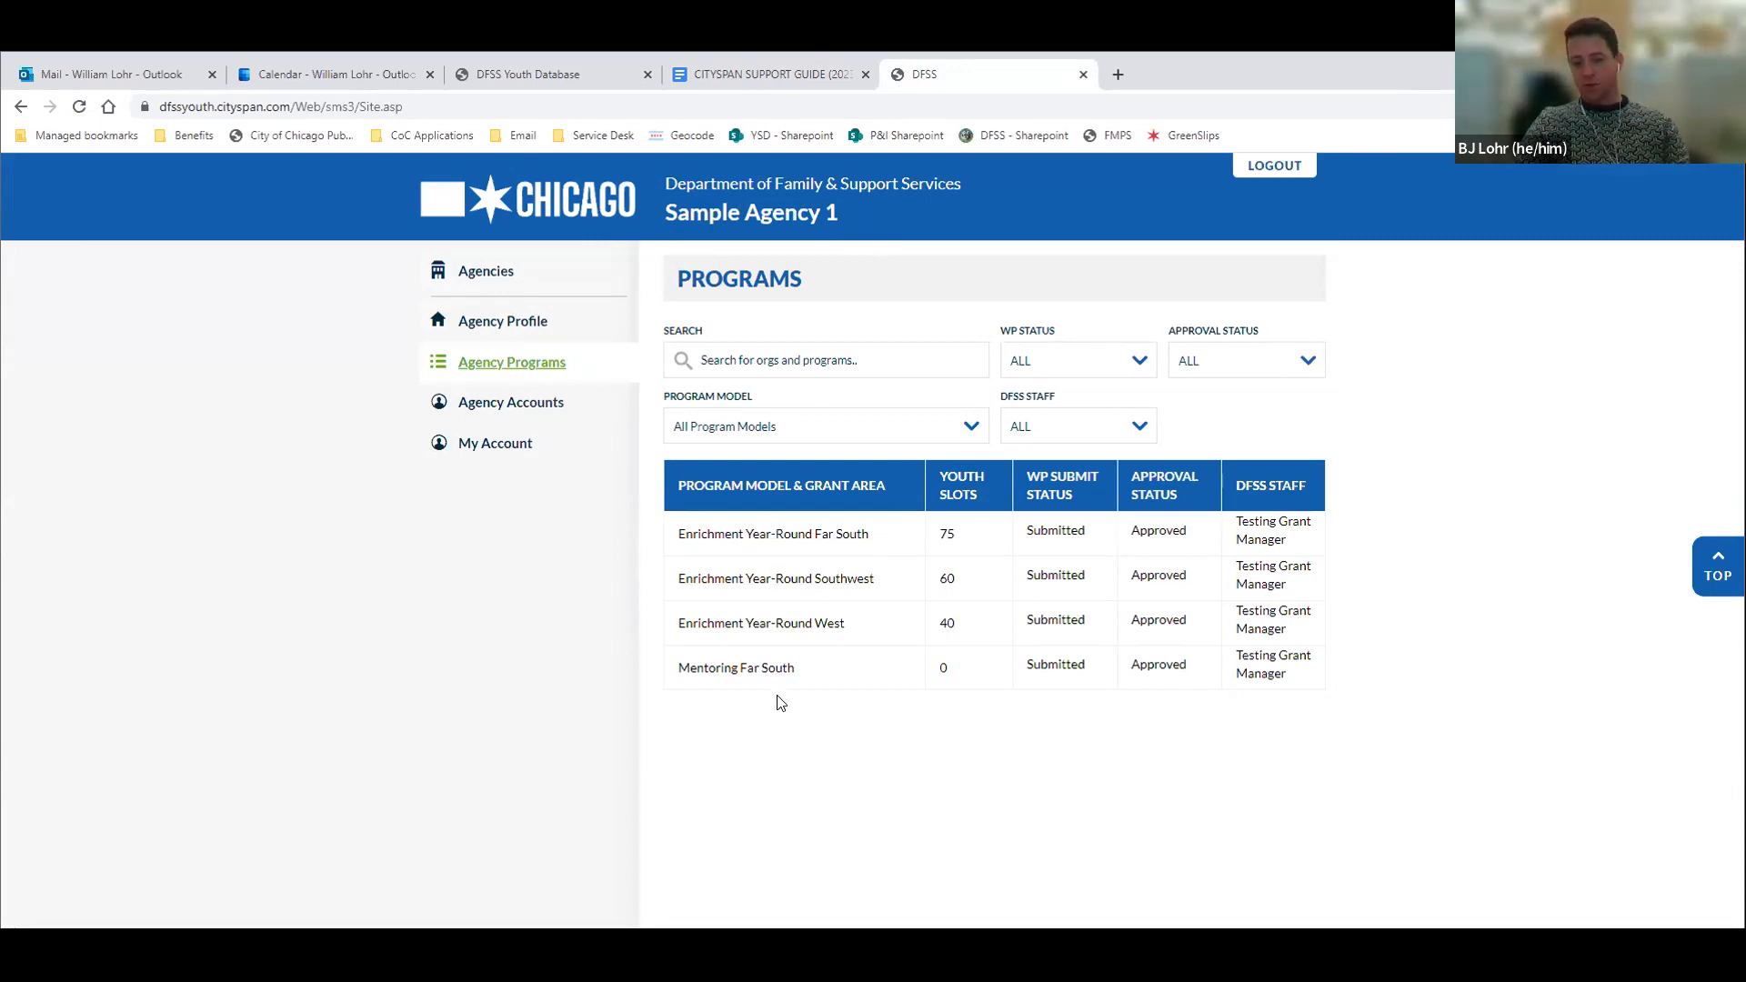
click(539, 406)
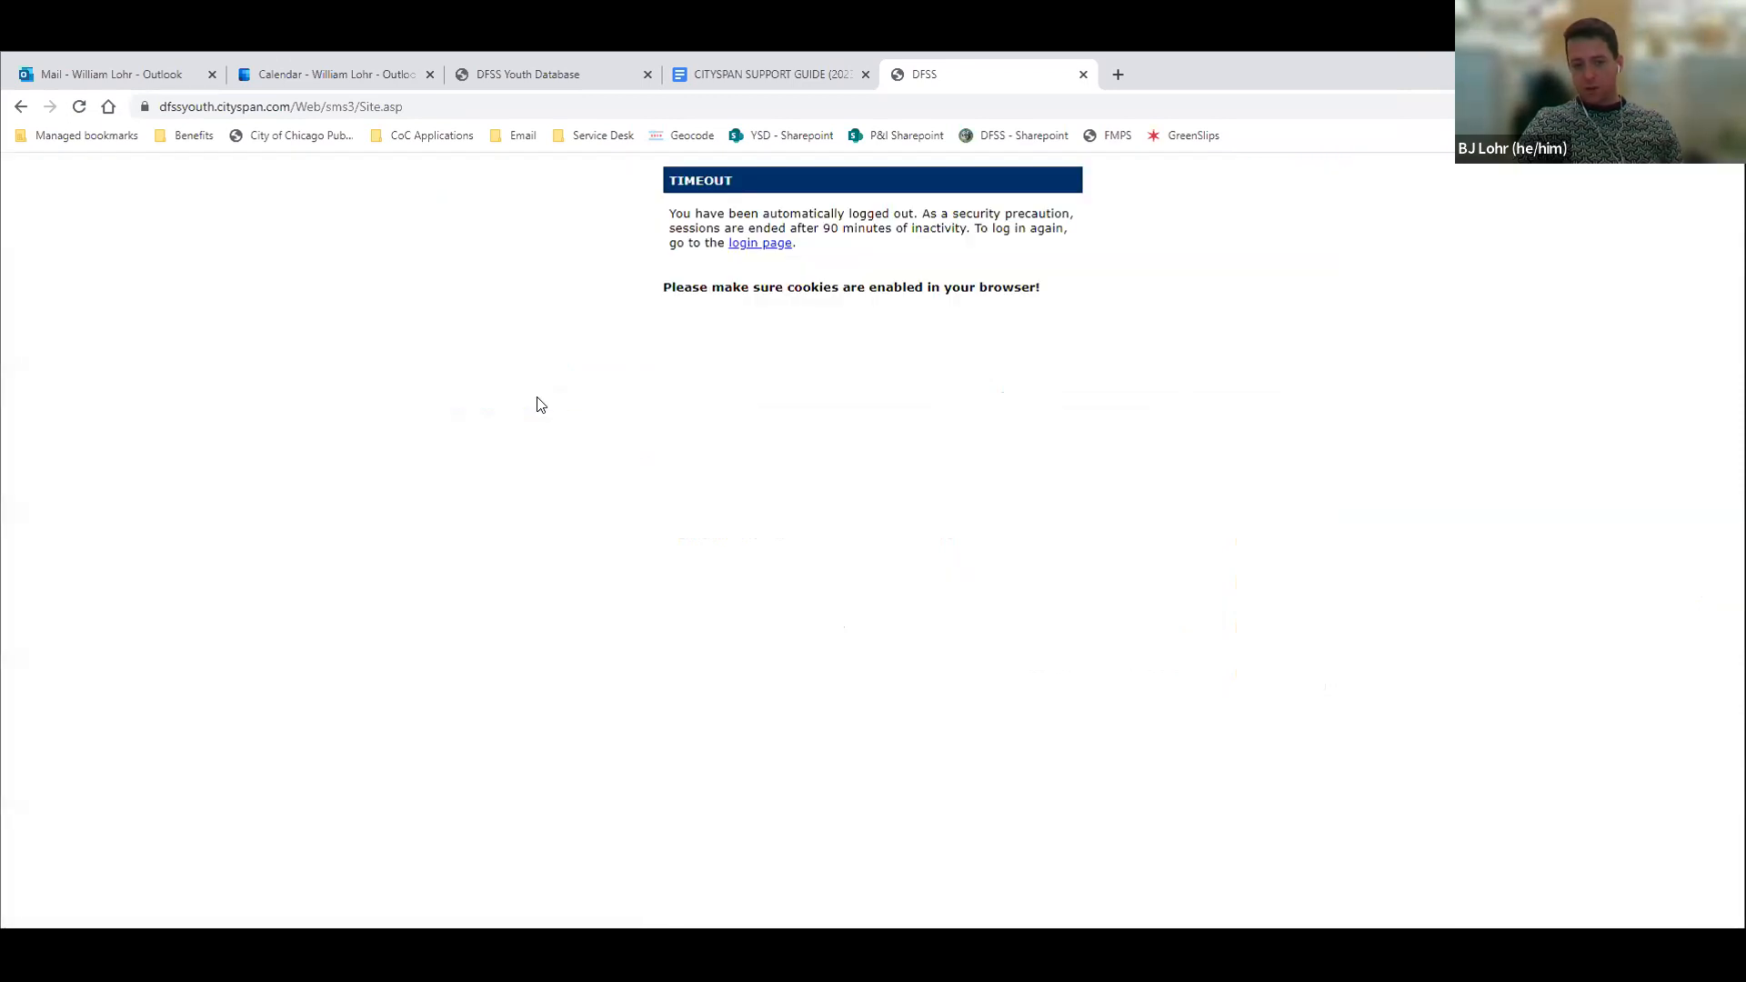
Log back in to the DFSS Youth Database with the saved username and the account password
click(760, 243)
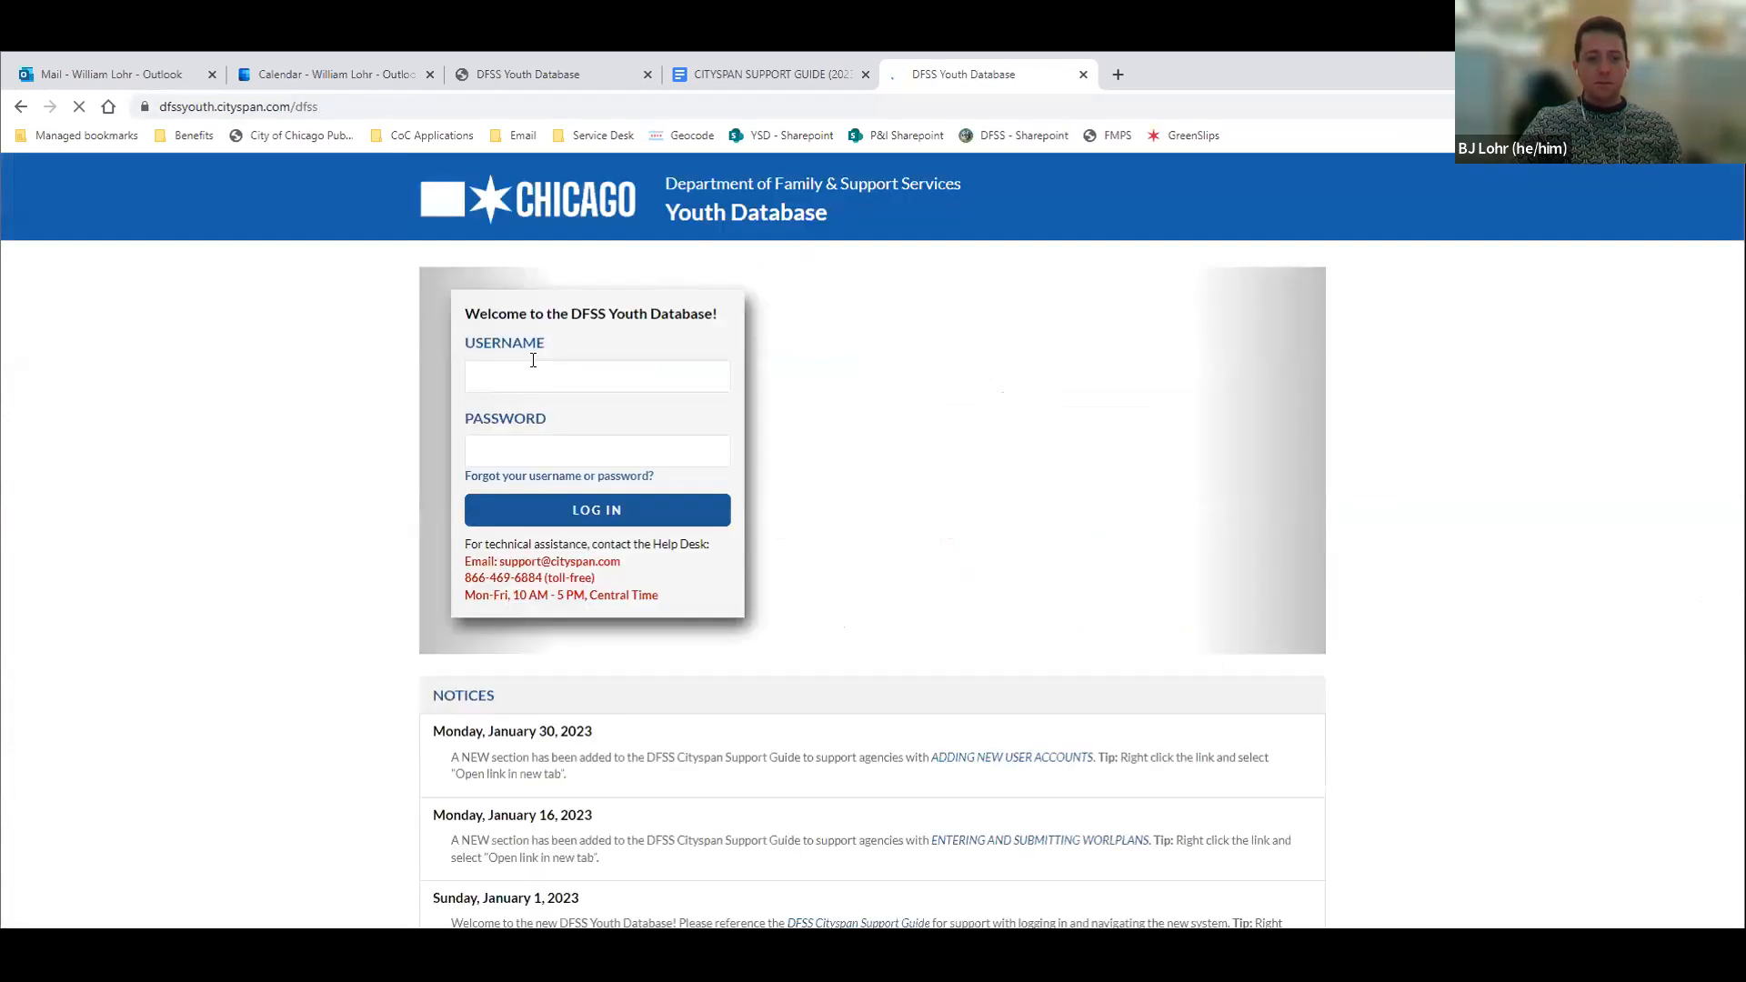
click(533, 374)
click(582, 422)
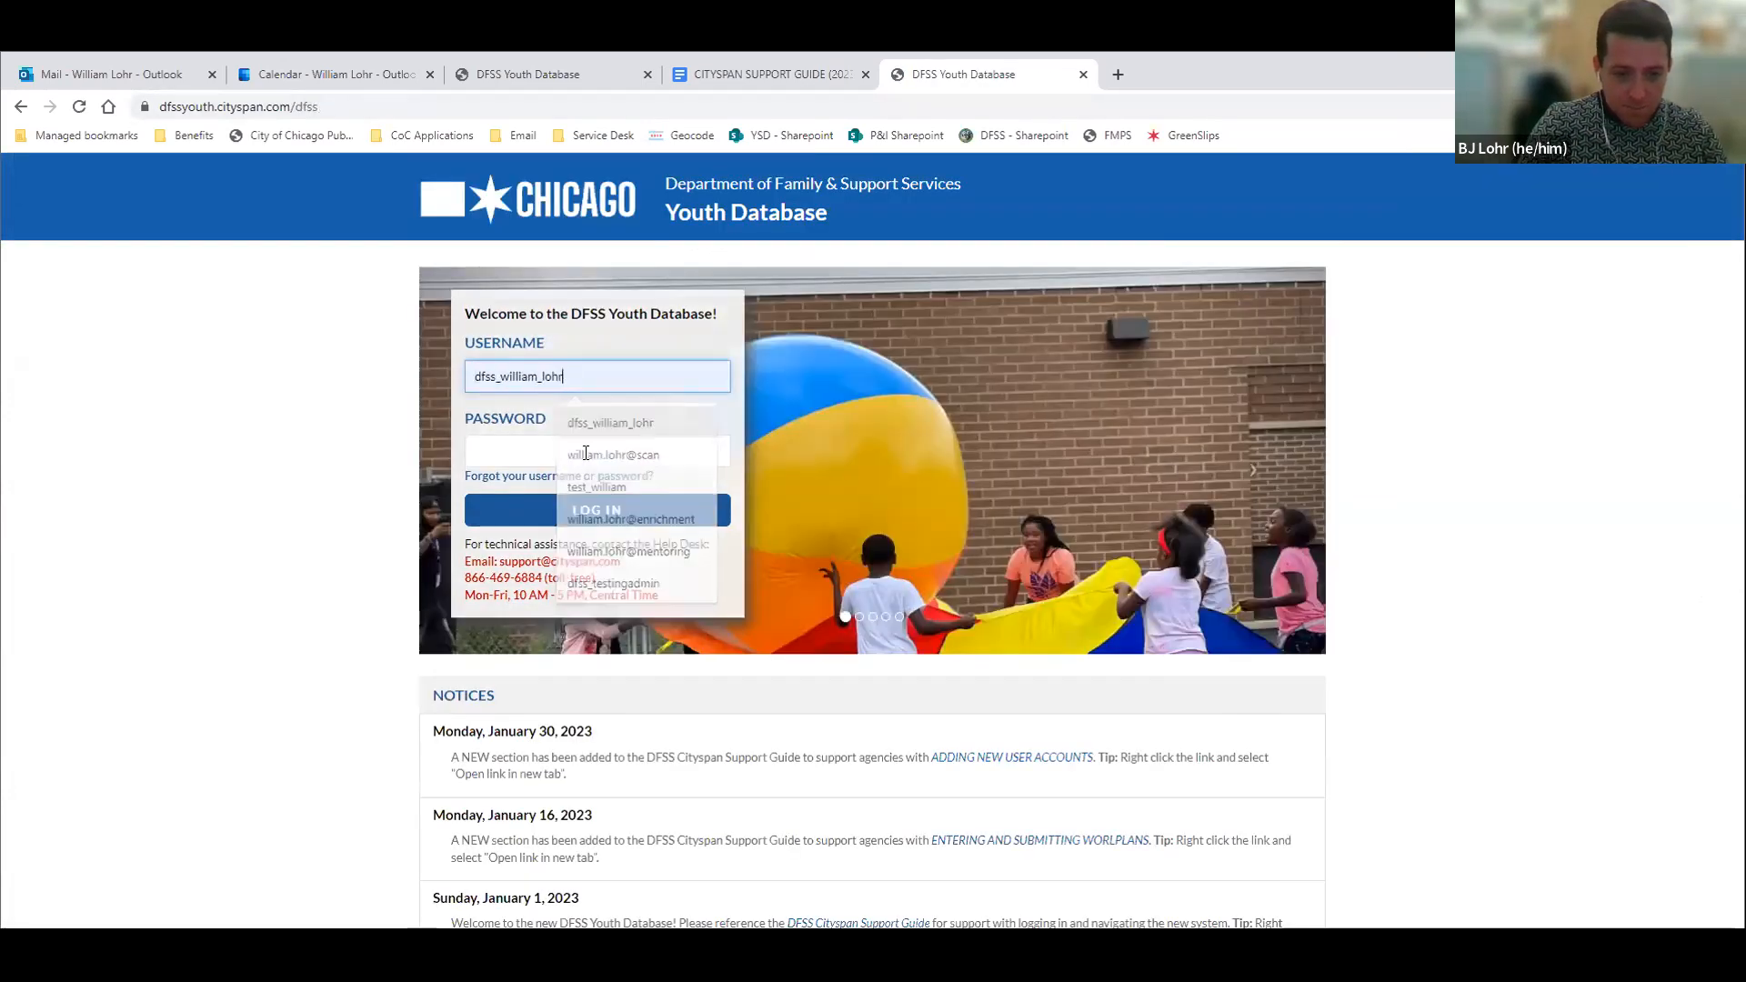
click(585, 451)
text(•••••••••)
key(Return)
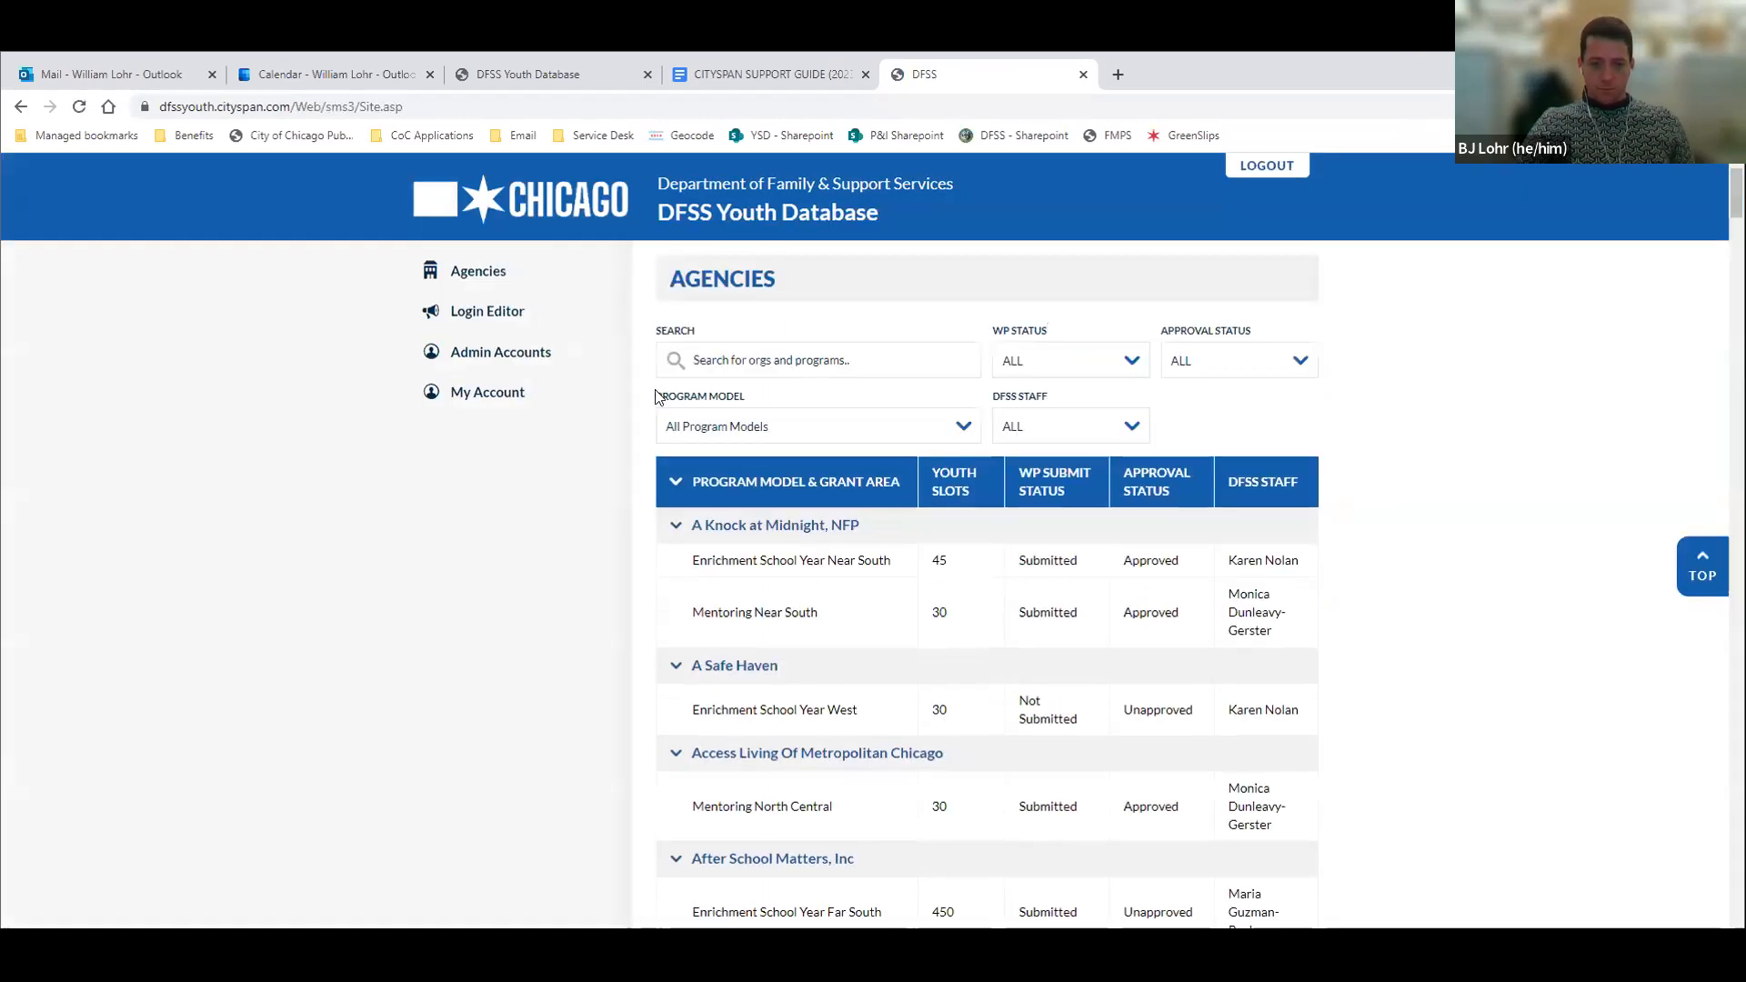
Open Sample Agency 1 from the agencies list and go to its agency accounts
scroll(785, 780, down, 20)
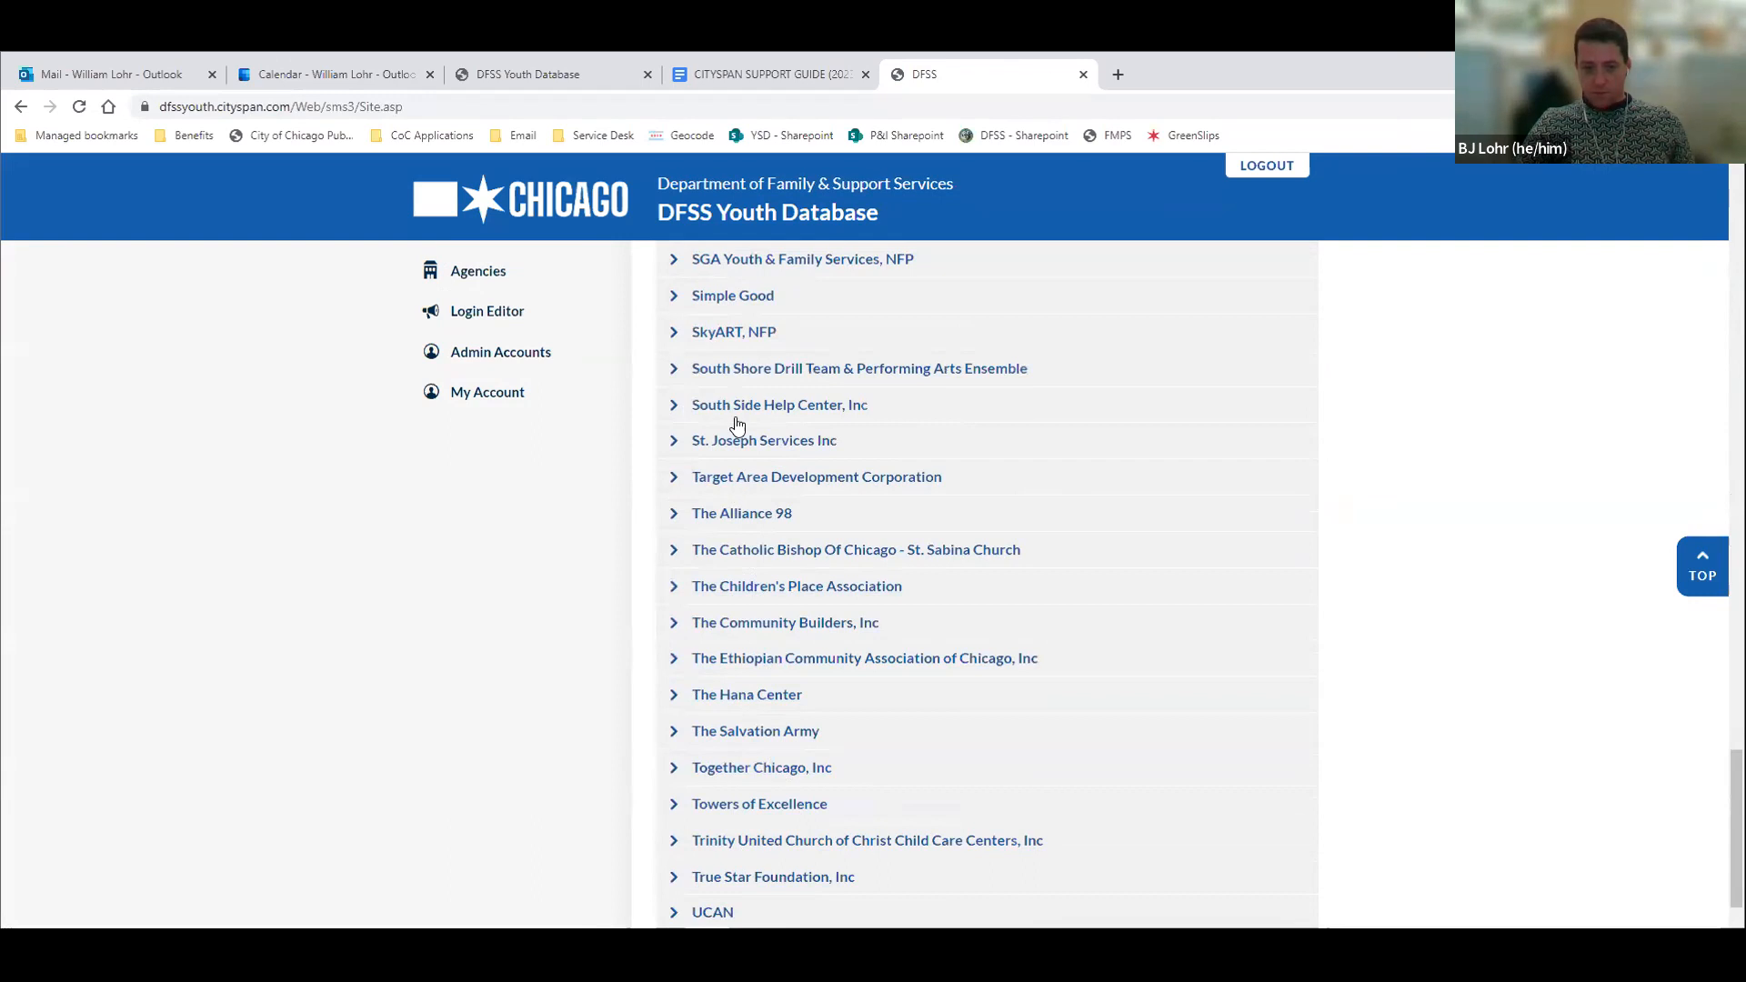
scroll(729, 386, up, 2)
click(730, 370)
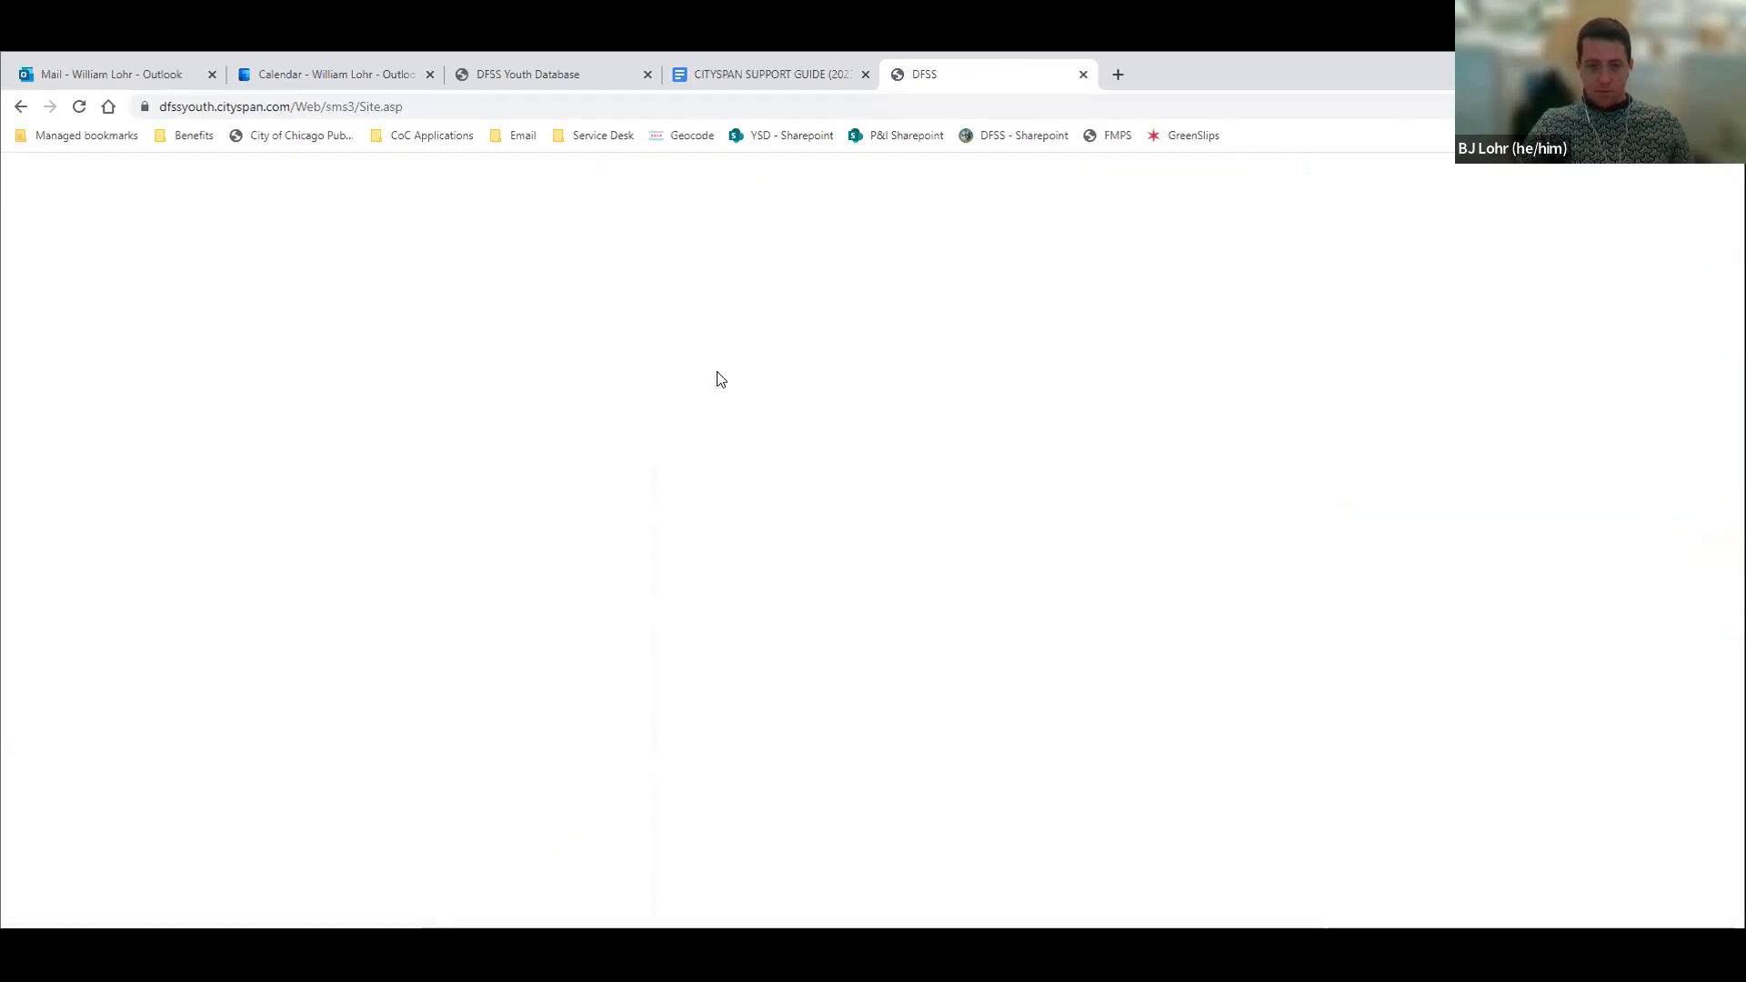
click(496, 409)
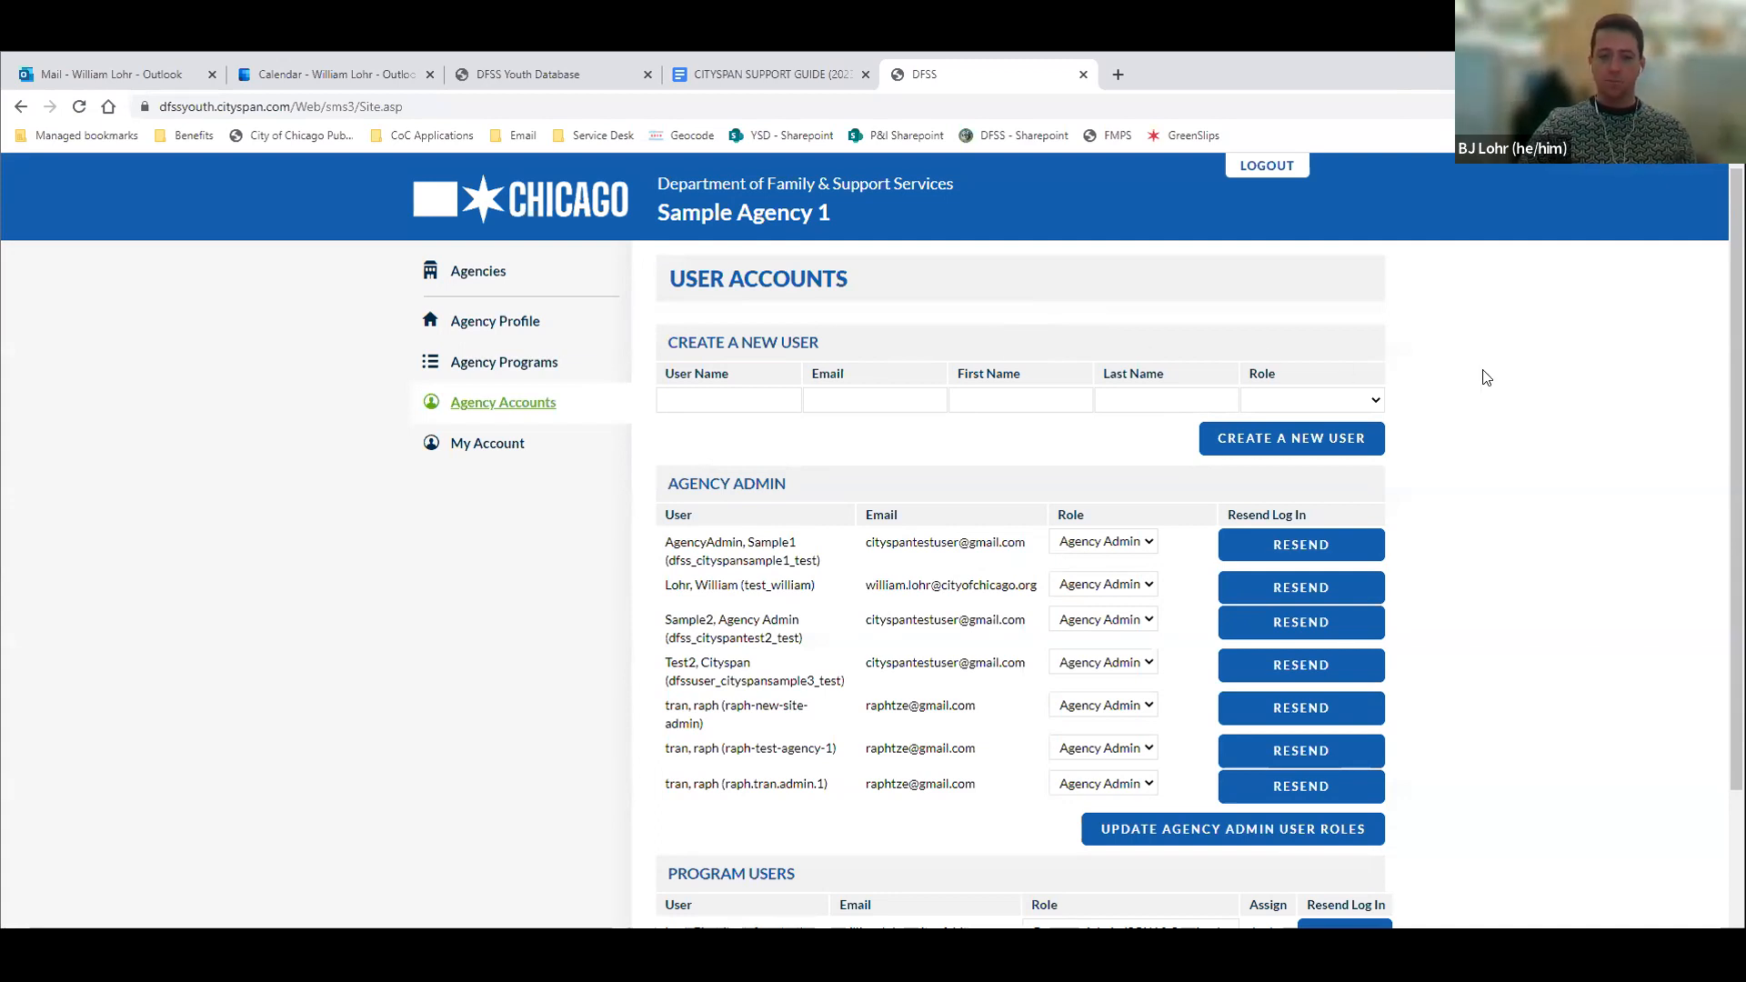
Enter agency1_first_last as the user name for a new user account
click(760, 396)
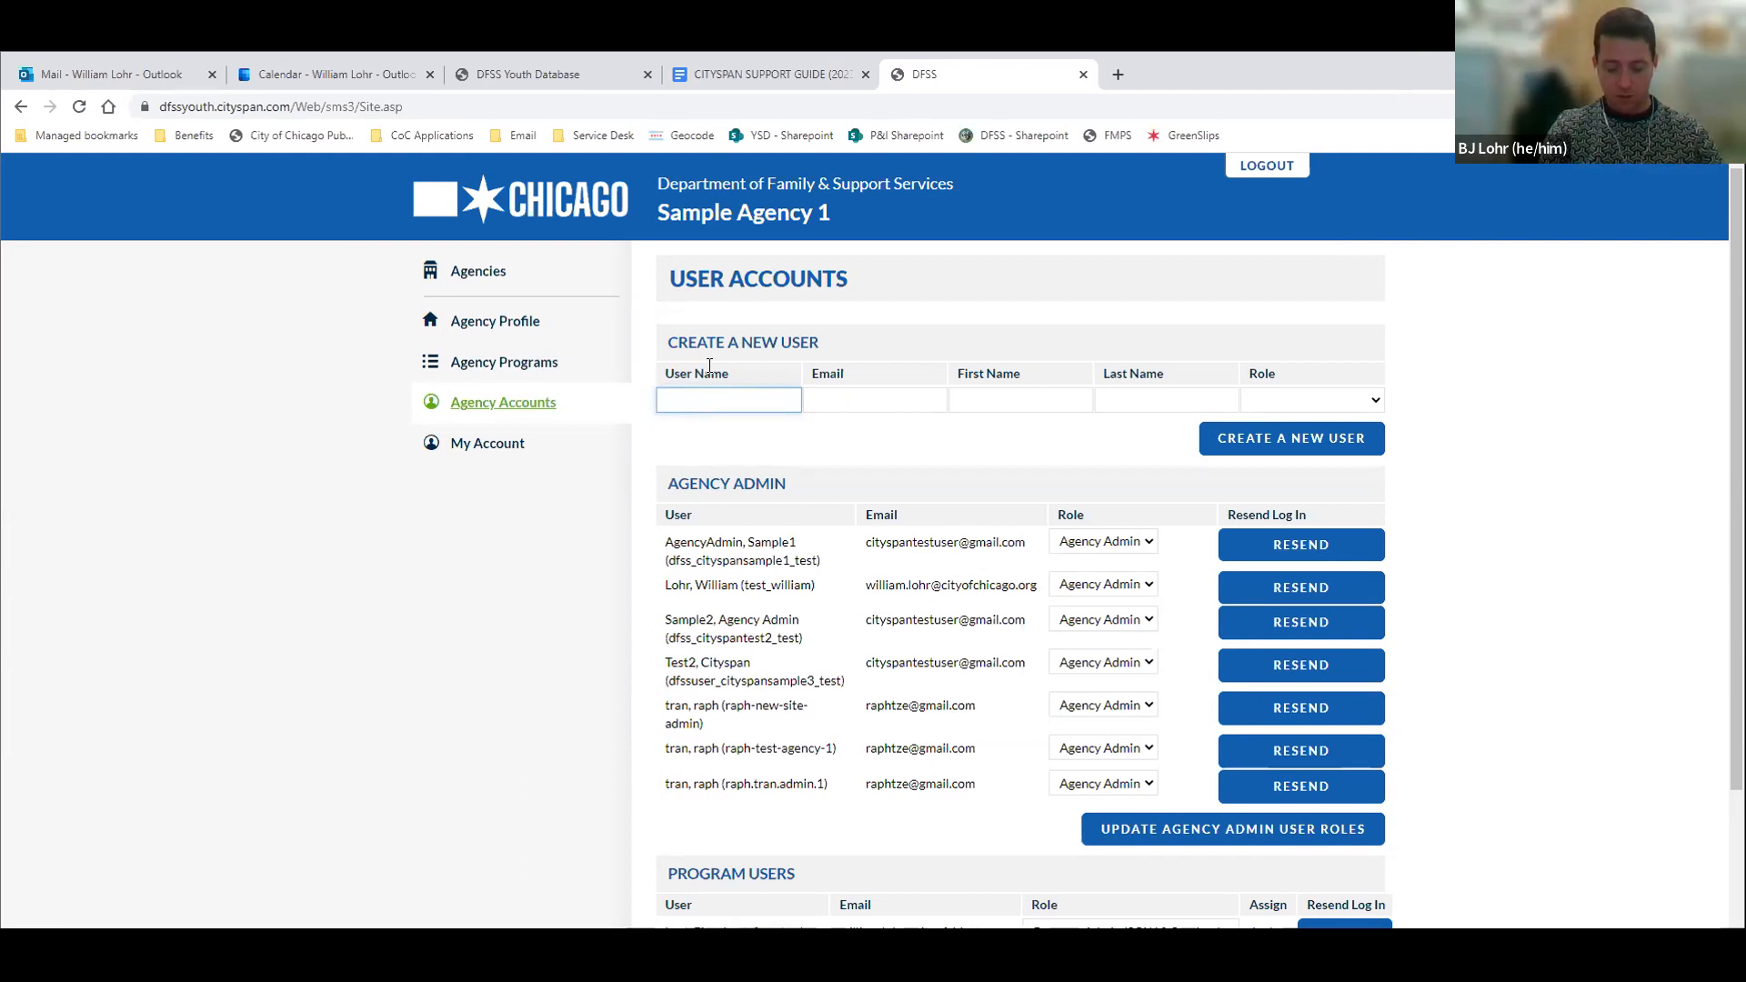
text(agency)
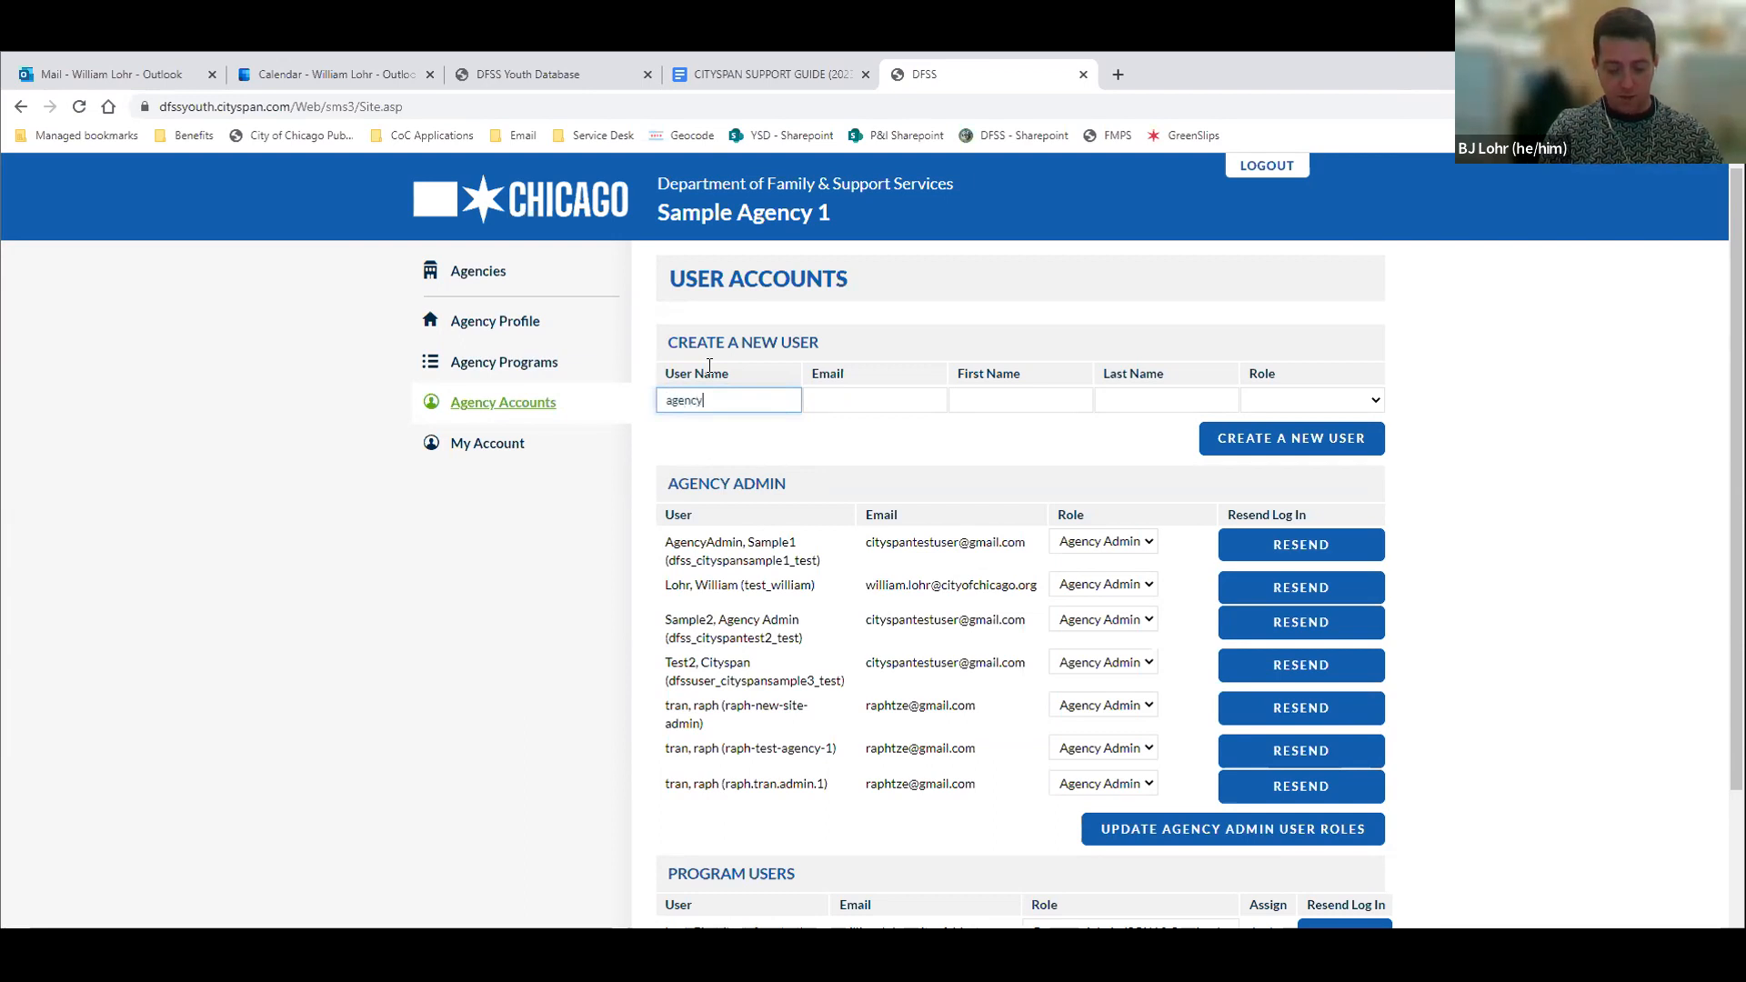
text(1_firs)
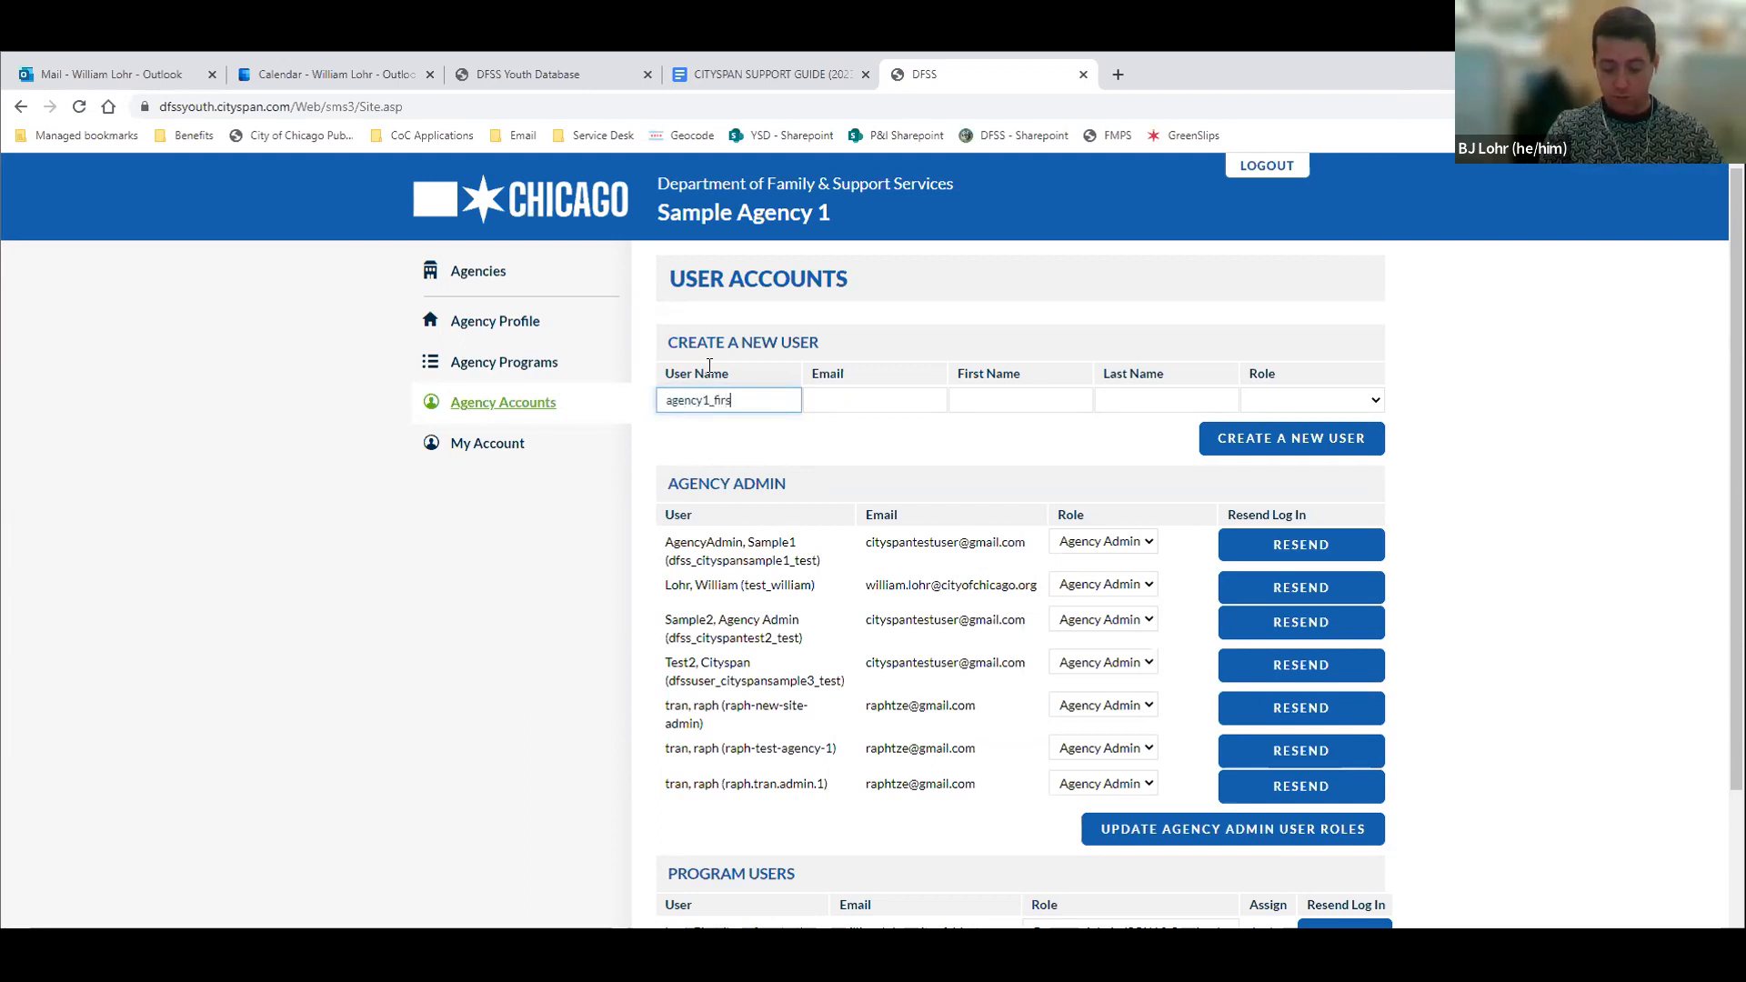
text(t_last)
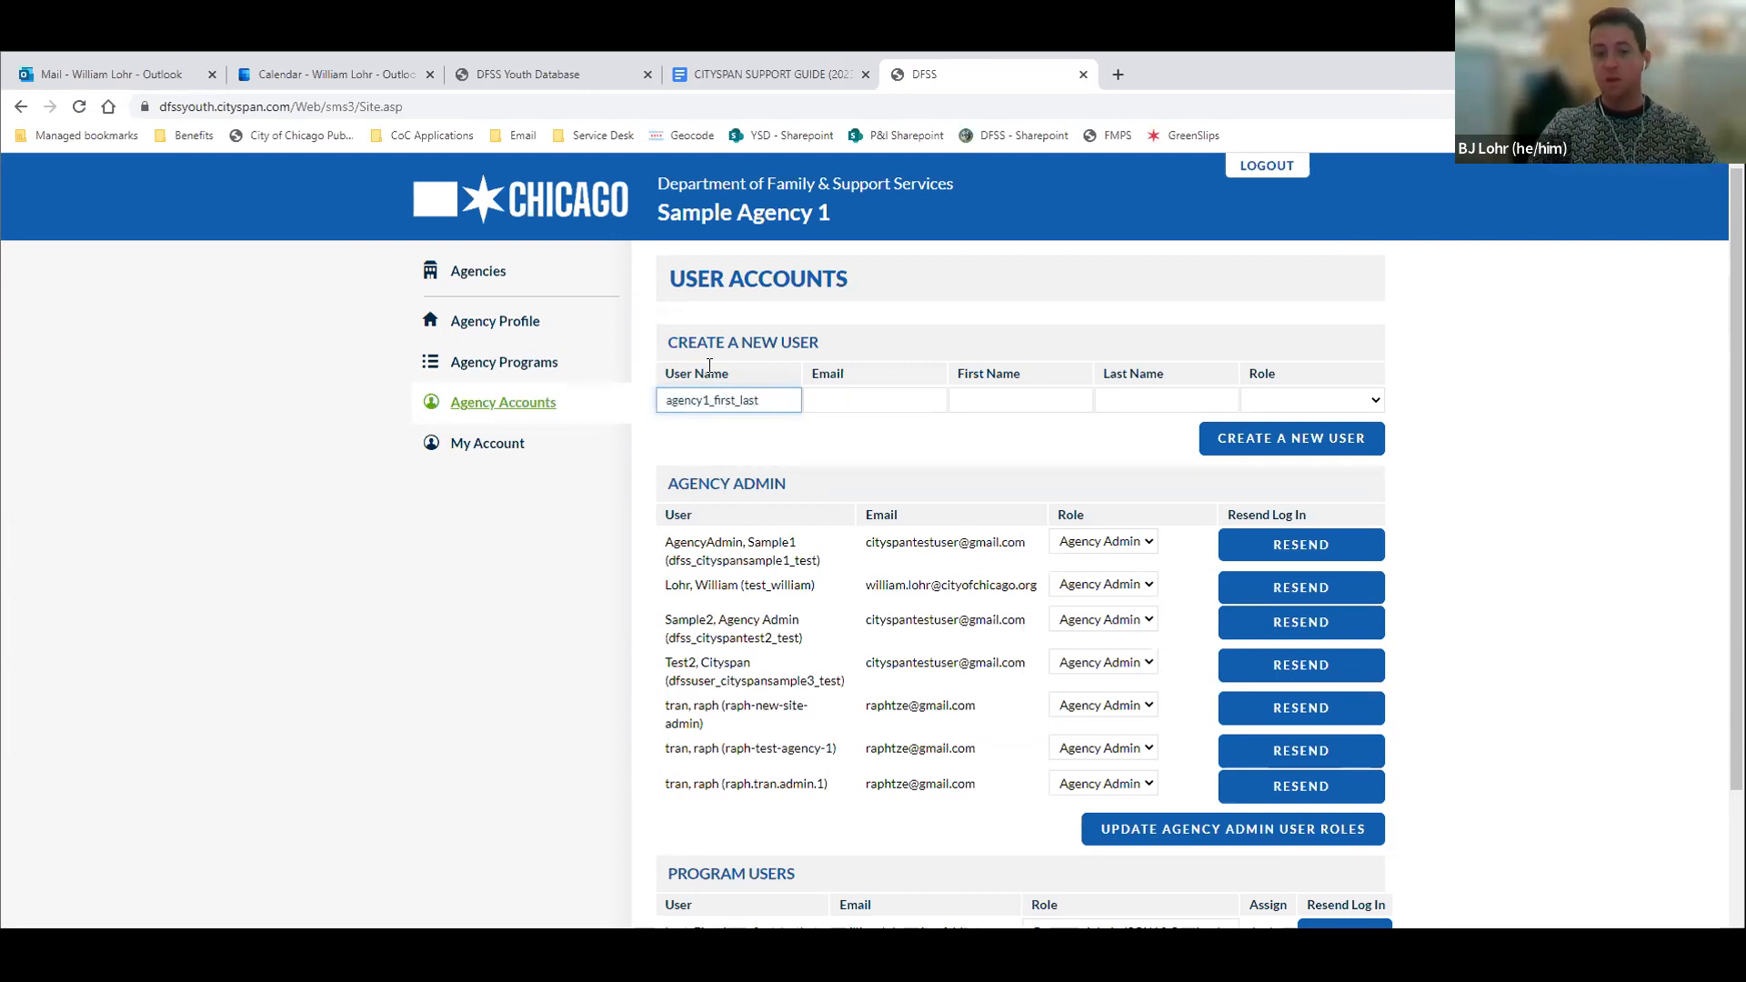
Fill in the new user's email, with "First" as the first name and "Last" as the last name
click(833, 404)
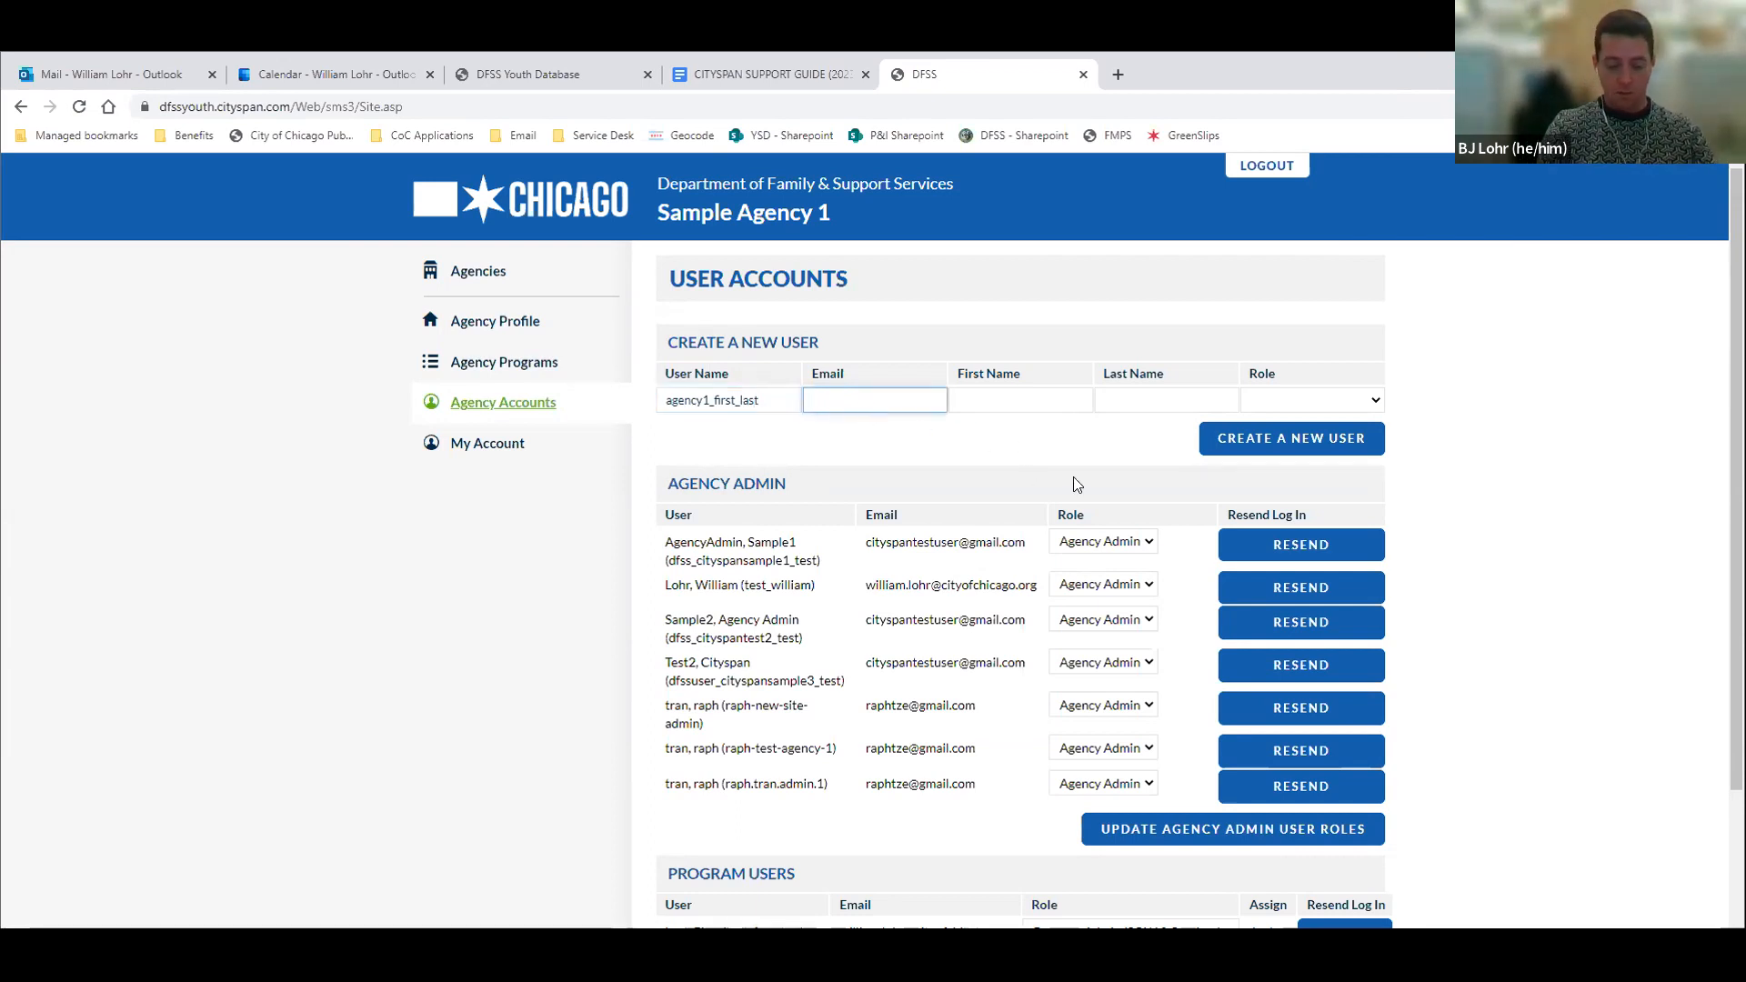
text(test)
text(@)
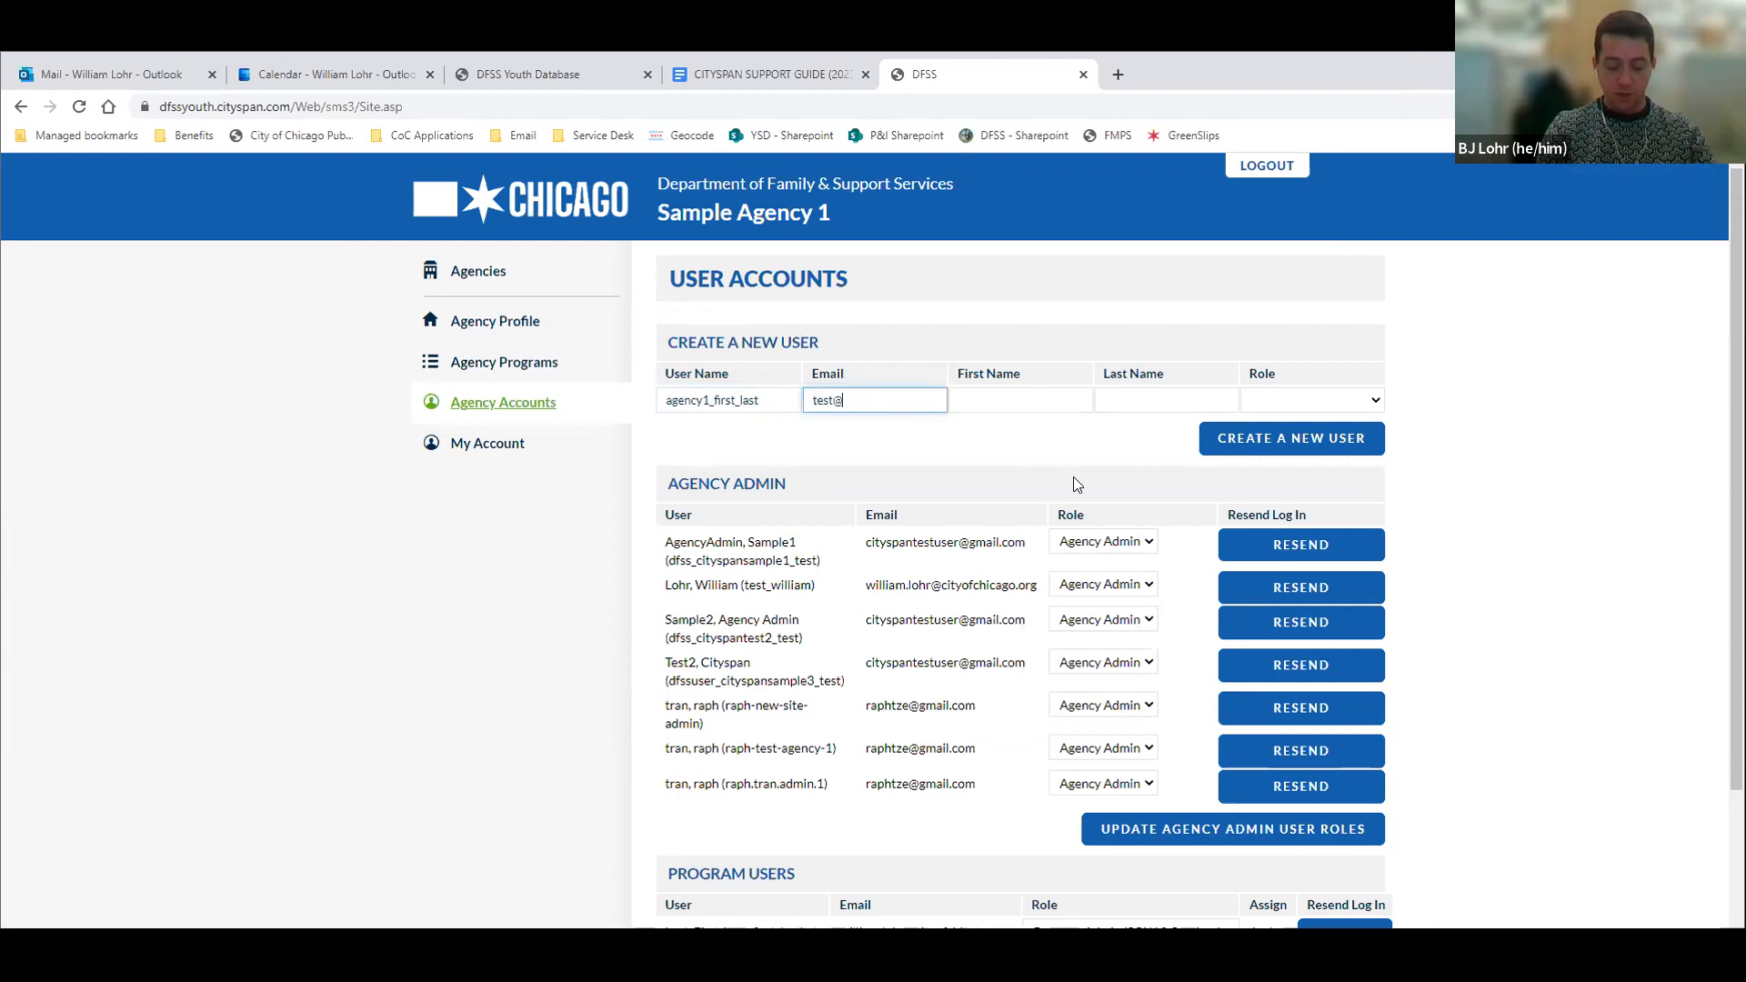
text(tes.org)
key(Tab)
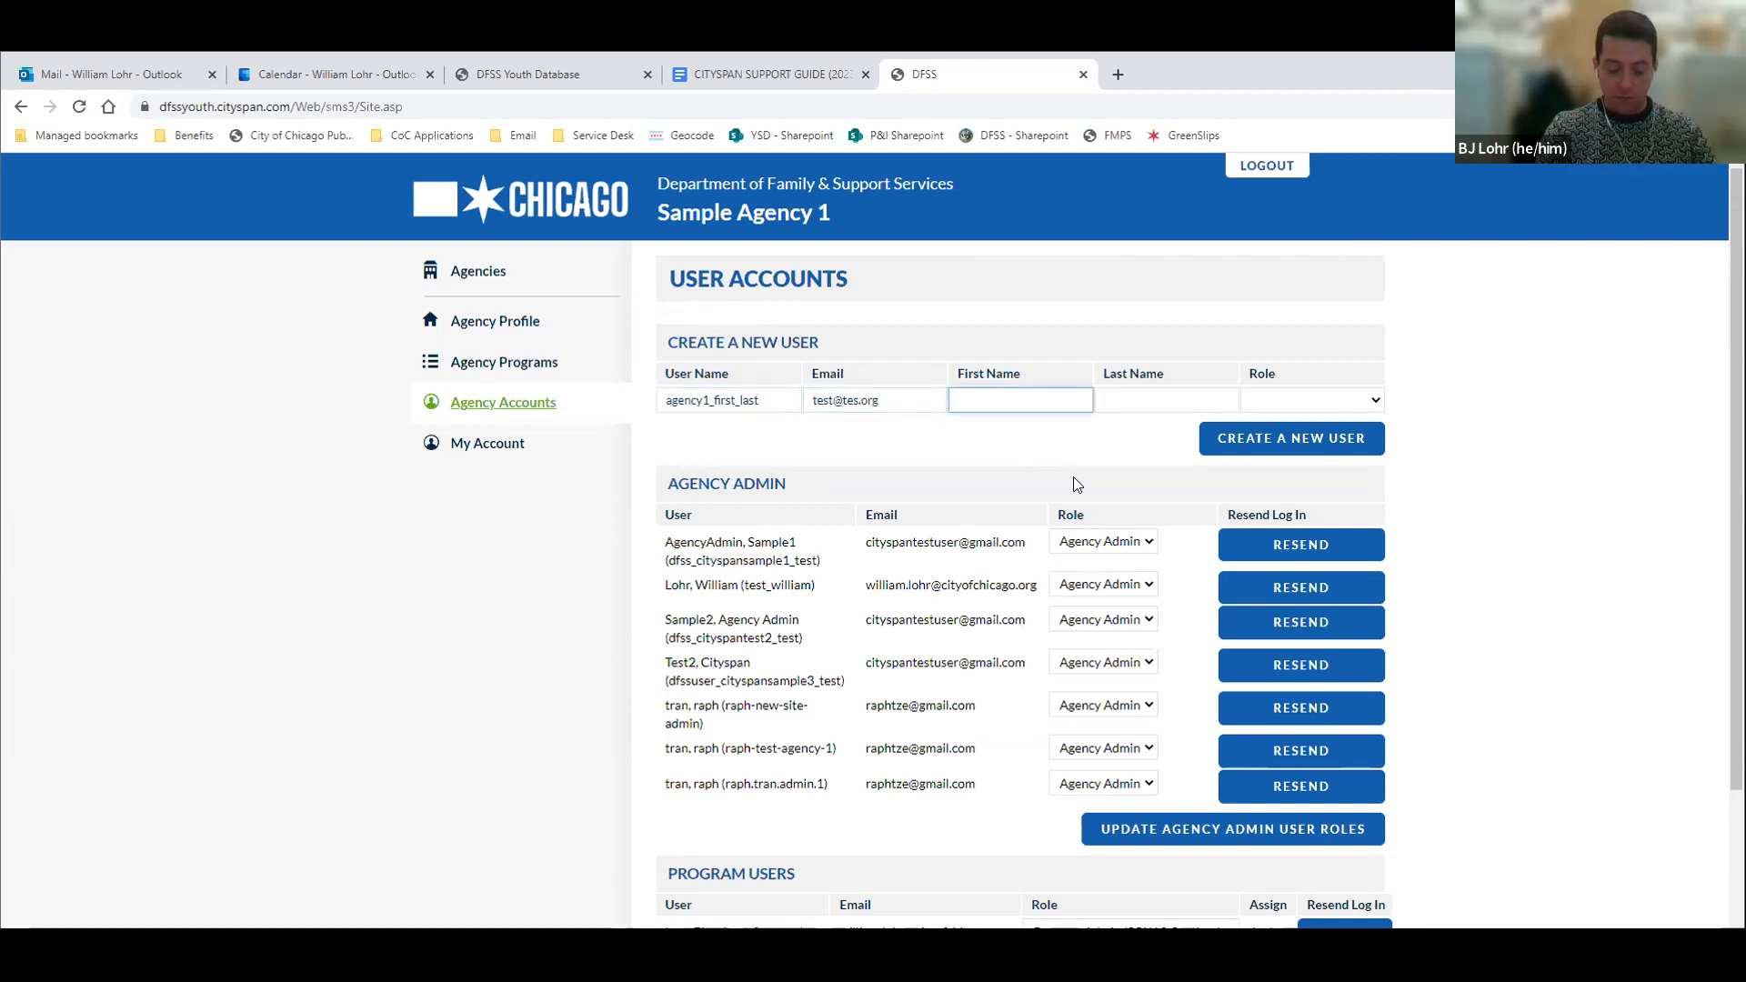
text(Firs)
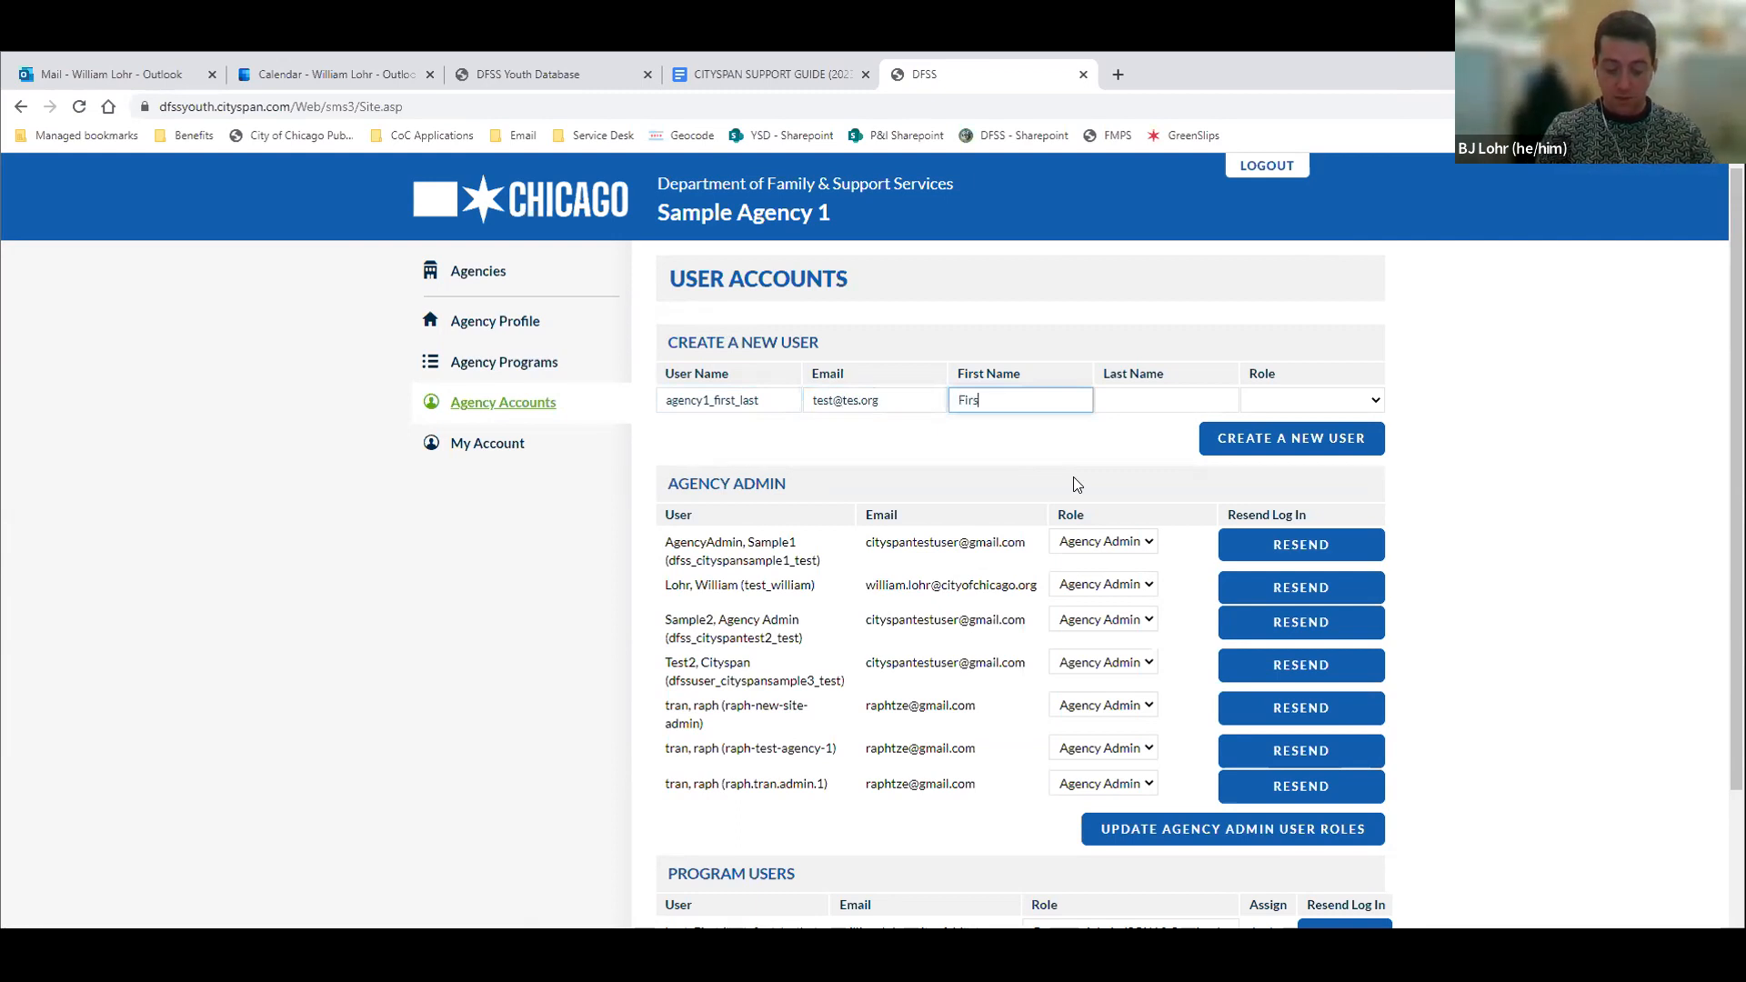
text(t)
key(Tab)
text(Last)
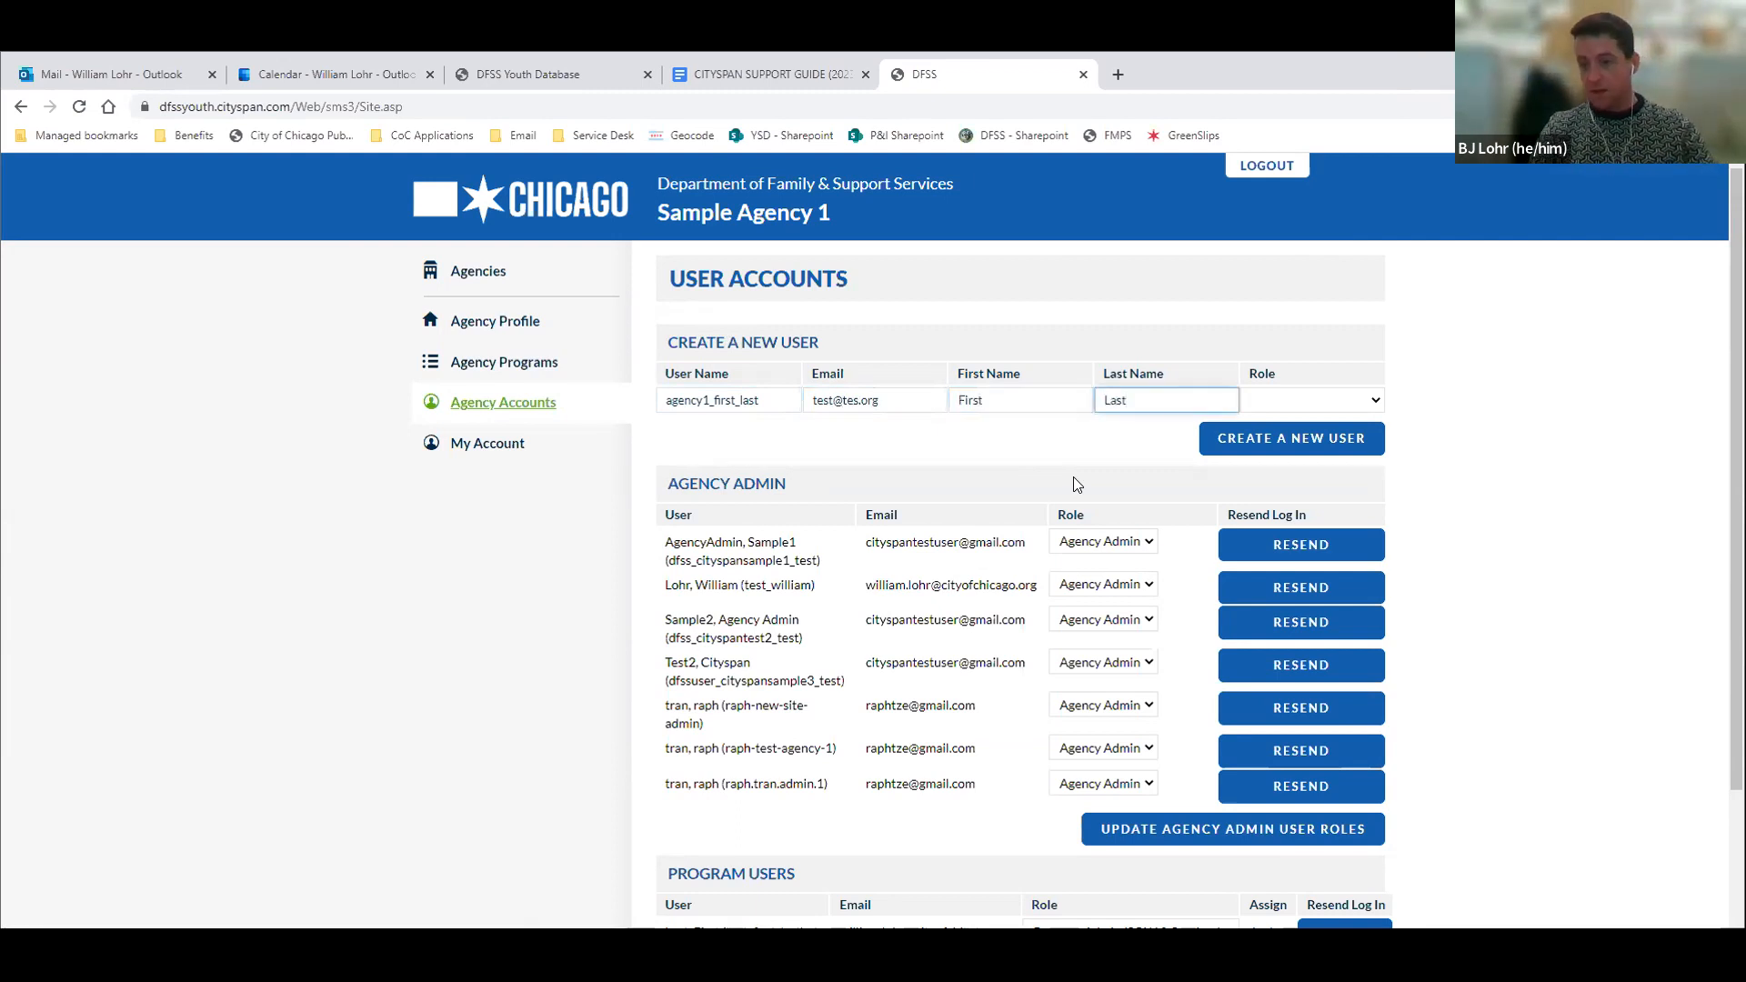
Assign the Program Admin (SOW & Services) role and submit the new user
click(1355, 405)
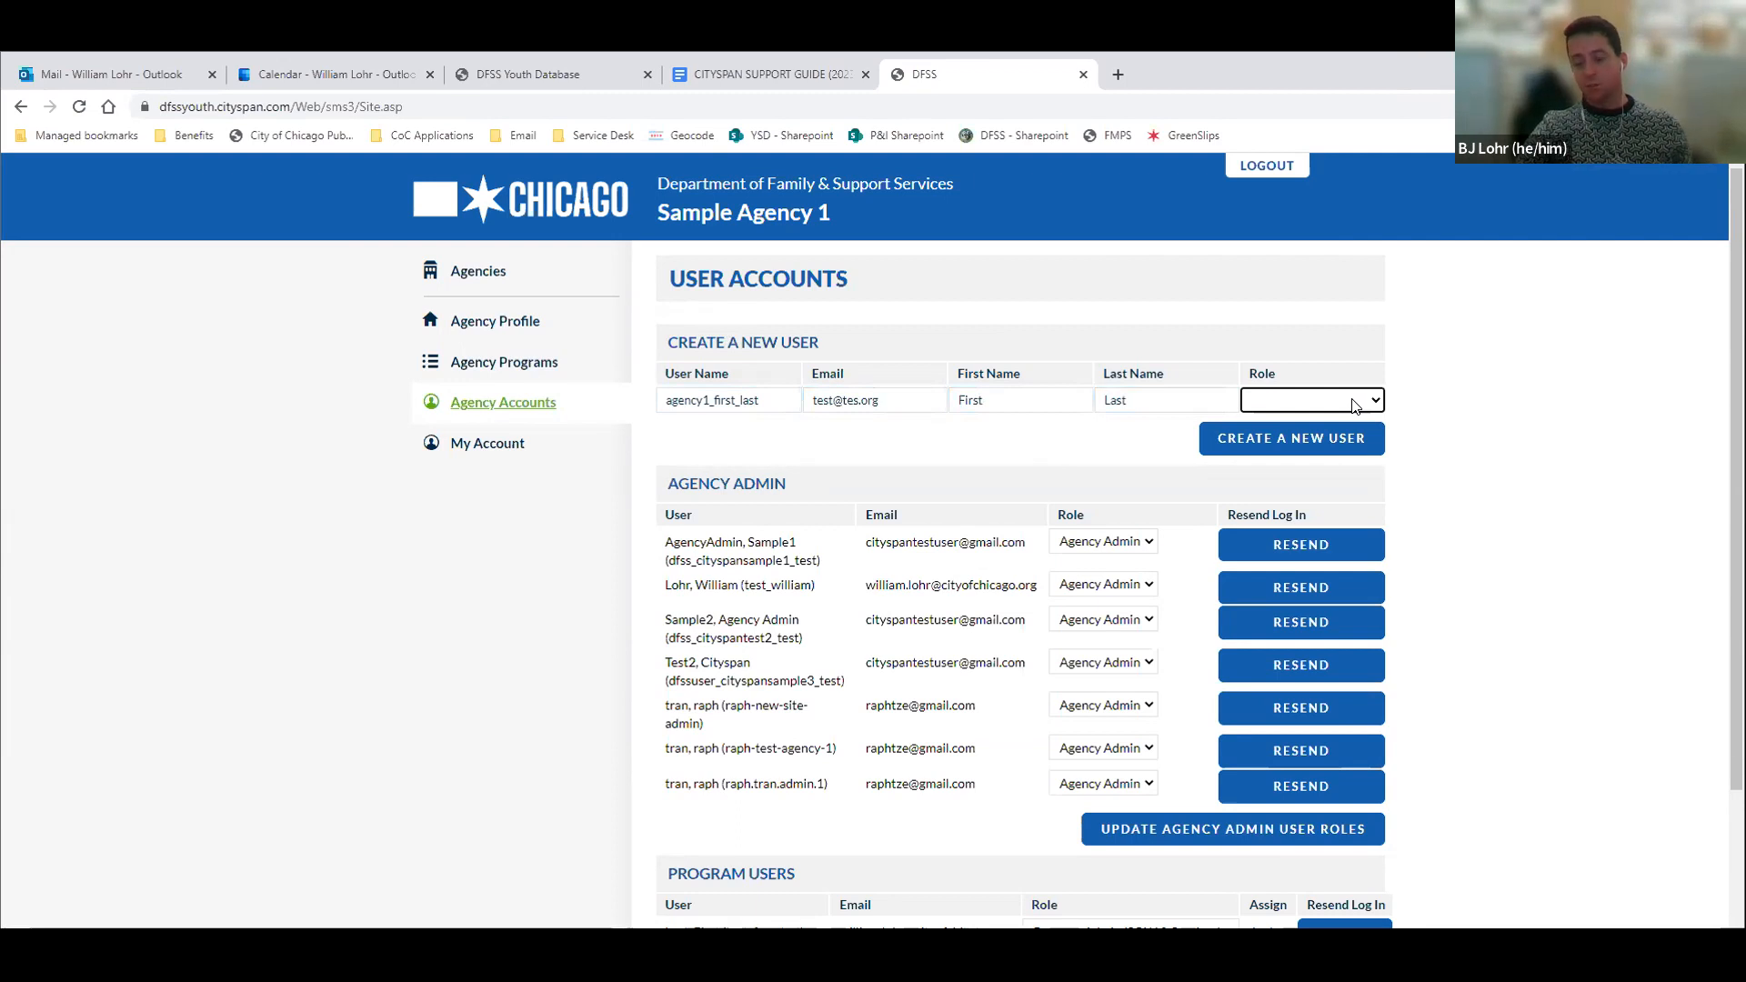
click(1354, 405)
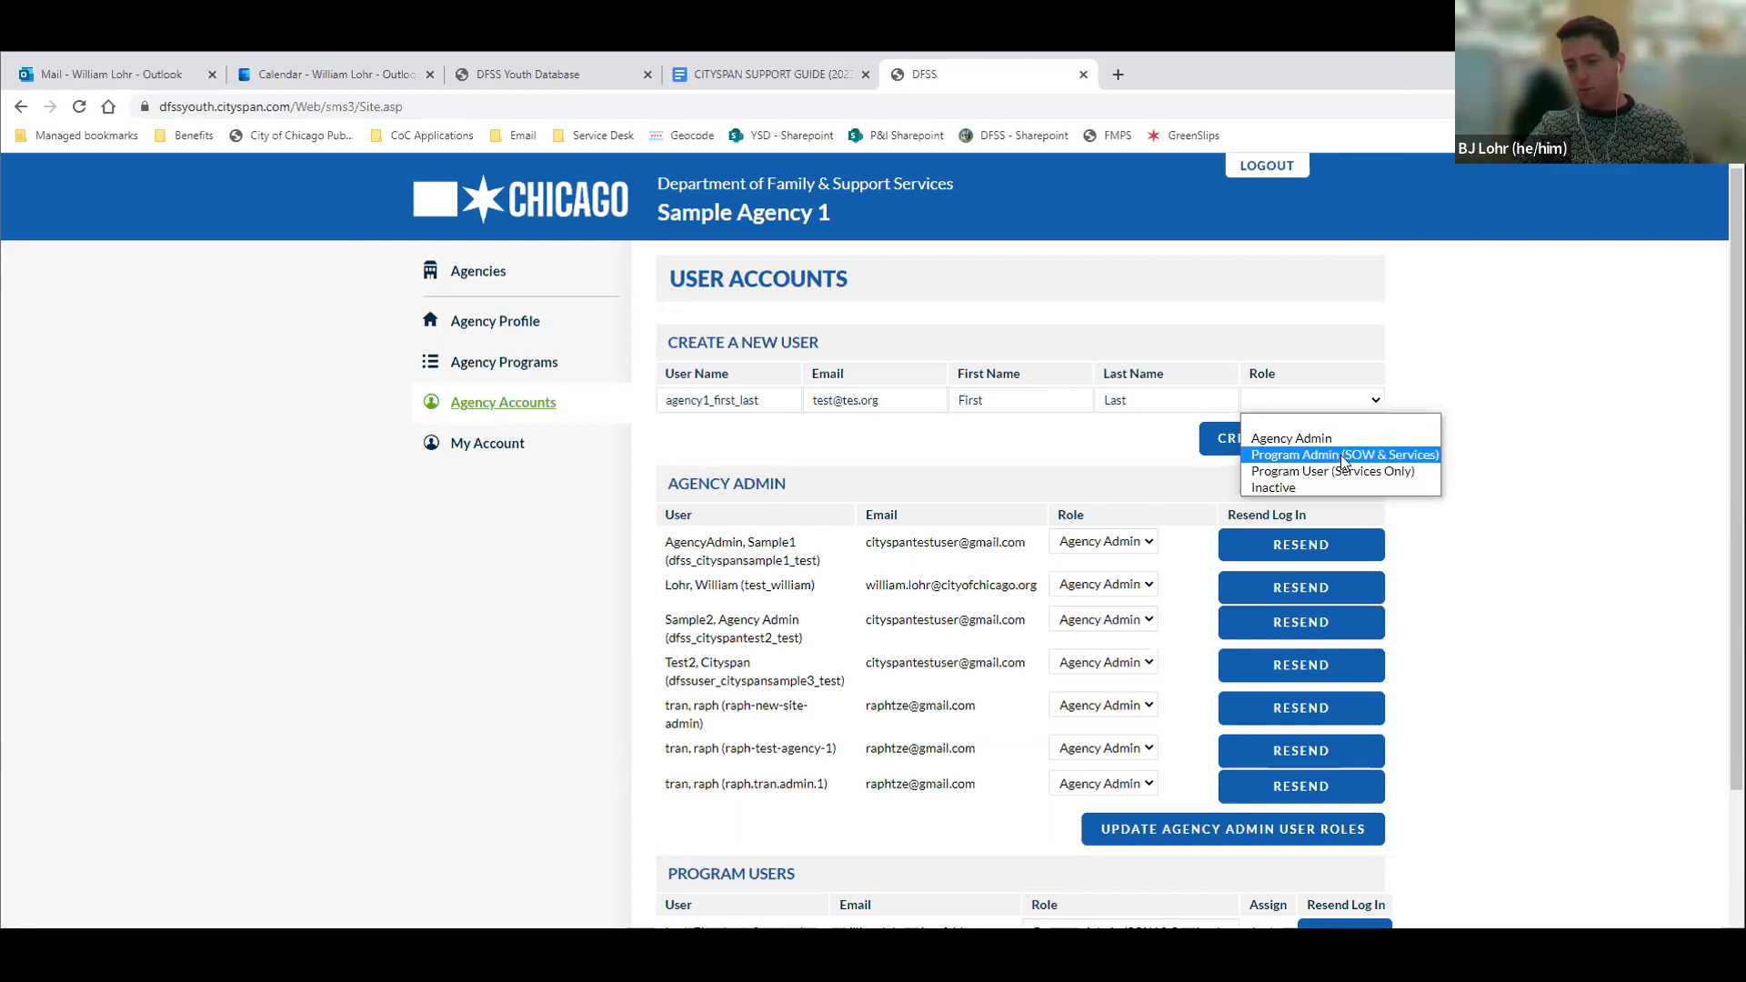
click(1340, 455)
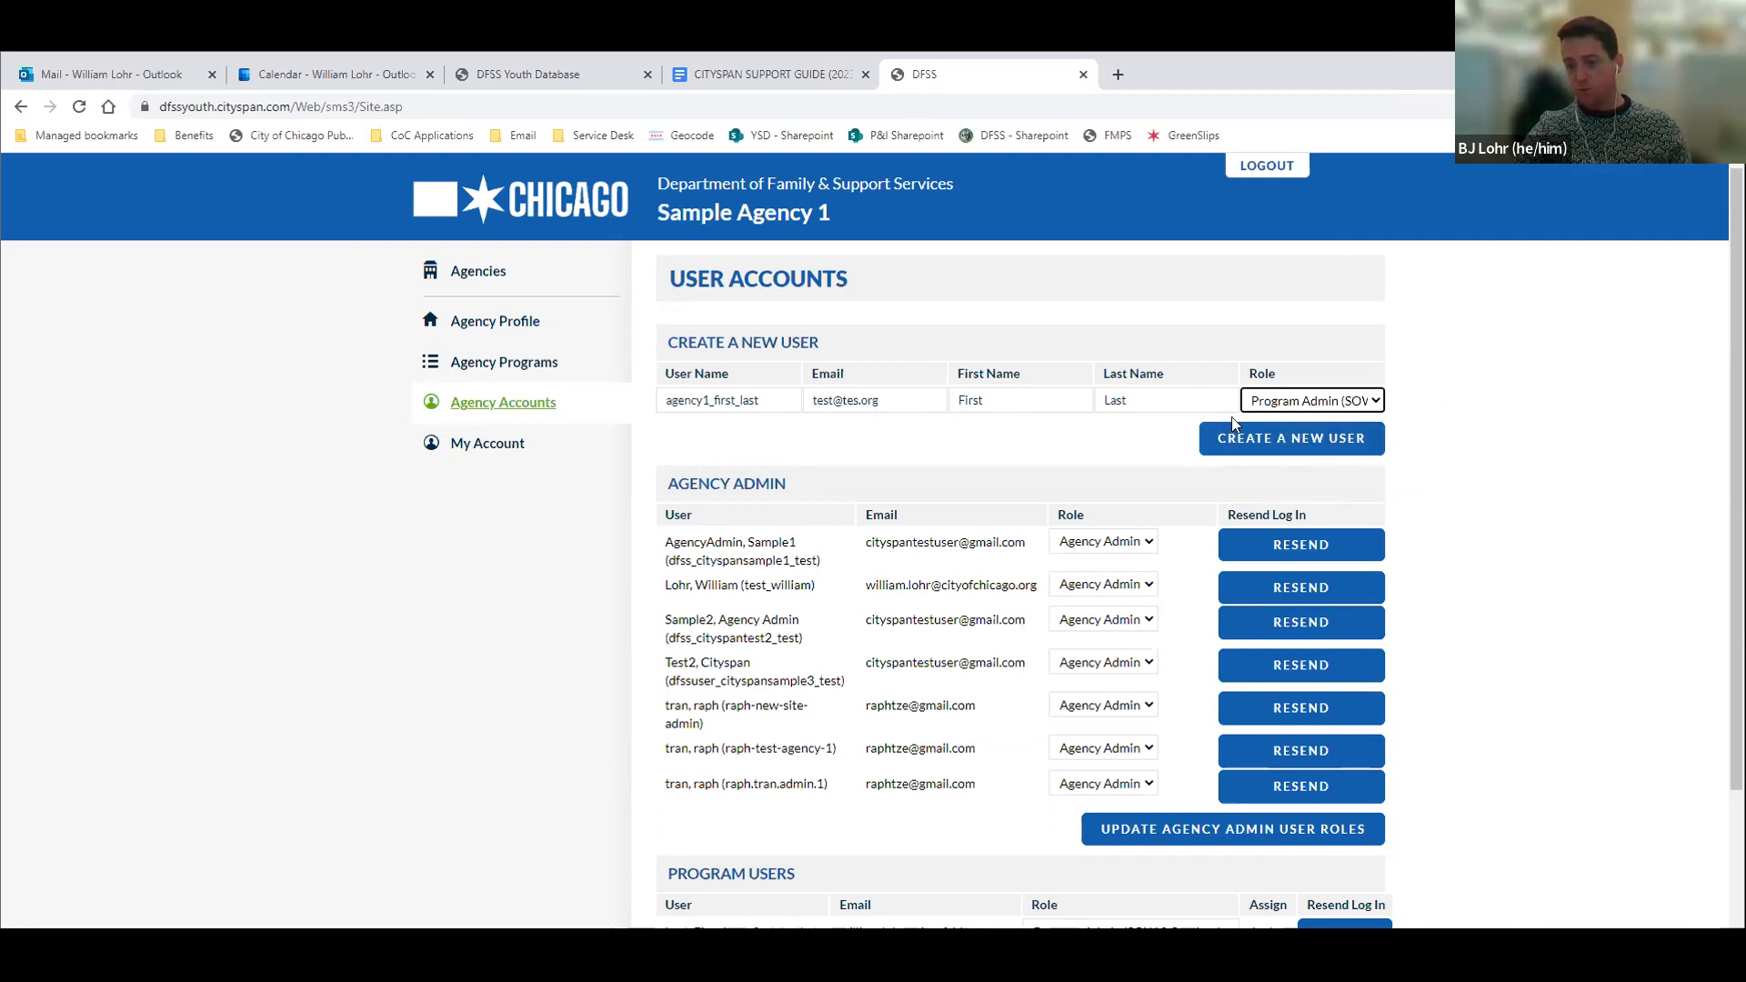
click(1307, 444)
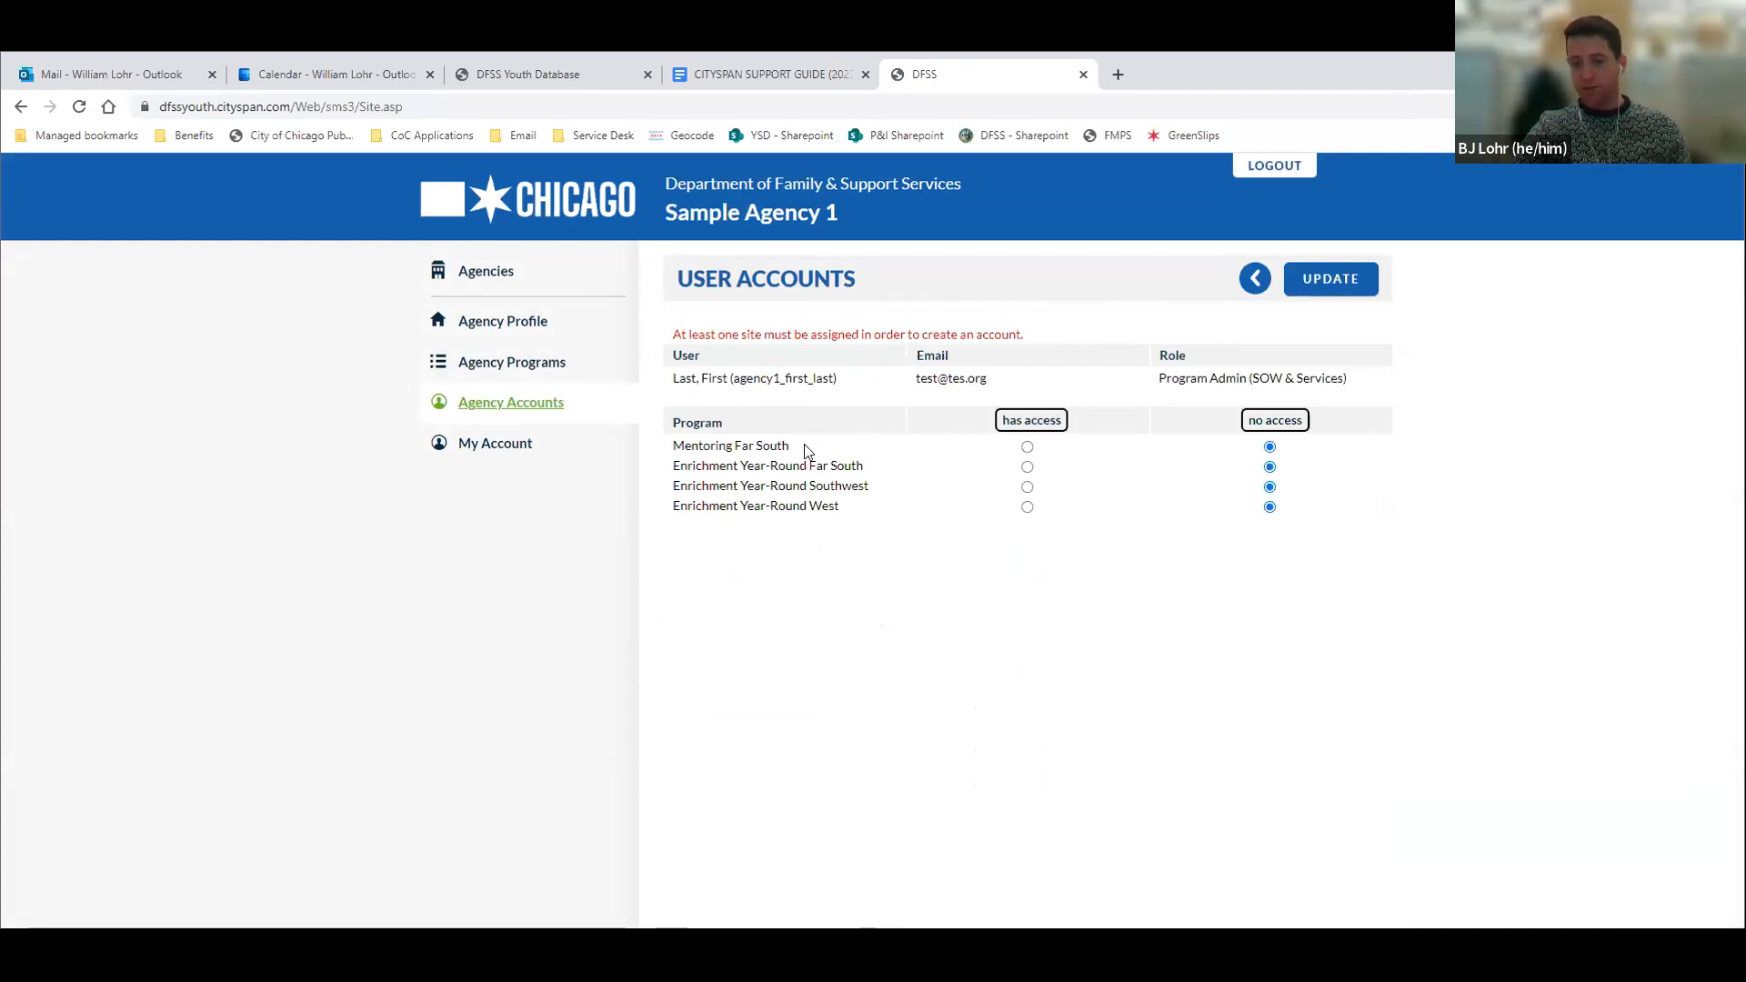
Grant the new account access to Mentoring Far South and Enrichment Year-Round Far South, and update the account
click(1027, 447)
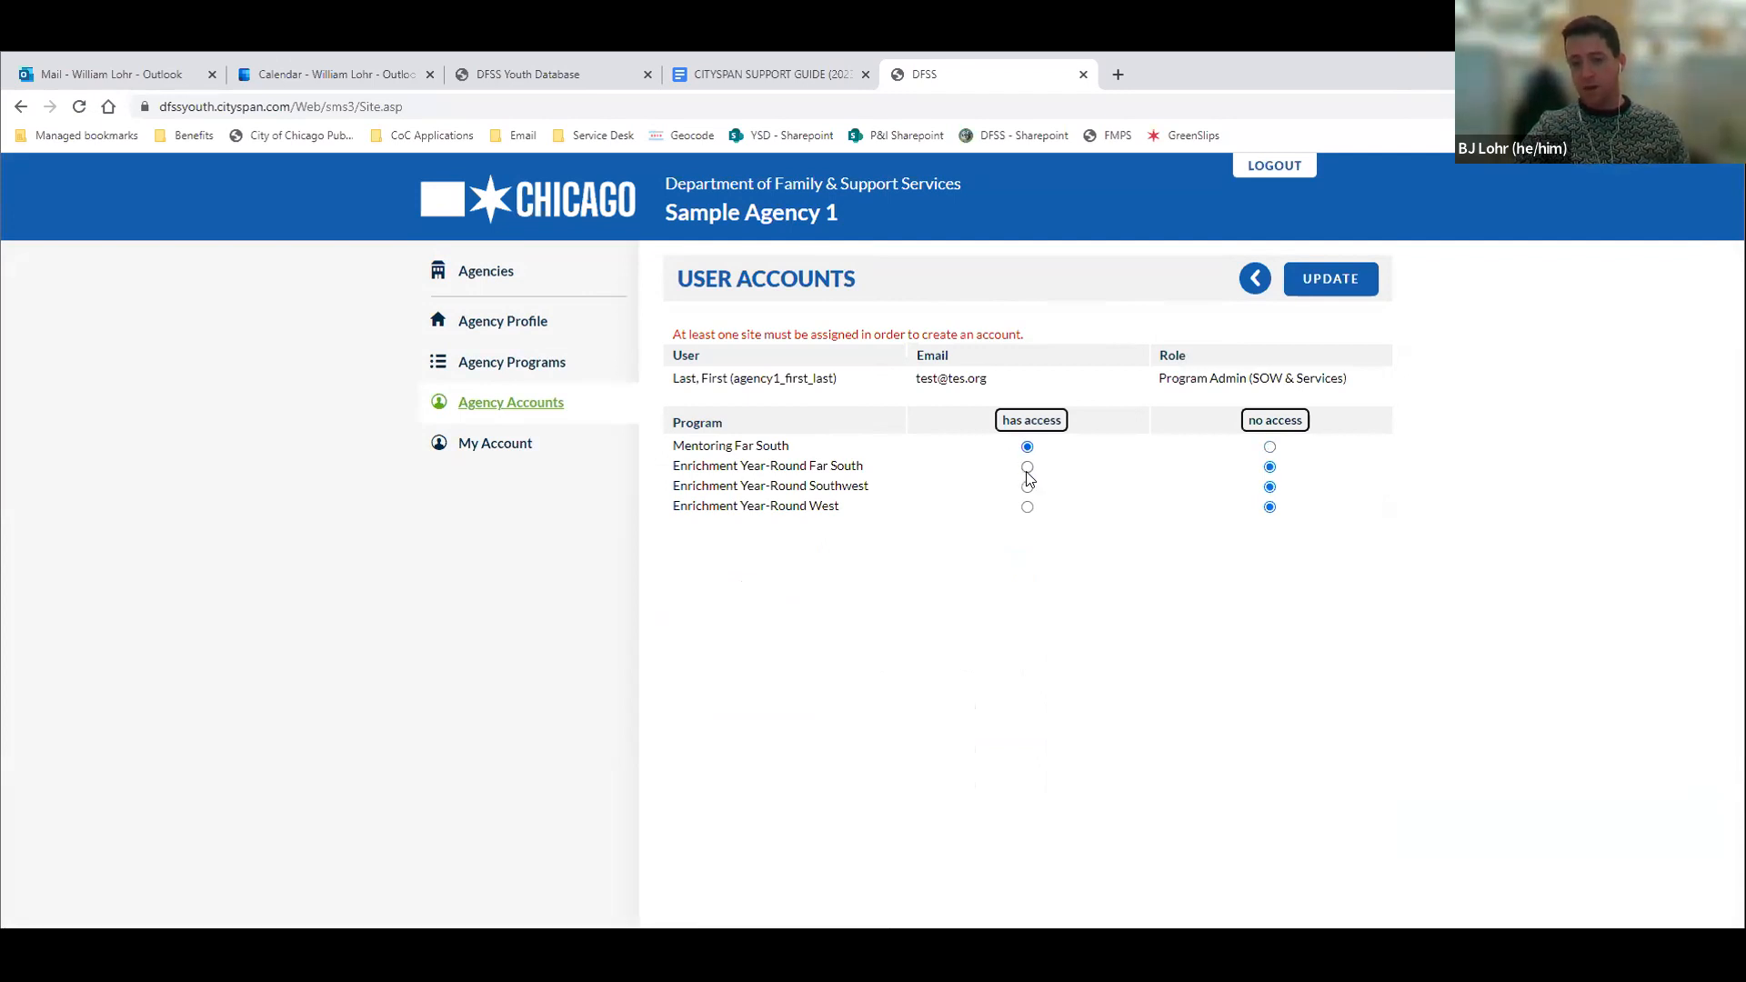
click(1027, 468)
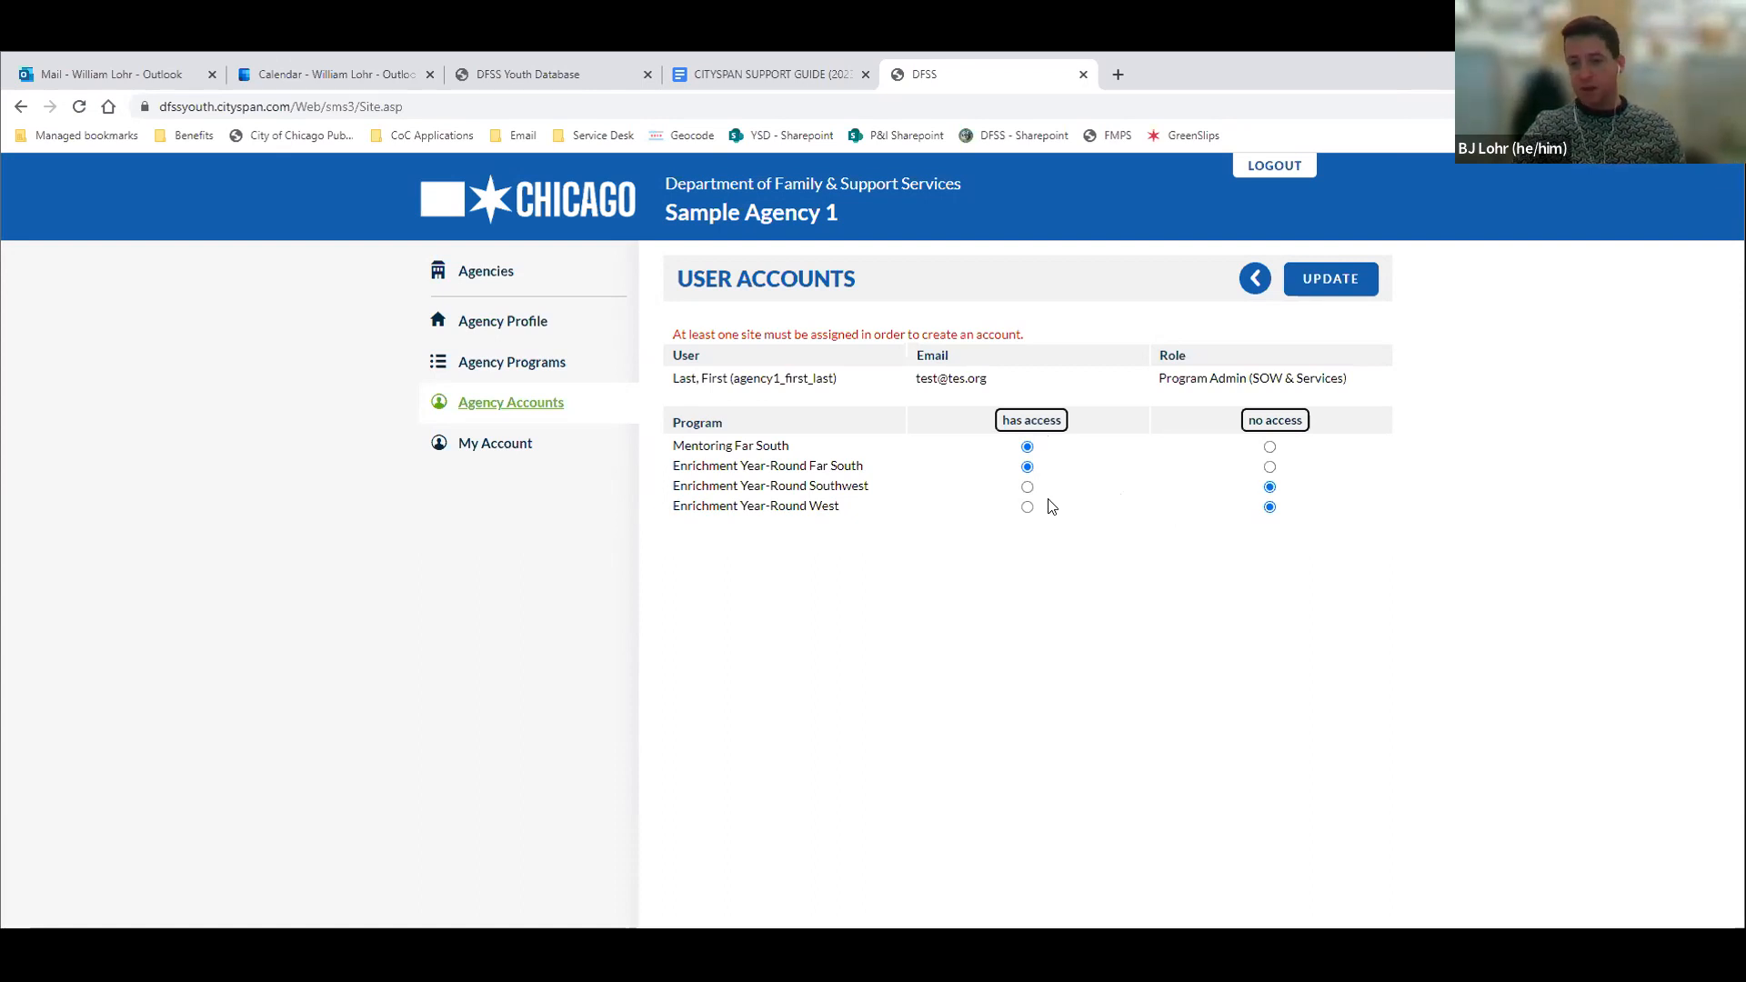
click(1327, 282)
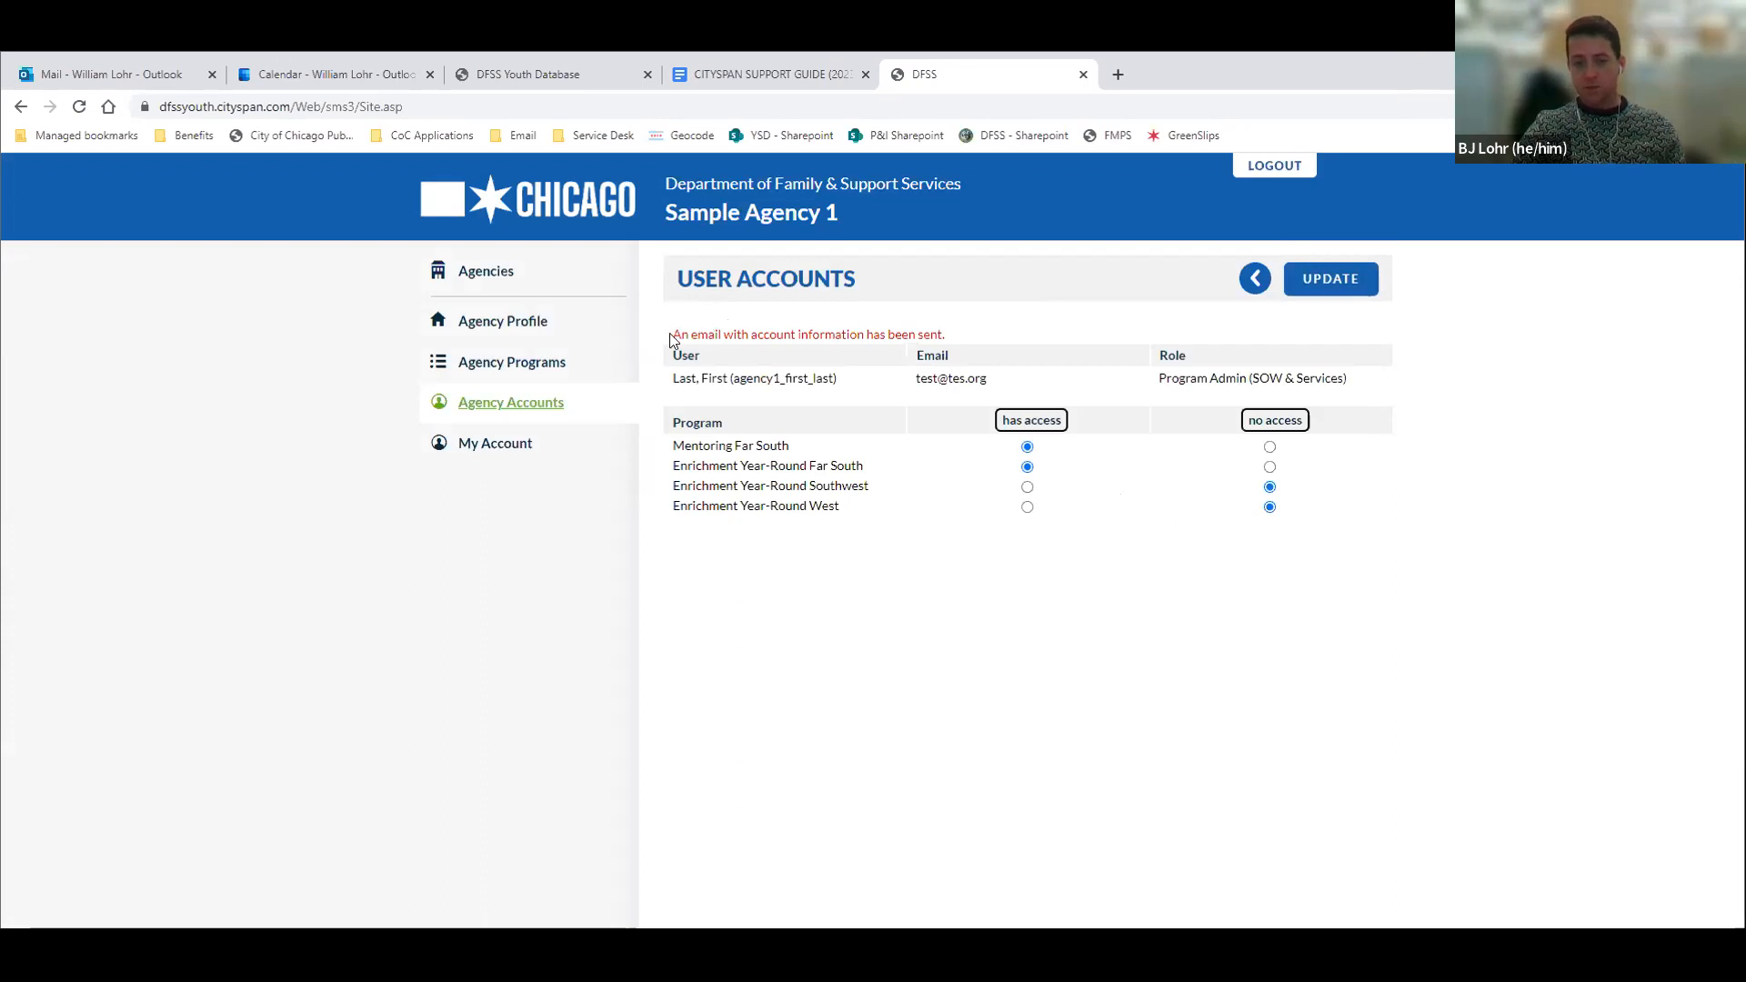
drag(673, 334, 950, 338)
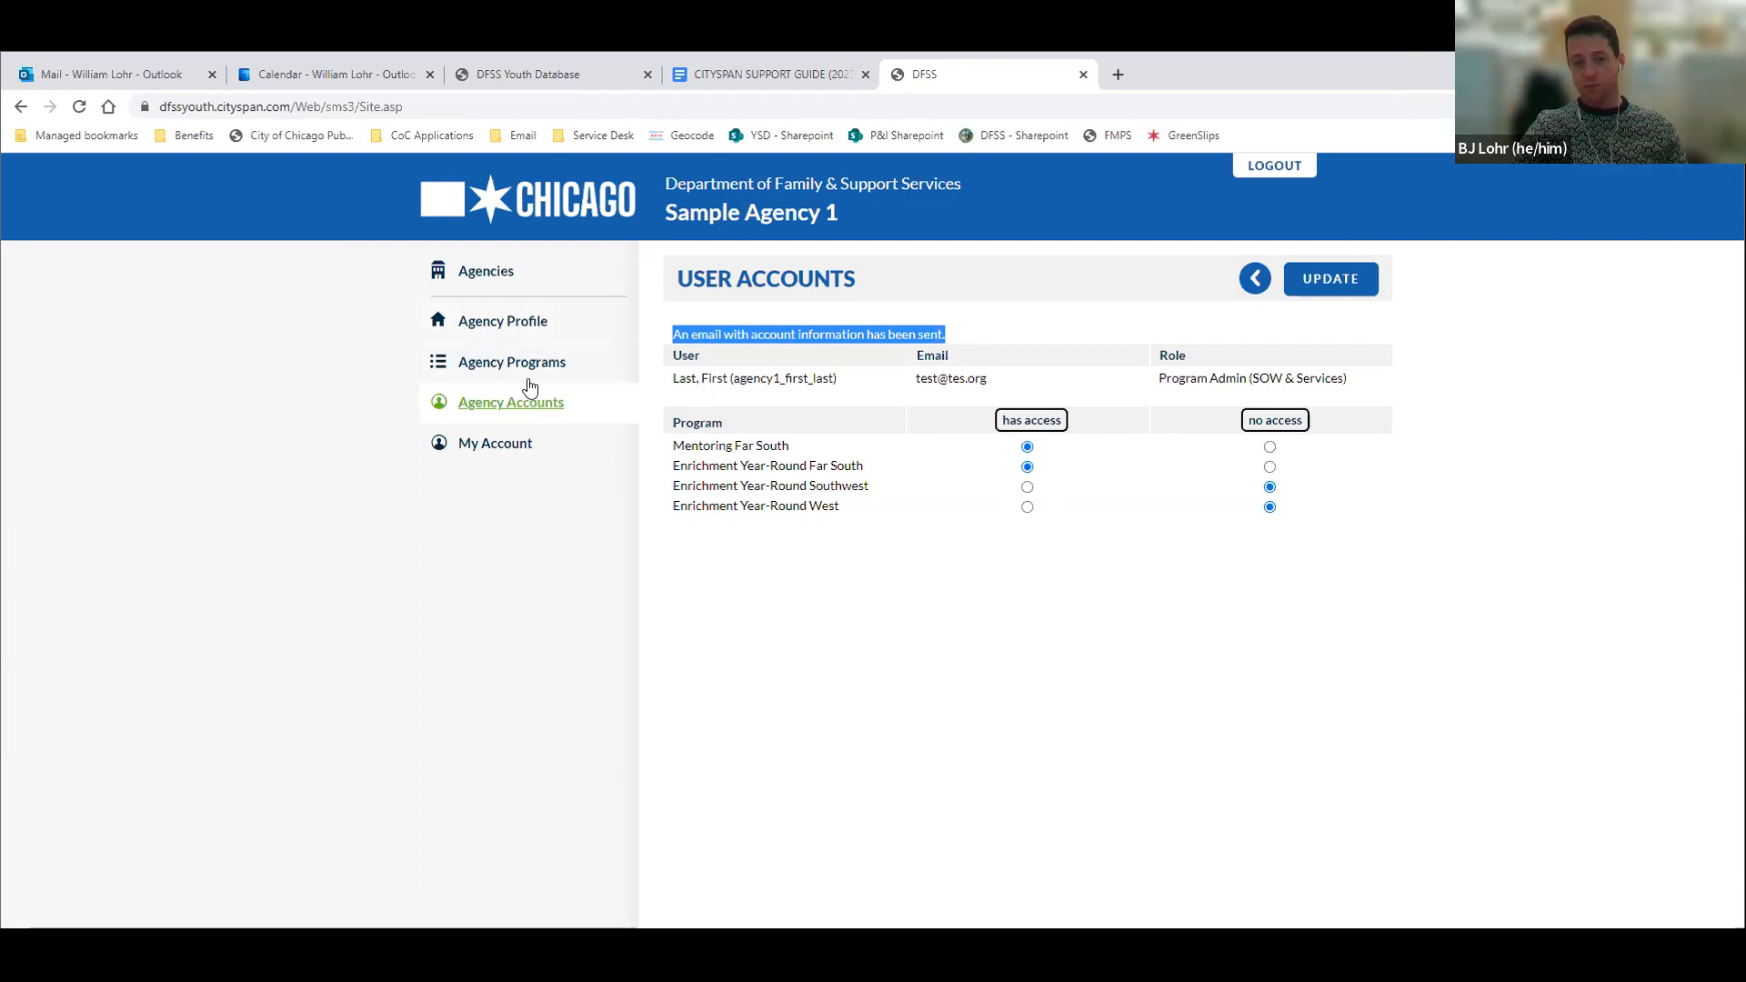
Review Sample Agency 1's agency profile, from the overview through the executive director details to the uploads
click(569, 334)
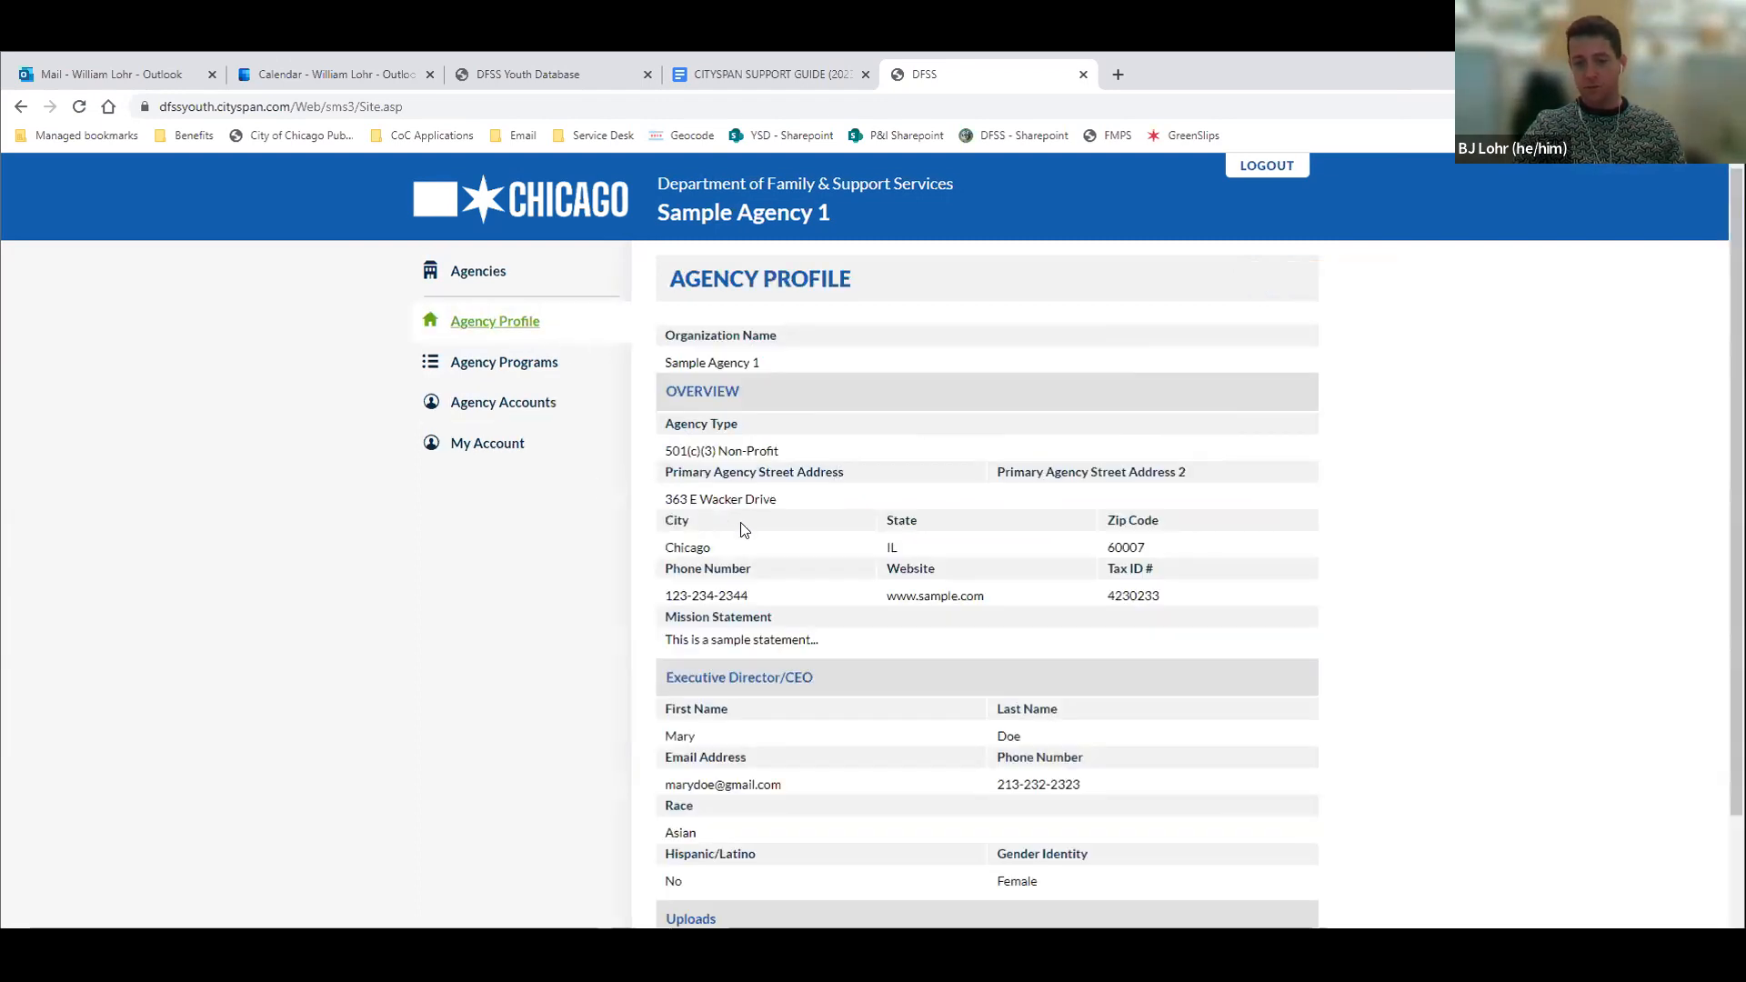
scroll(744, 531, down, 2)
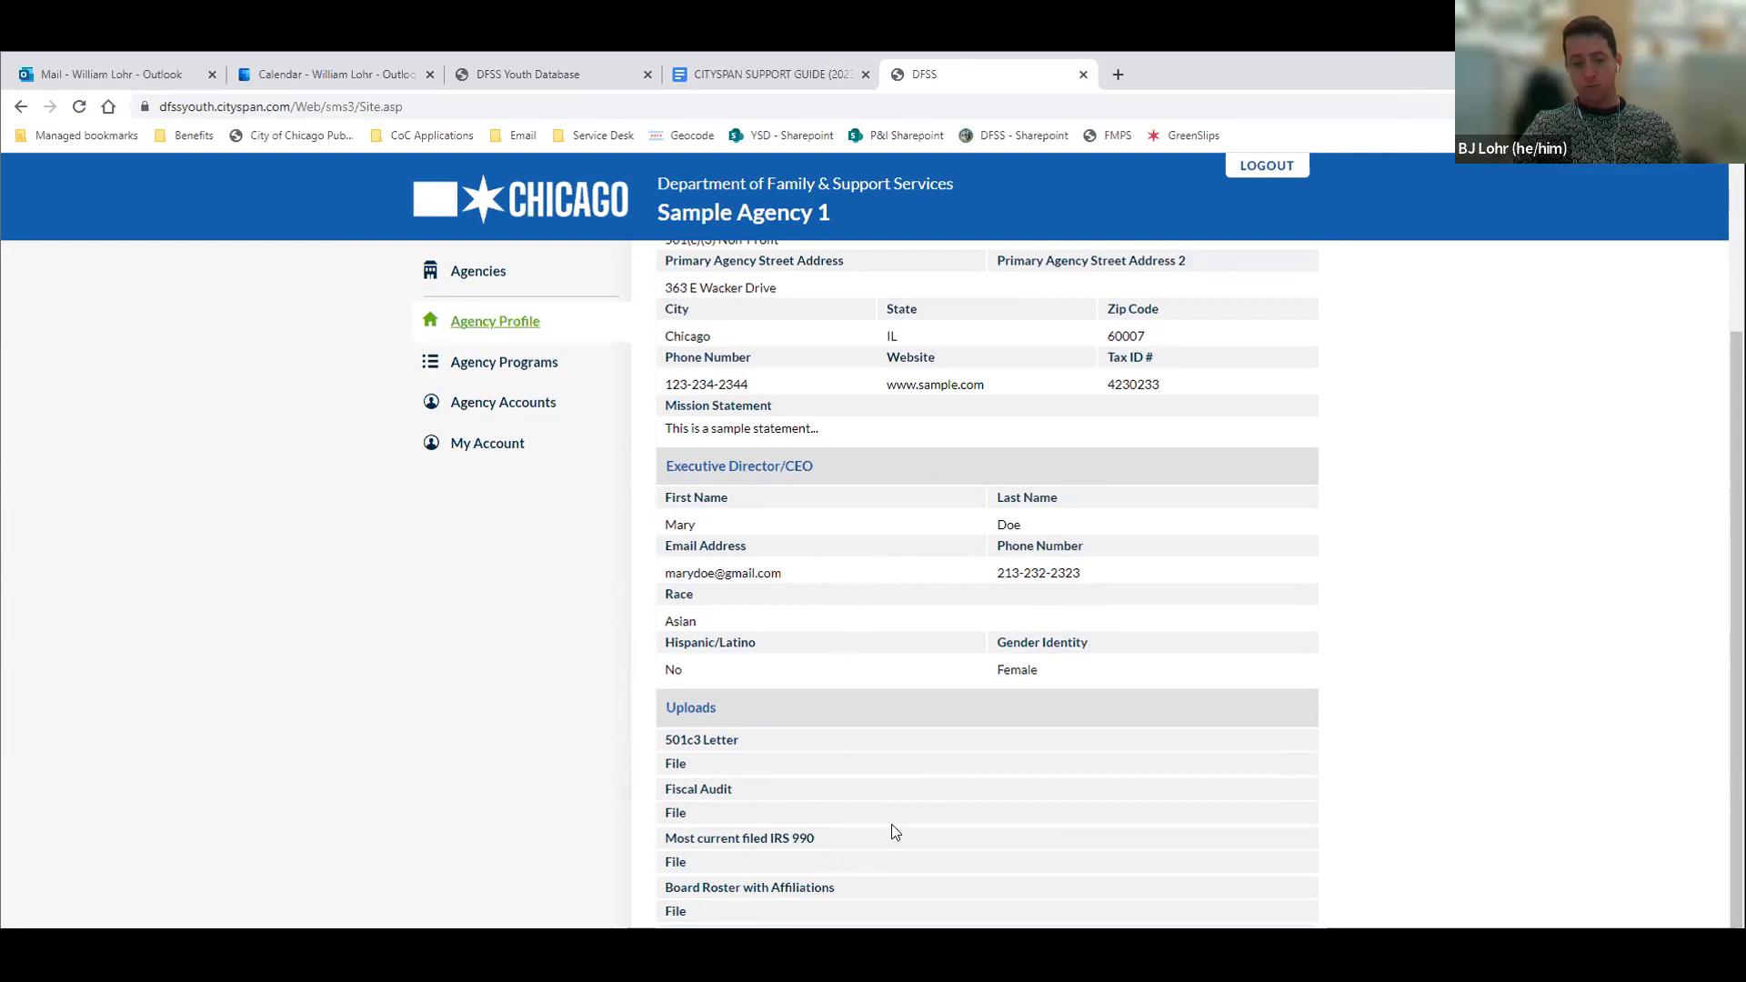
scroll(912, 587, up, 3)
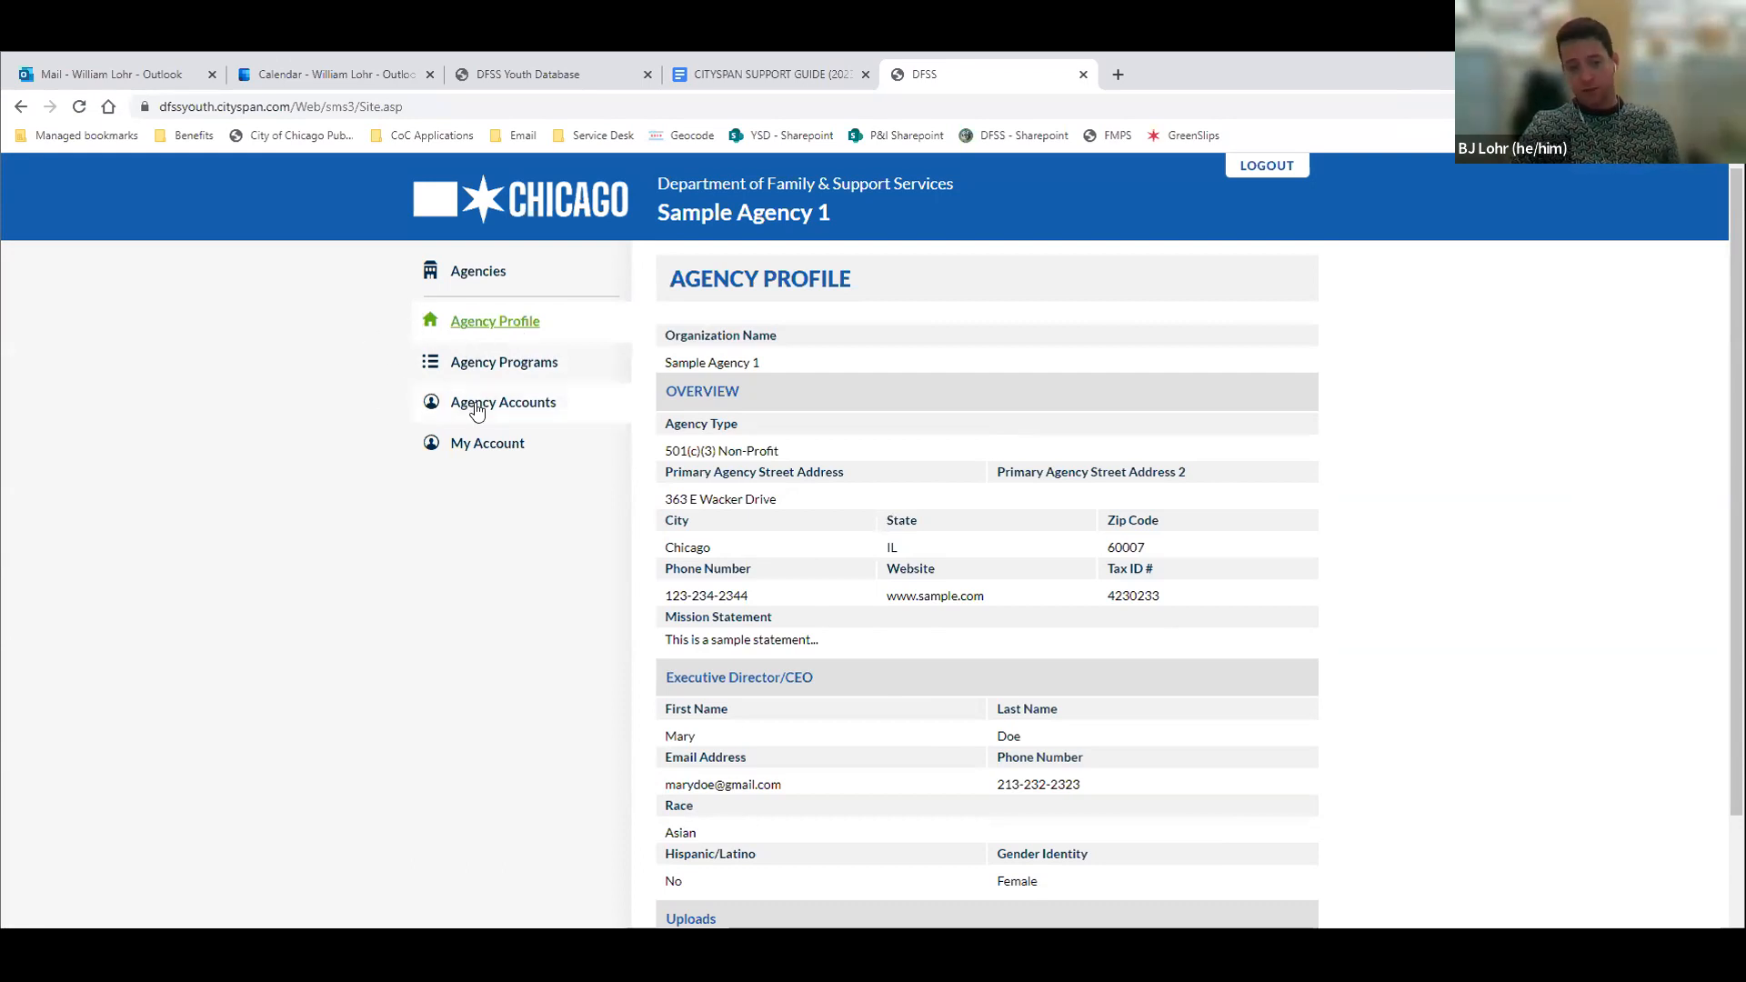
Open the Enrichment Year-Round Far South program from the agency's programs and go to its participants list
click(508, 368)
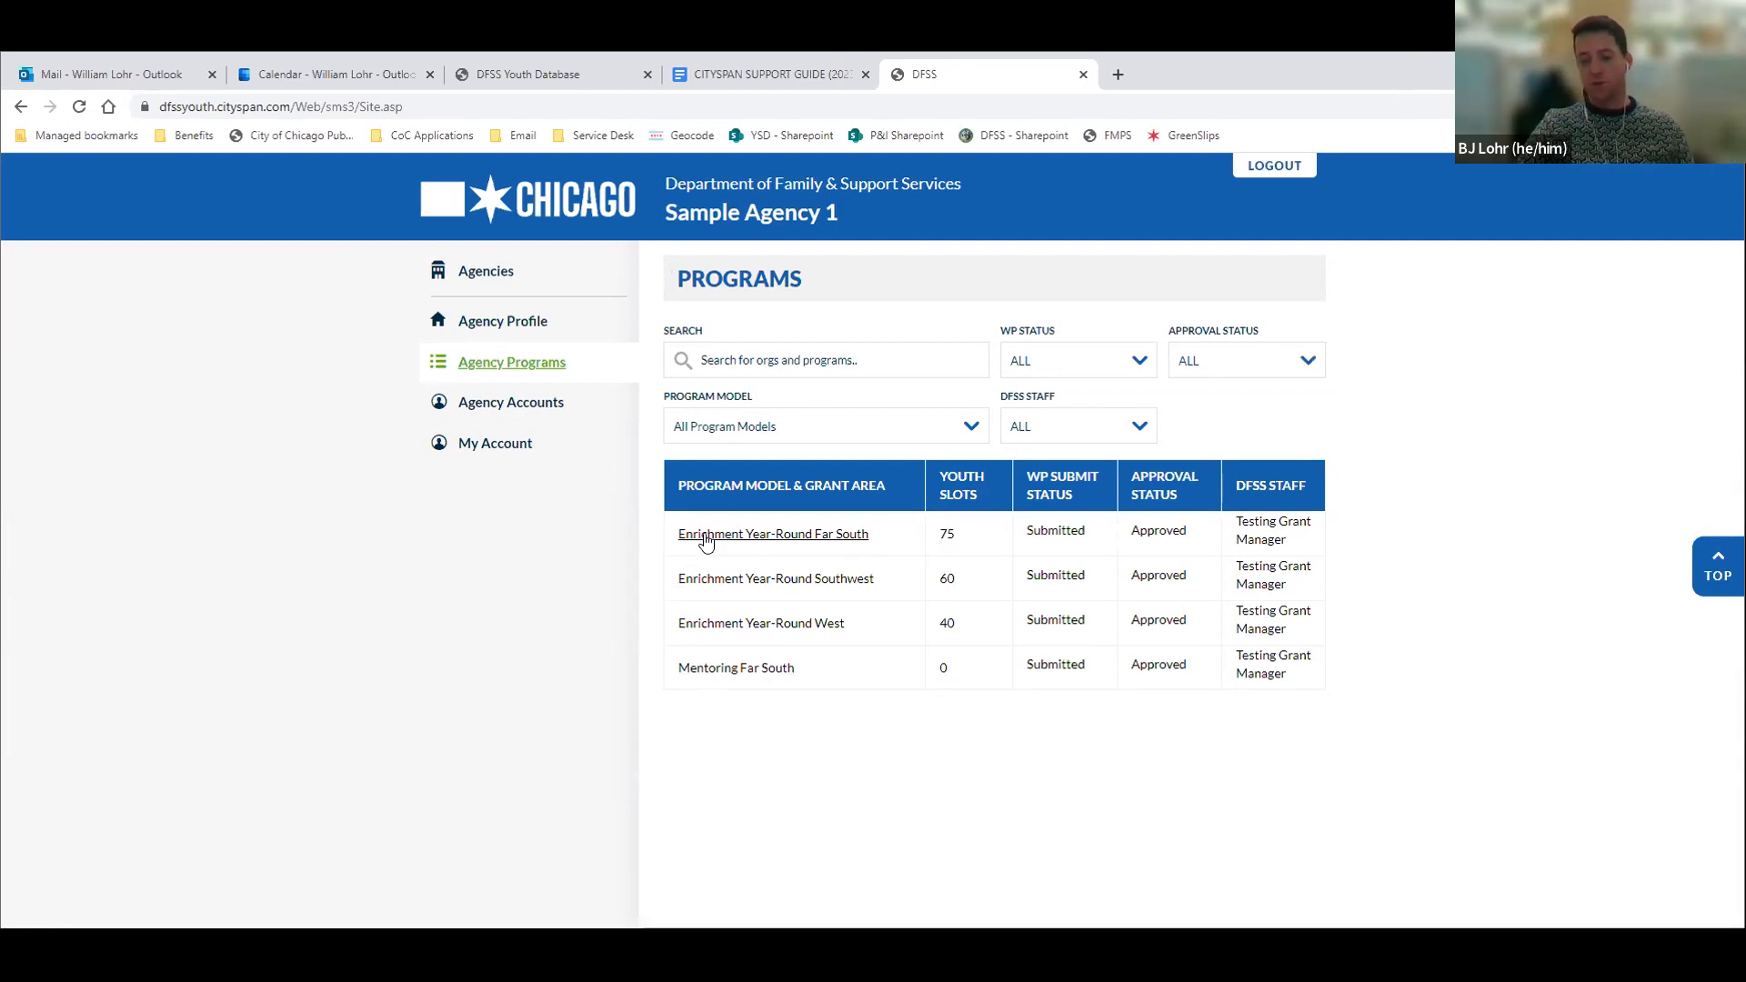
click(771, 528)
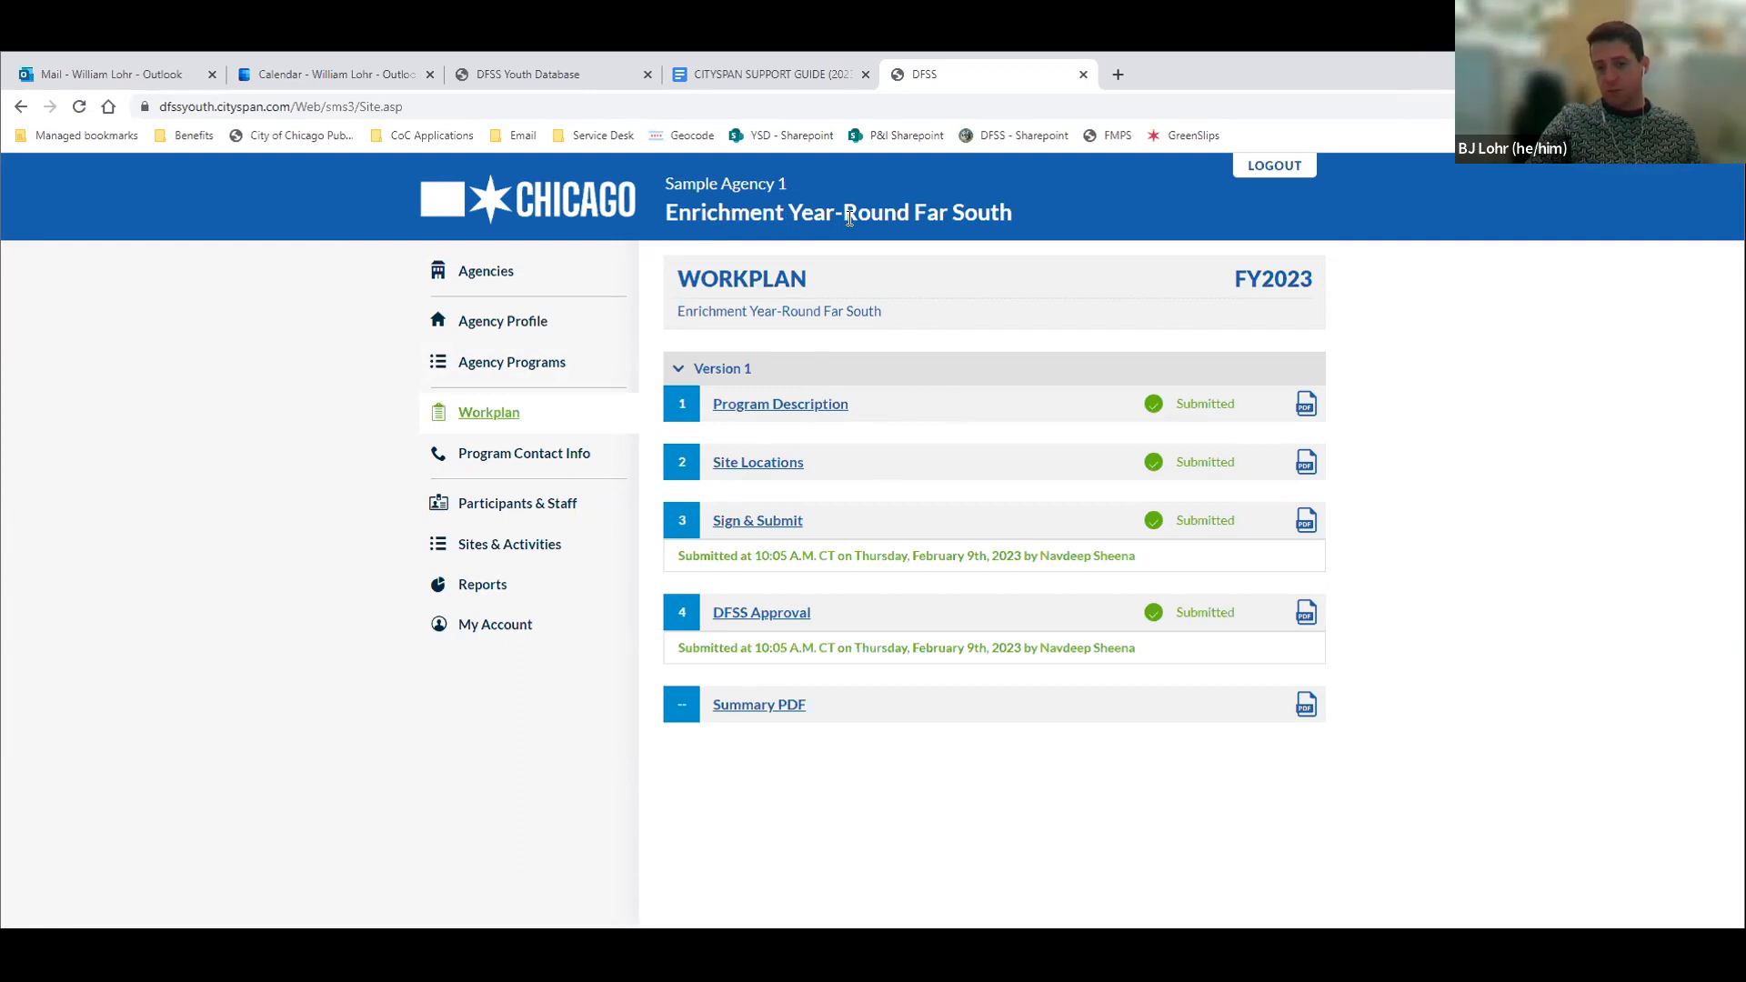
drag(680, 210, 1011, 214)
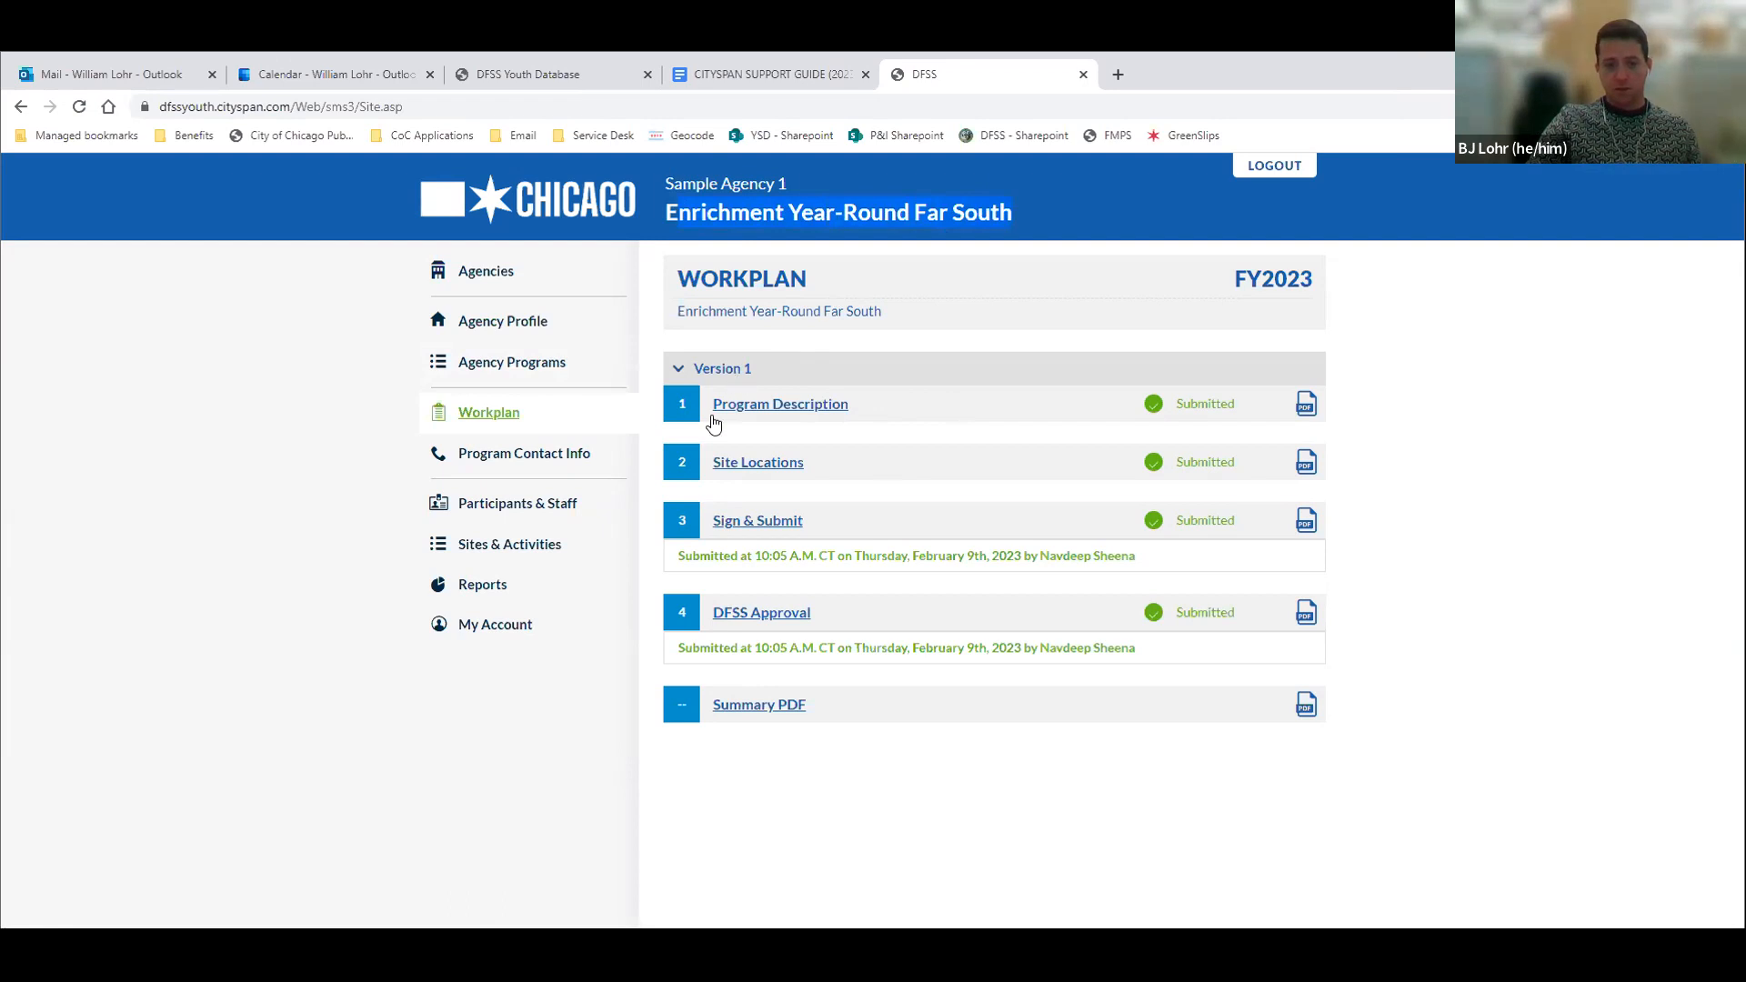
click(527, 506)
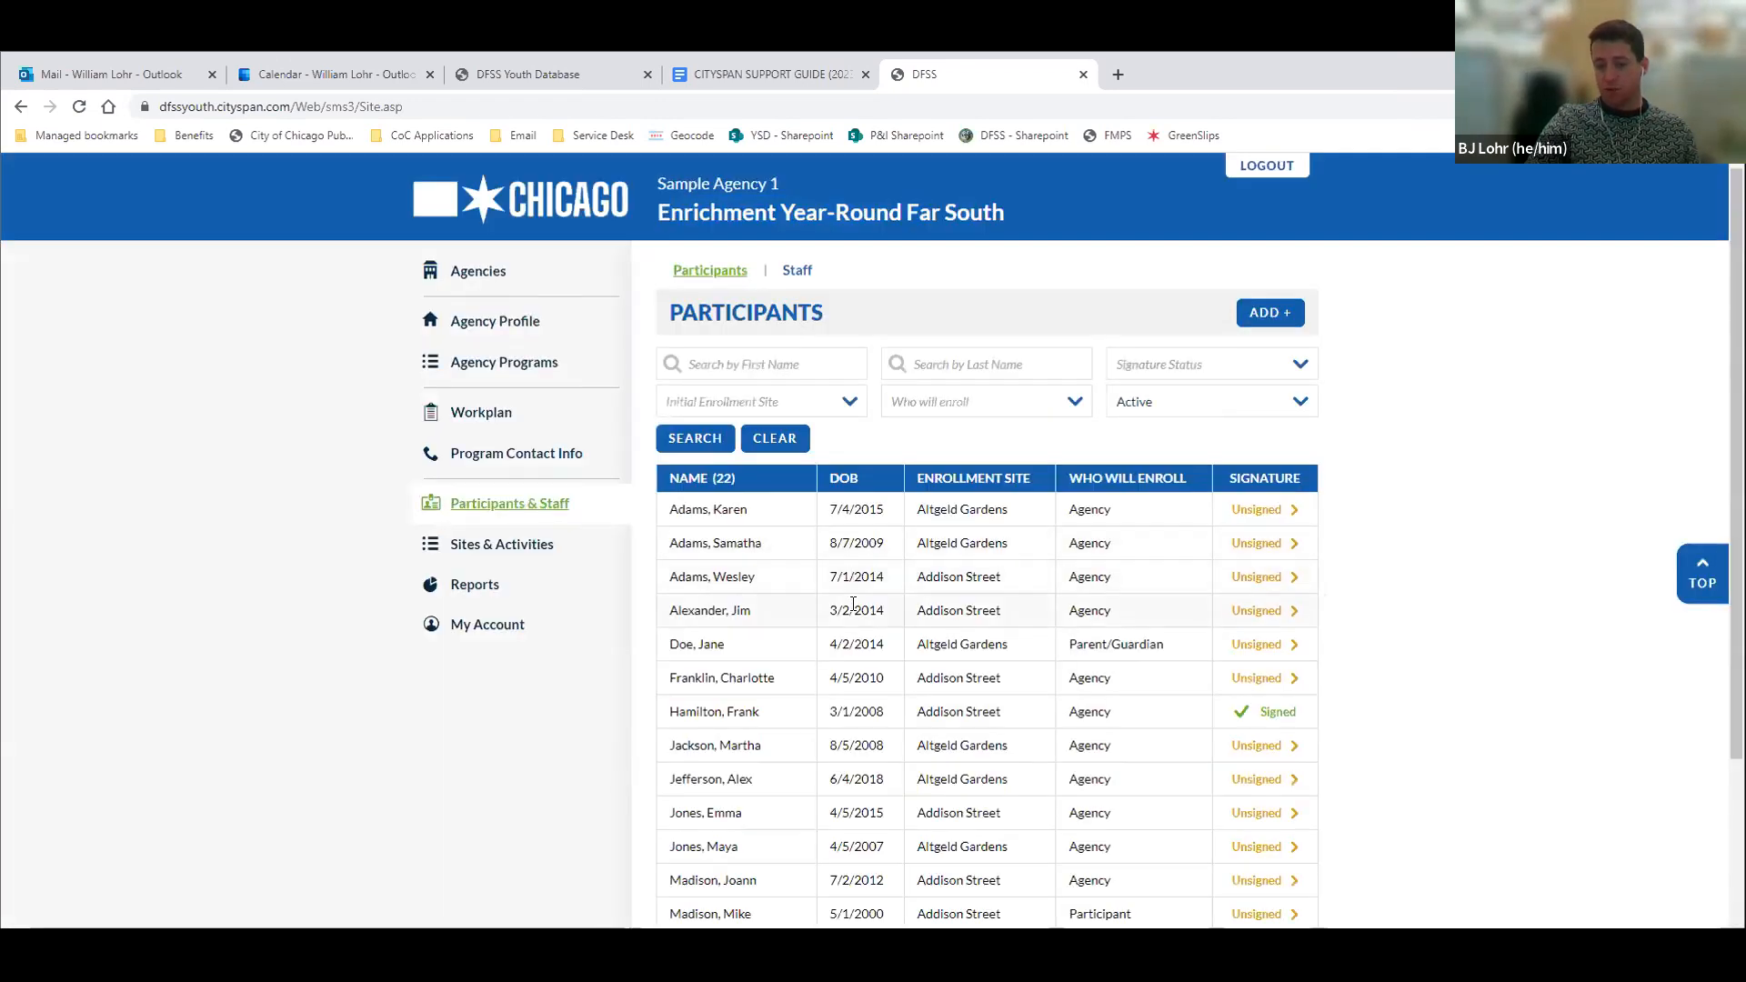
scroll(852, 605, down, 3)
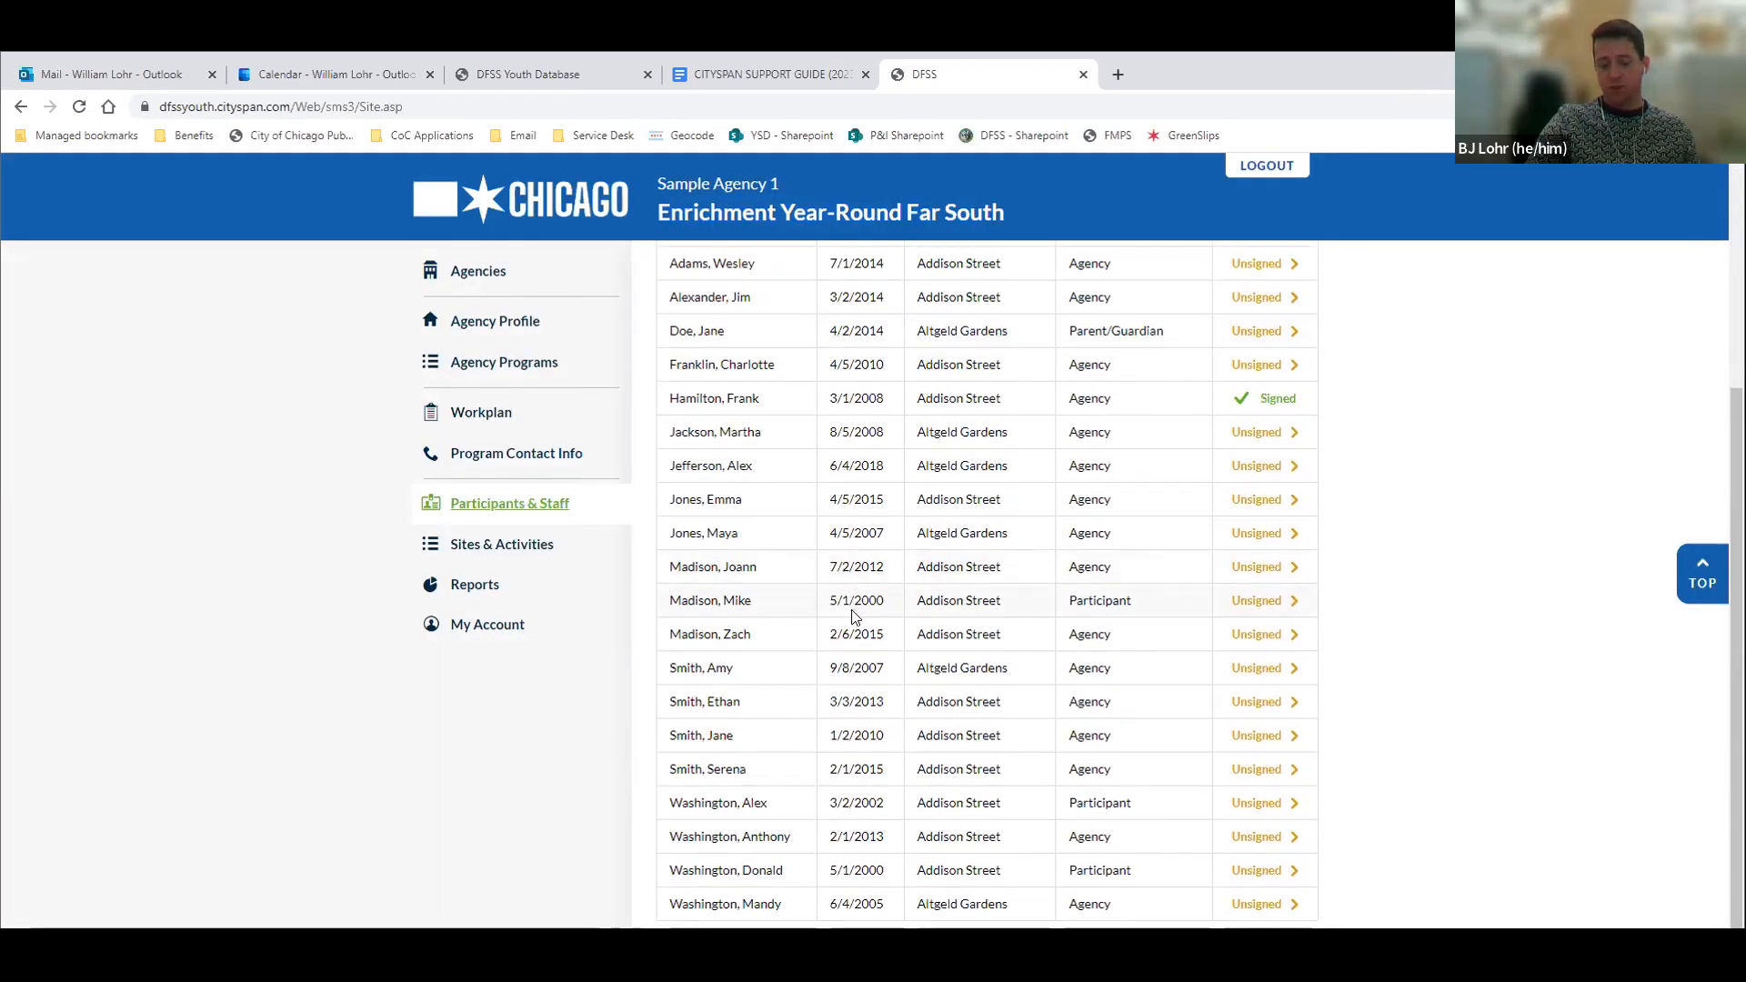
scroll(855, 616, up, 3)
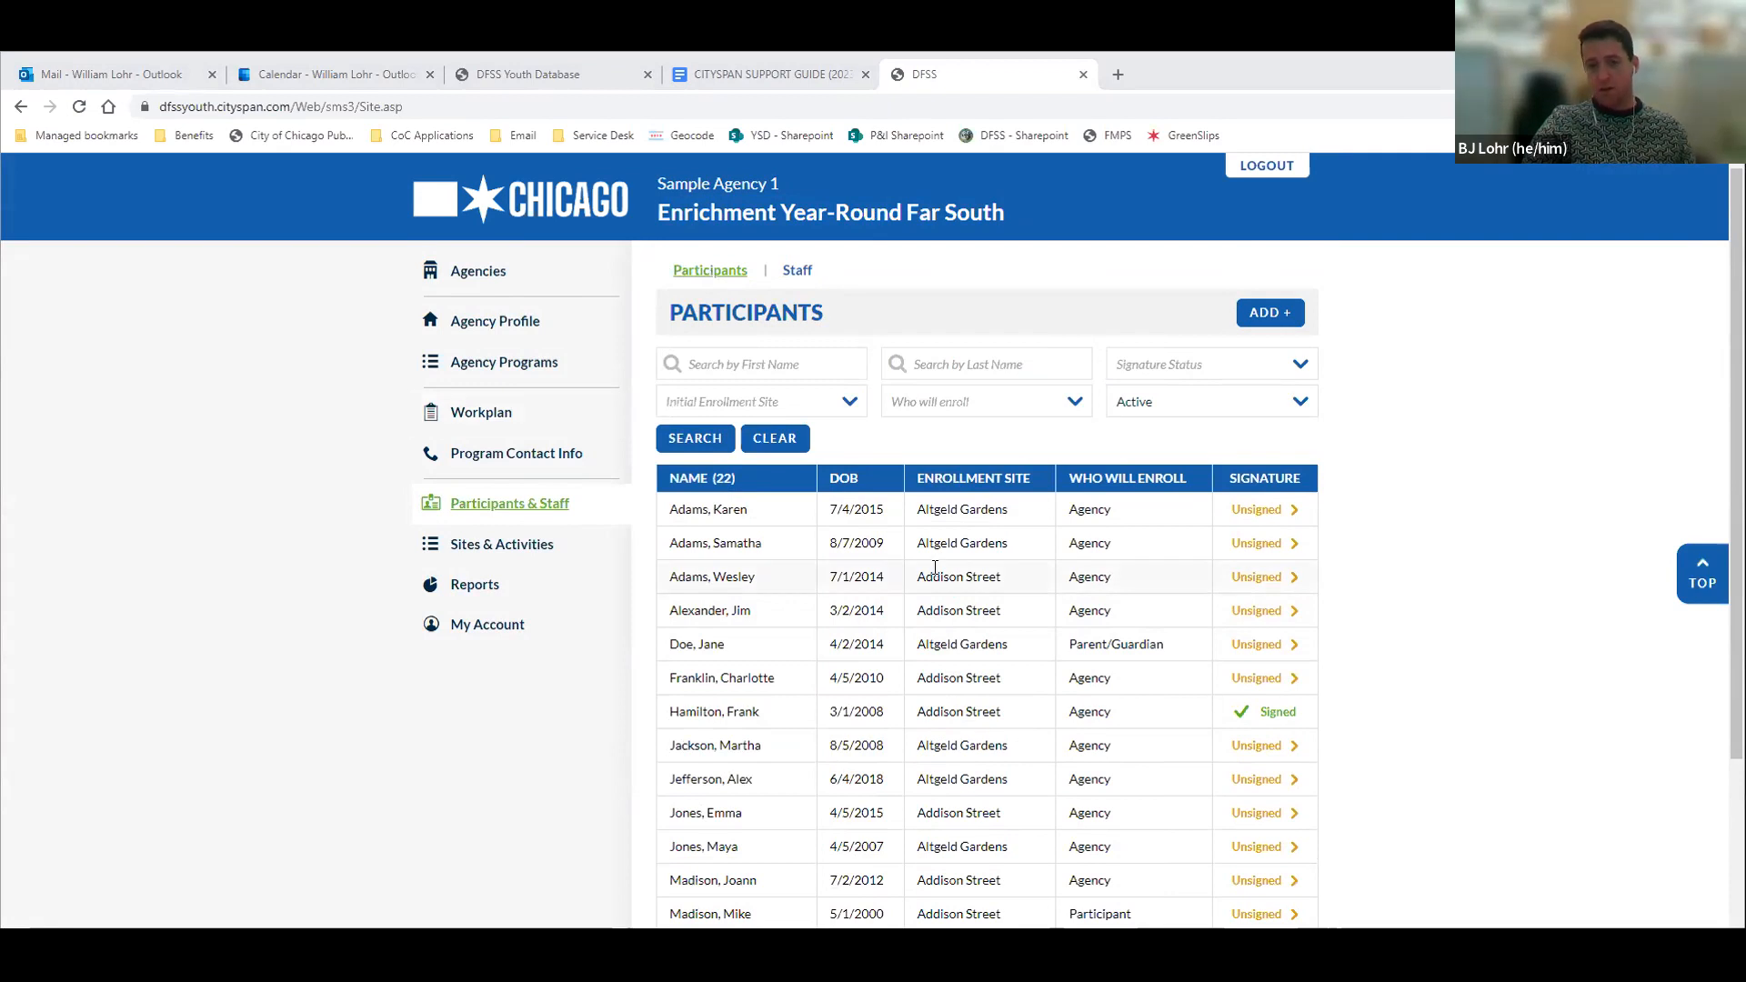
Start adding a participant and look up the youth by first name, last name and date of birth
click(1268, 316)
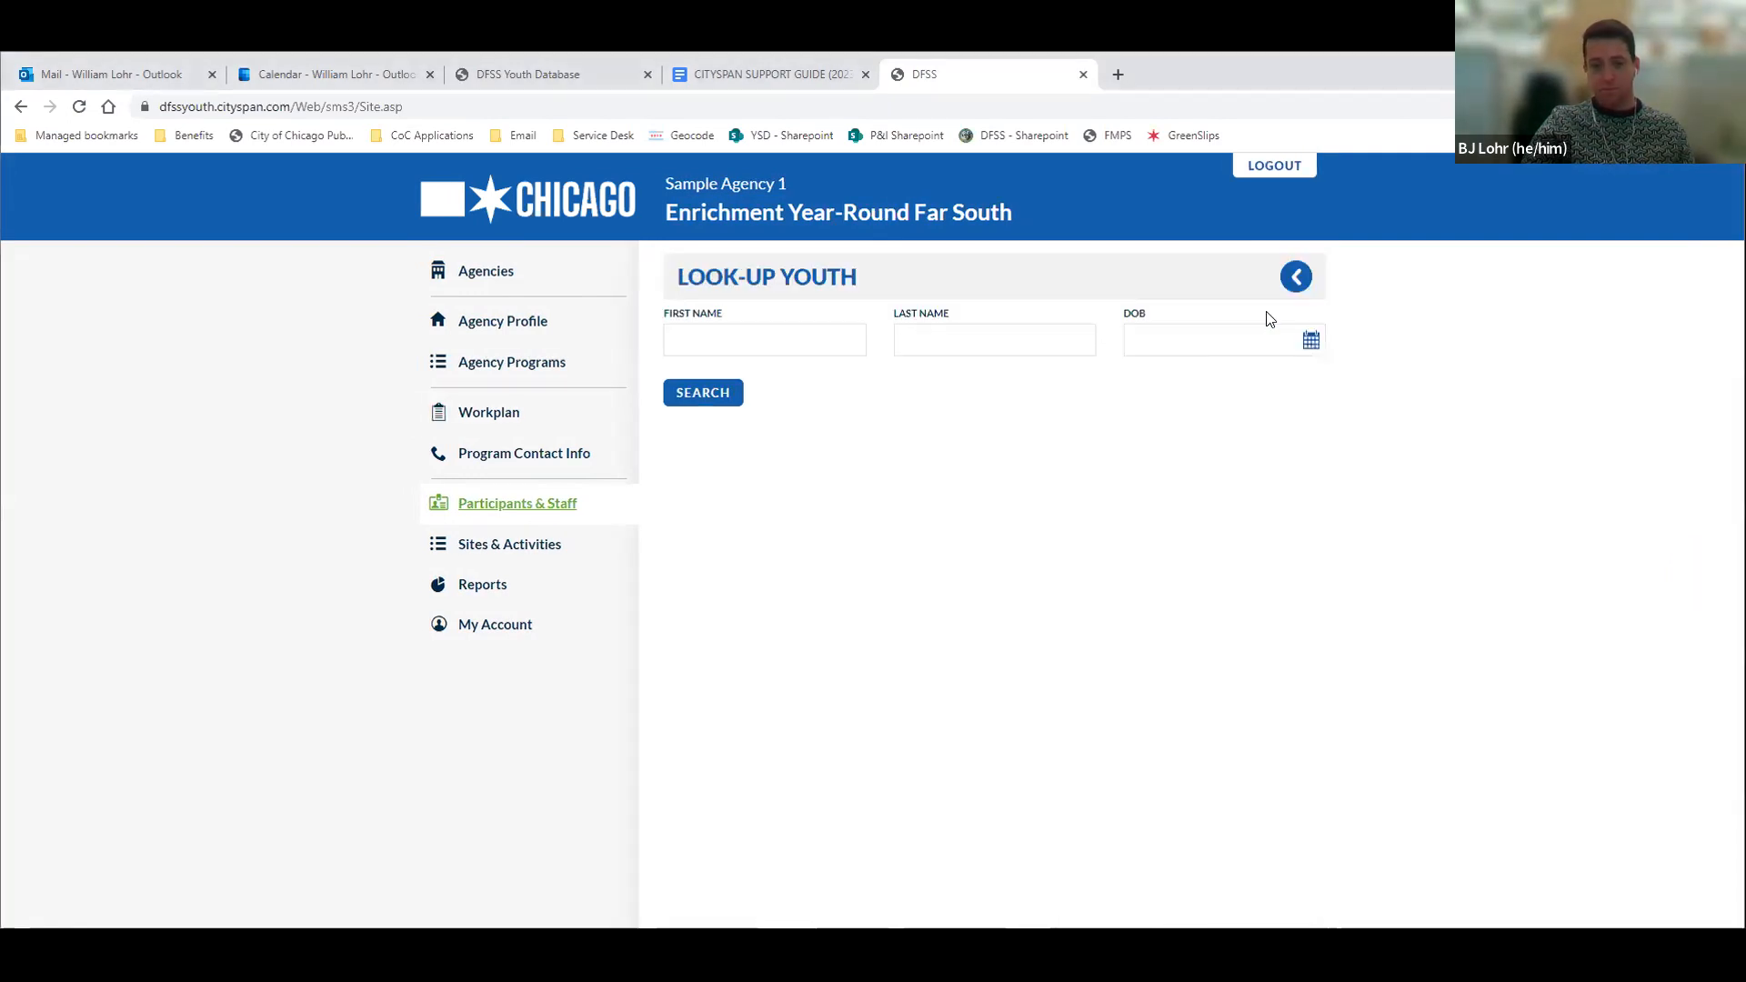
click(720, 342)
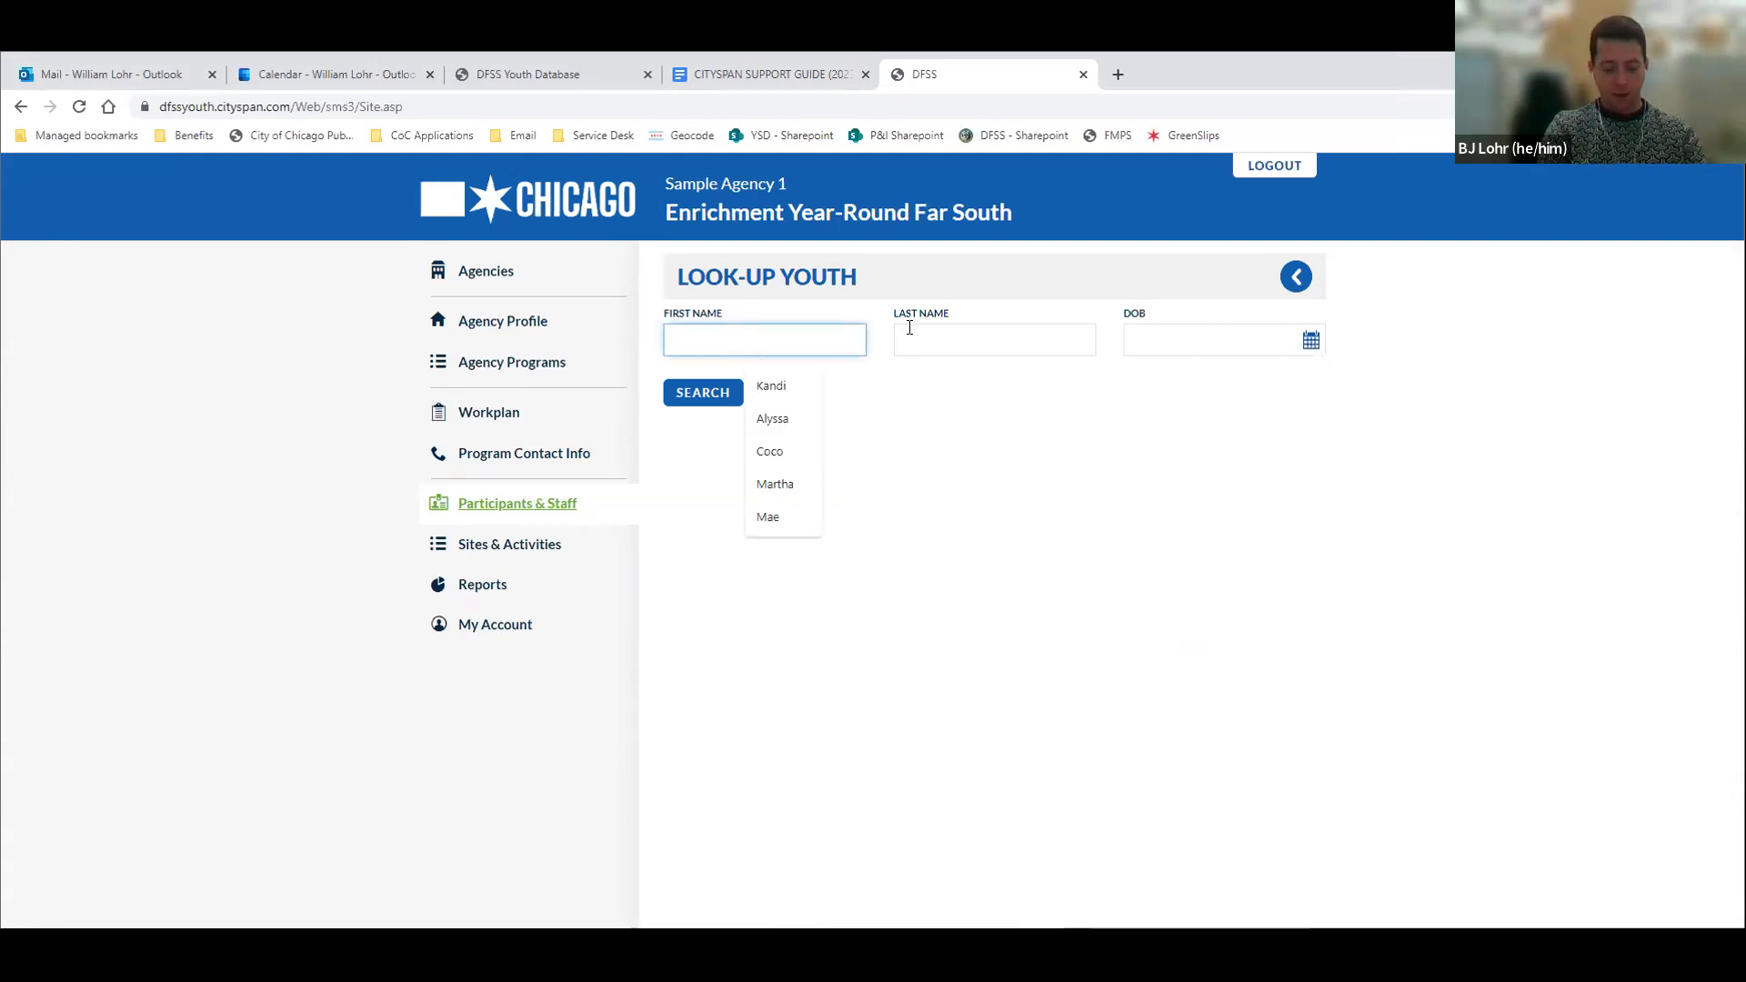
key(Tab)
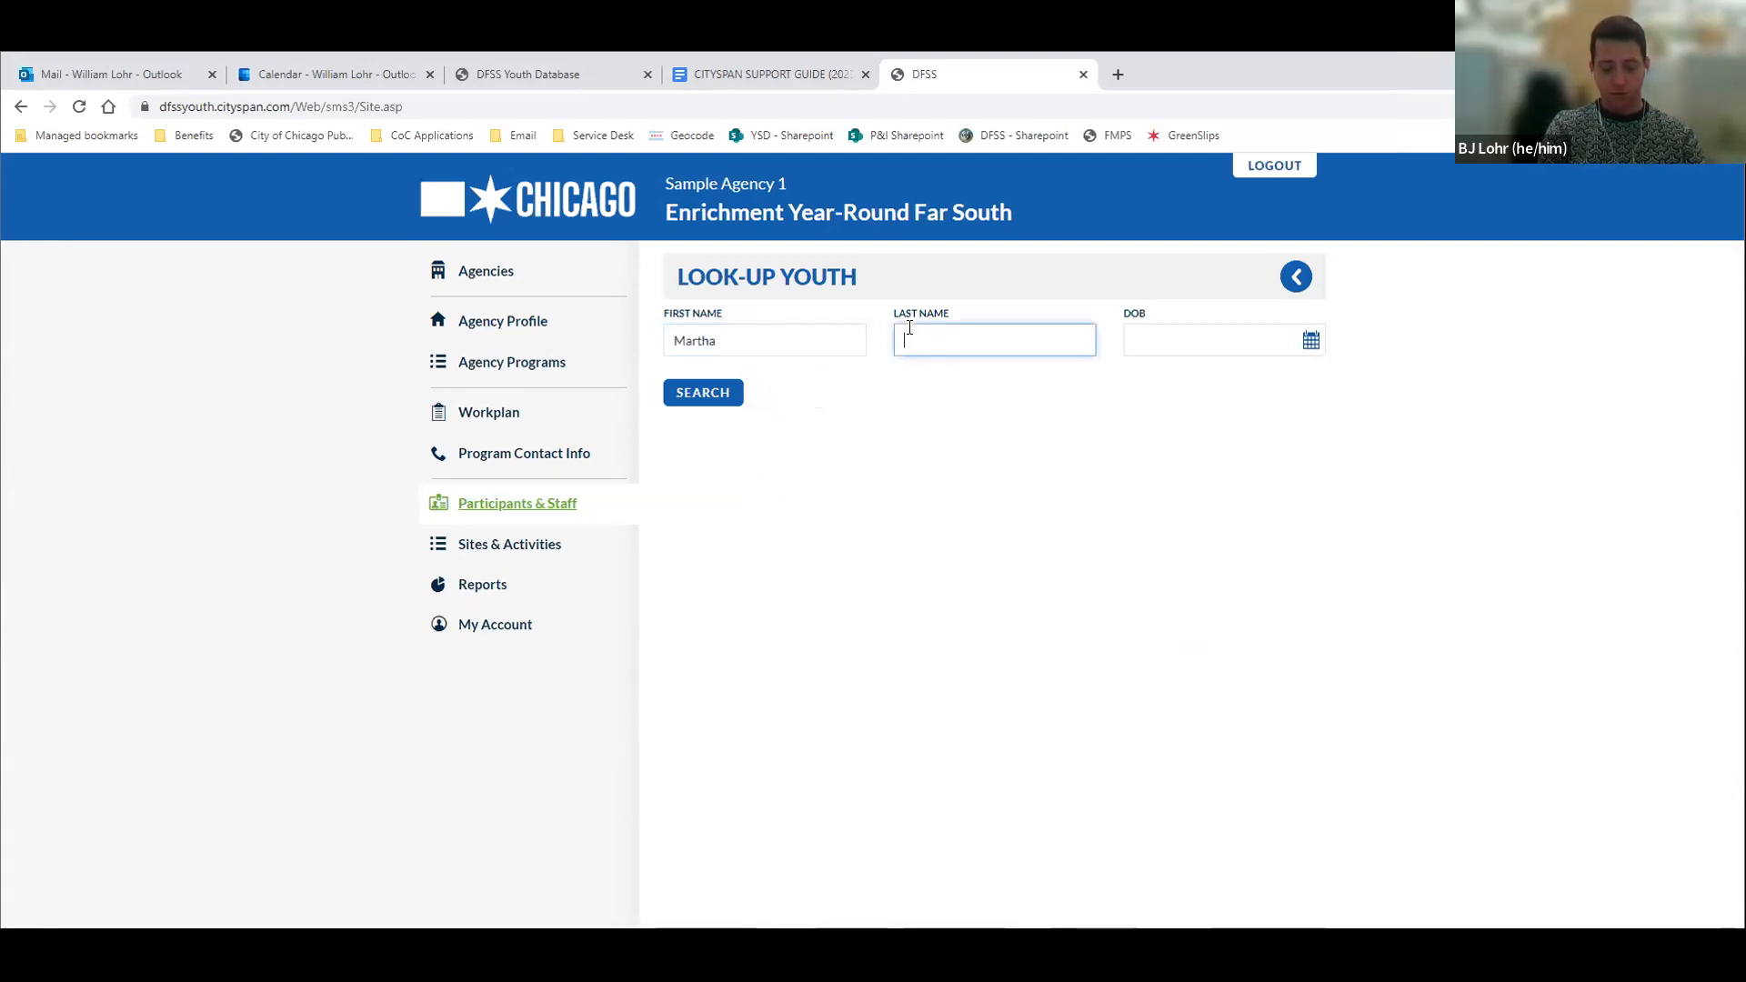
key(Tab)
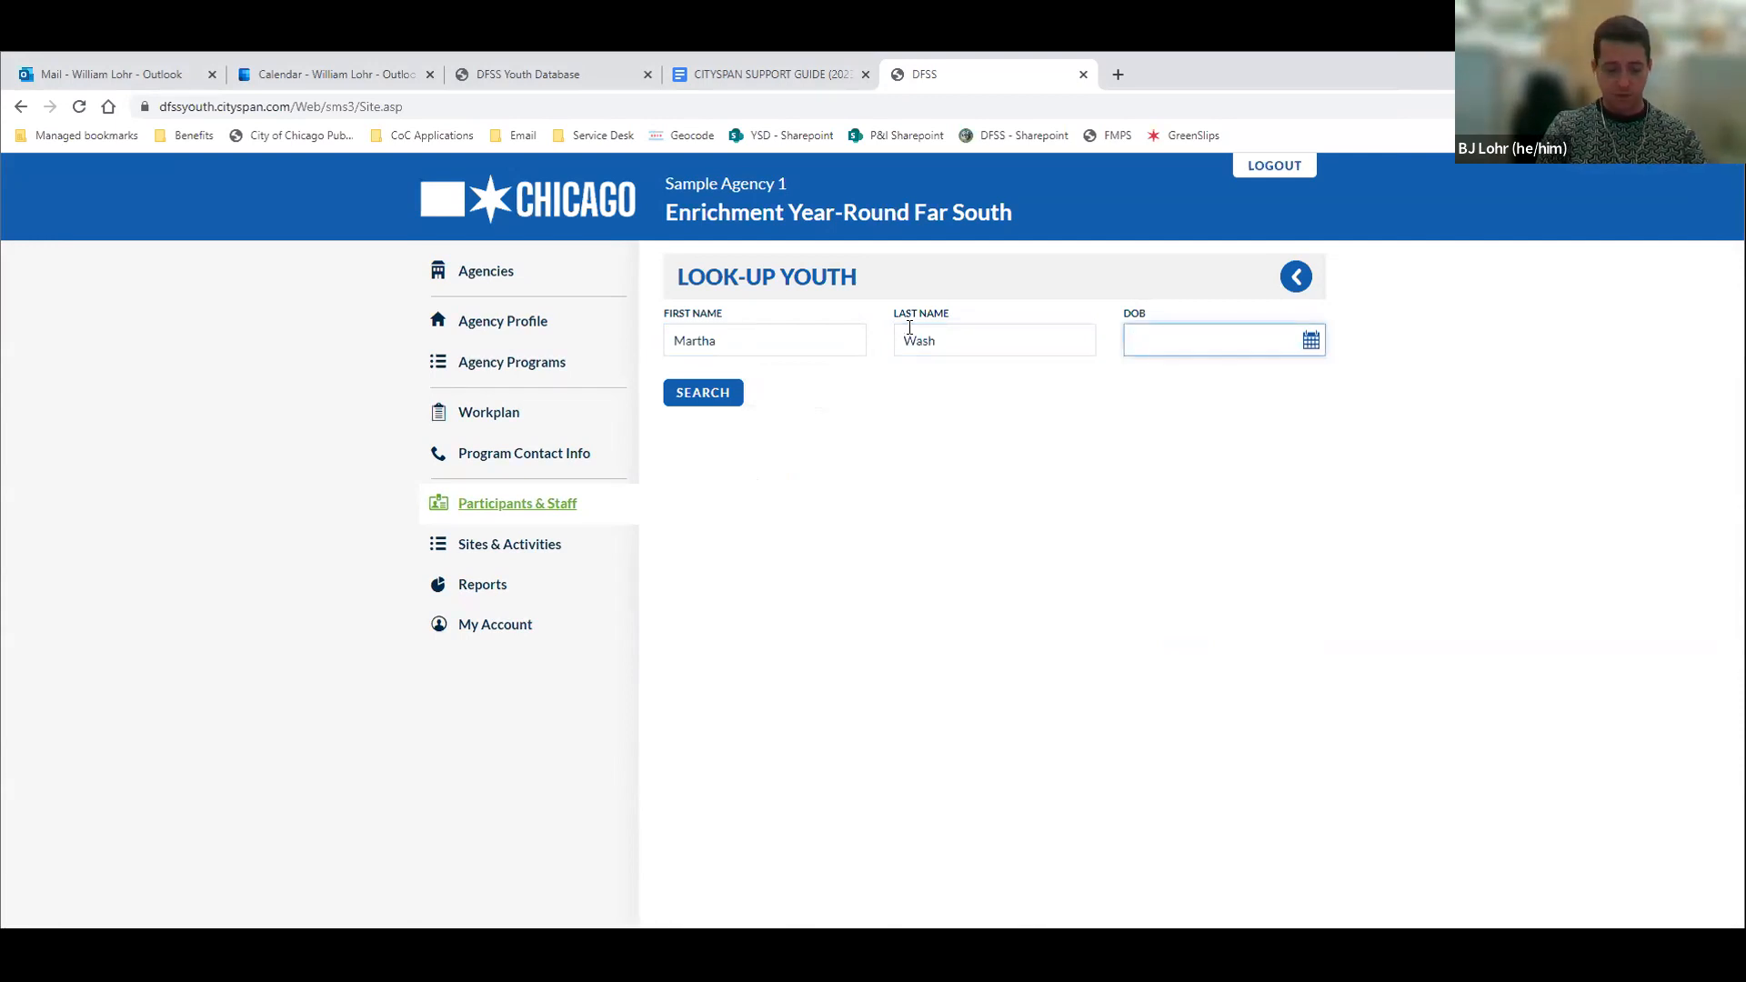
text(2/2/)
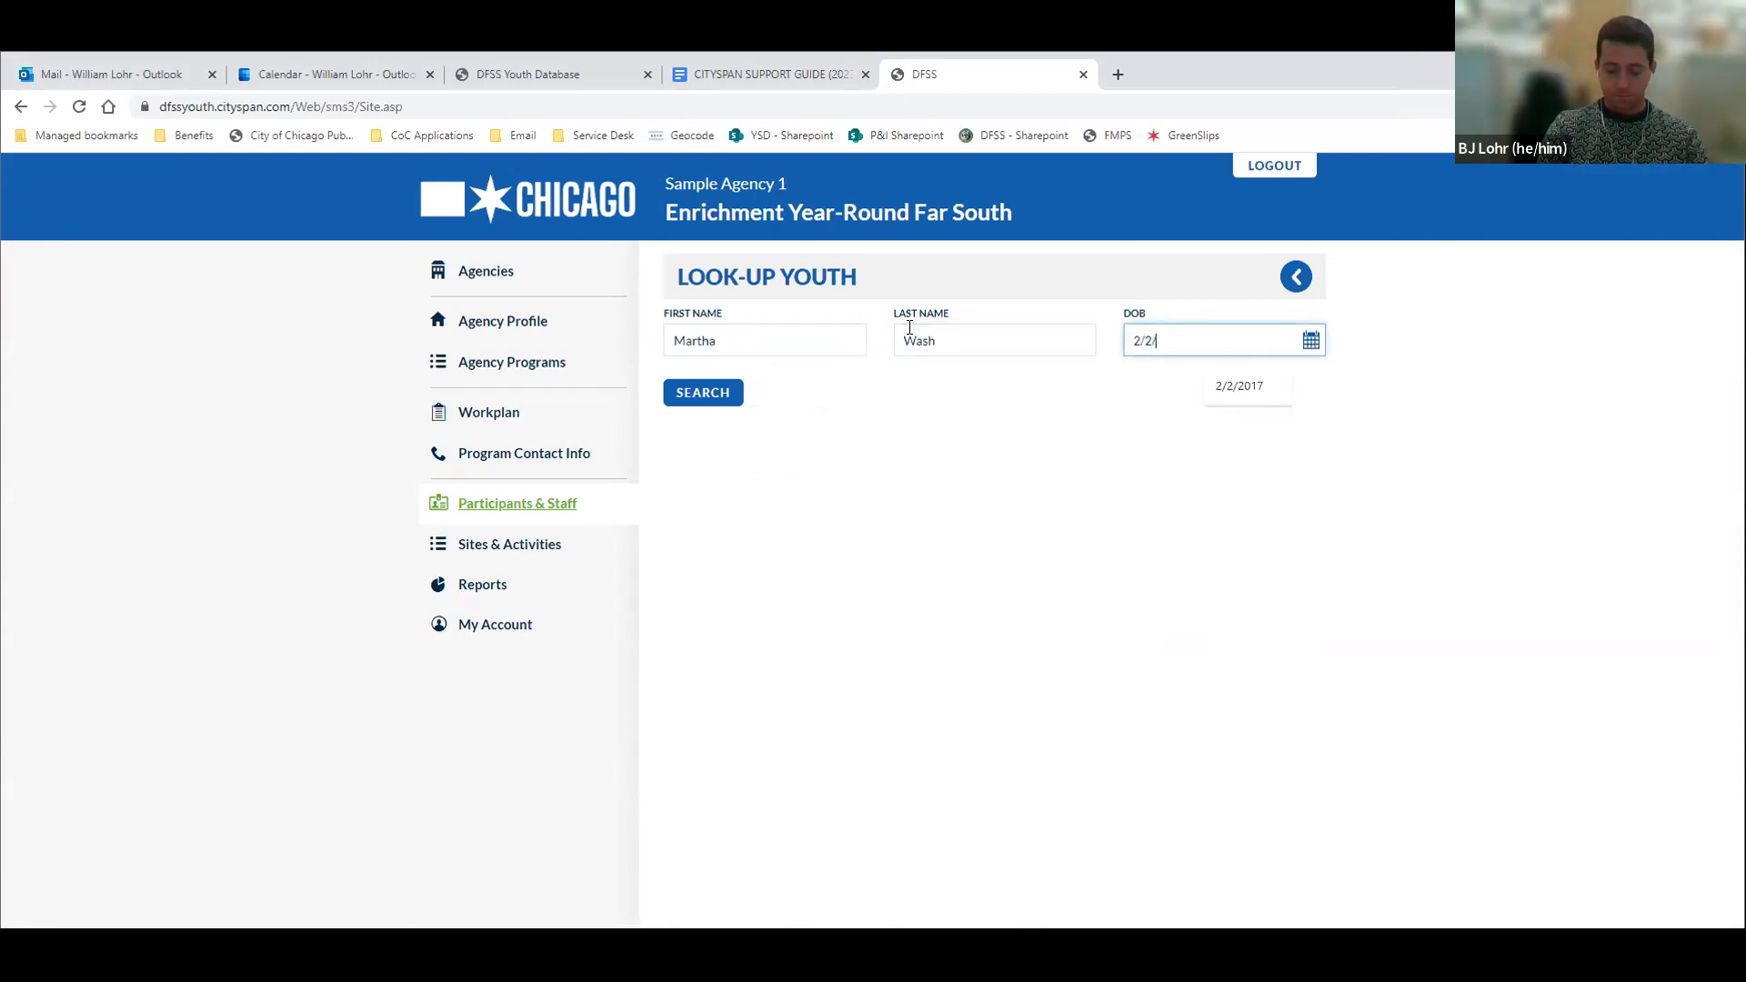
text(2)
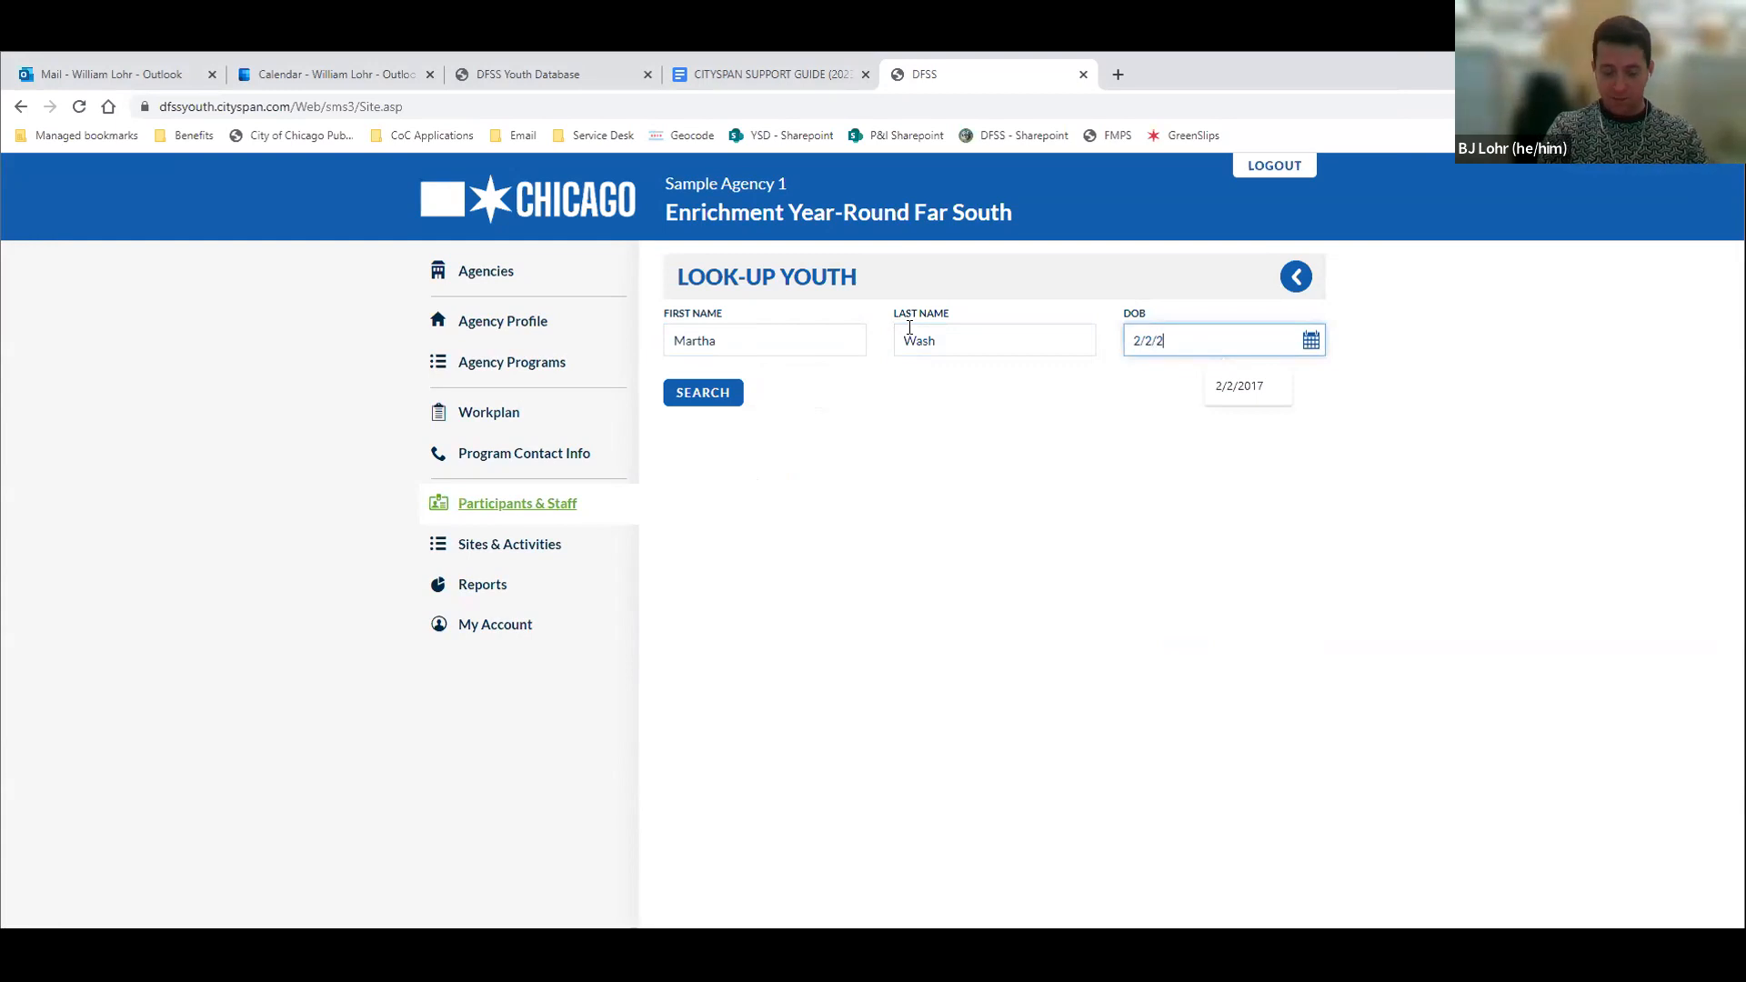
text(018)
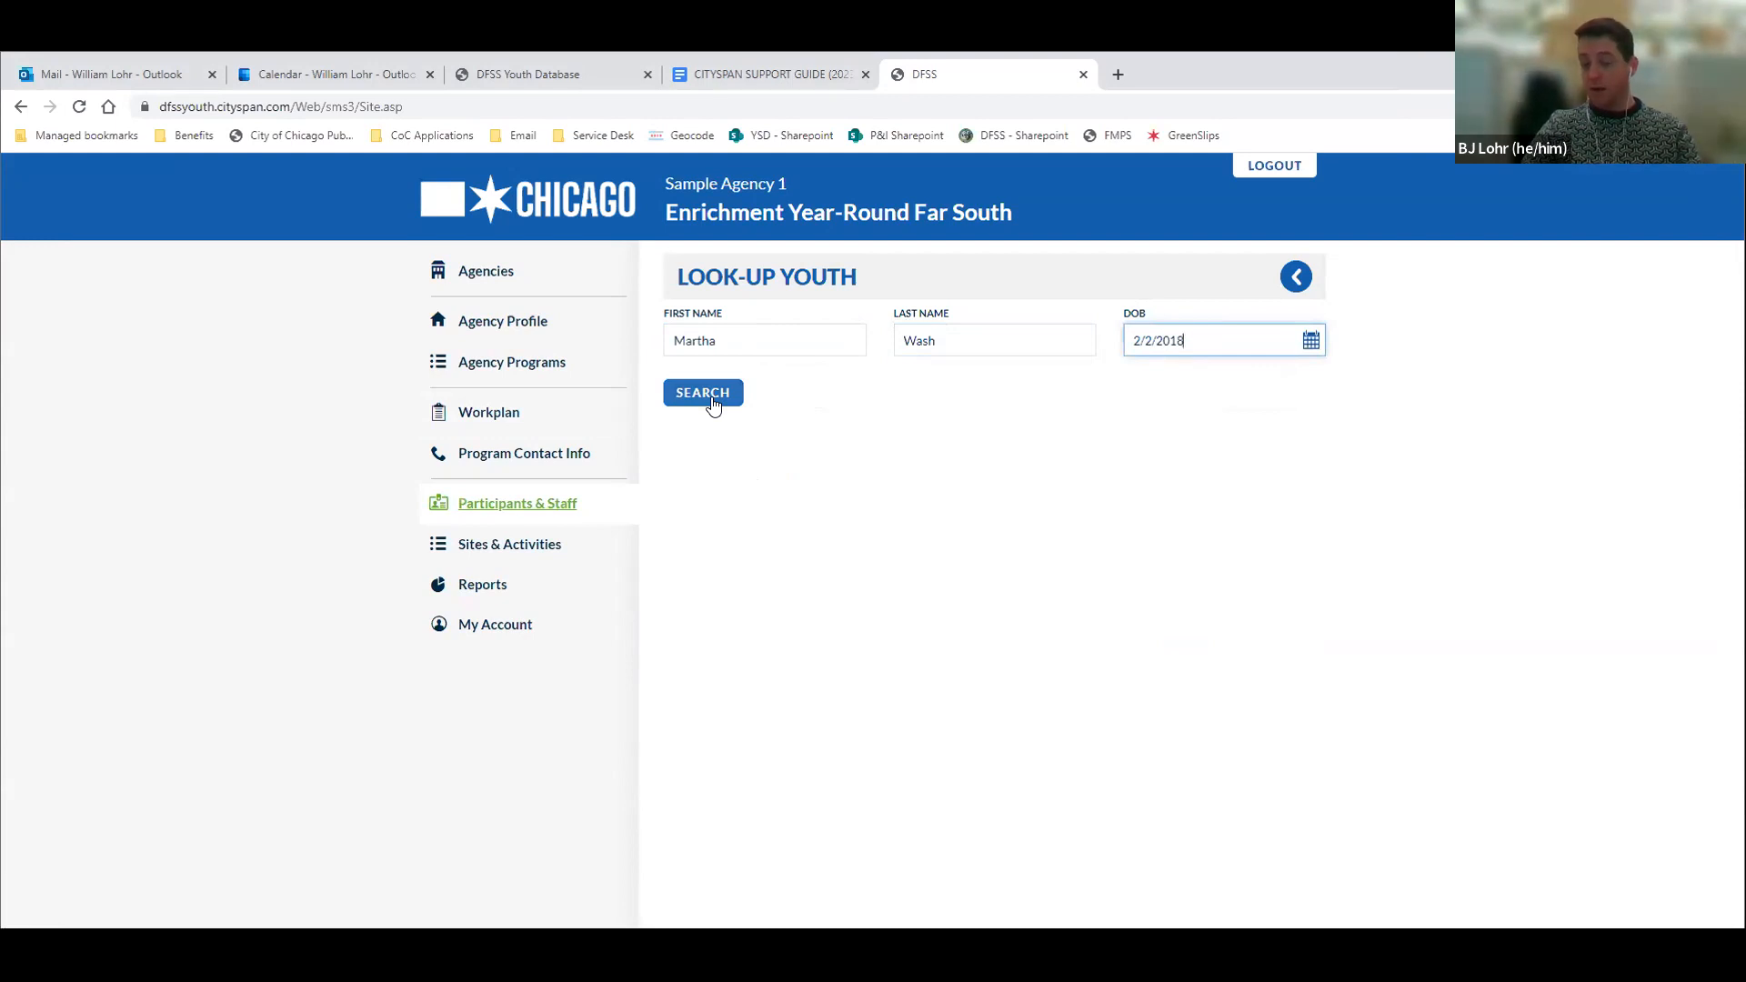
click(704, 392)
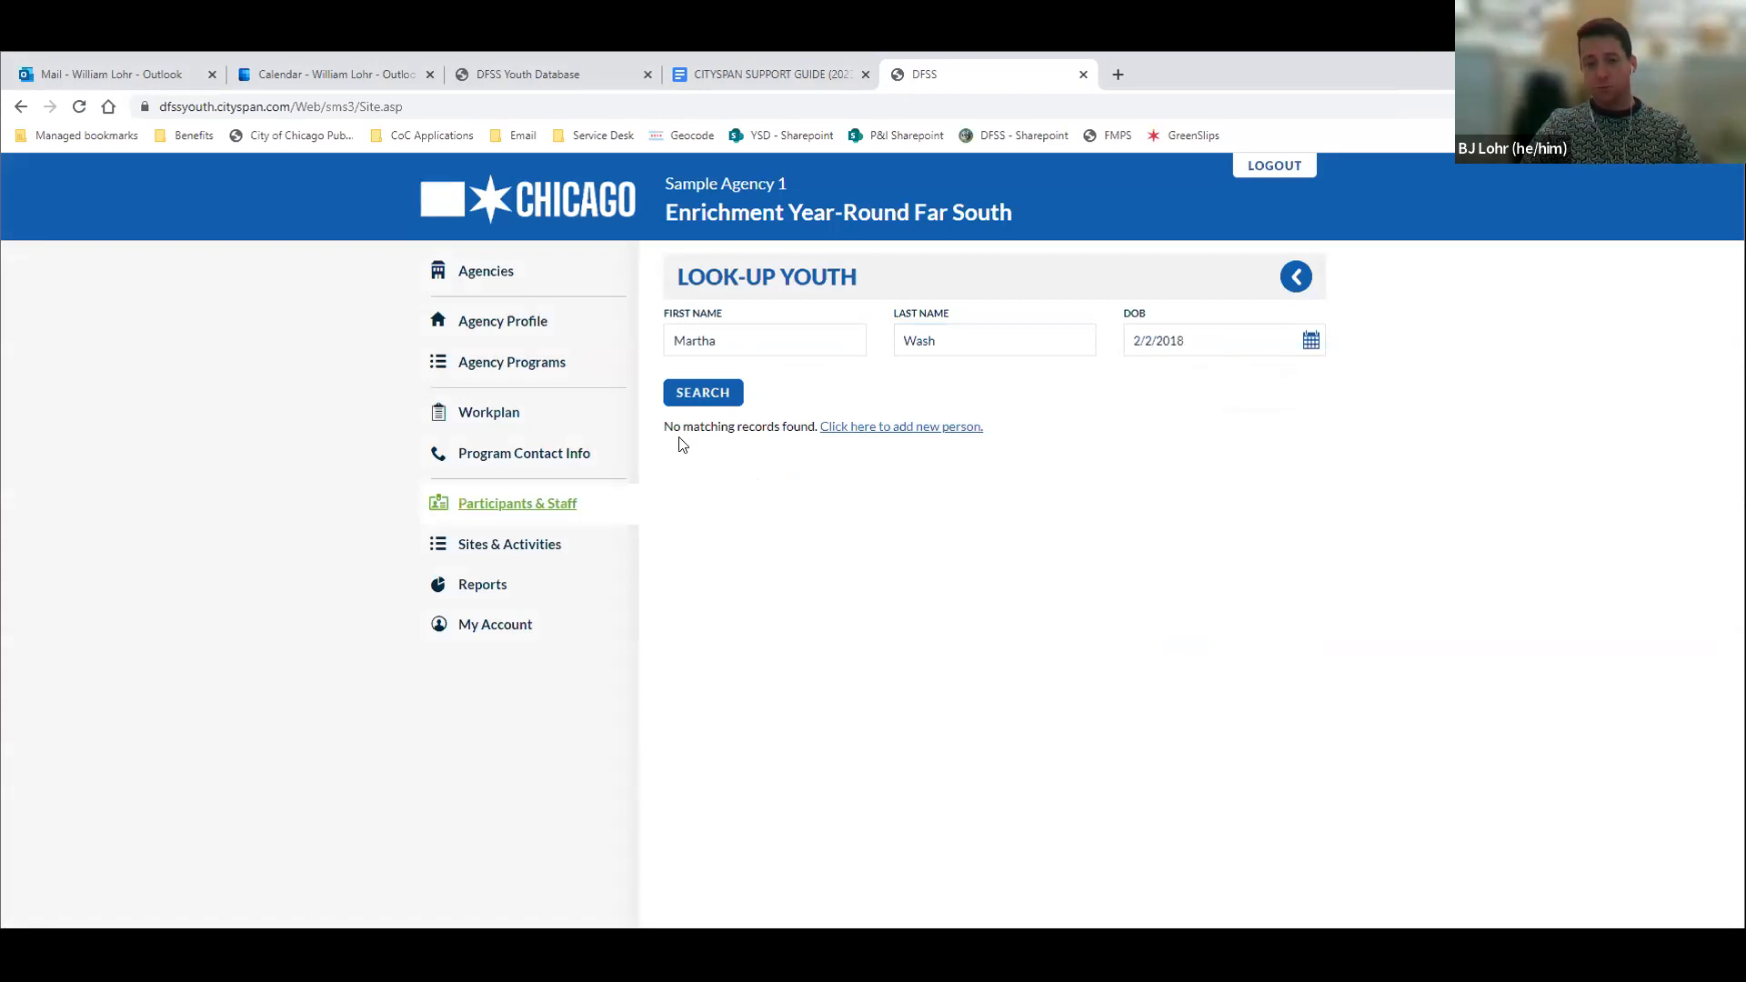
drag(664, 427, 806, 427)
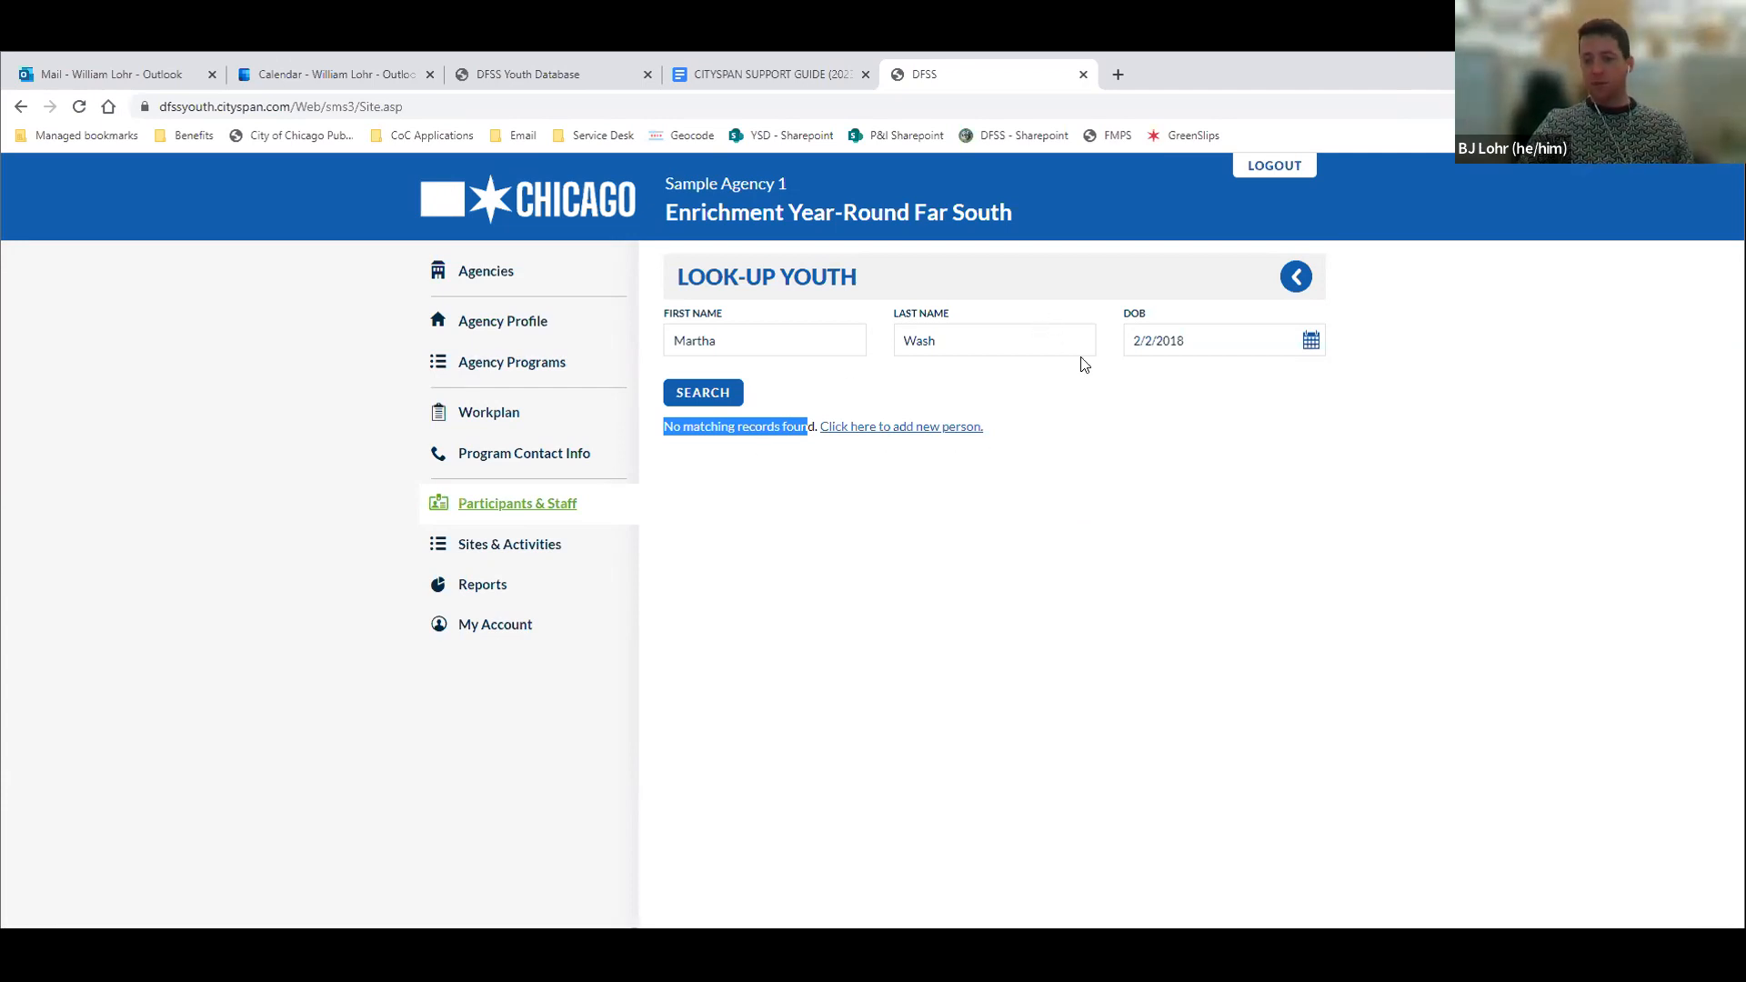
Start a new person record with Altgeld Gardens as the initial enrollment site and Agency as the enroller
click(888, 430)
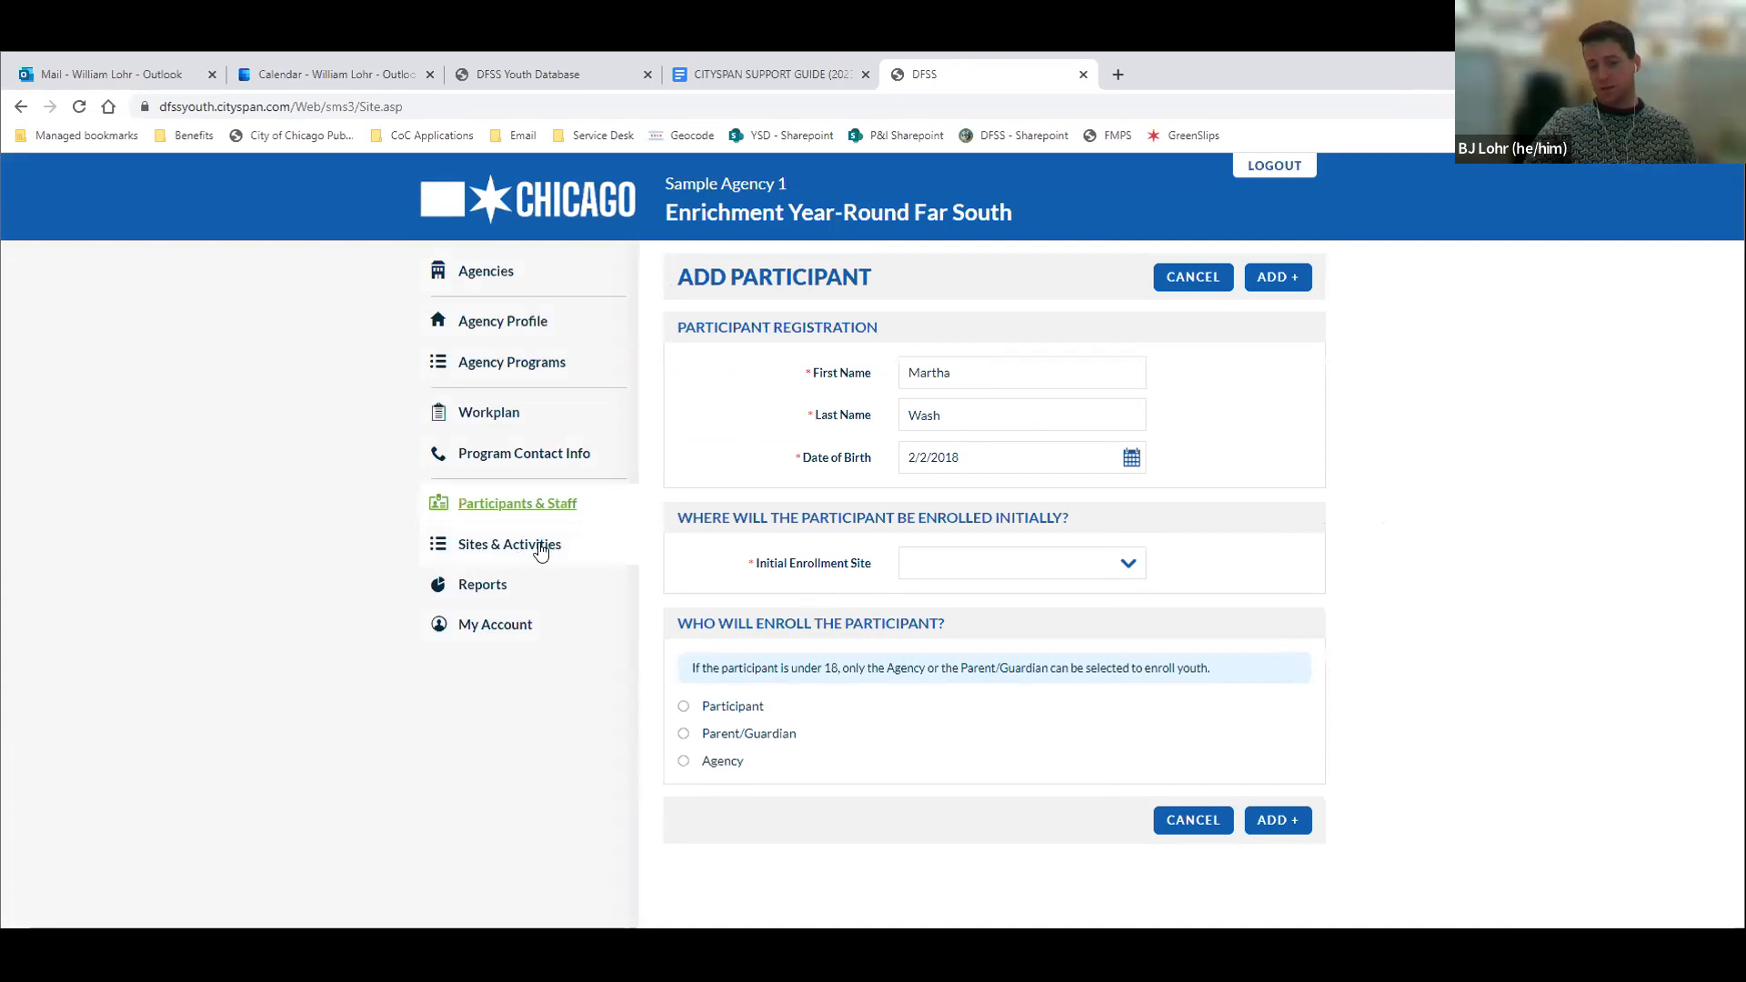
click(980, 571)
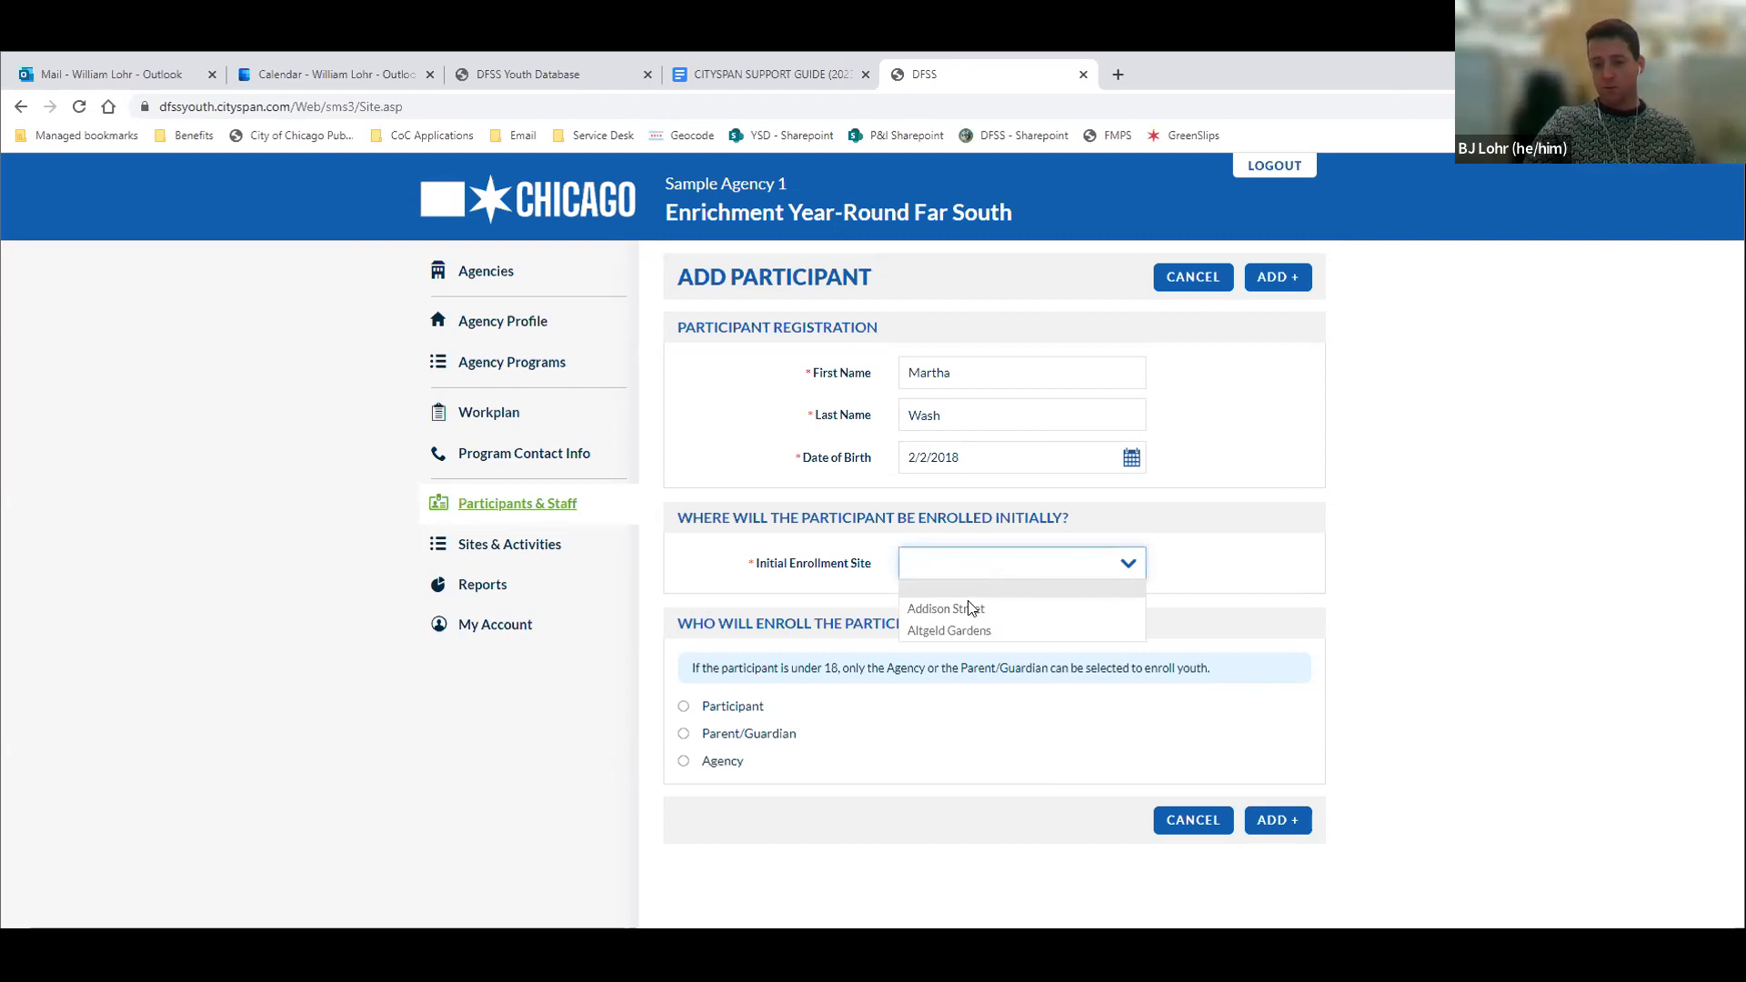
click(964, 633)
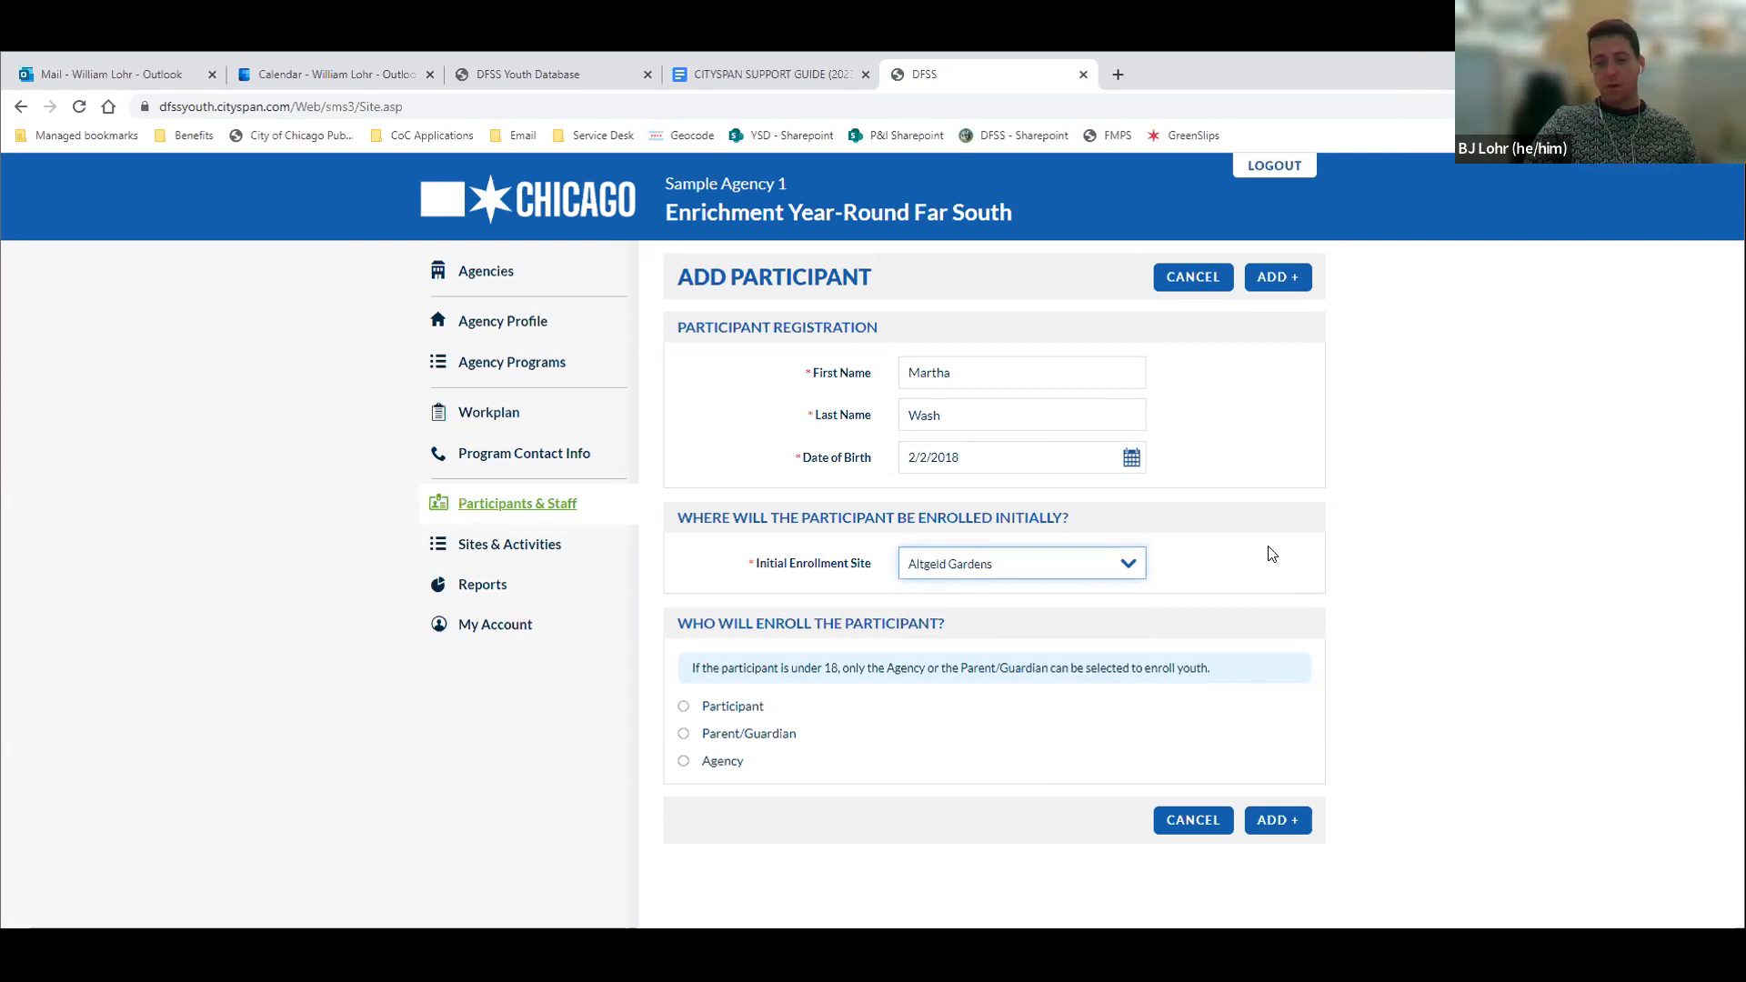
click(731, 765)
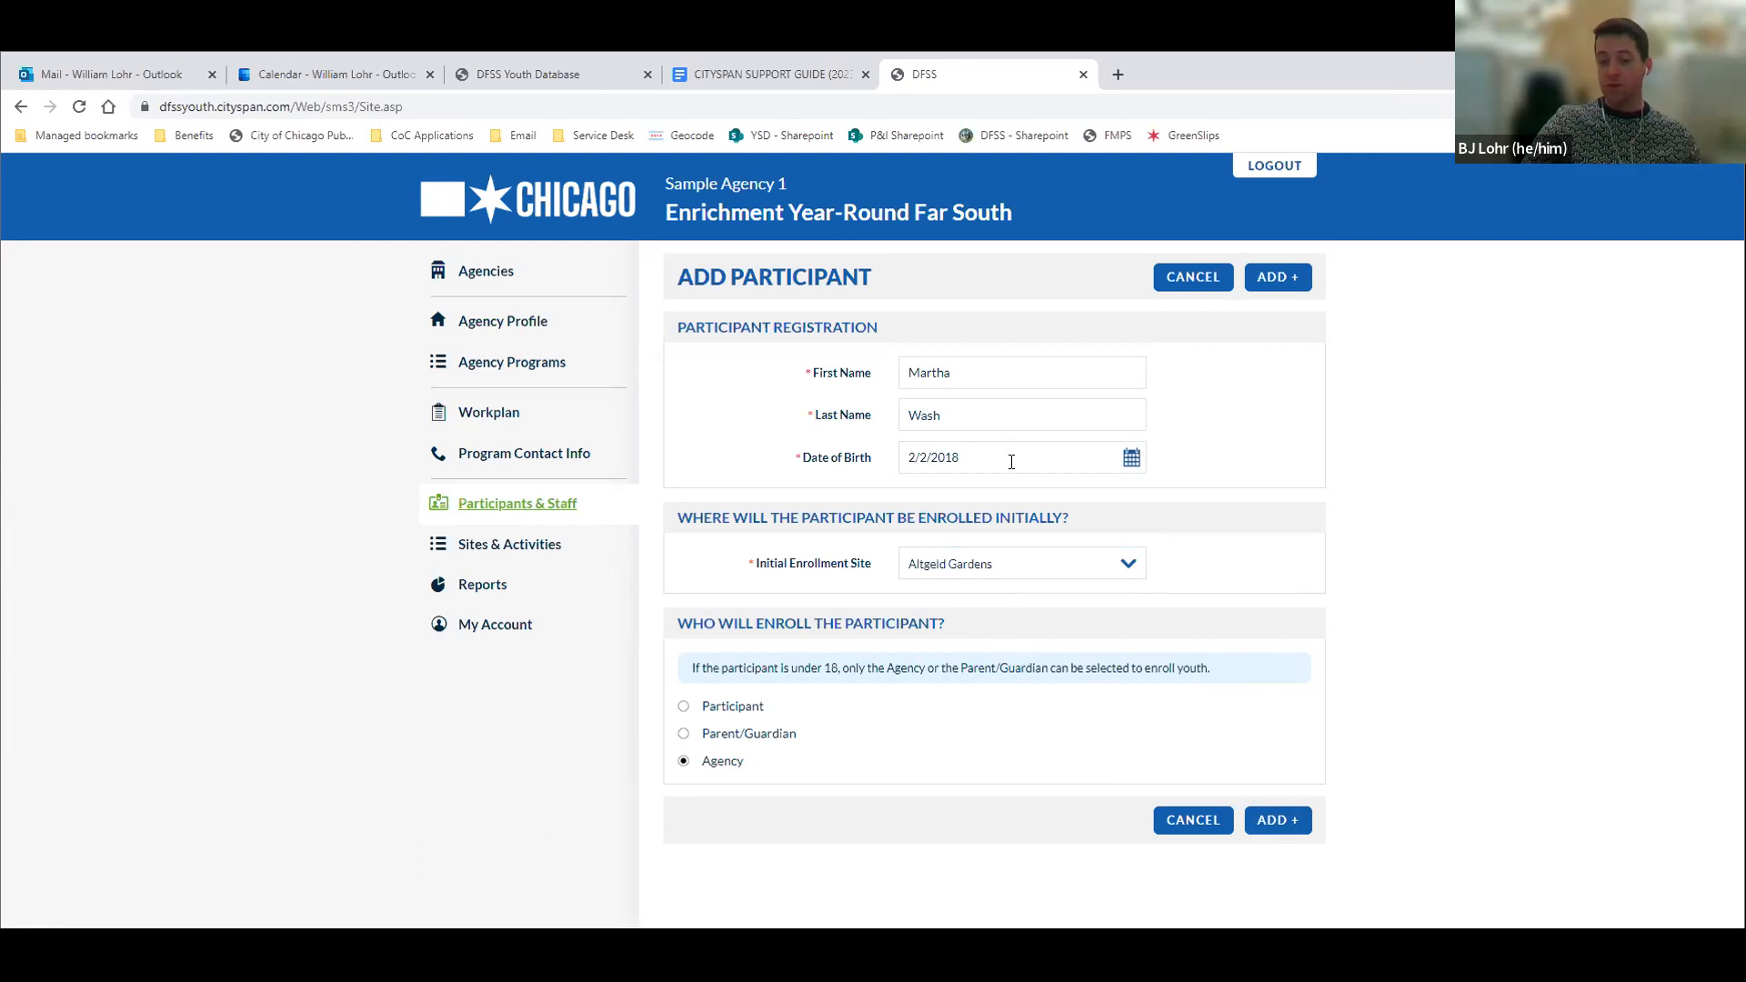
Examine the information fields required for Parent/Guardian enrollment, and set the enroller back to Agency
click(730, 737)
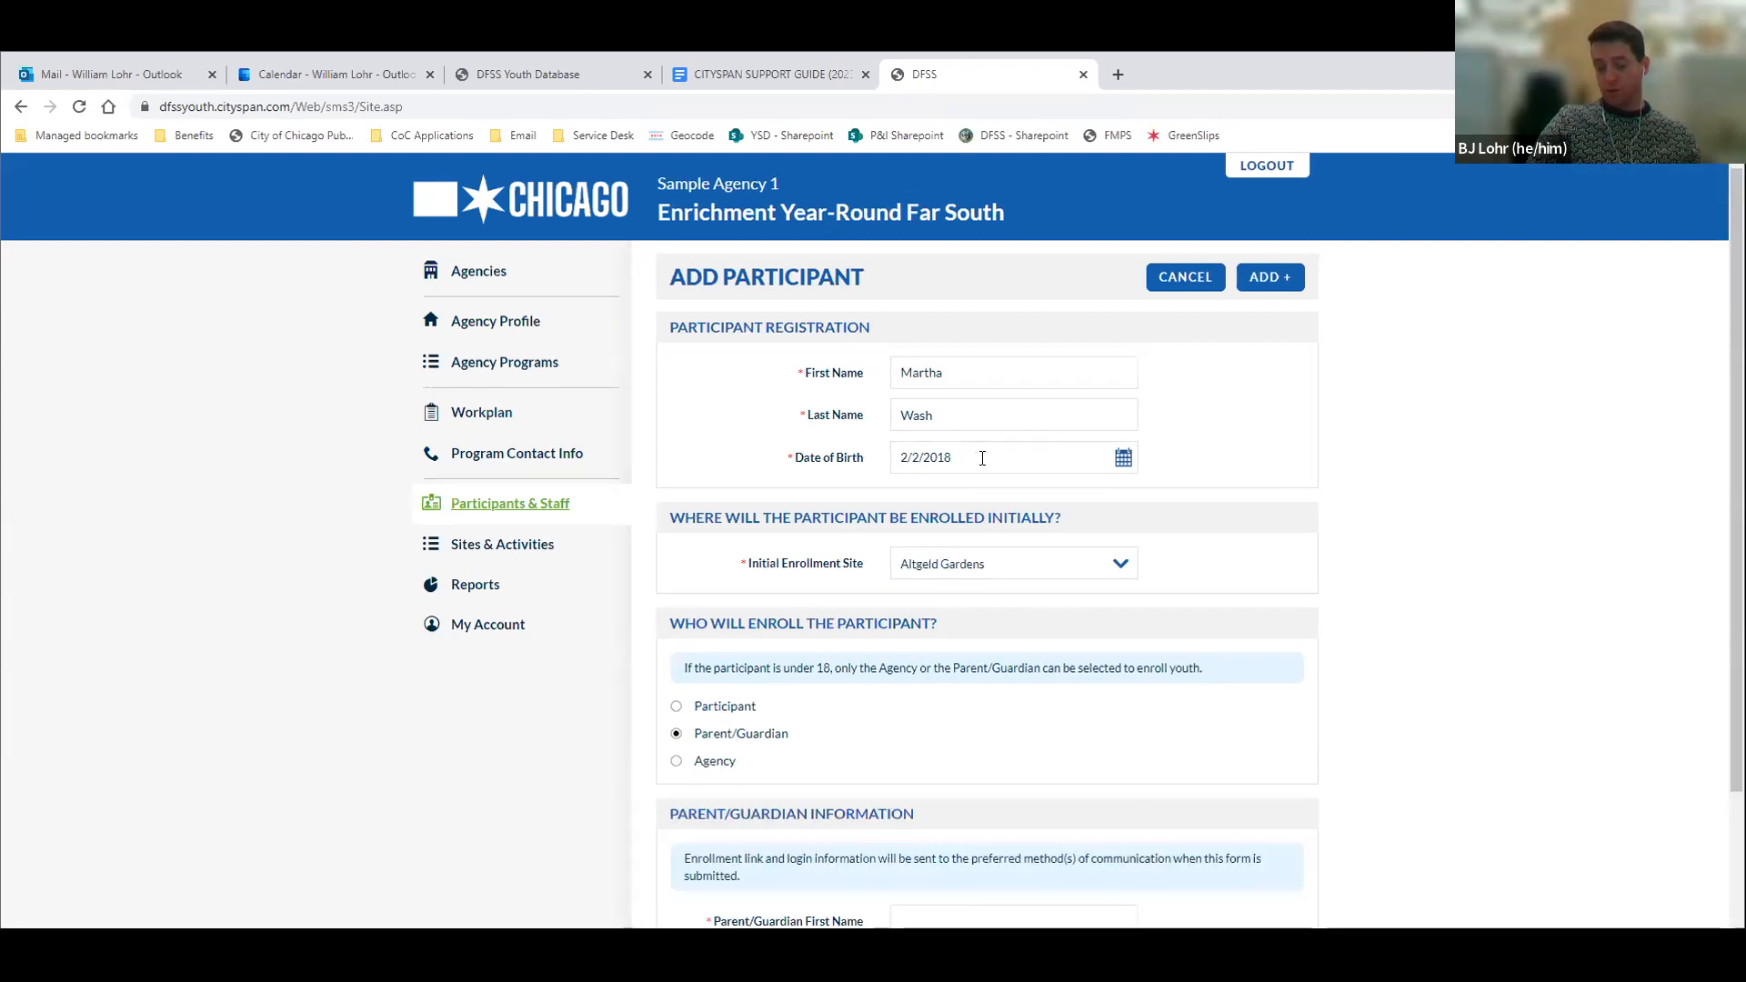
scroll(898, 750, down, 2)
scroll(899, 748, down, 1)
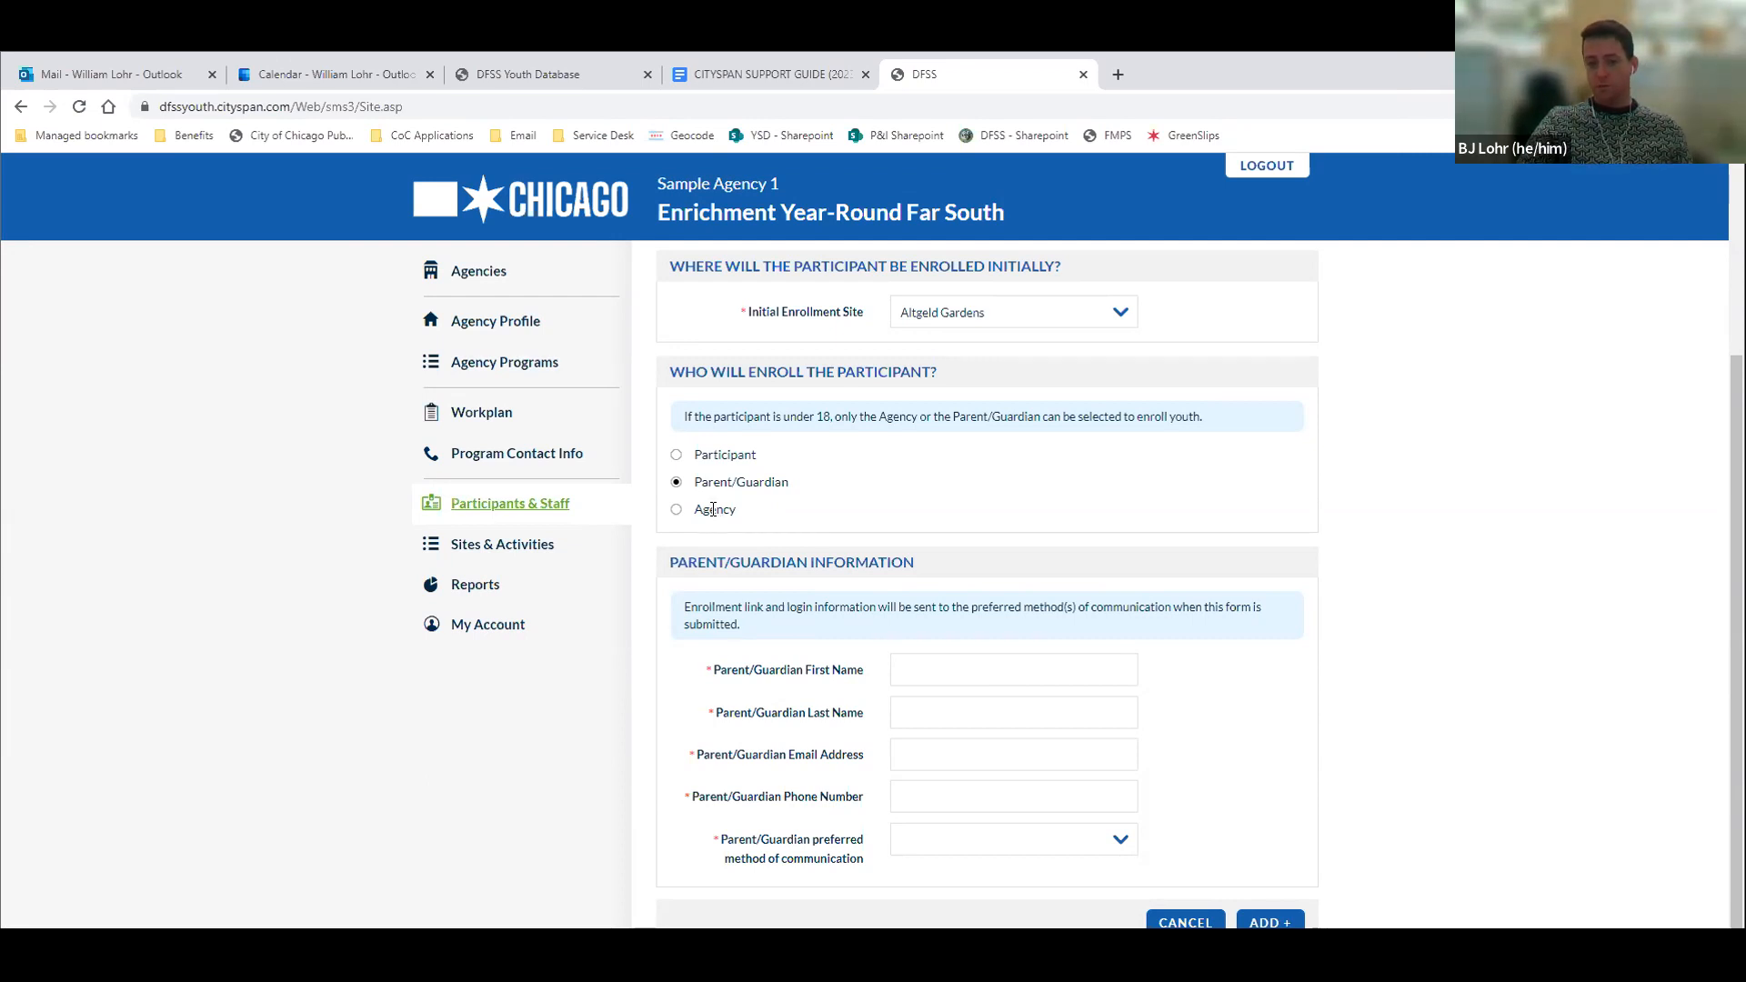
click(714, 510)
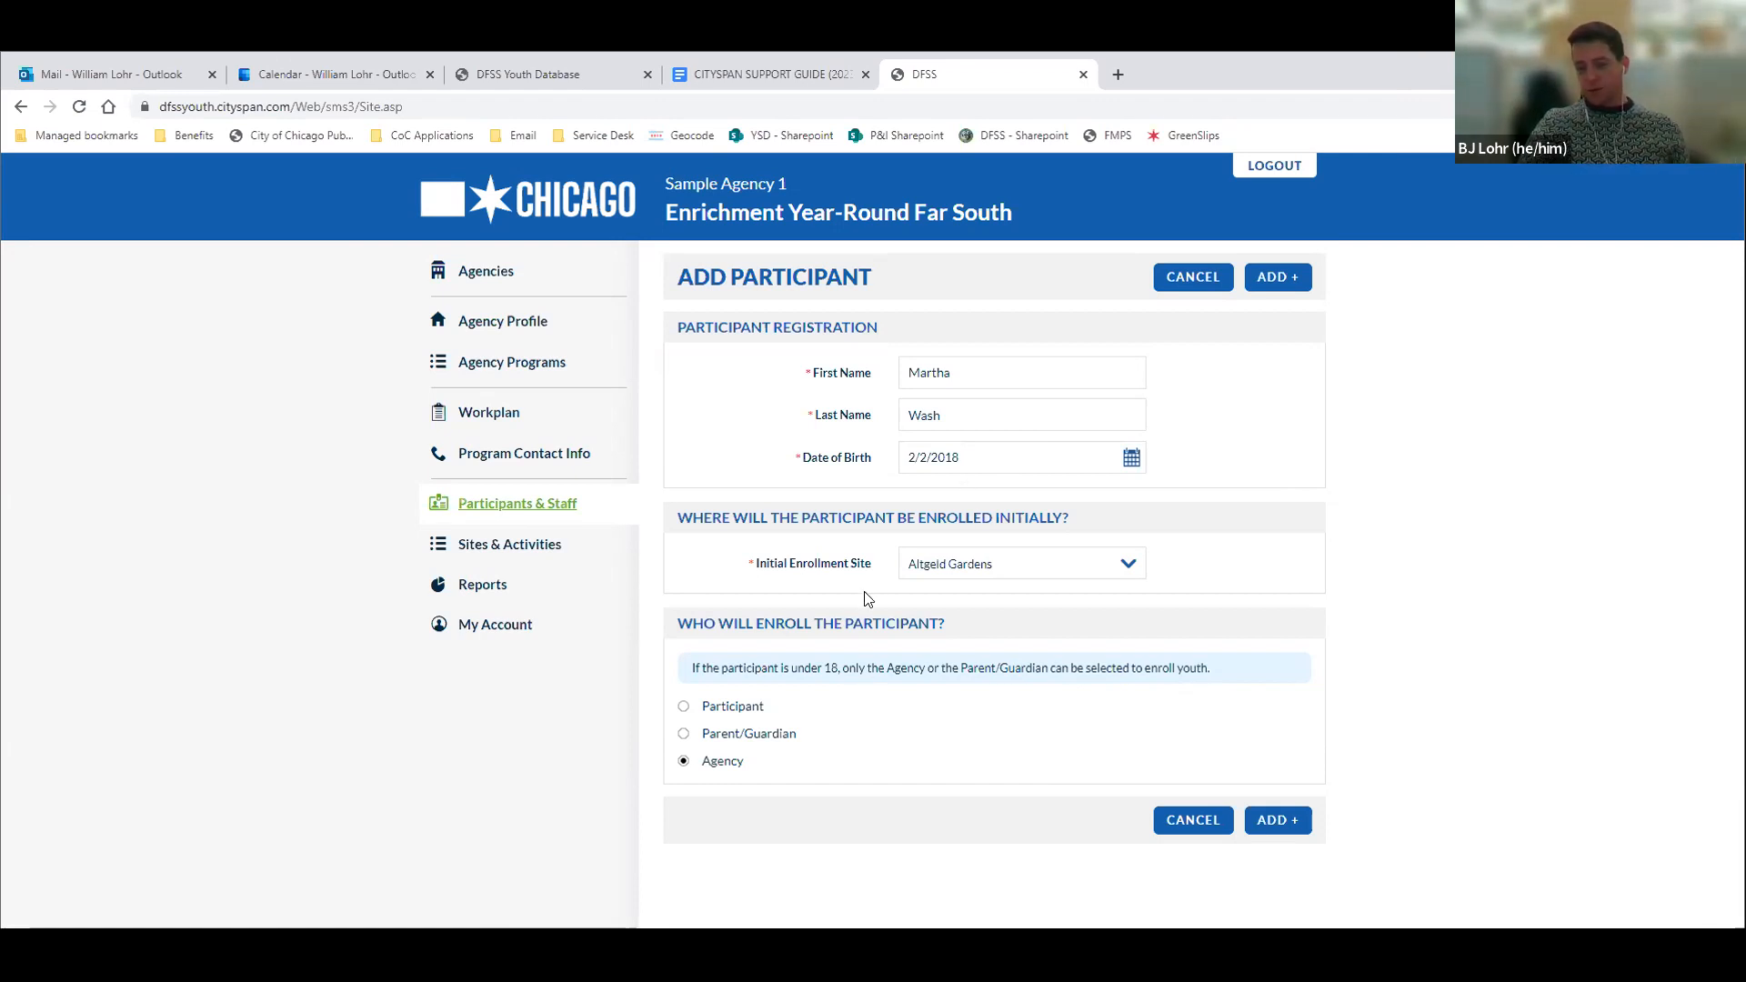
Select Participant as the enroller to examine the participant information fields that option requires
click(732, 706)
scroll(871, 720, down, 1)
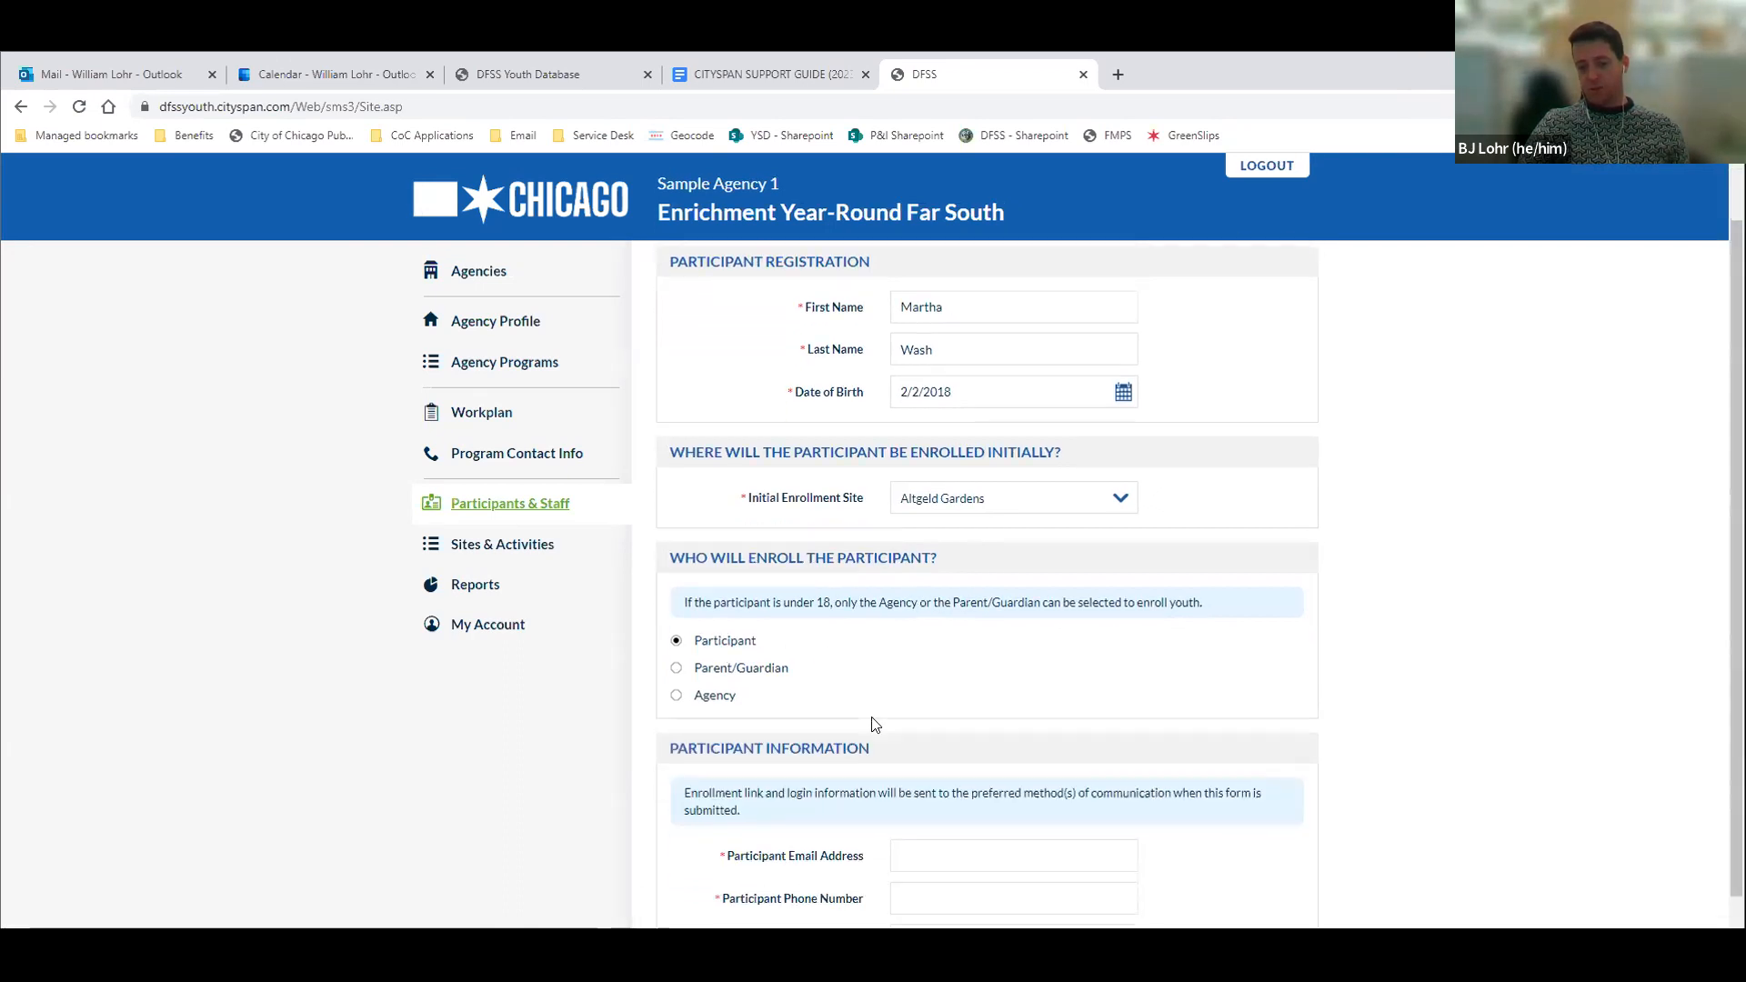
scroll(873, 720, down, 1)
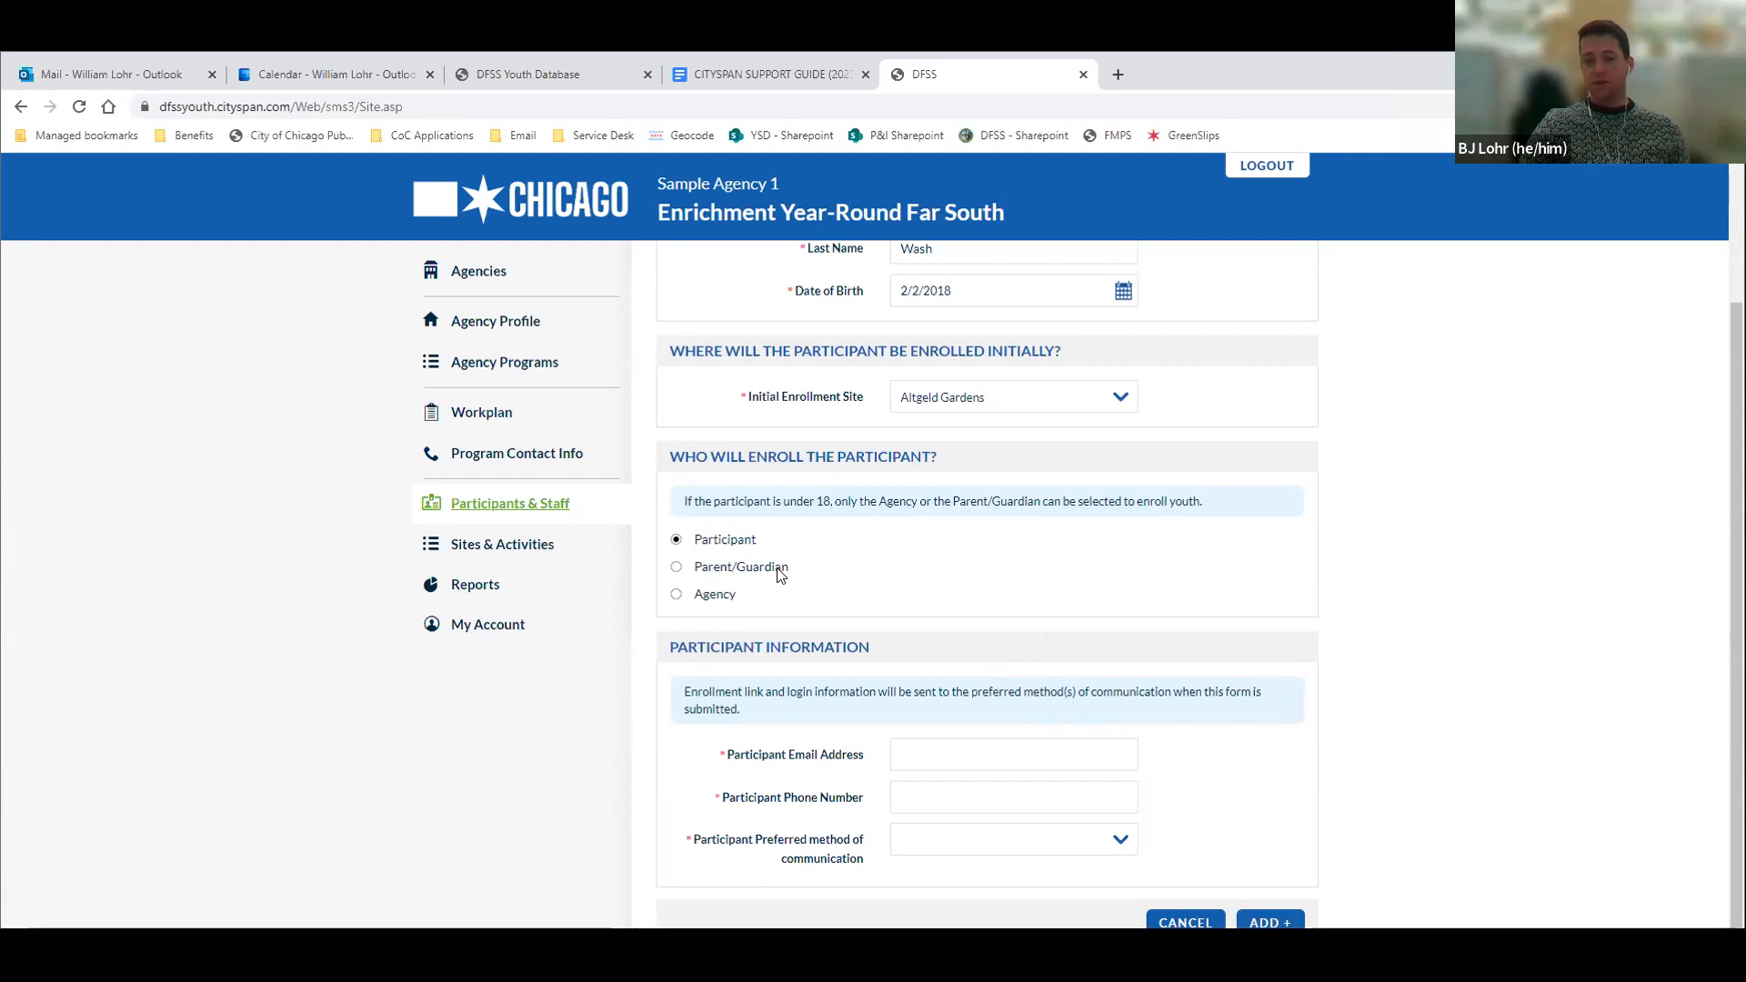
Choose Agency as the enroller, add the participant to the program and look over the registration form
click(677, 595)
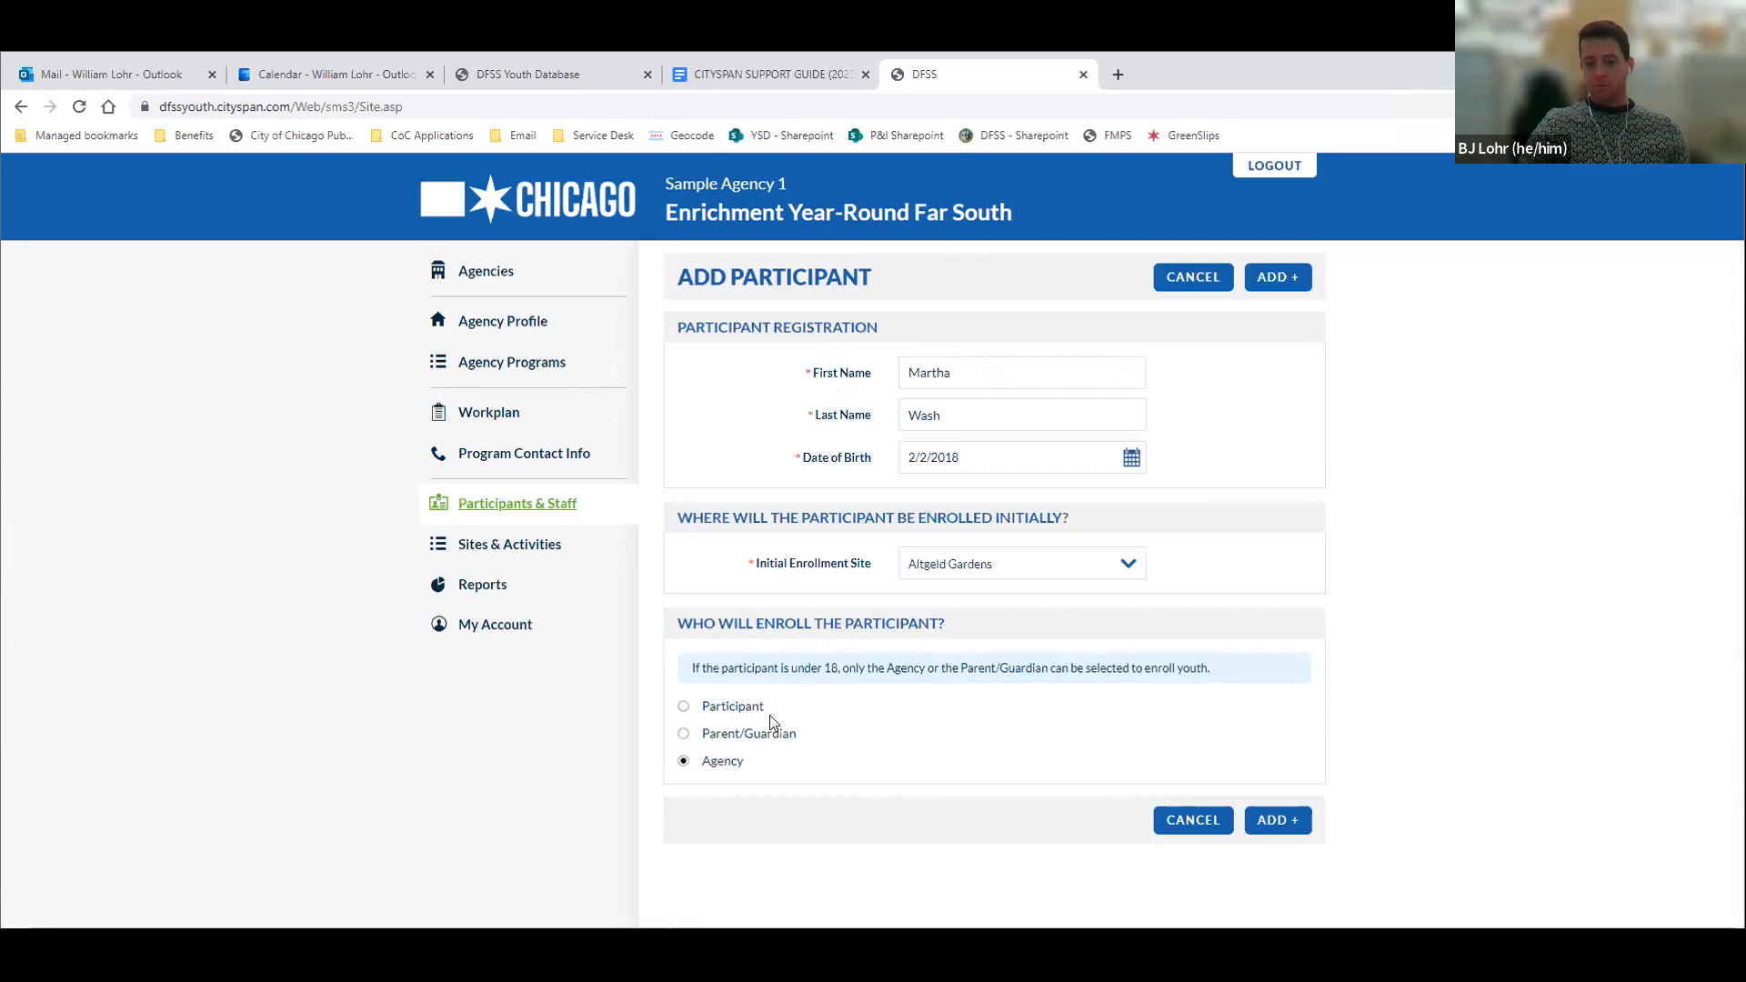
click(1278, 820)
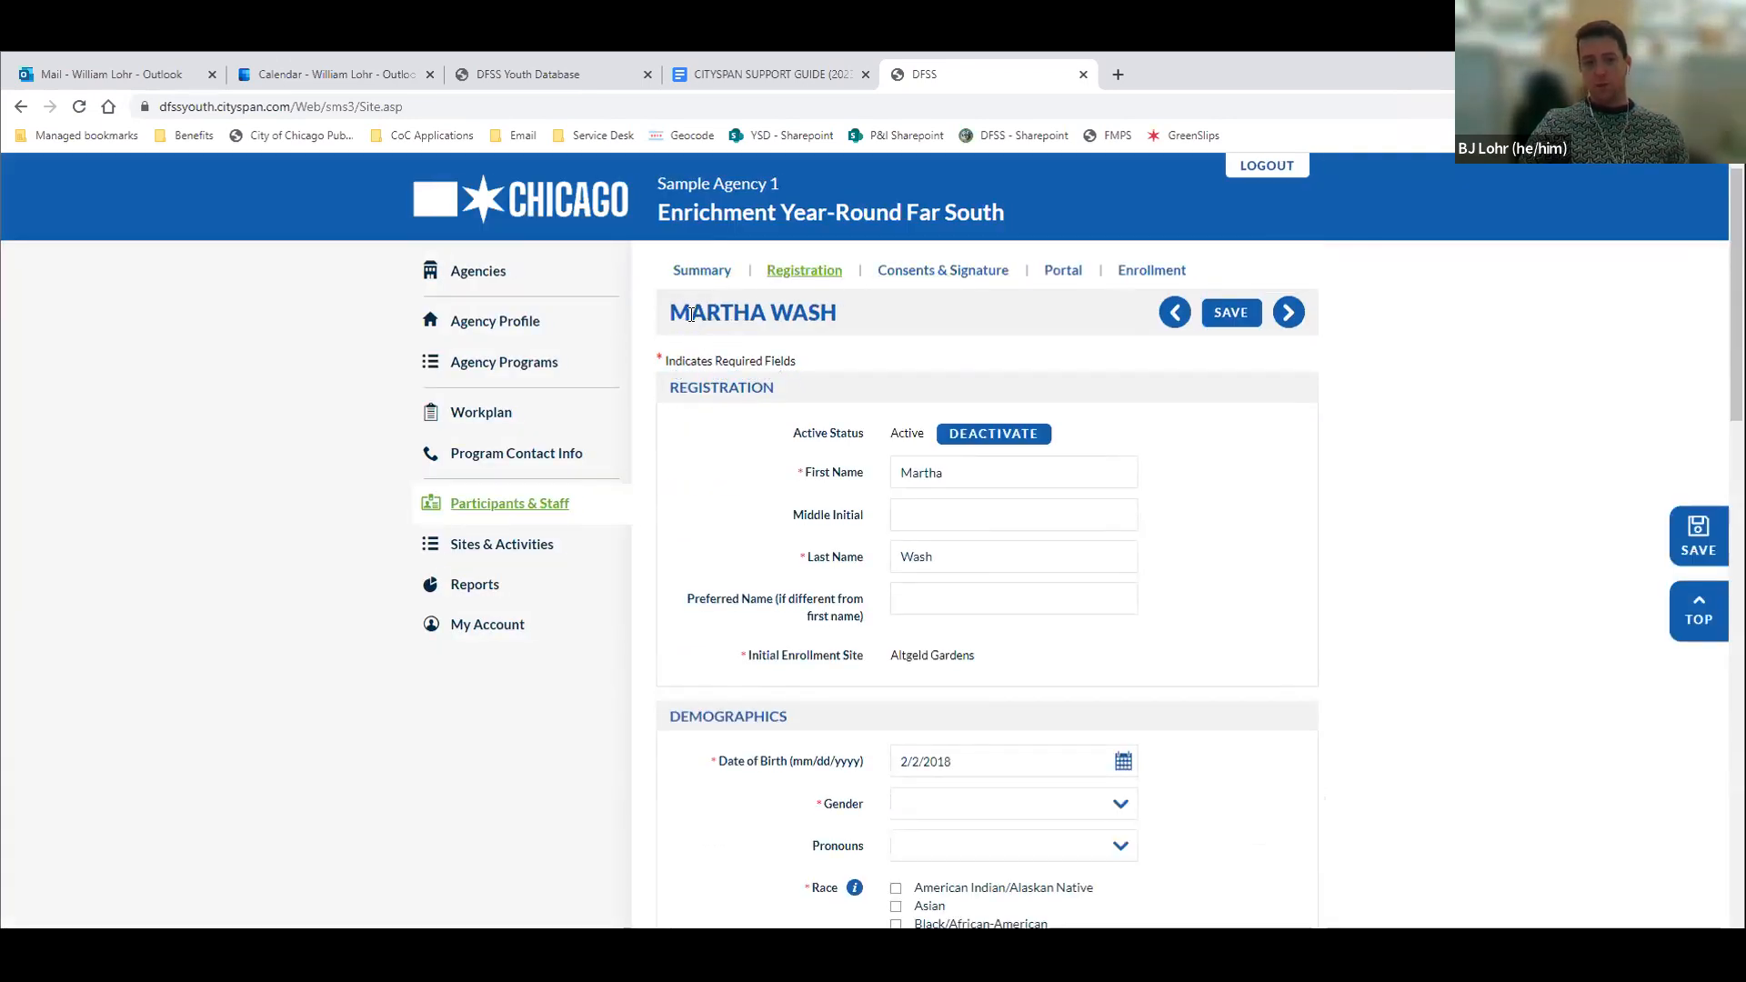
drag(671, 313, 838, 315)
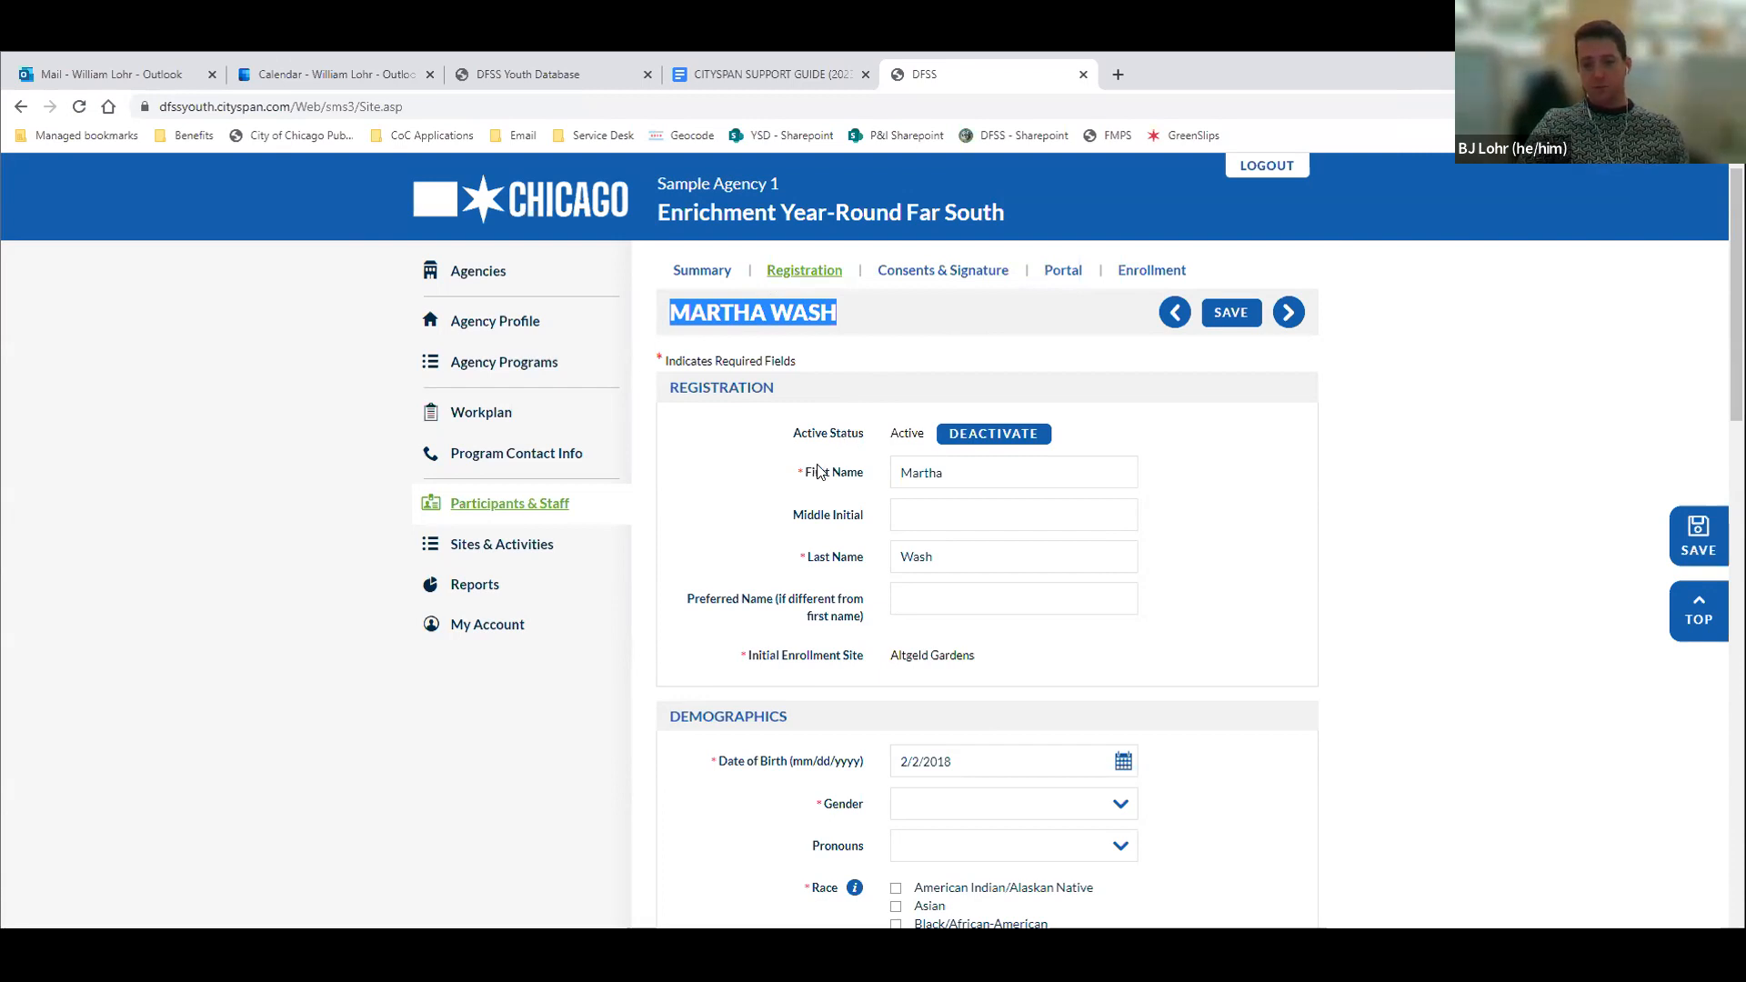
scroll(816, 471, down, 2)
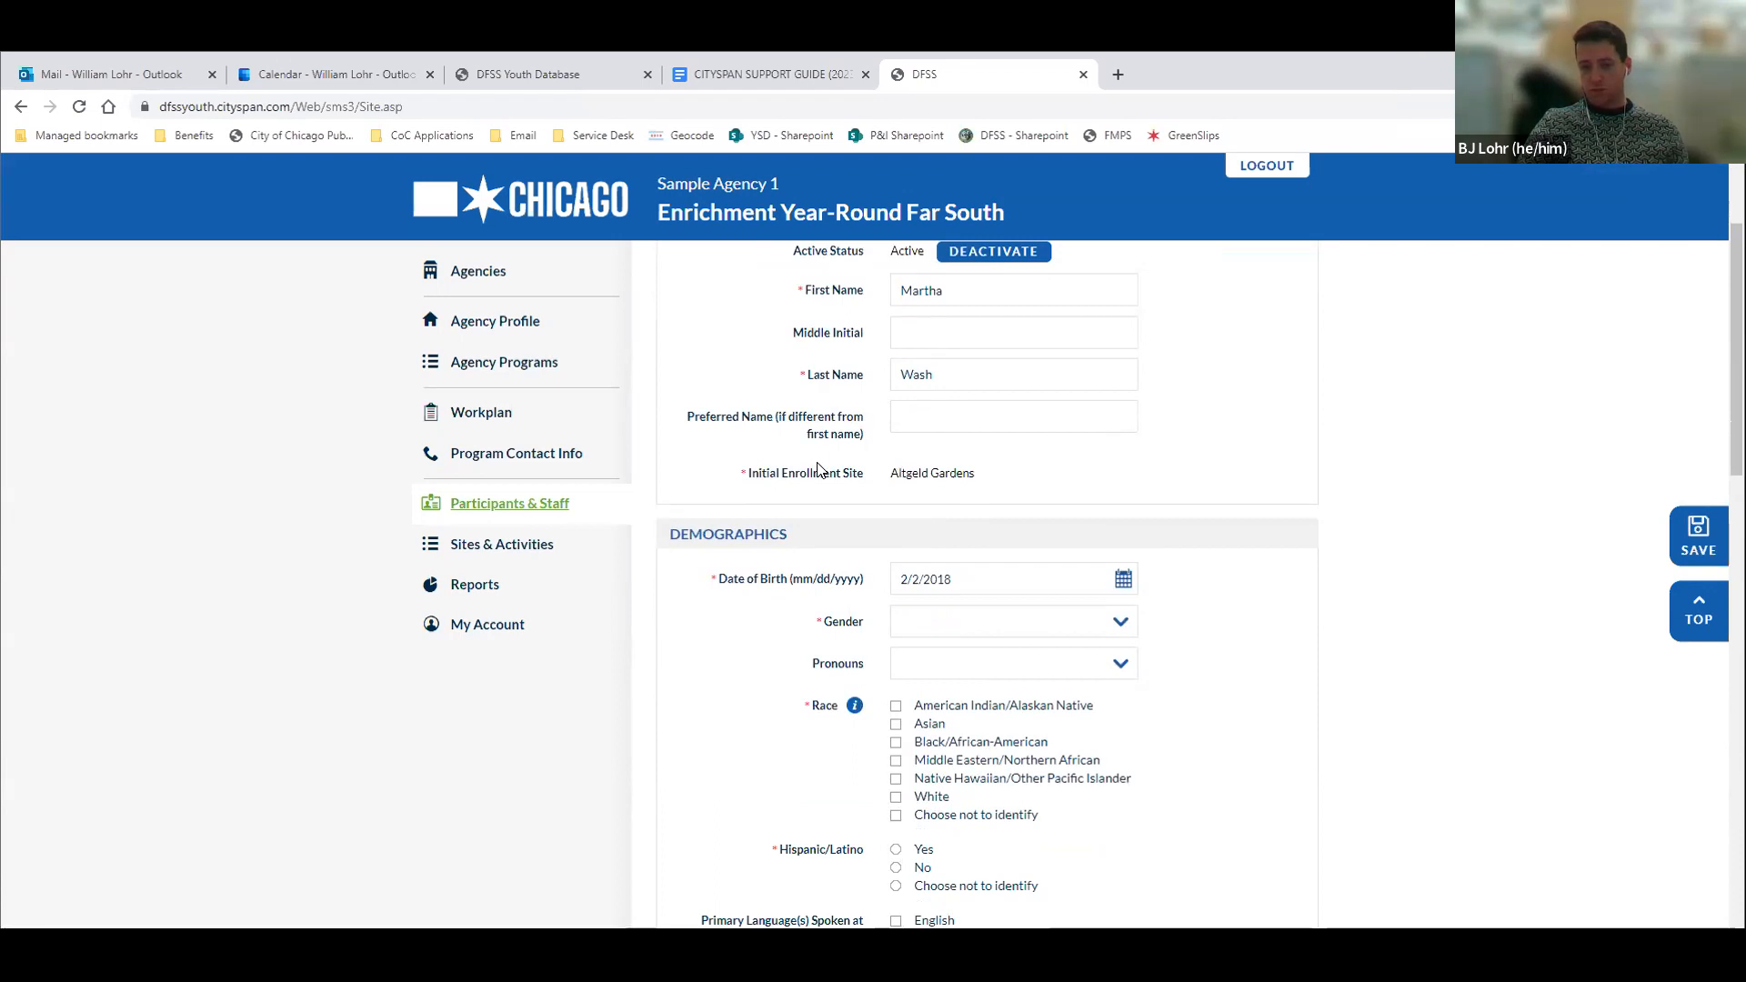
Look over the demographics fields and set Current Educational Status to "Student in high school or below"
scroll(816, 470, down, 3)
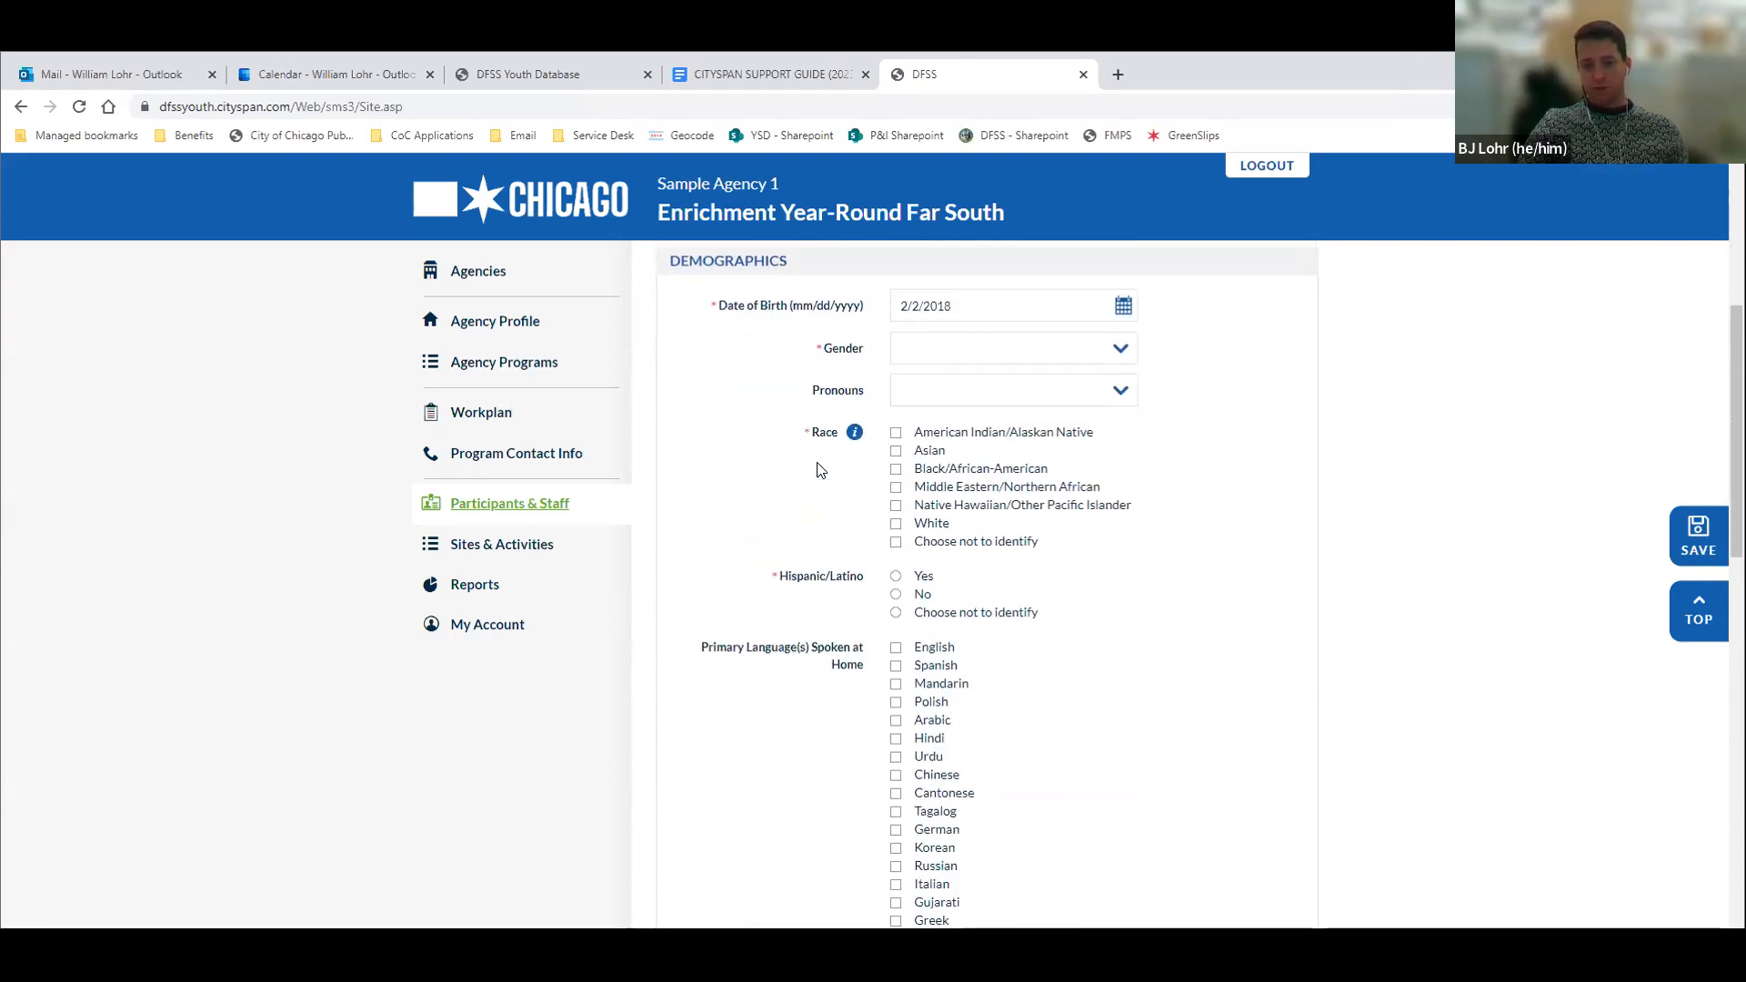
scroll(817, 470, down, 2)
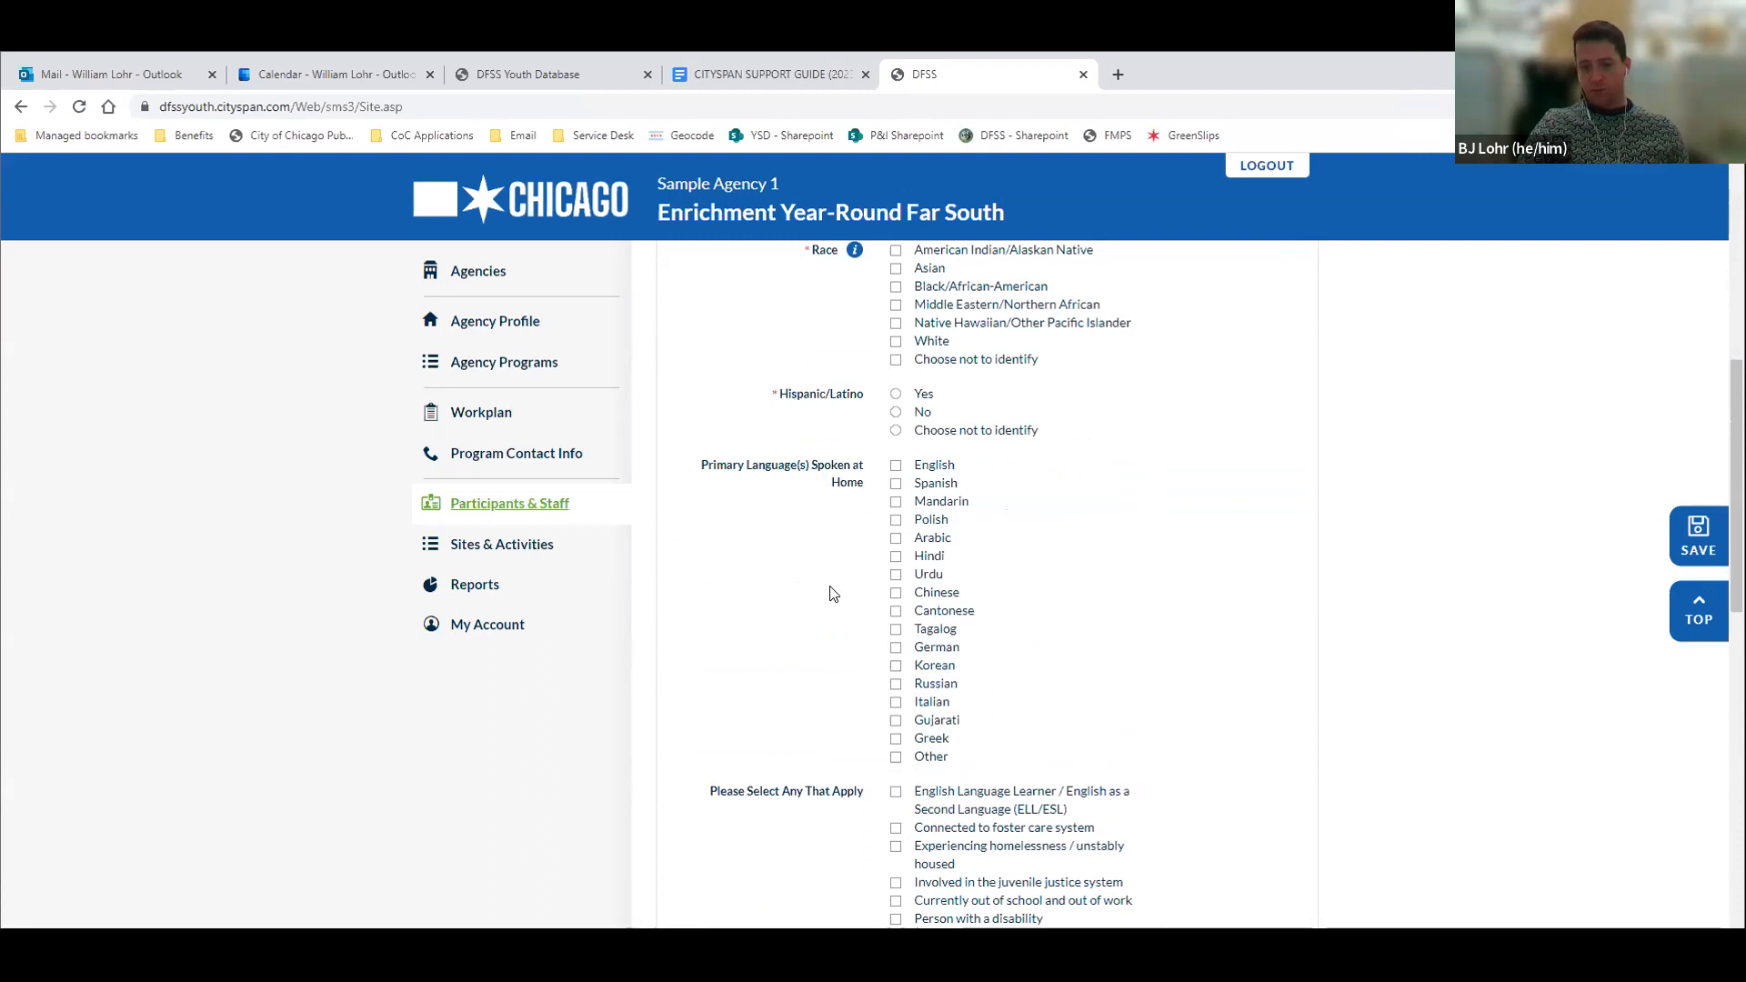
scroll(834, 599, down, 3)
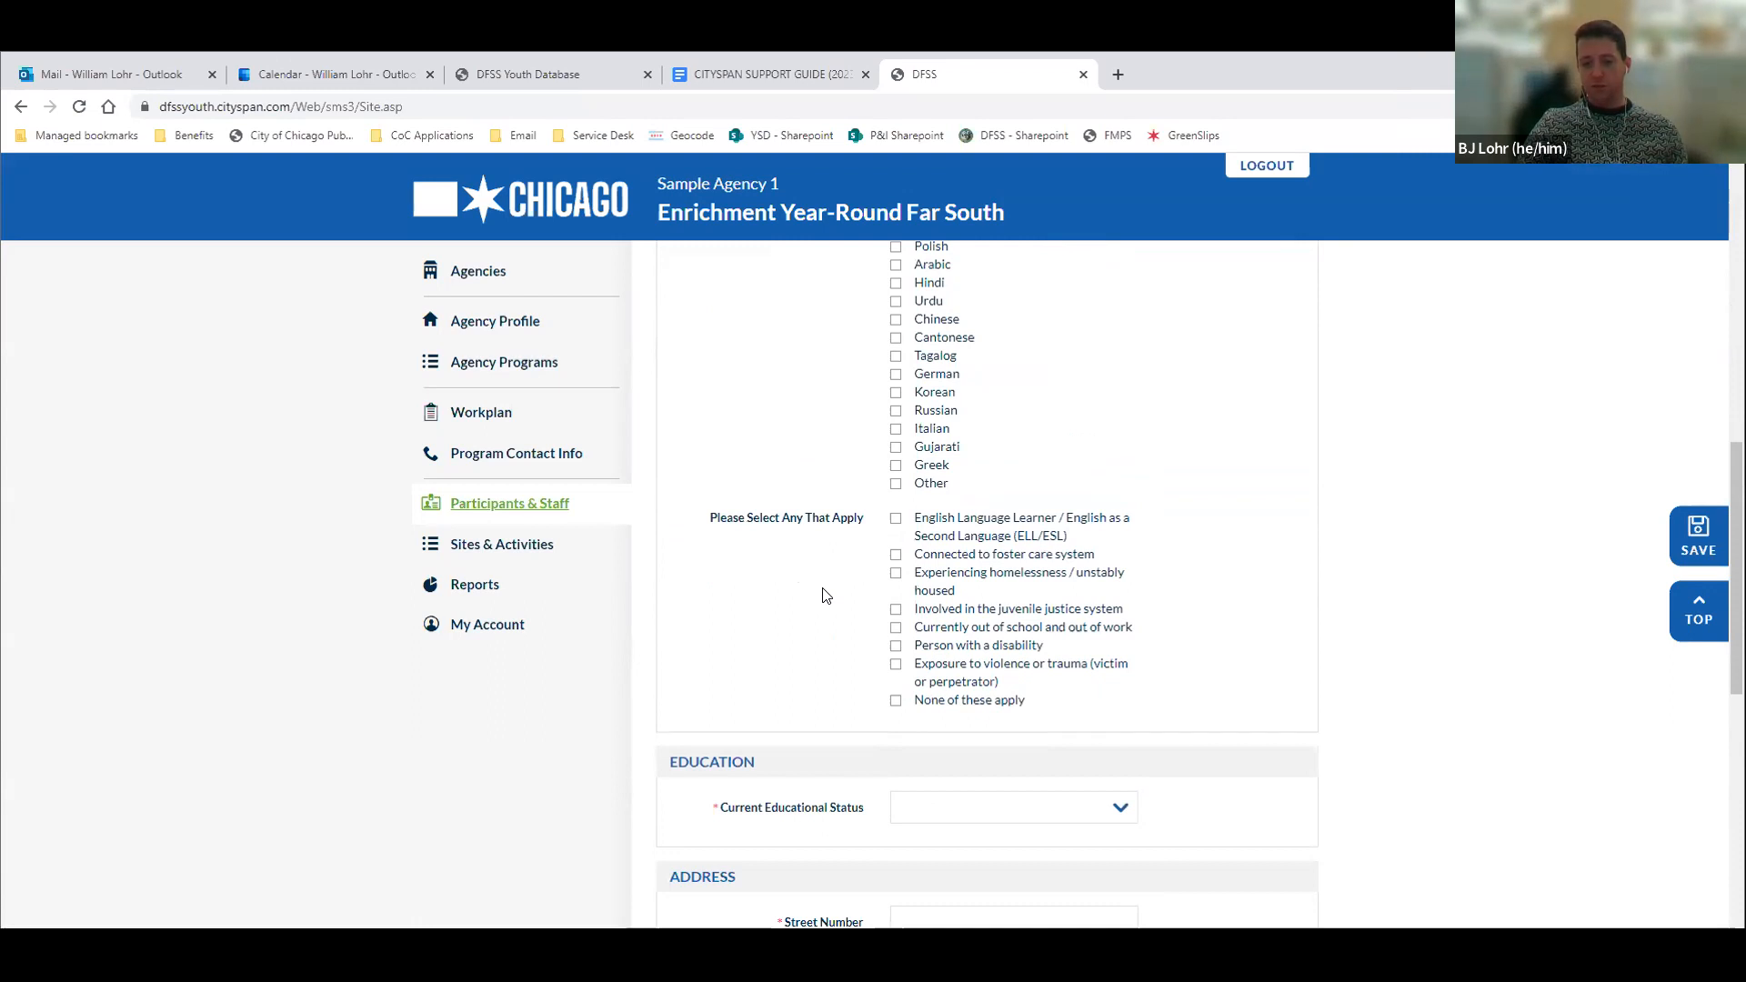
scroll(823, 593, down, 4)
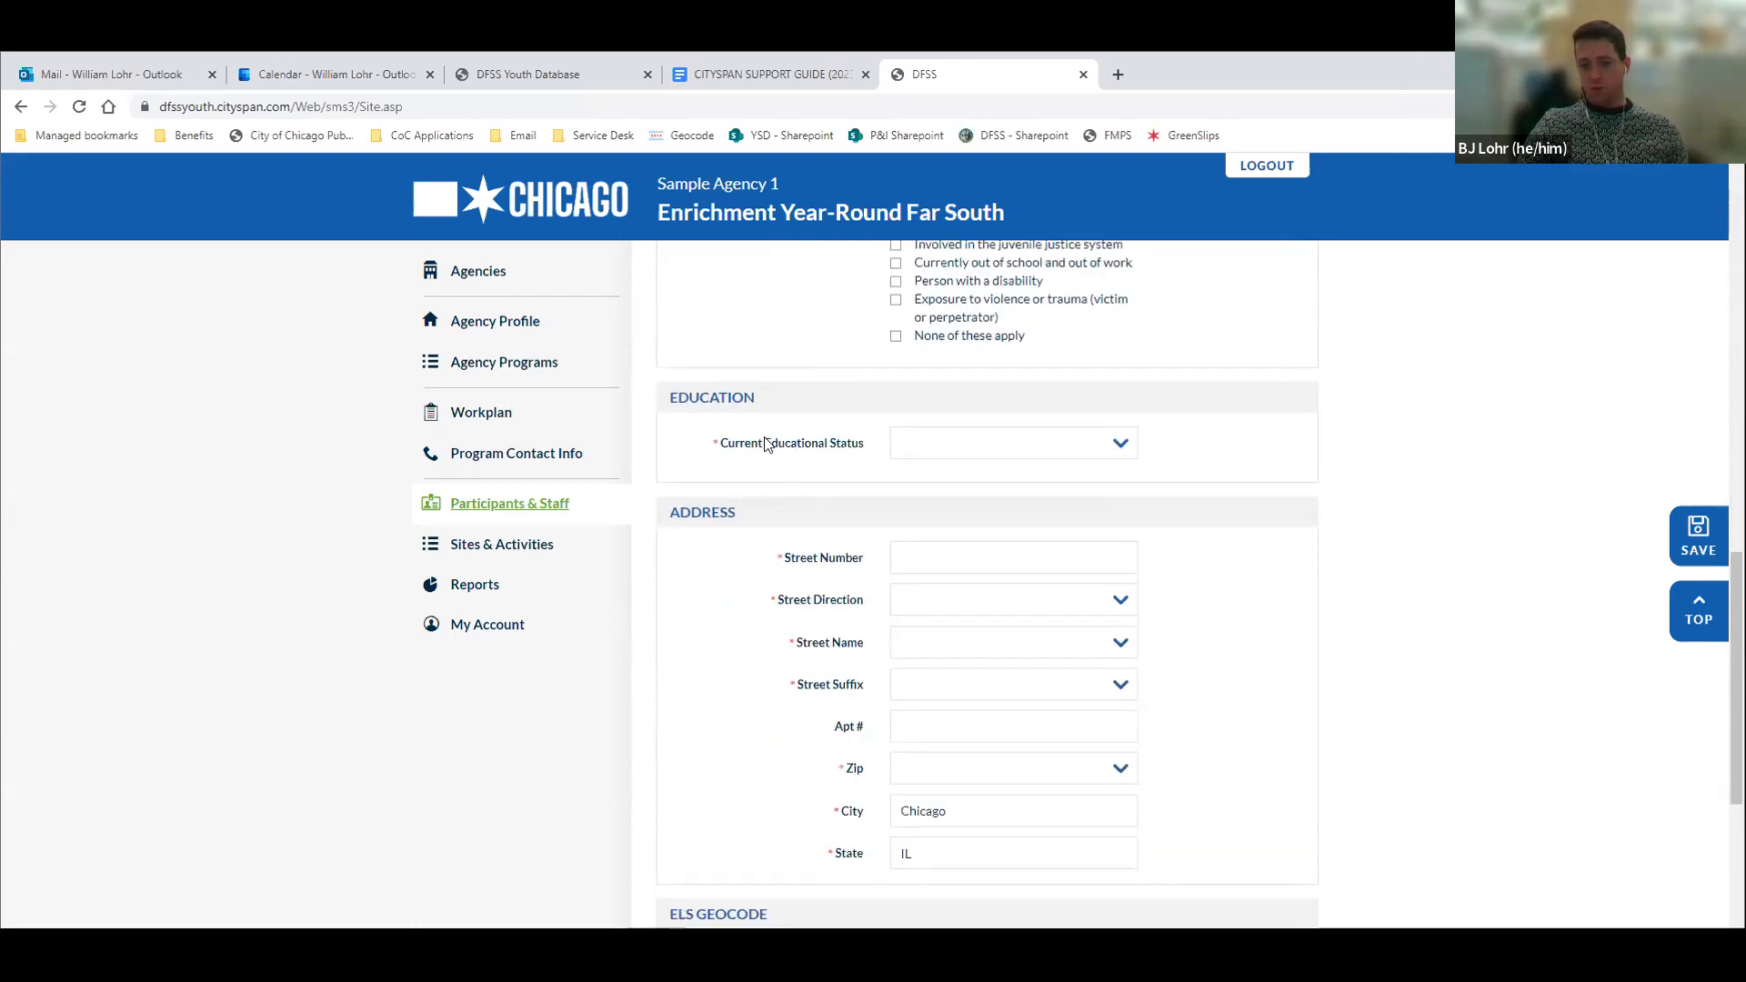
click(914, 447)
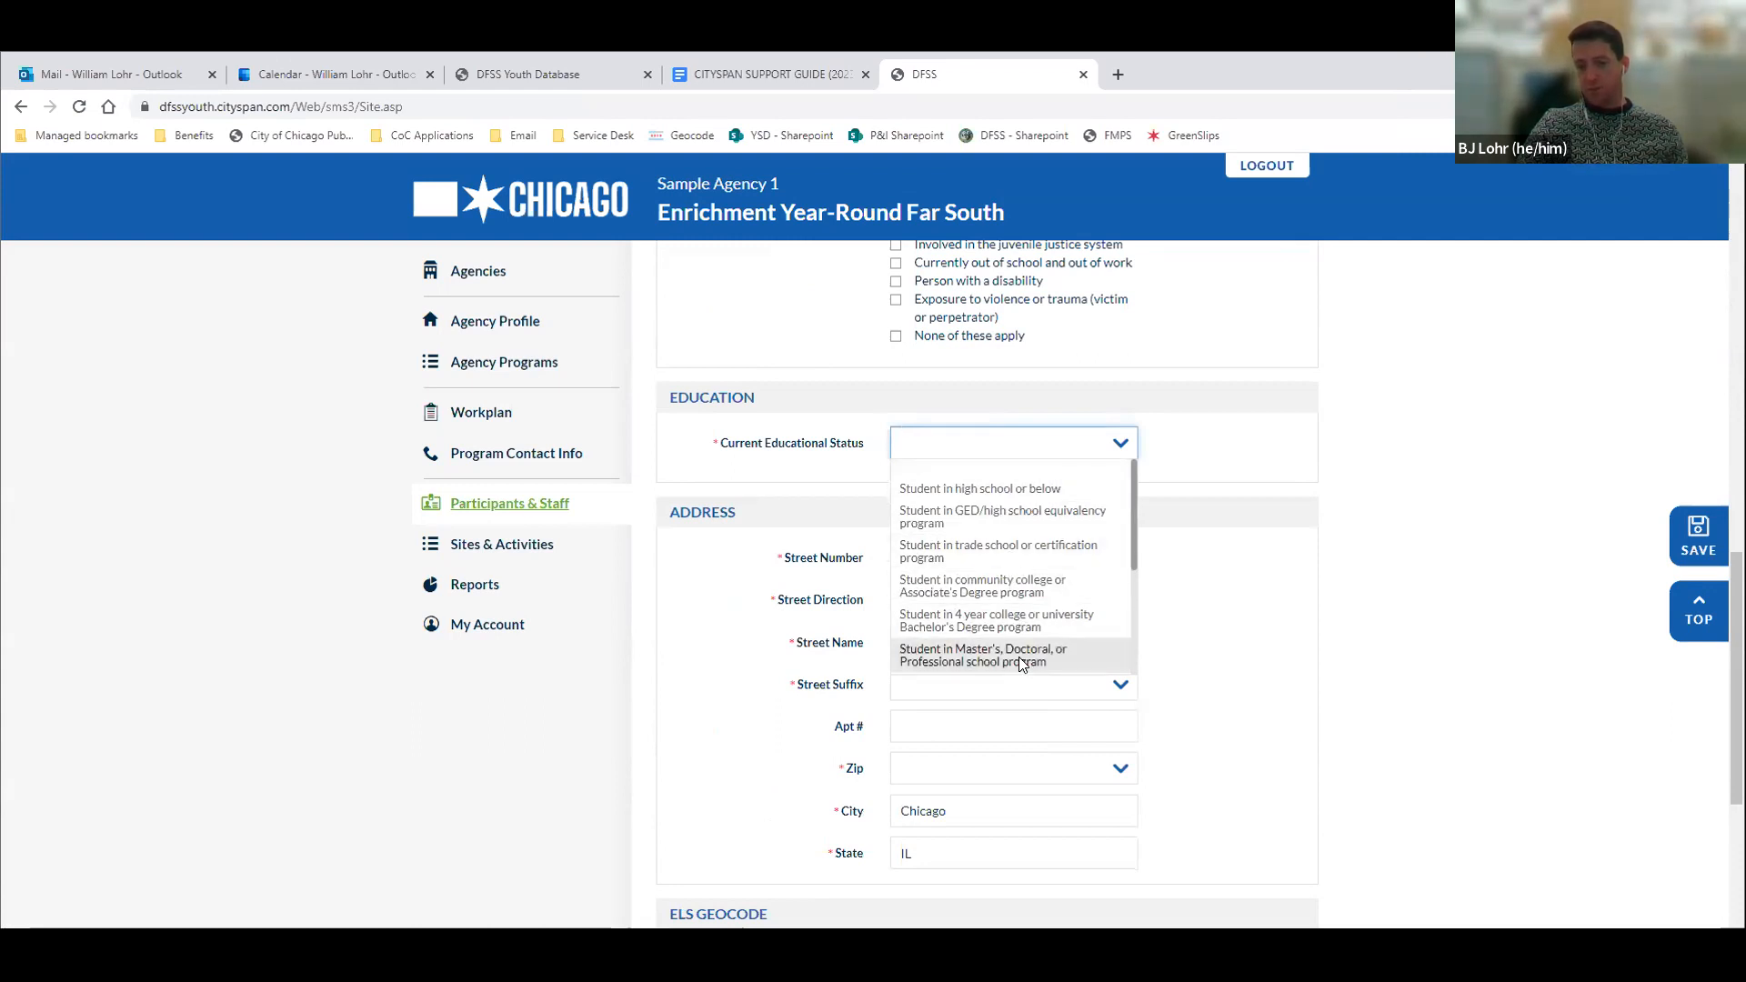
click(1013, 491)
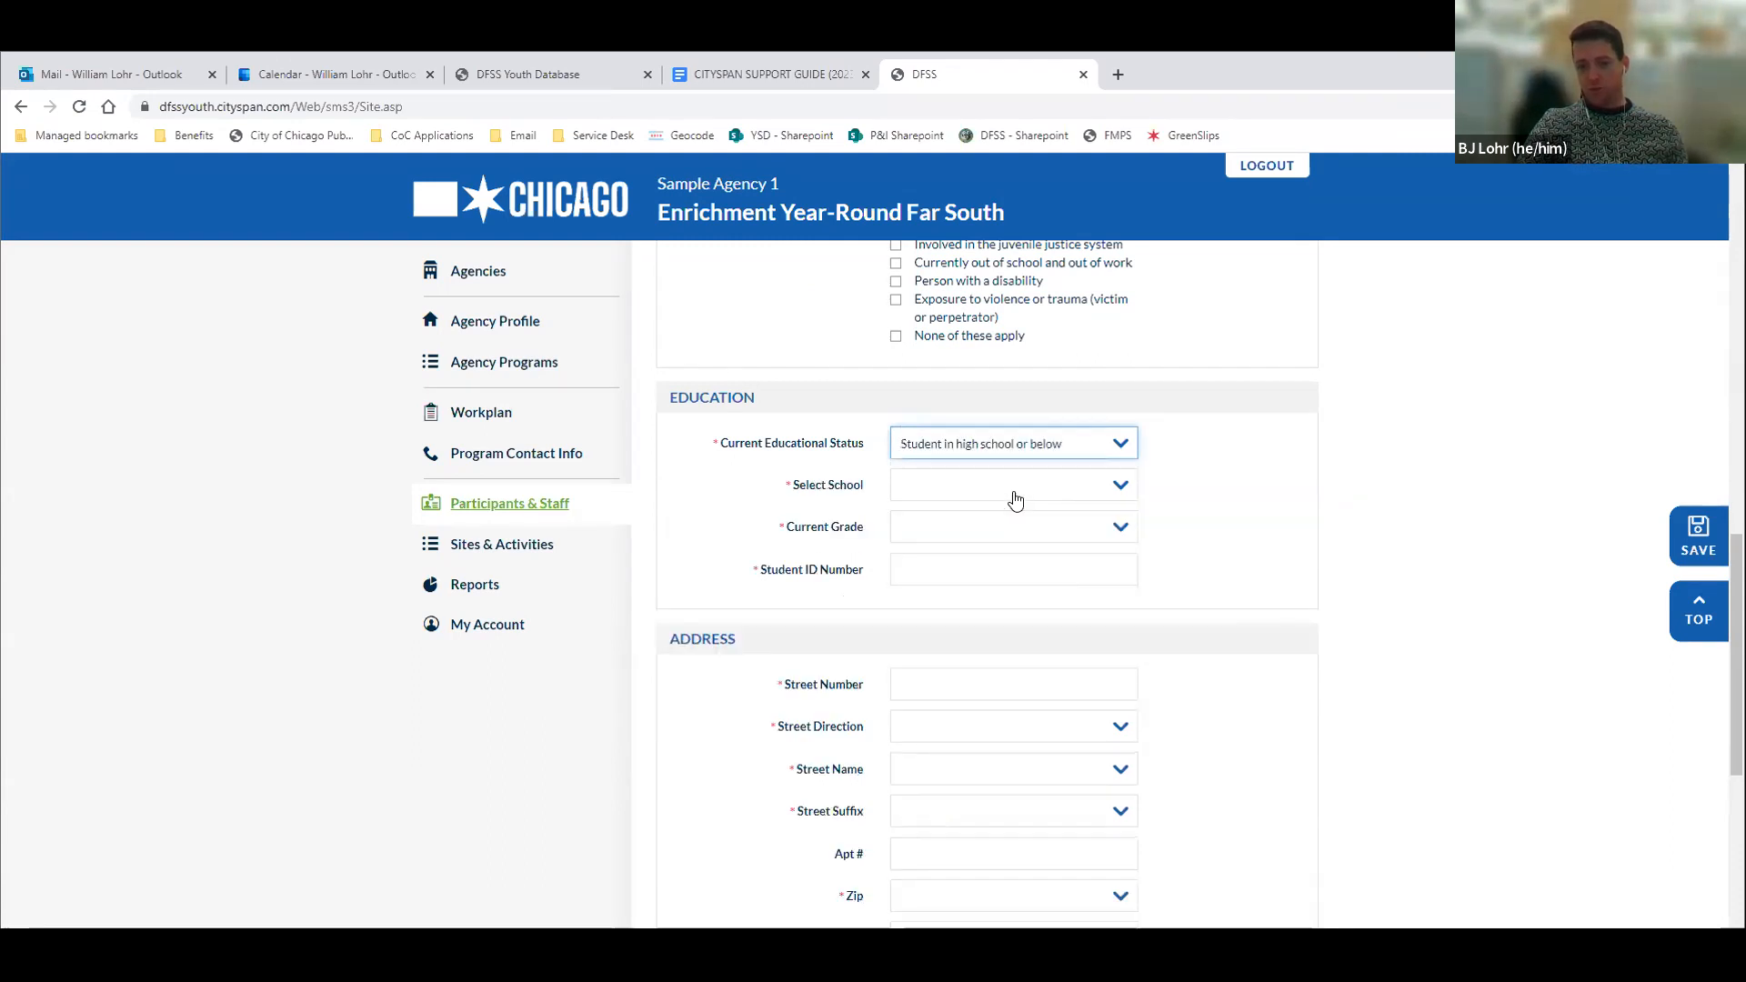
Select Acero Charter Schools - Octavio Paz Campus as the school and 4 as the current grade, and enter the student ID number
click(988, 495)
scroll(965, 631, down, 3)
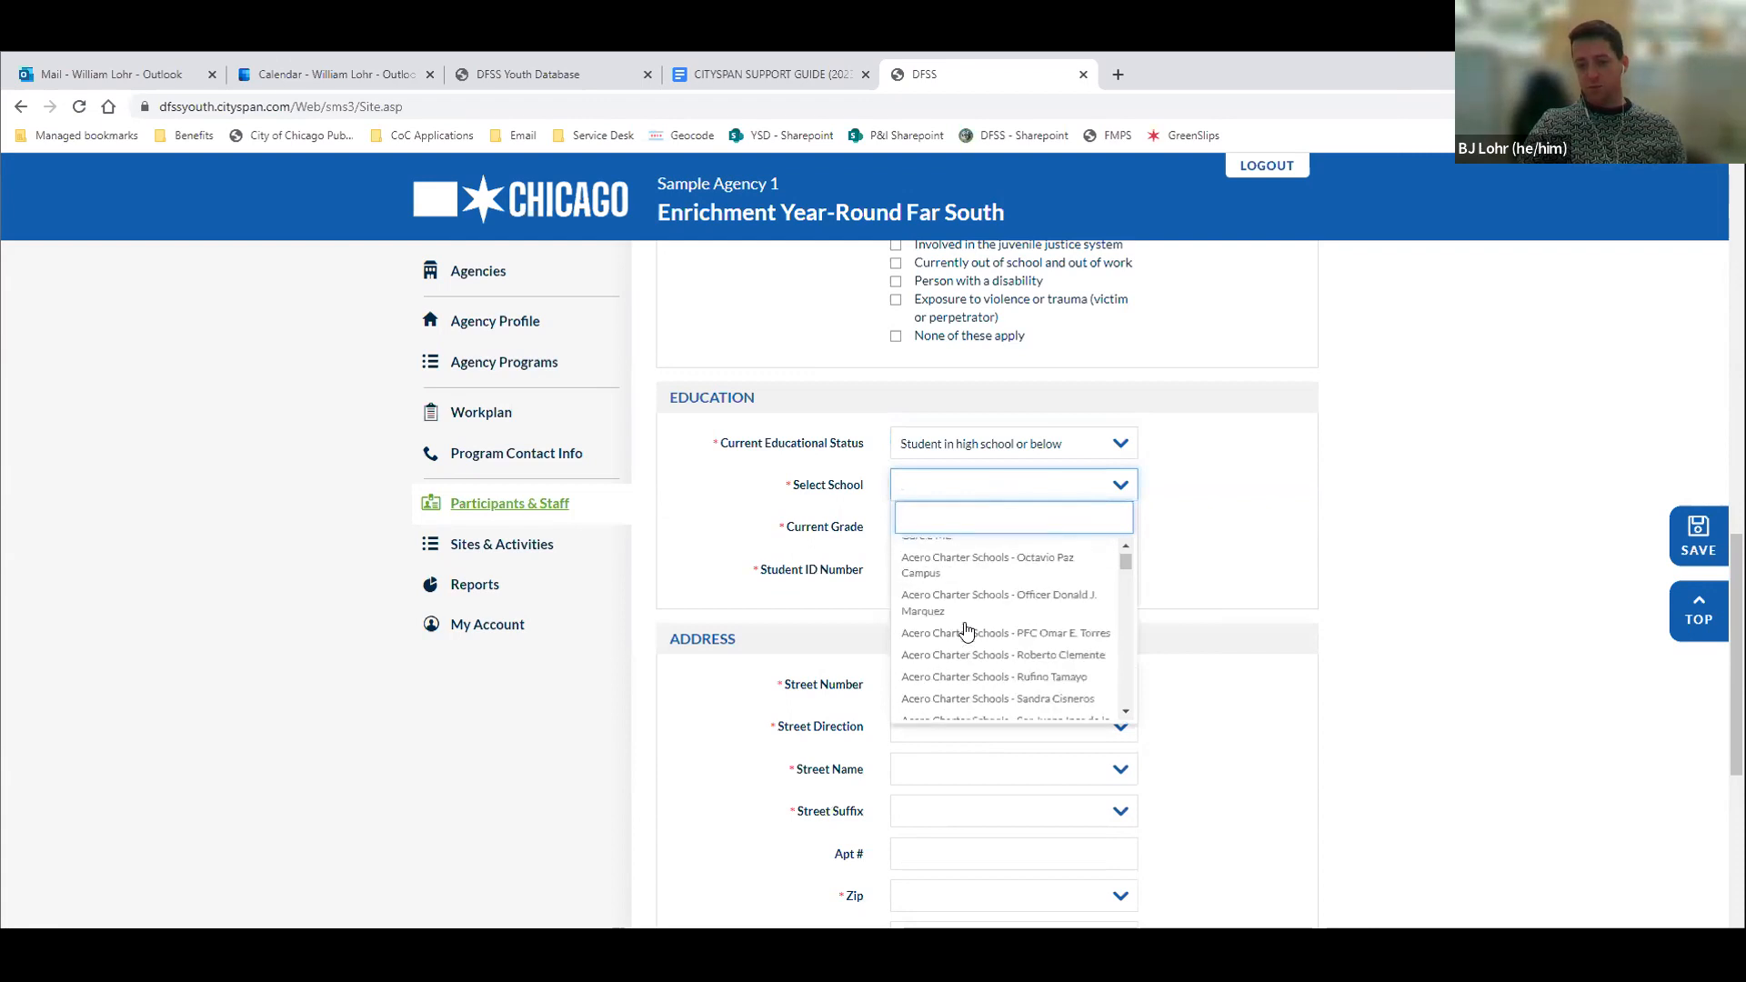
click(954, 566)
click(940, 529)
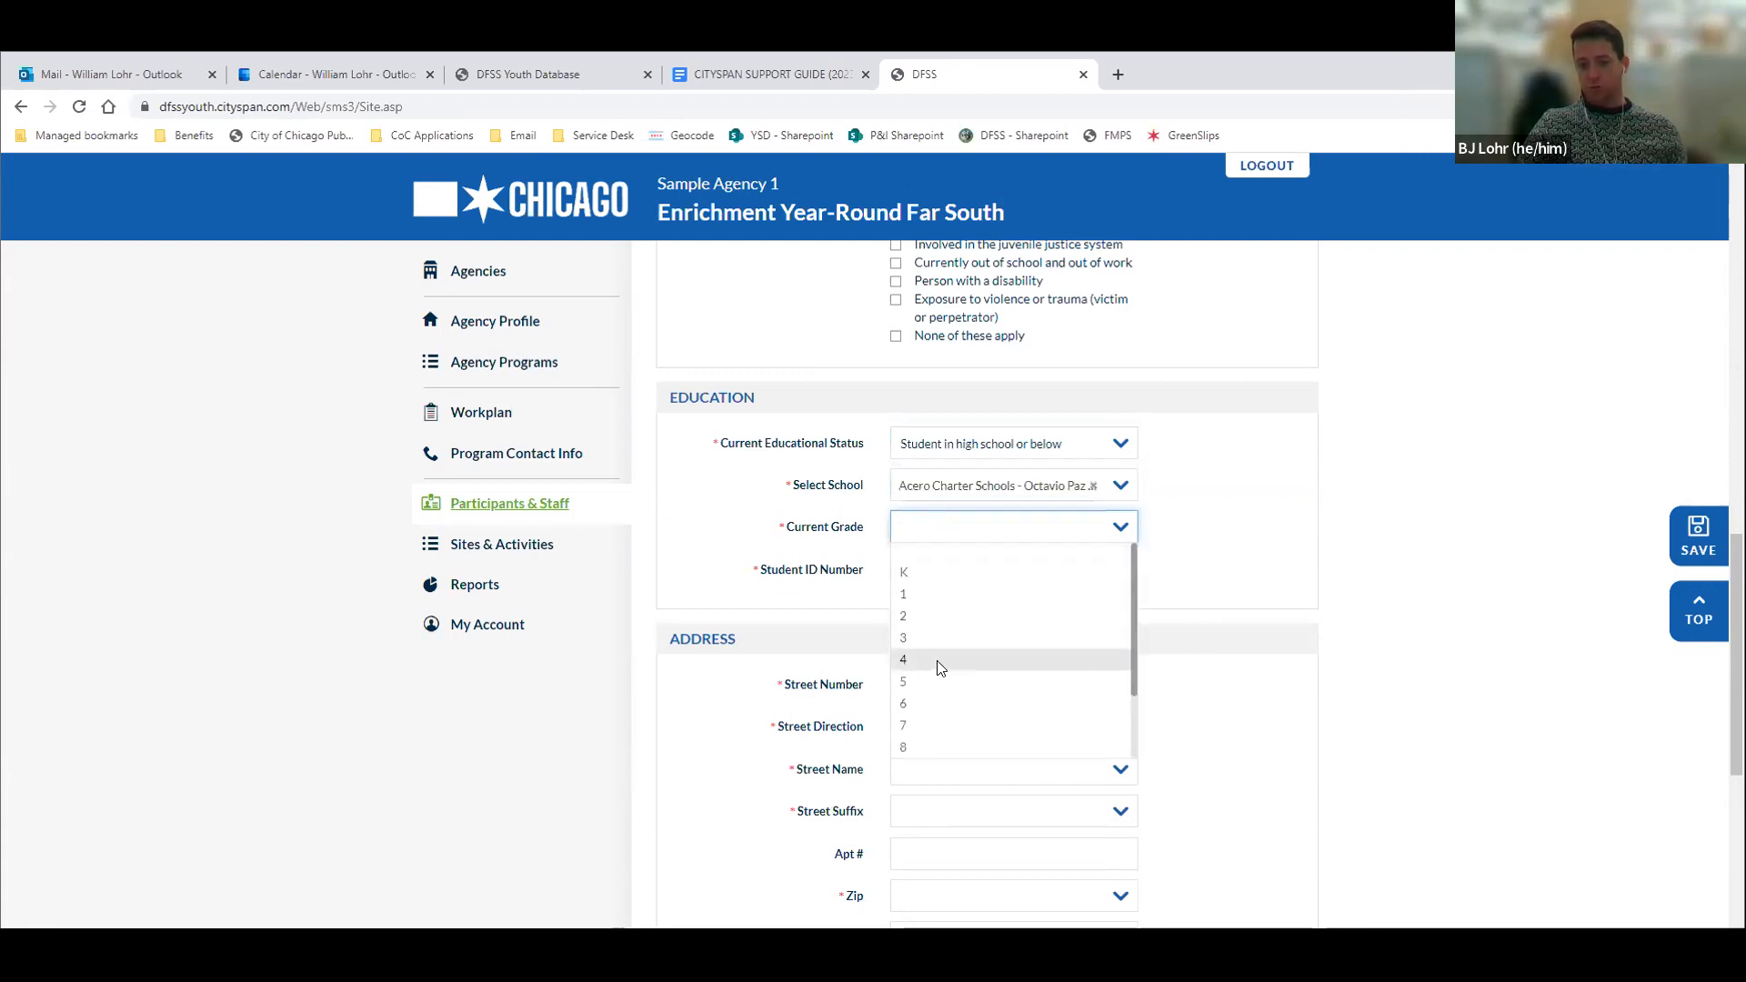
click(935, 663)
click(930, 579)
text(00000)
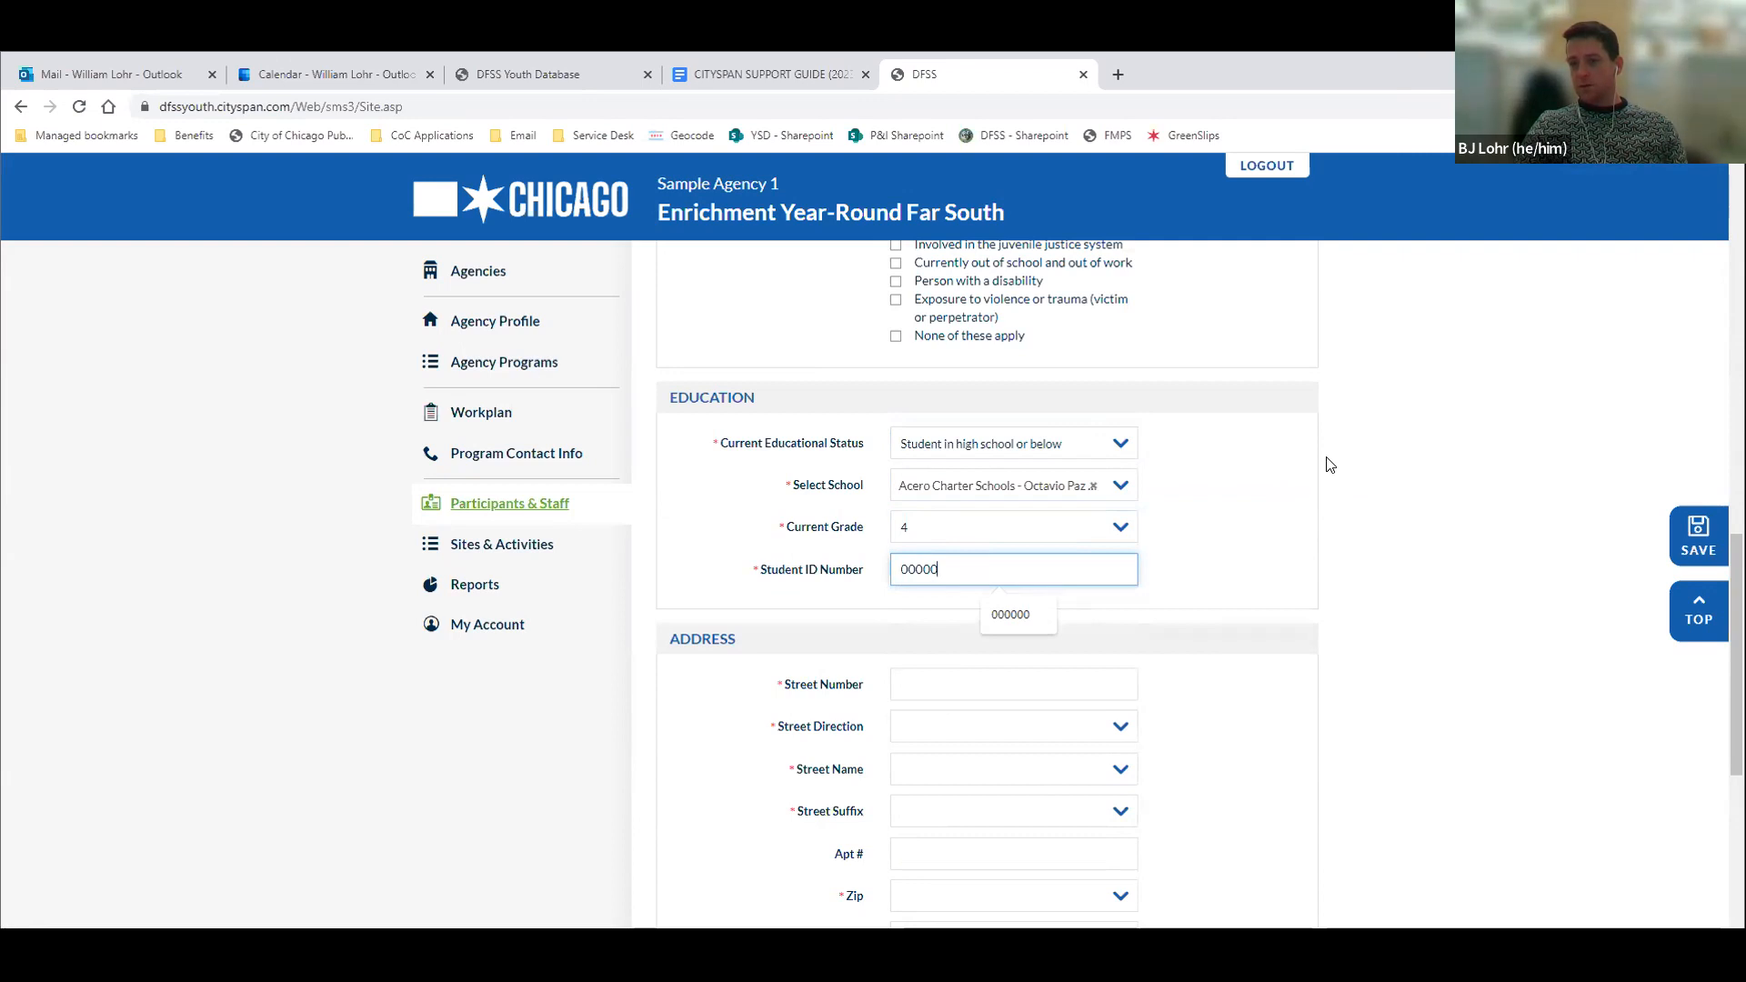
Examine the address, ELS Geocode and parent/guardian emergency contact fields of the registration form
scroll(1329, 465, down, 2)
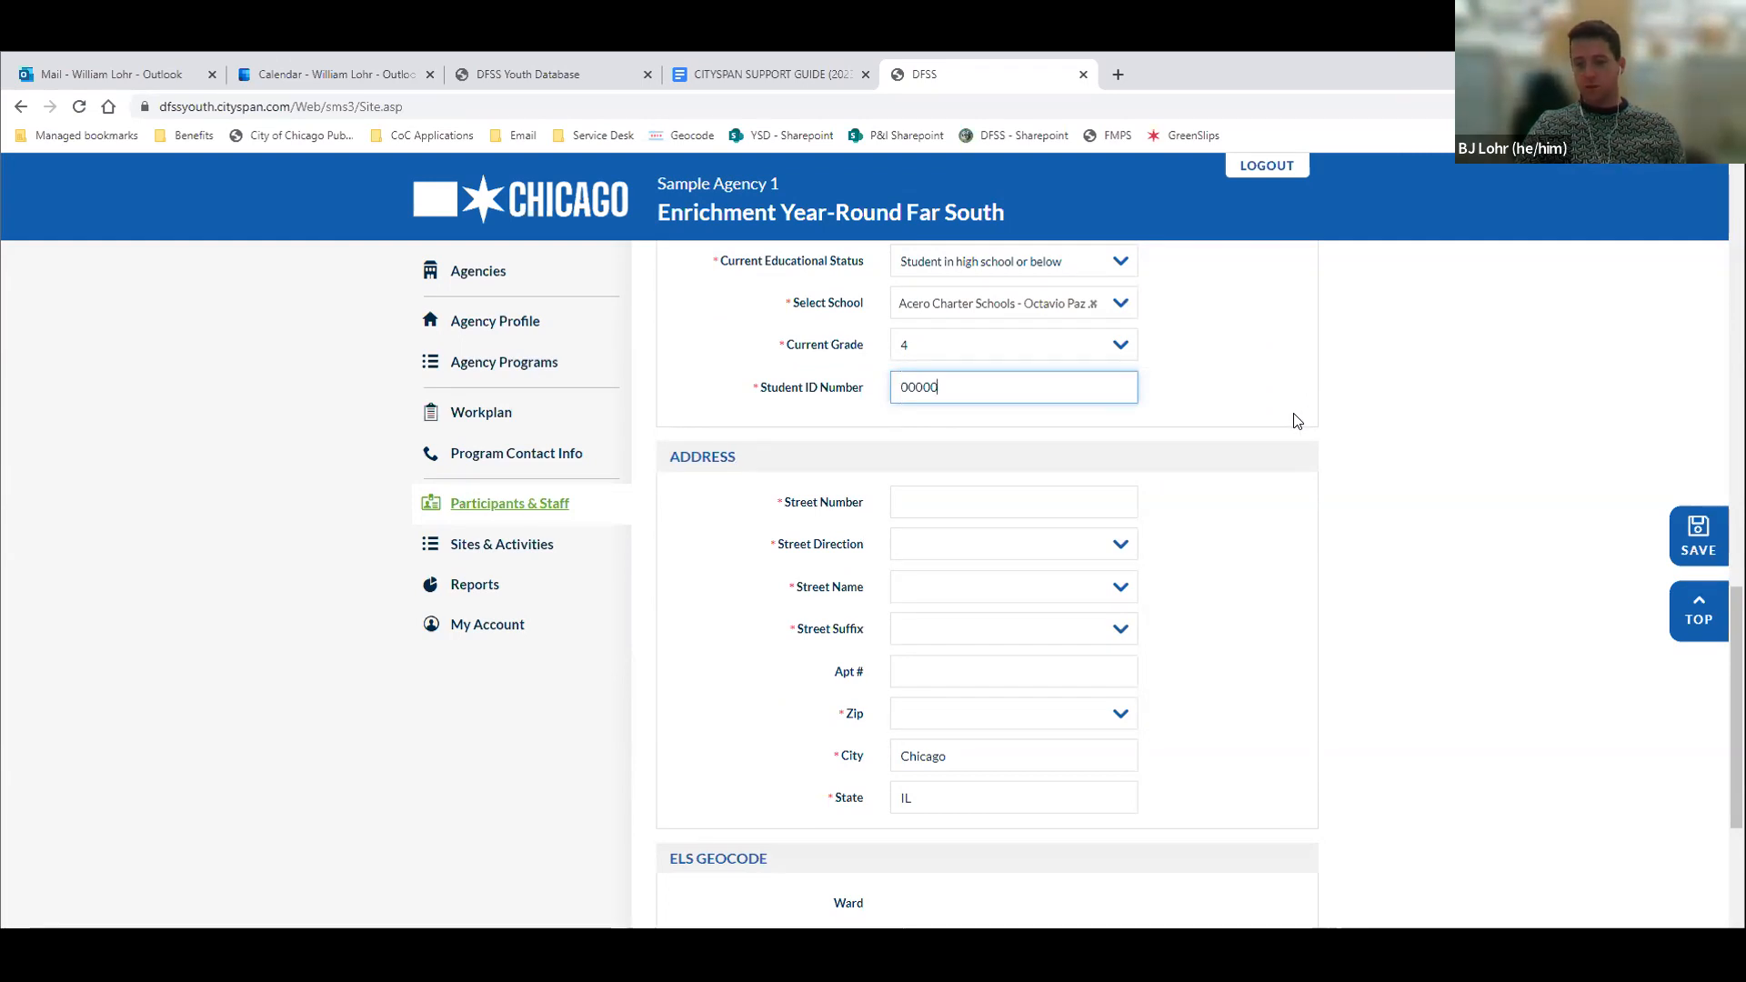
scroll(1251, 503, down, 1)
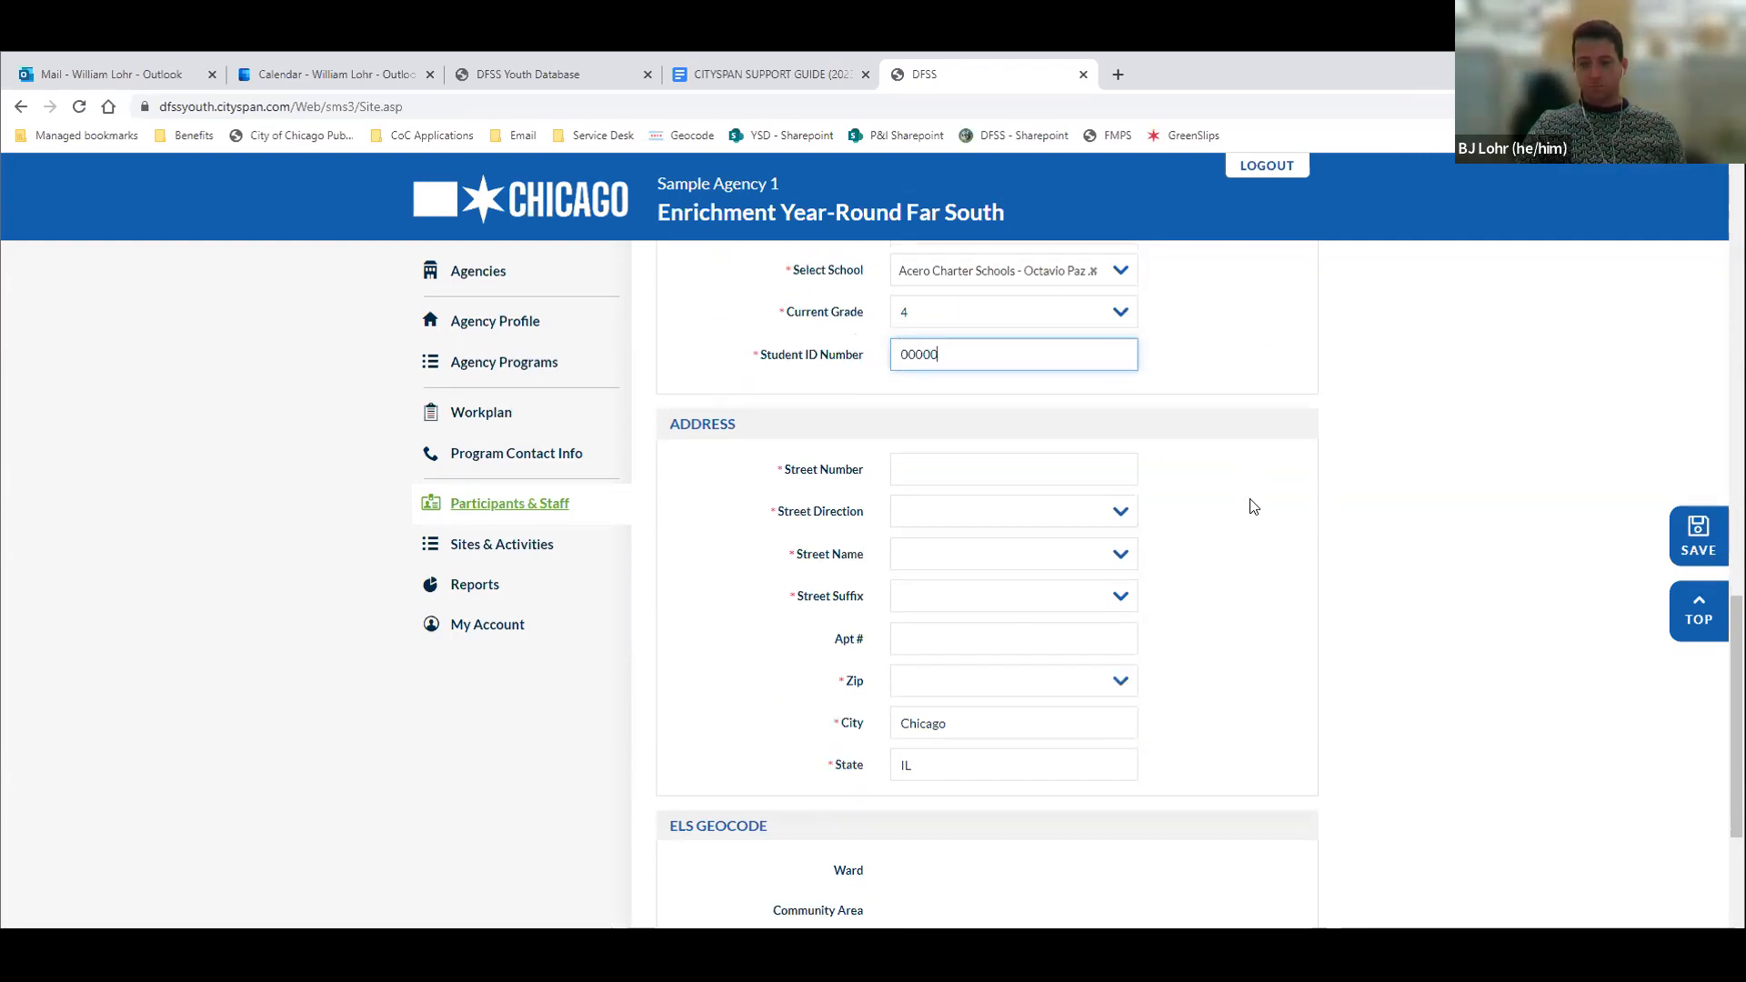
scroll(951, 409, up, 4)
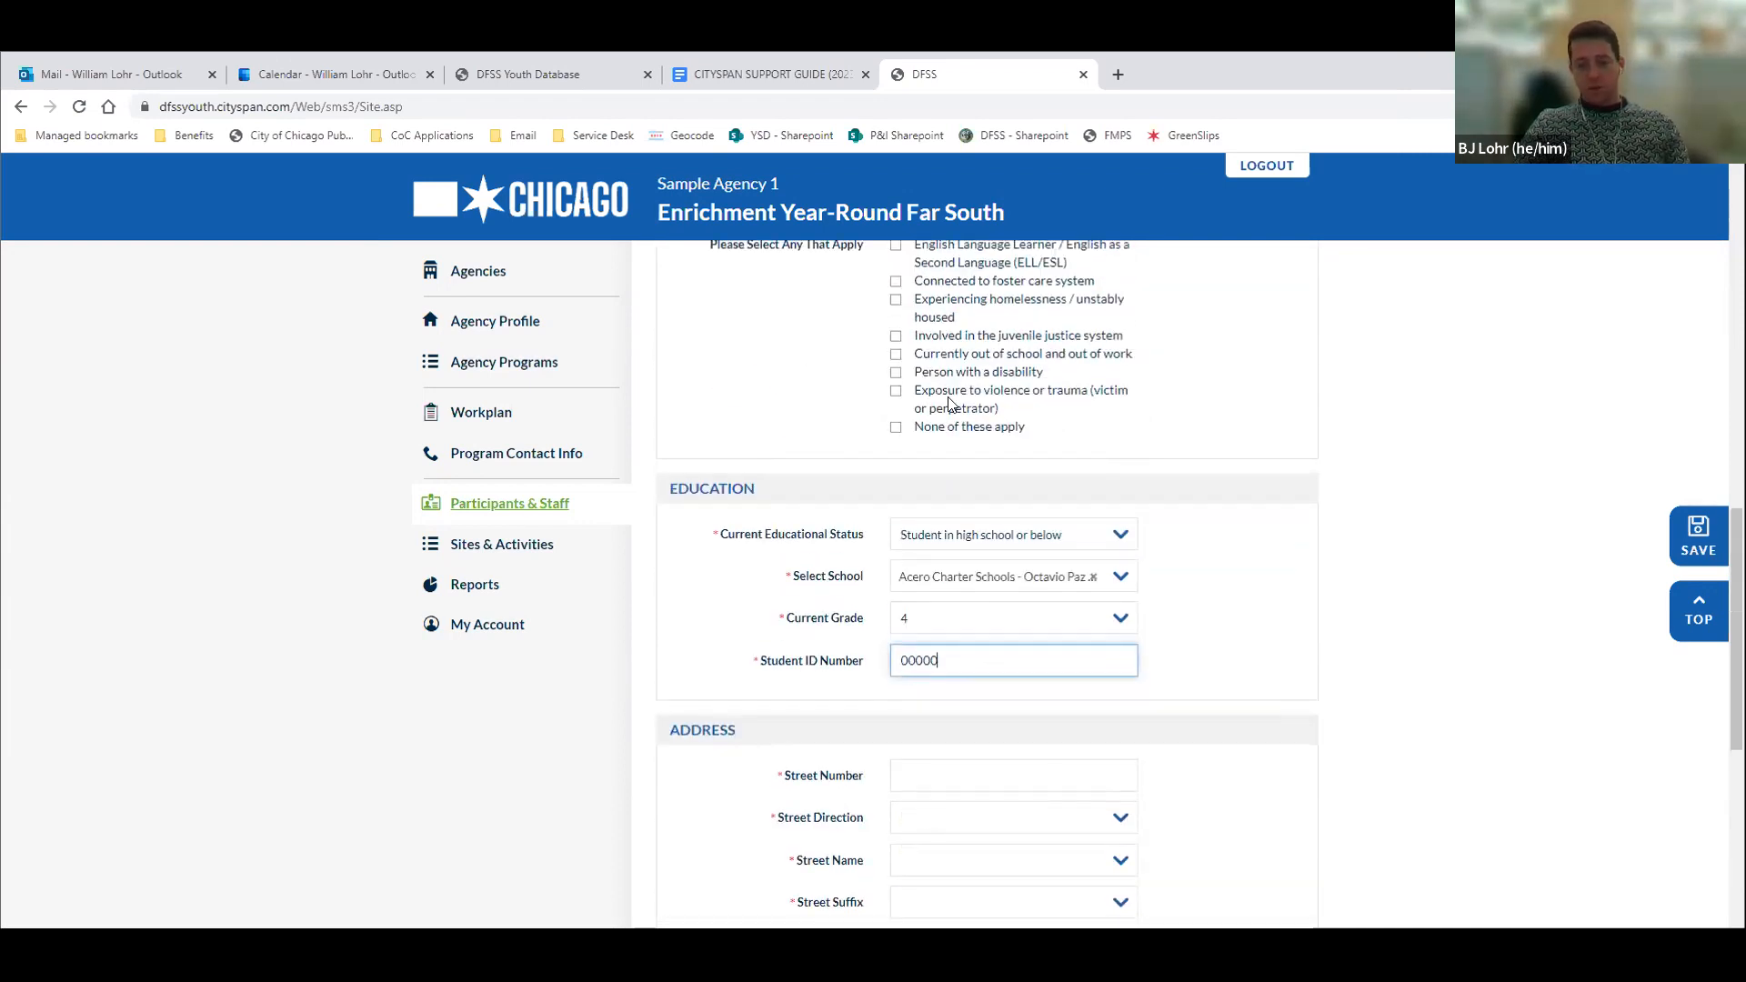
scroll(825, 577, down, 3)
scroll(828, 572, down, 2)
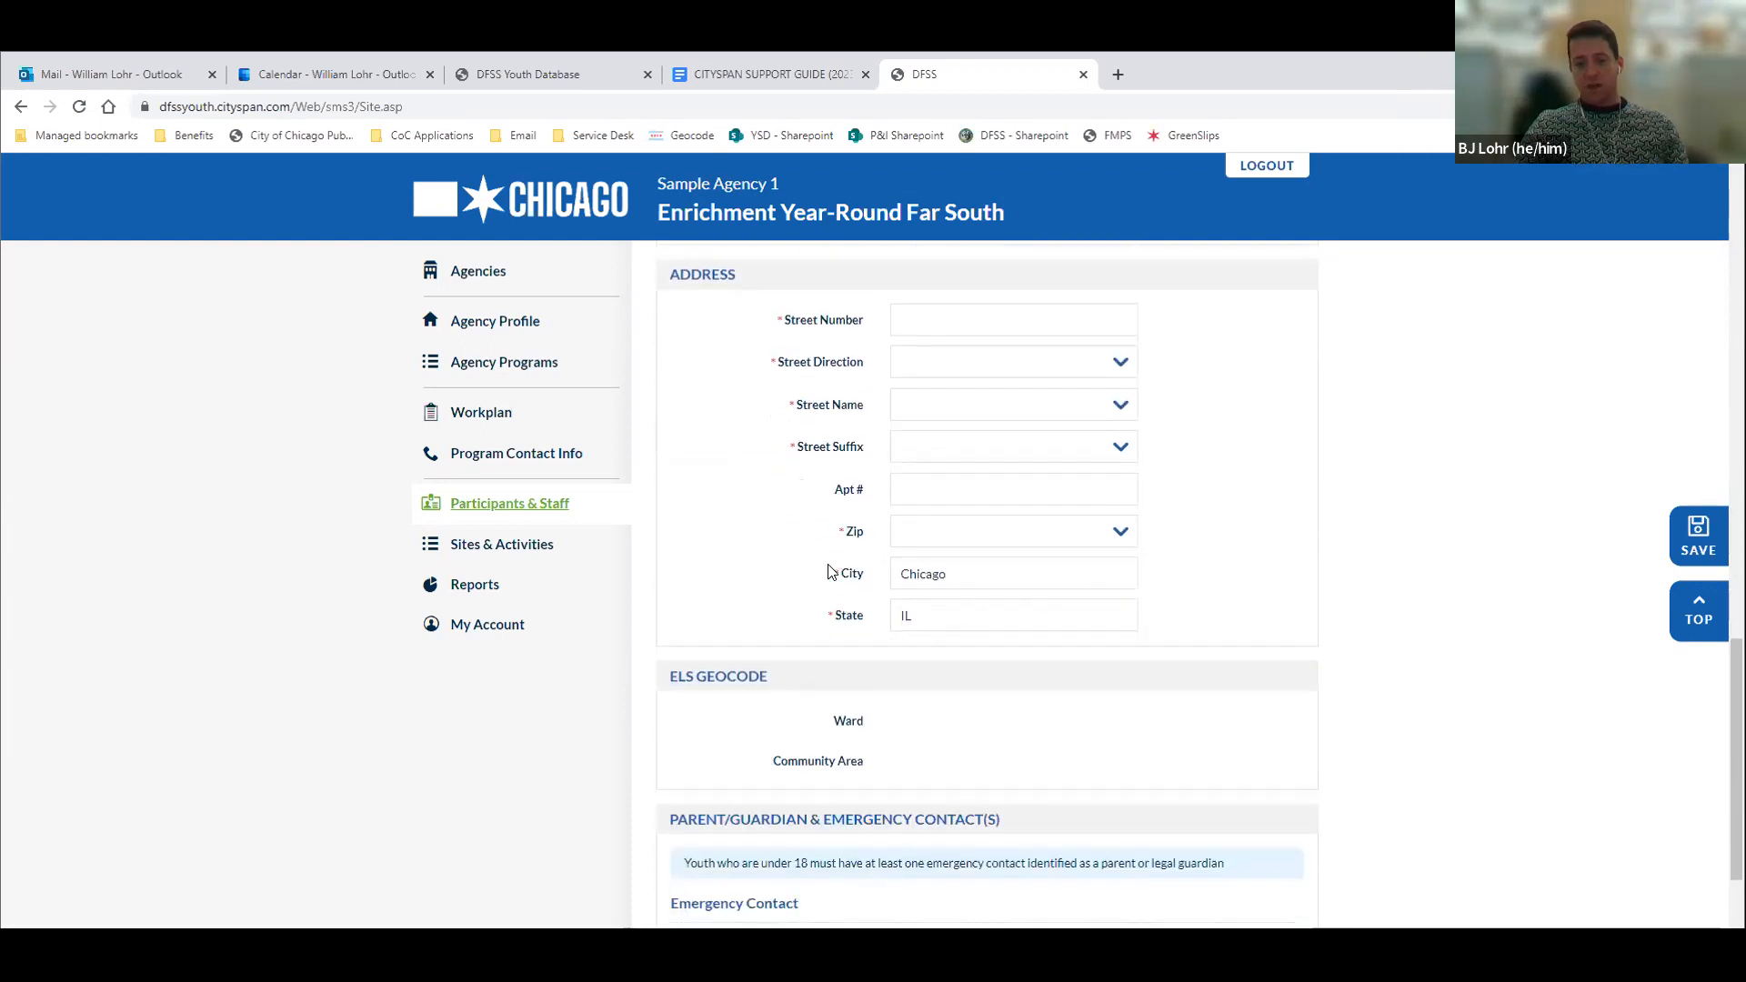
scroll(827, 573, down, 4)
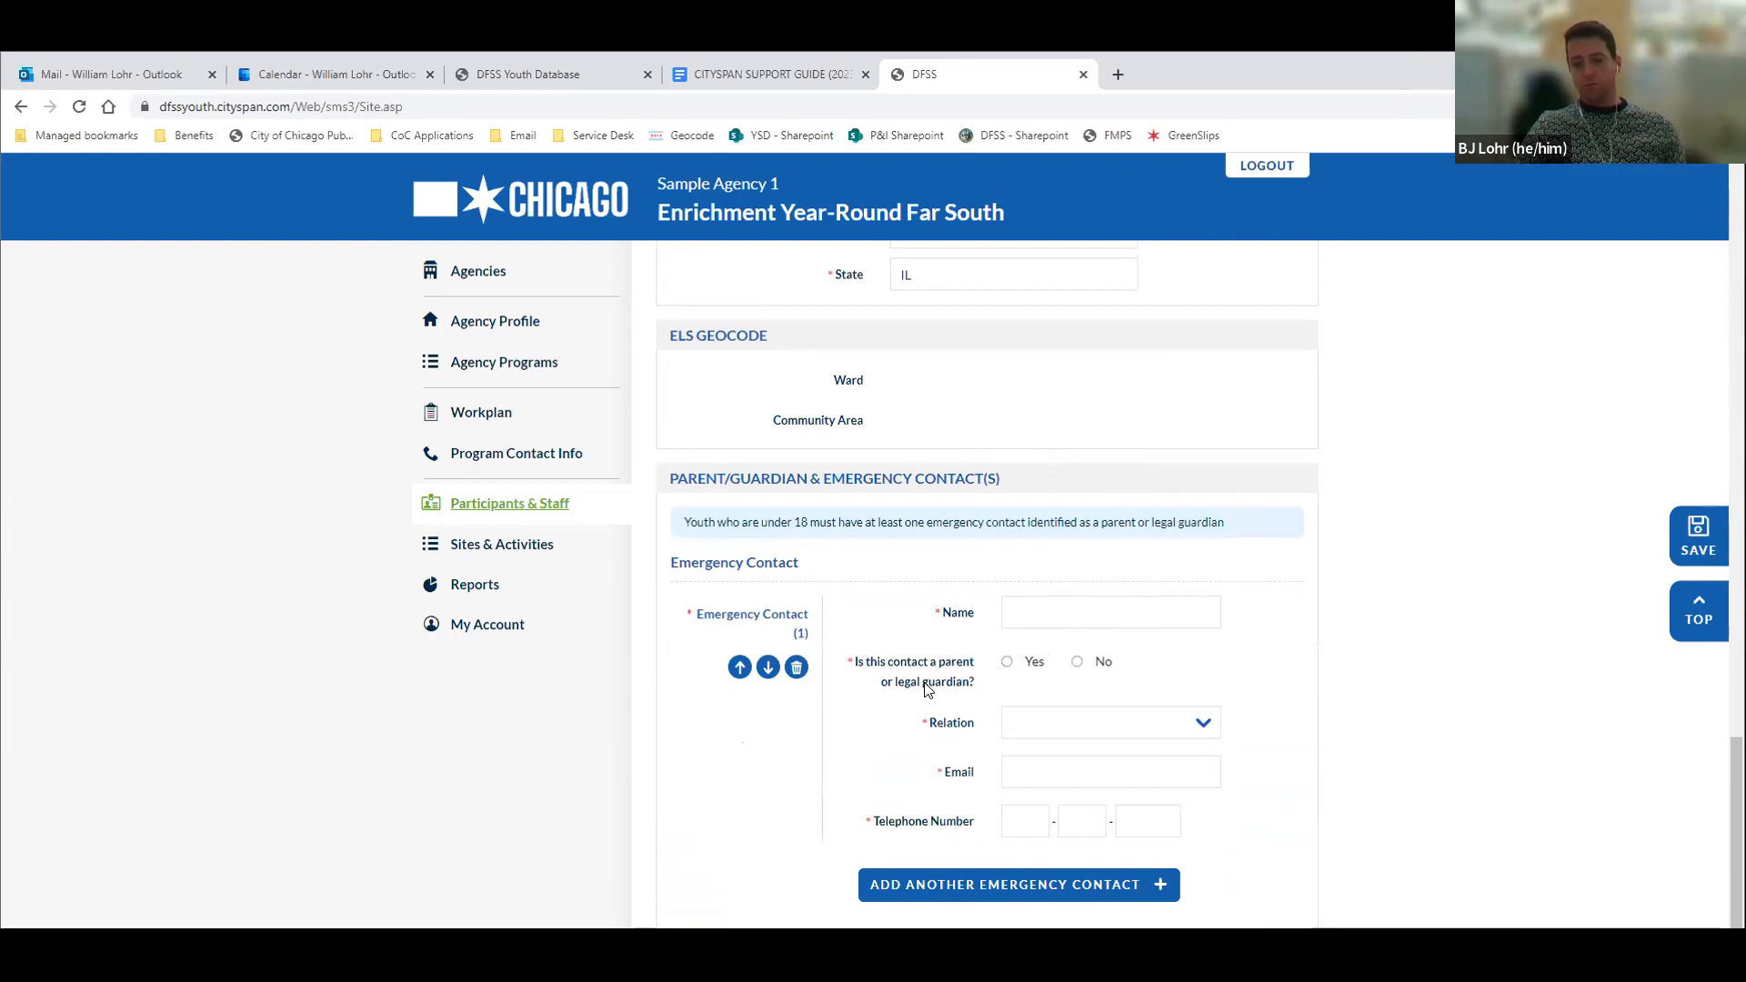
scroll(926, 690, up, 12)
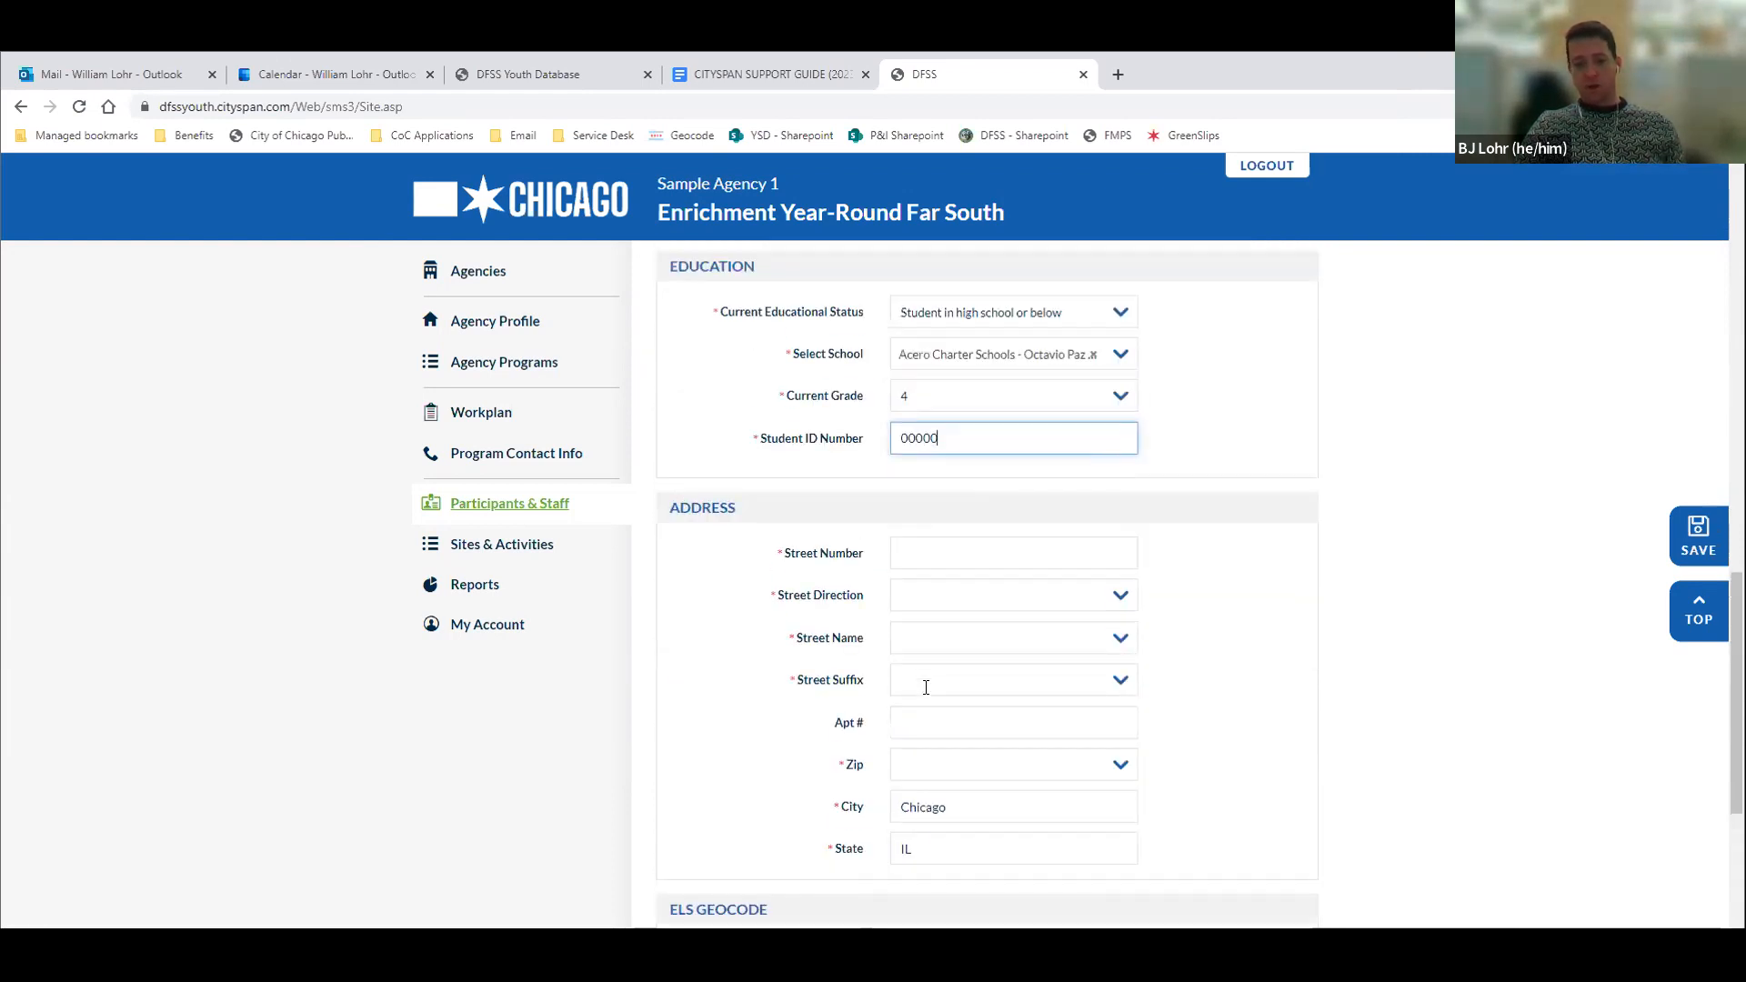
scroll(927, 690, up, 10)
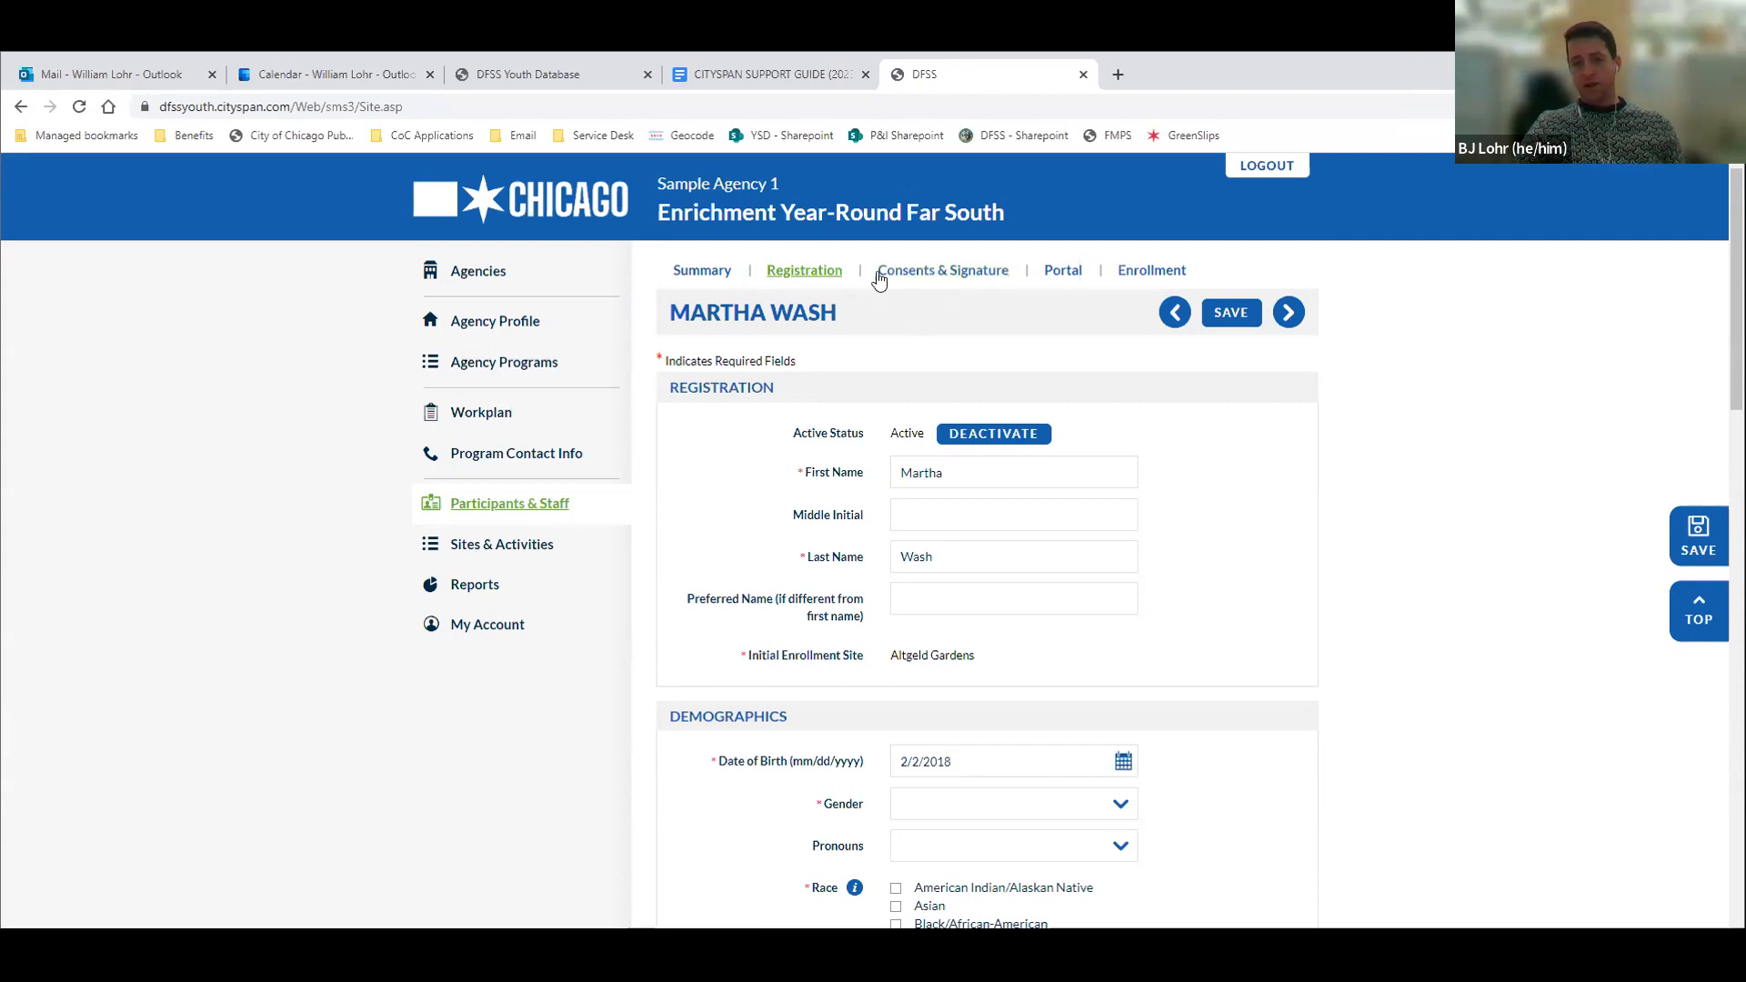
Open the participant's Consents & Signature page and examine the participation, data sharing and media consent statements
click(1288, 313)
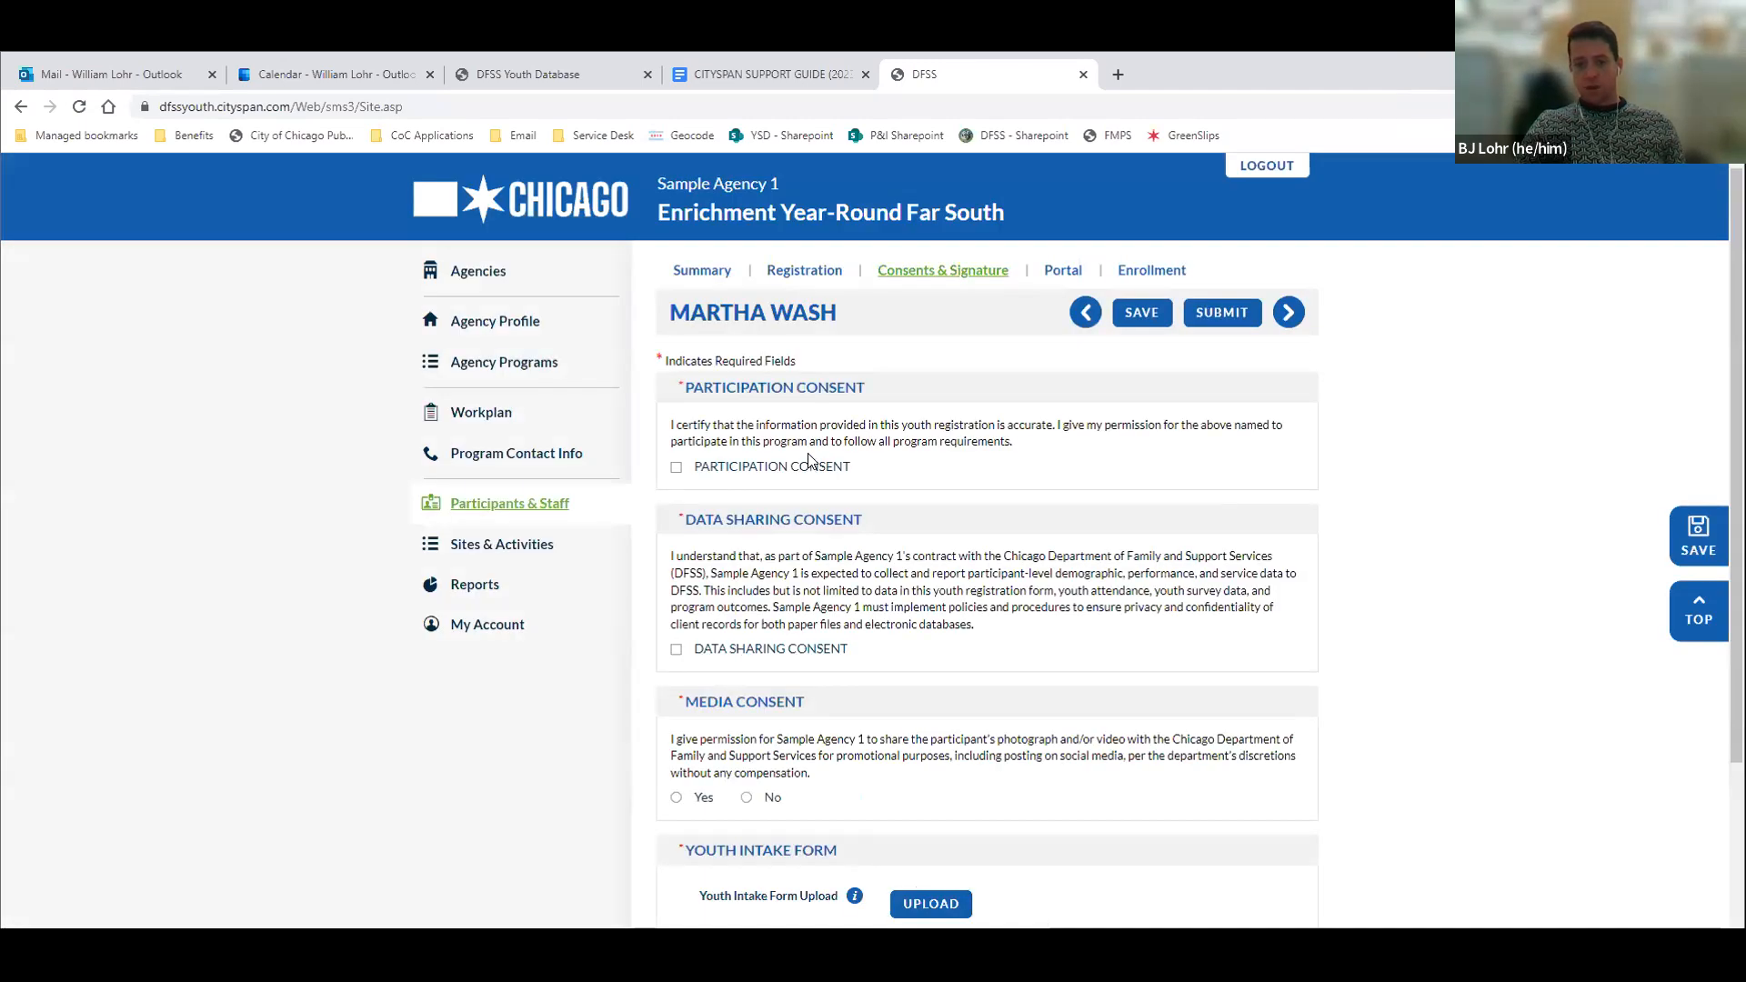
scroll(811, 459, down, 1)
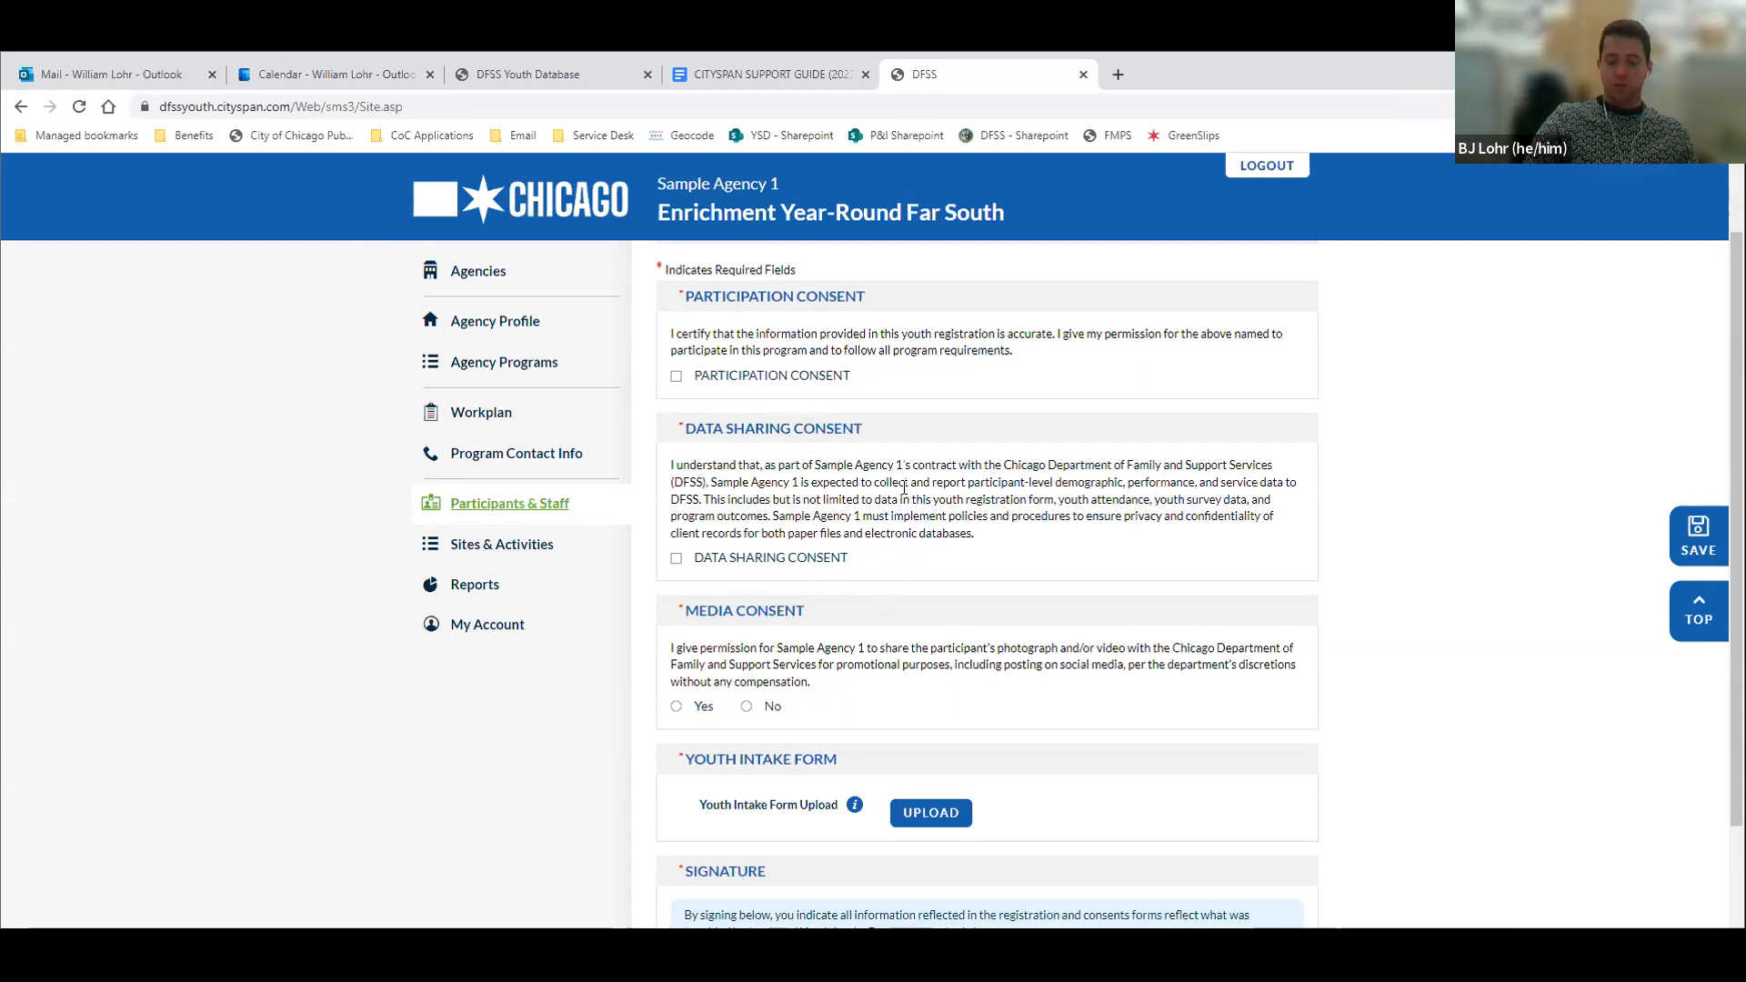
scroll(905, 491, up, 1)
scroll(905, 496, down, 2)
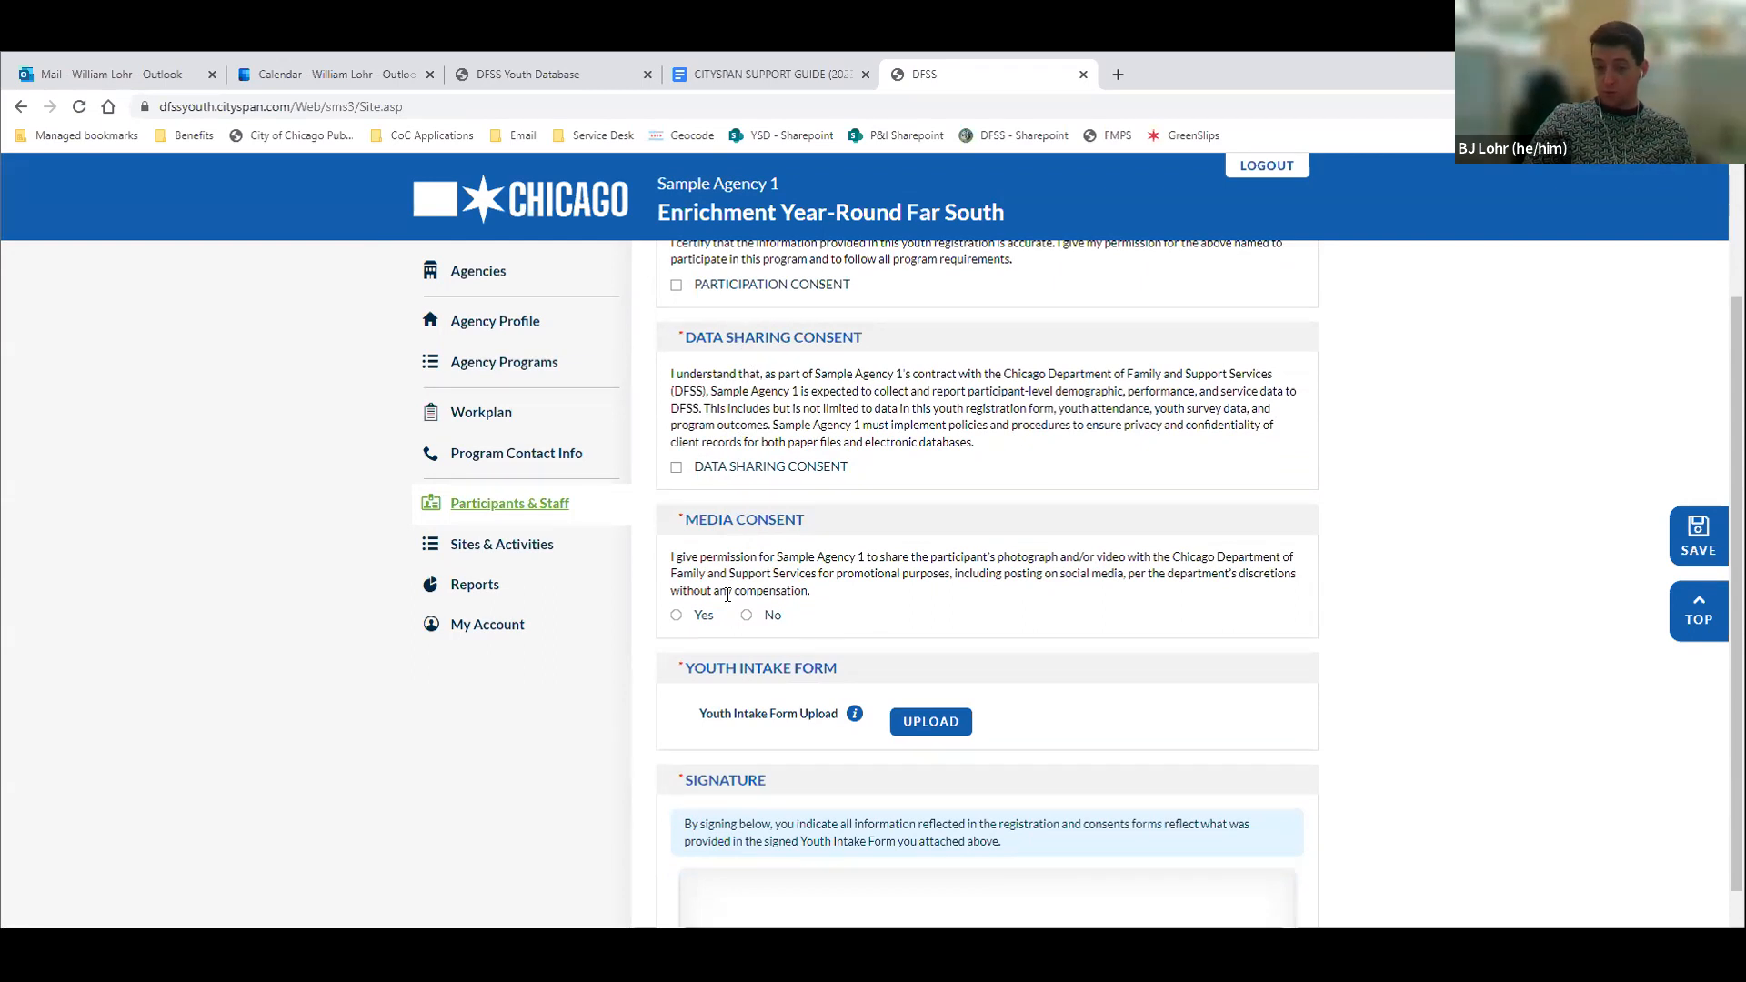
scroll(727, 595, down, 1)
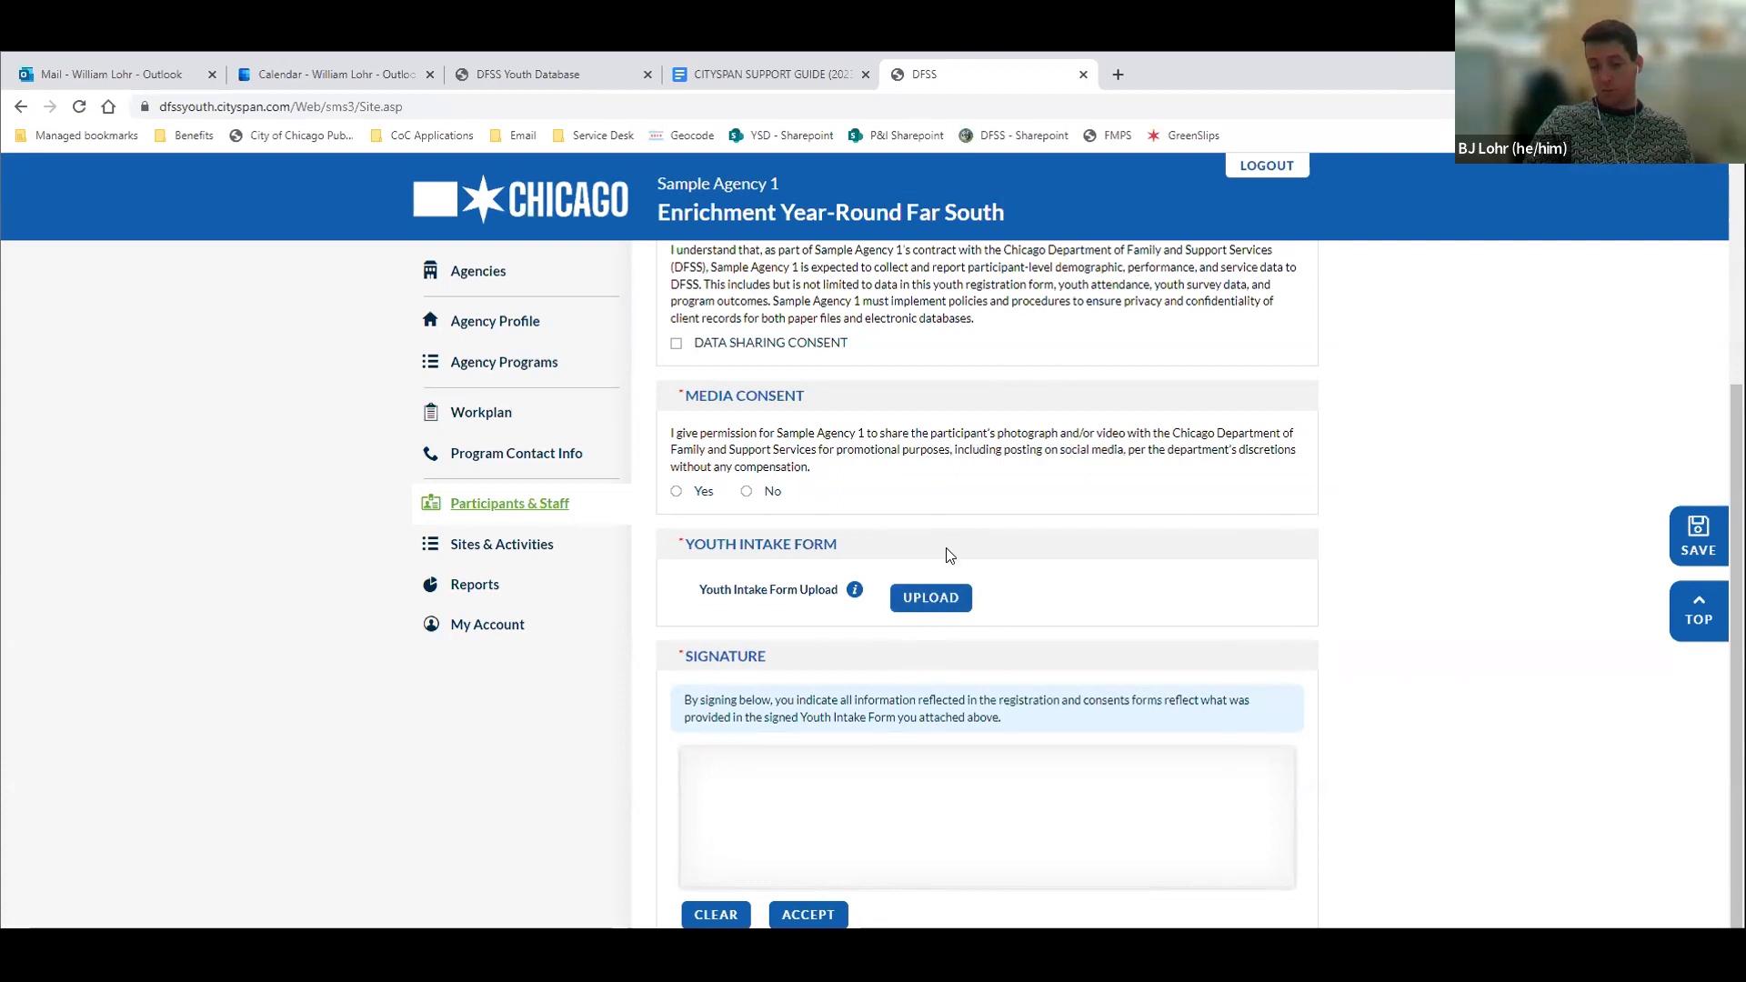
View the Youth Intake Form file upload without adding a file, and draw a freehand signature in the Signature section
click(925, 600)
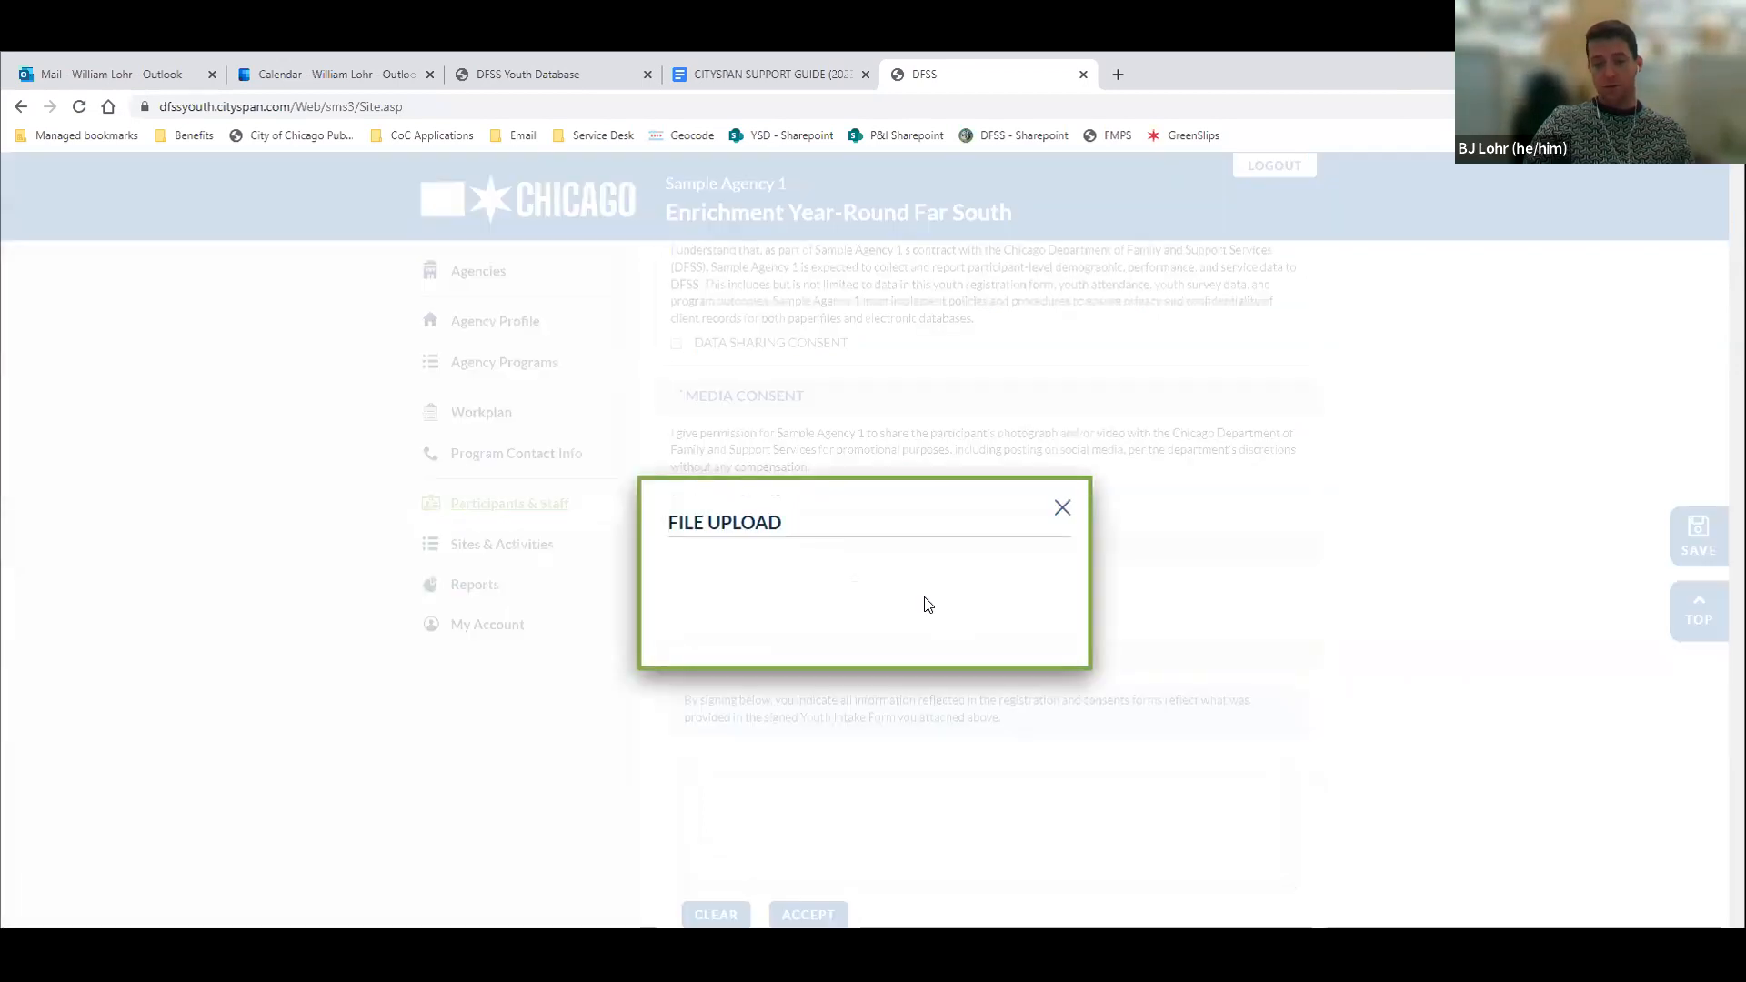
click(1063, 509)
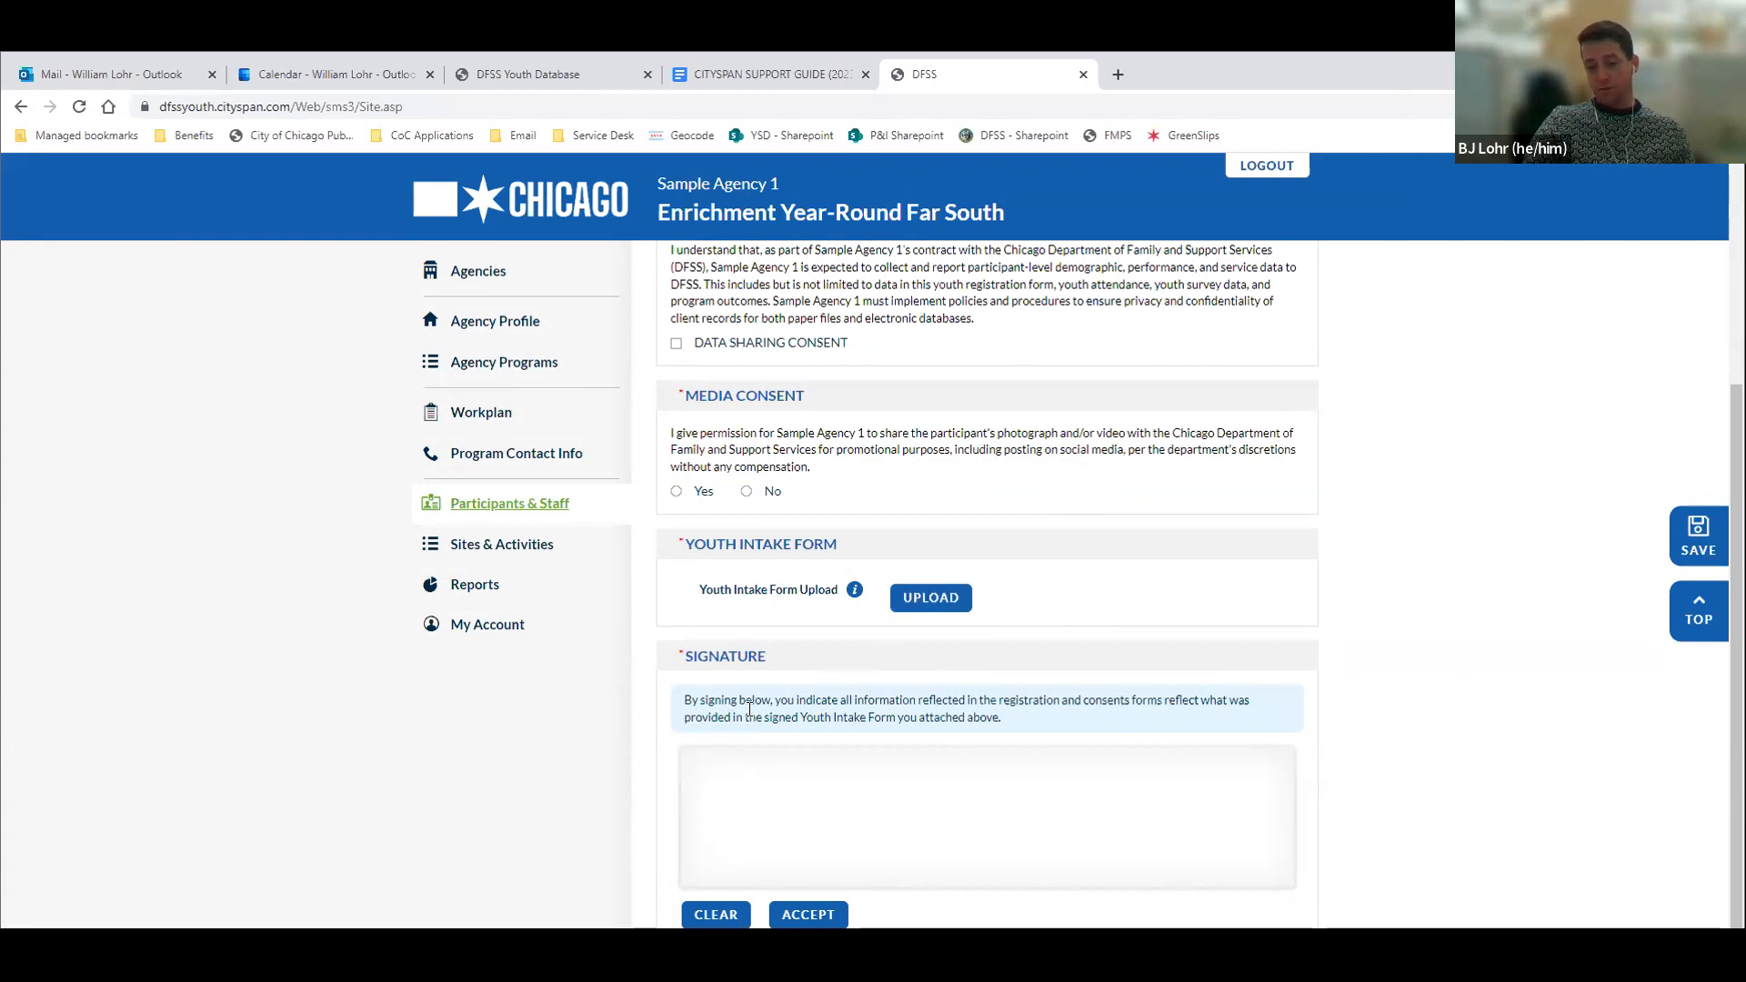
mouse_move(800, 850)
mouse_down()
mouse_move(828, 816)
mouse_move(1033, 832)
mouse_move(1189, 794)
mouse_up()
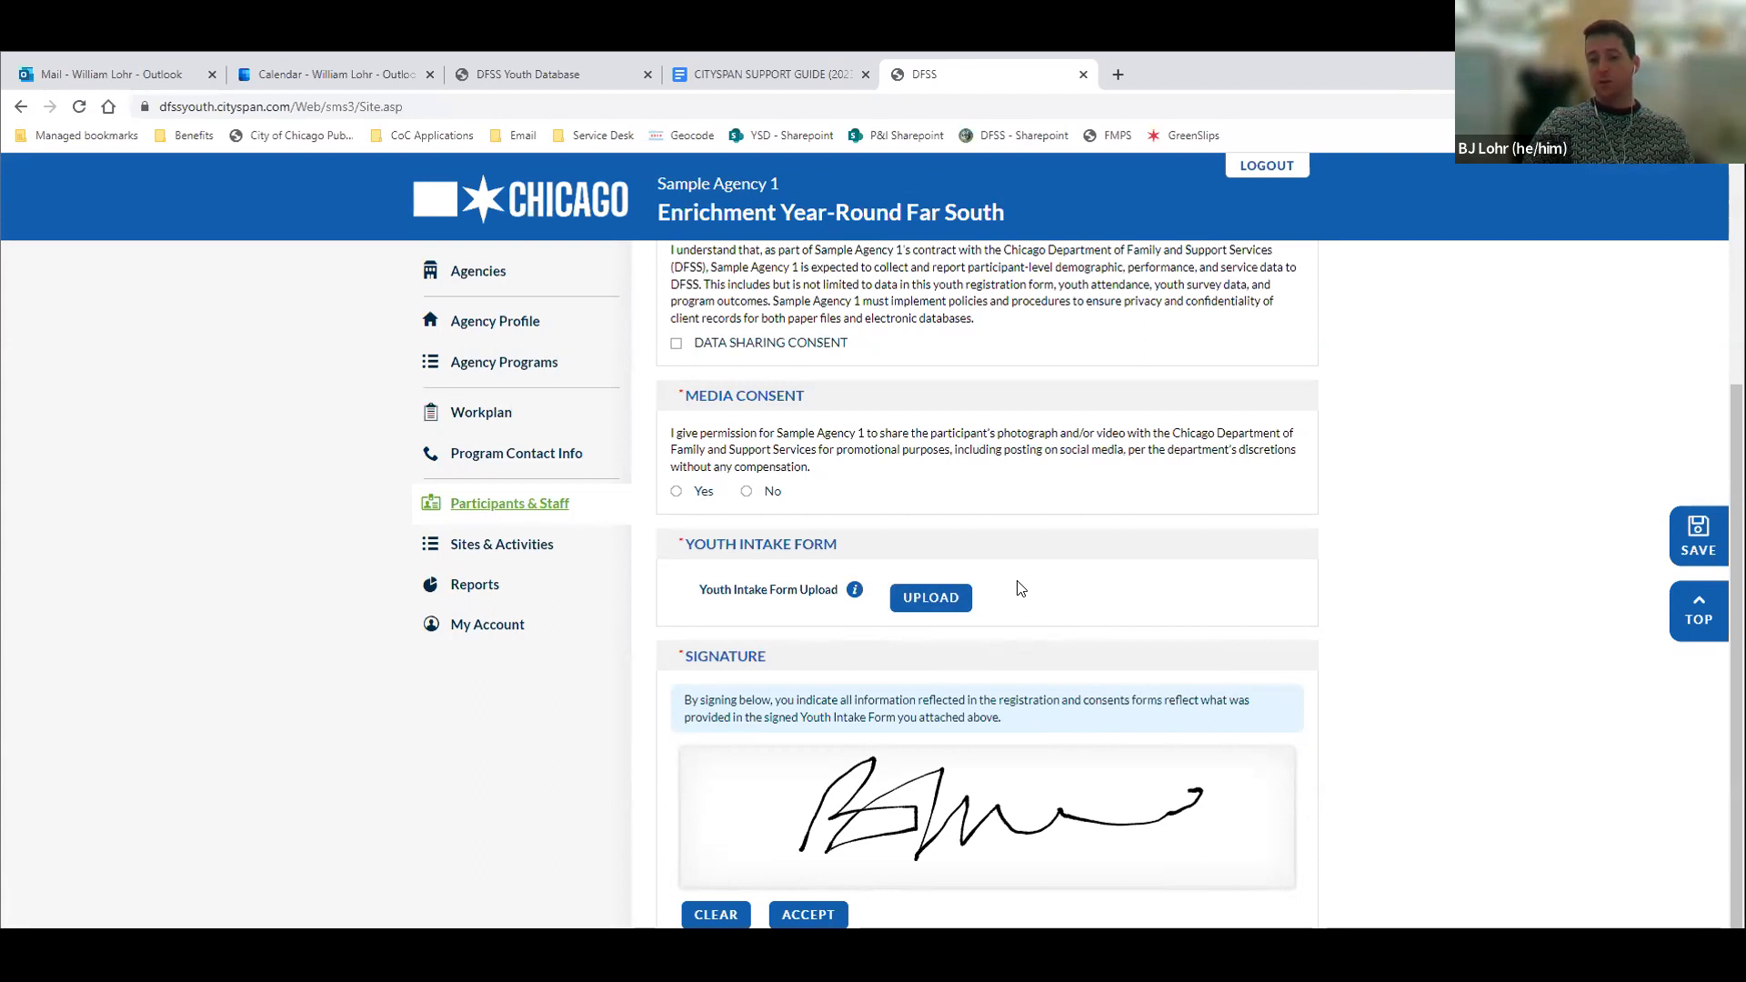
Check who enrolls the participant on the Portal page and return to Consents & Signature
scroll(1020, 589, up, 3)
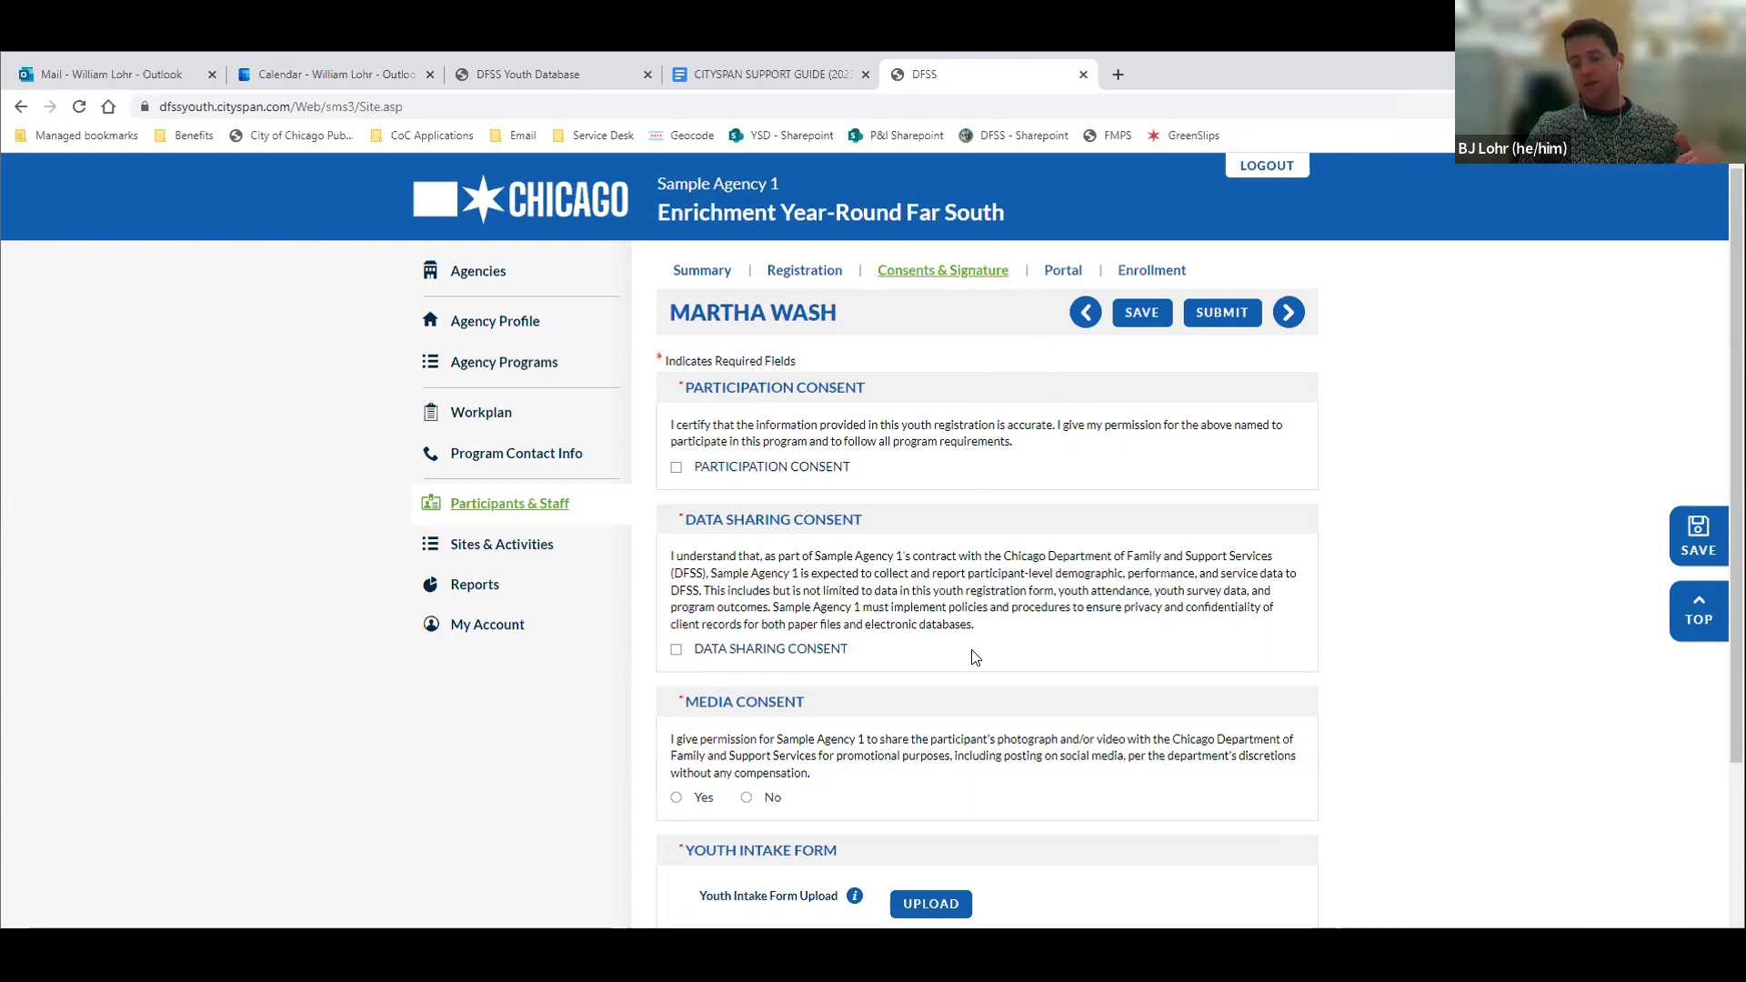
click(1060, 273)
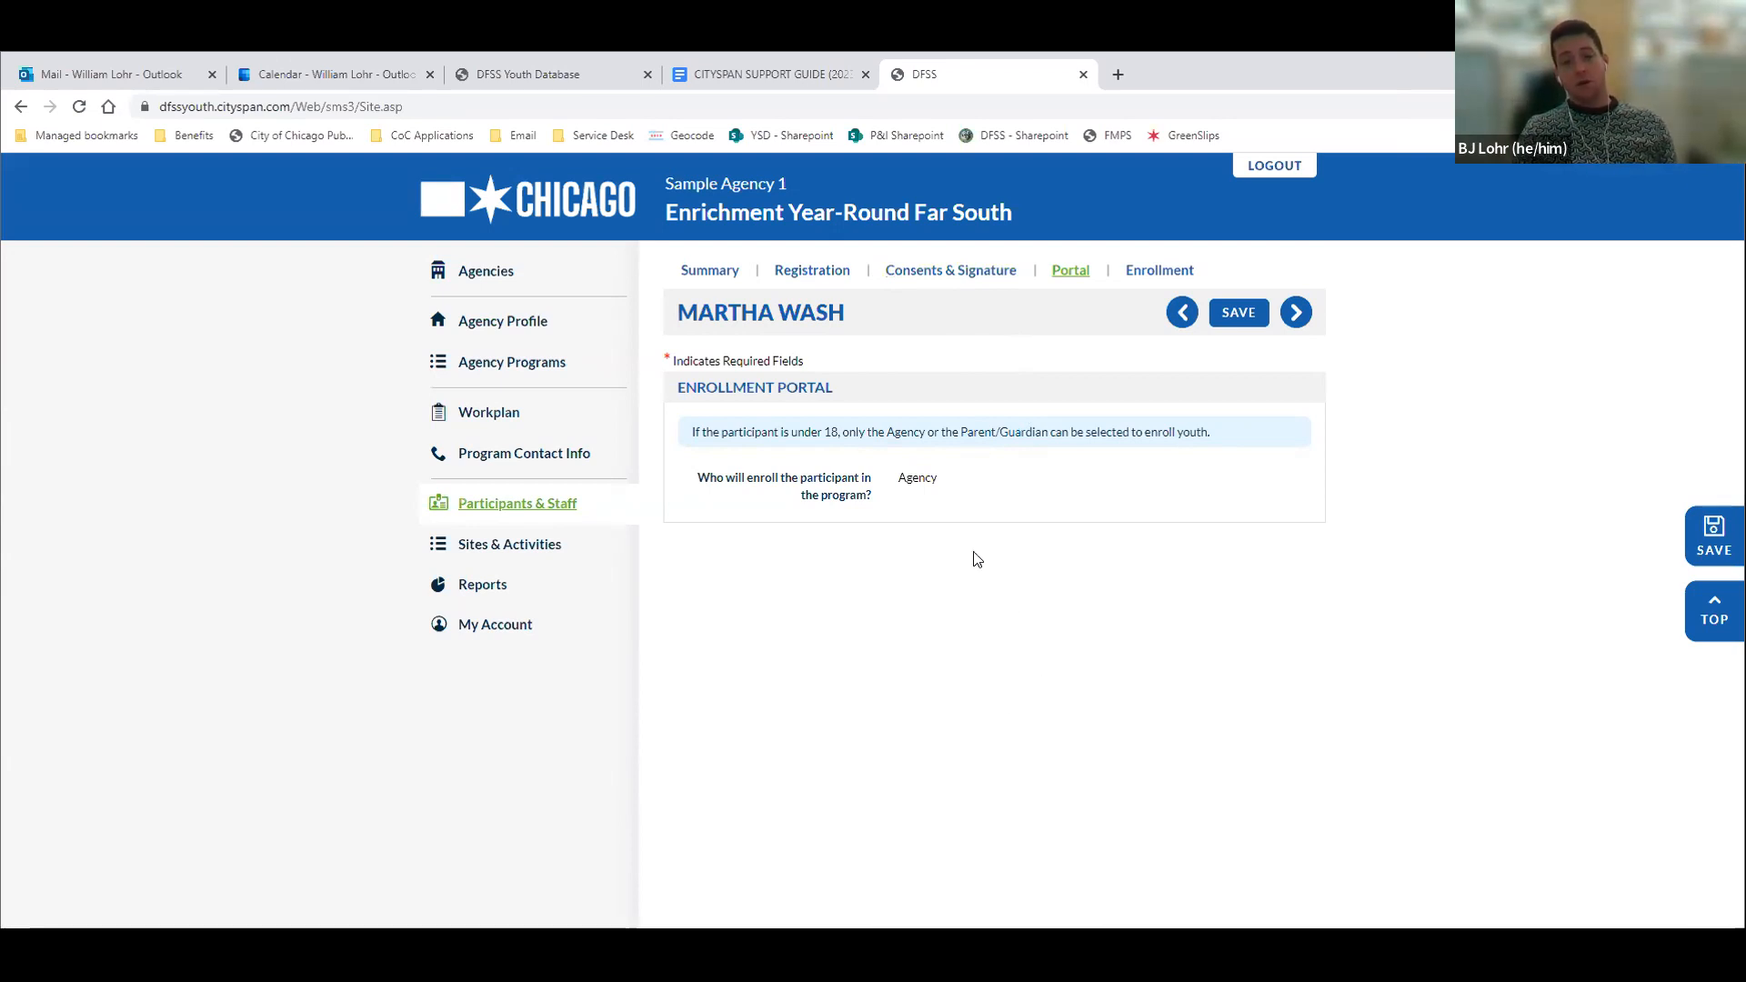
click(914, 275)
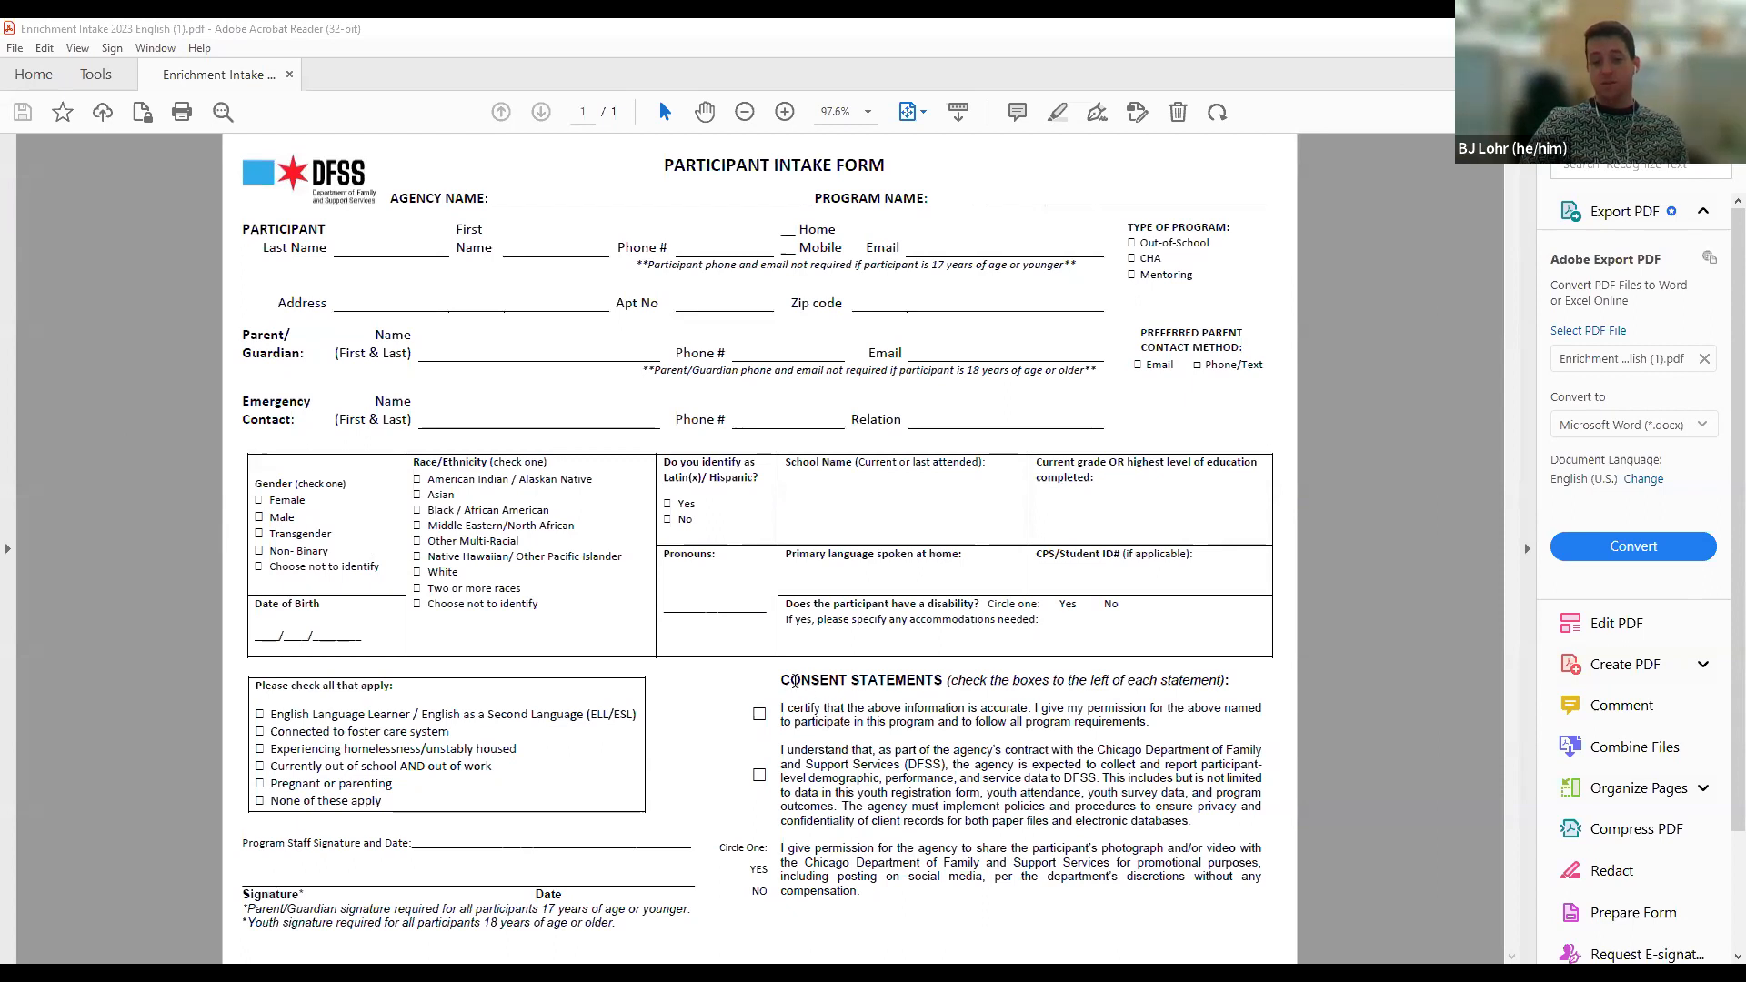
Switch to Adobe Acrobat Reader, select the consent statements on the Participant Intake Form to review them, and clear the selection
drag(810, 710, 878, 905)
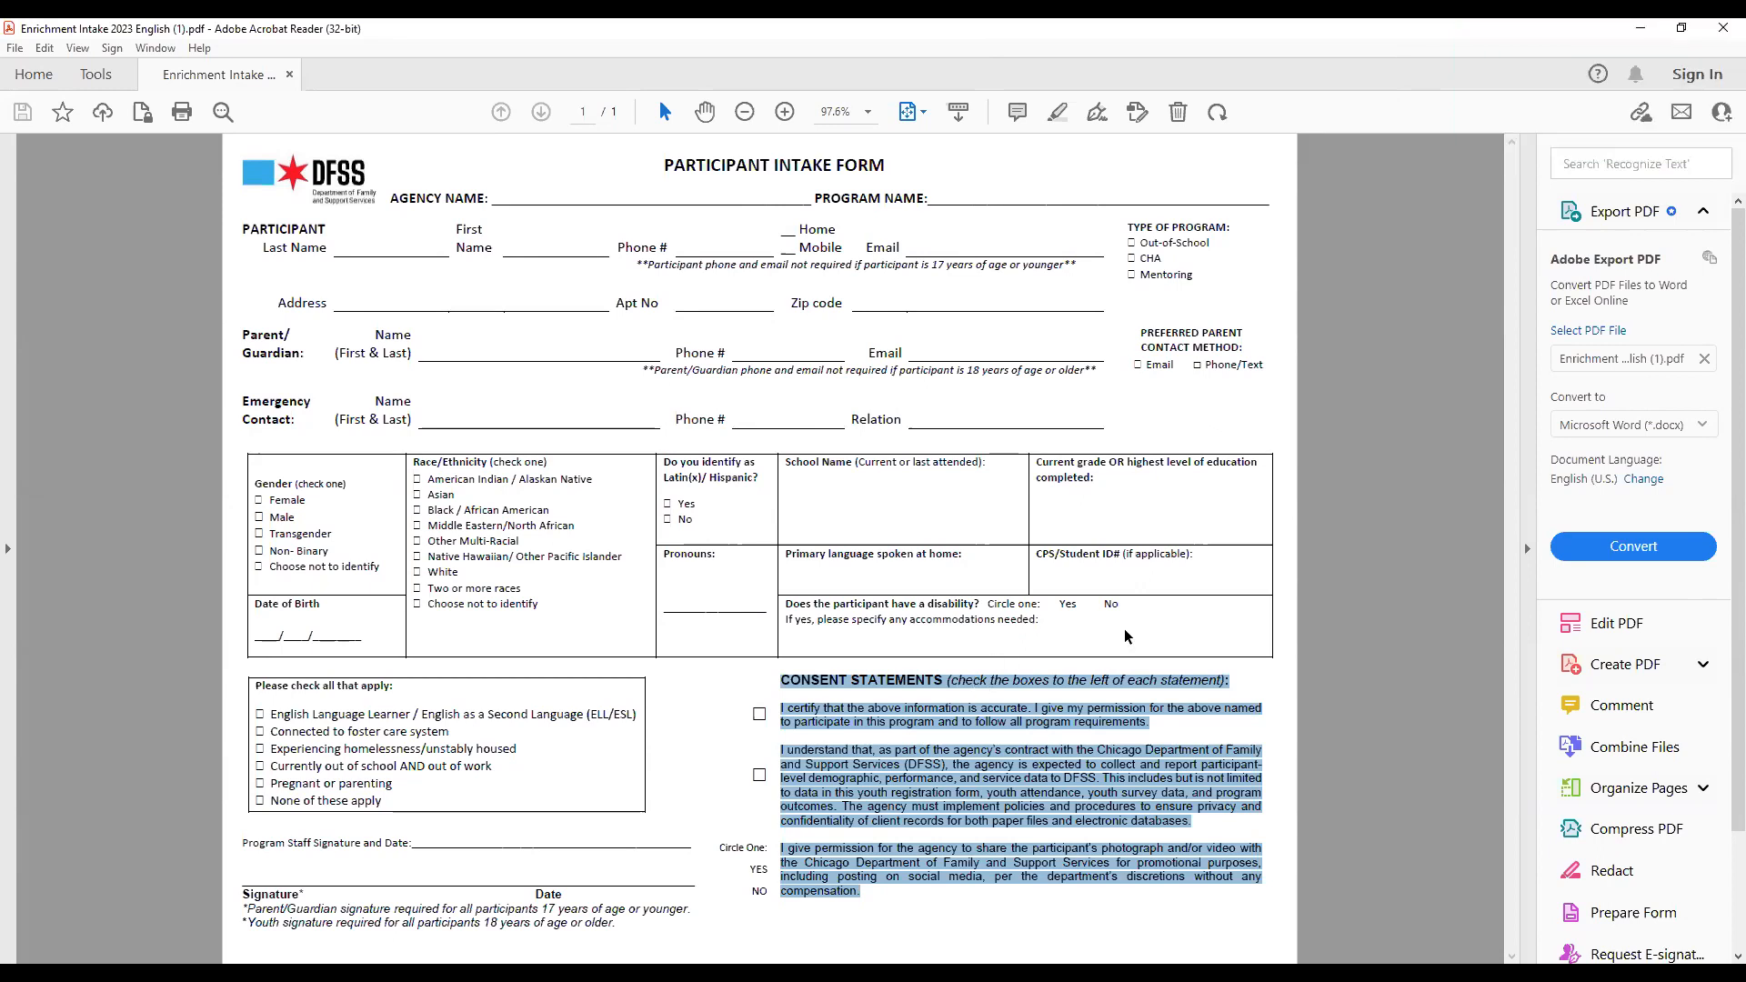
click(1279, 649)
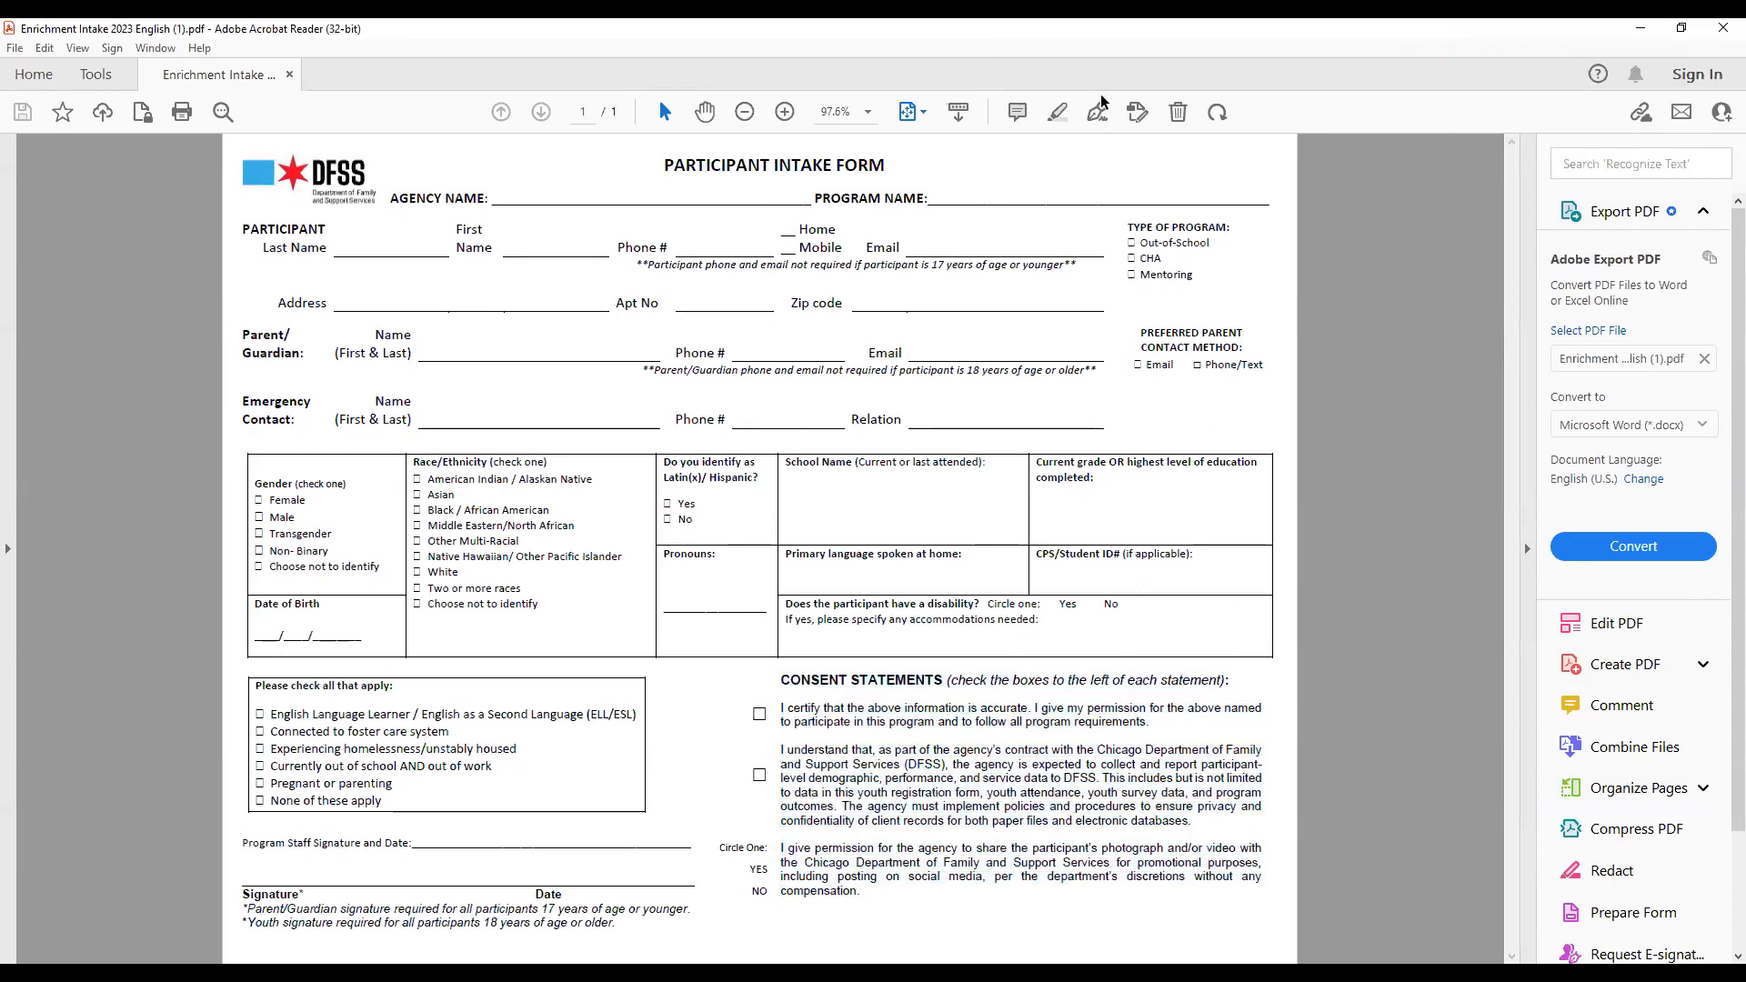
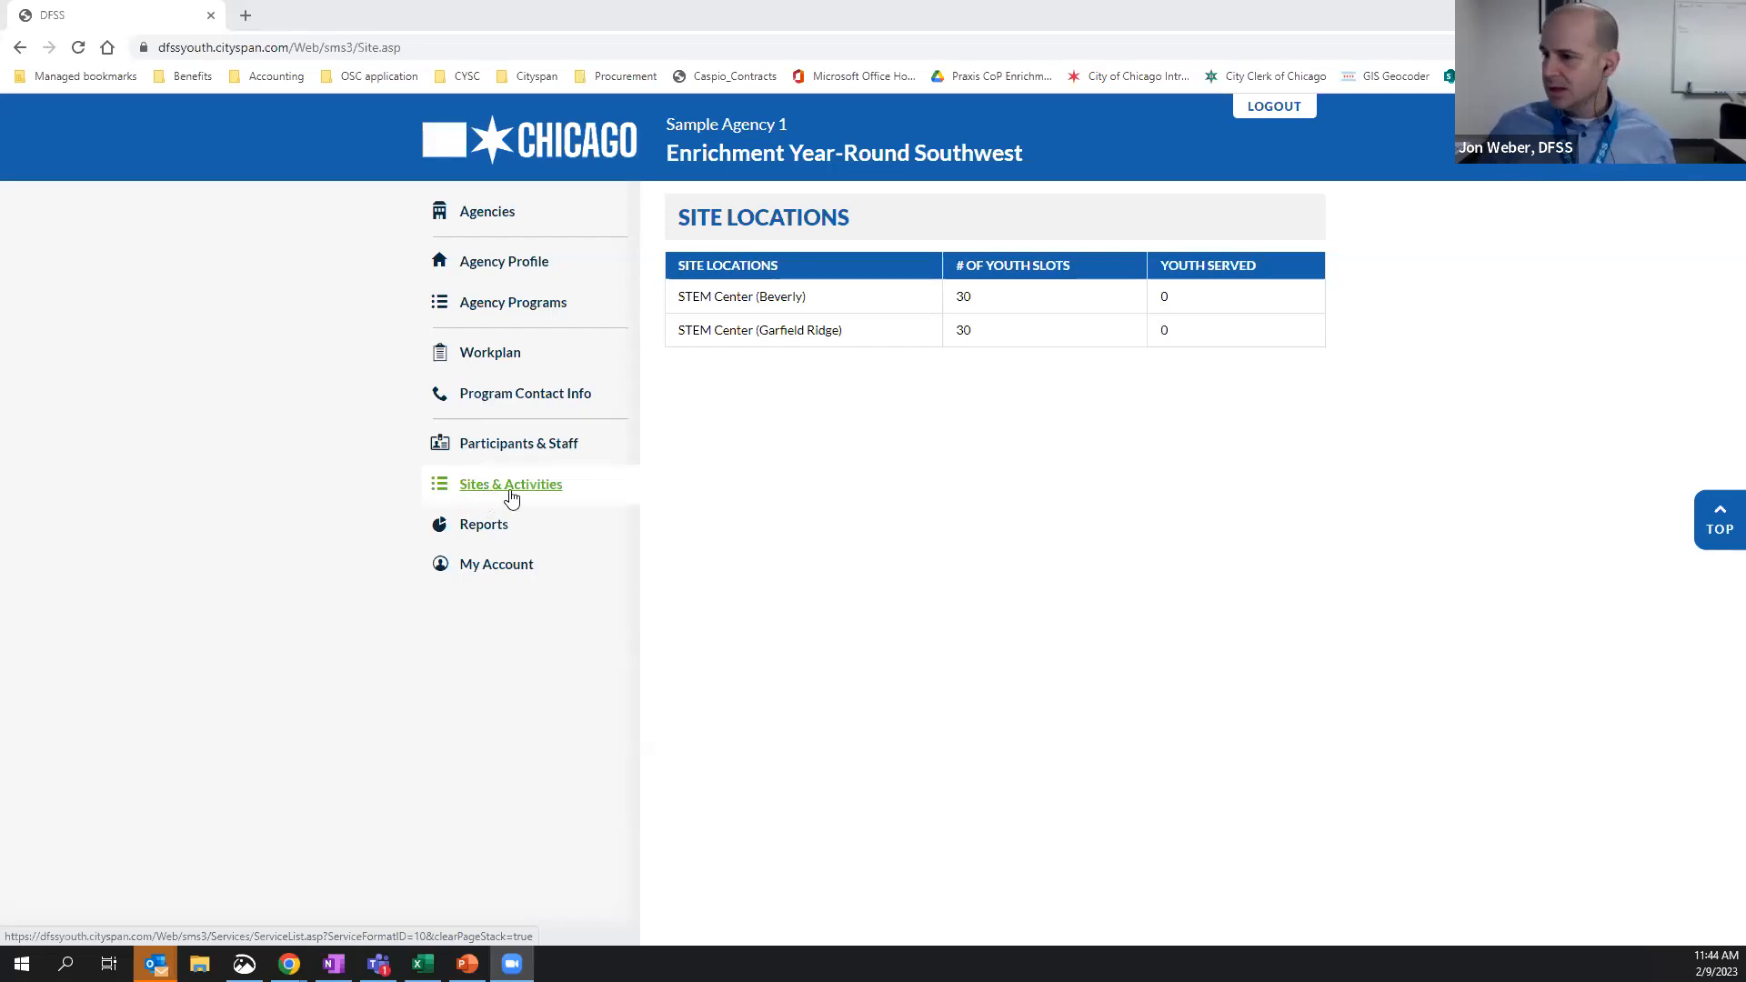
Open the group activities of the STEM Center (Beverly) site and check the activity name search
click(744, 302)
click(744, 302)
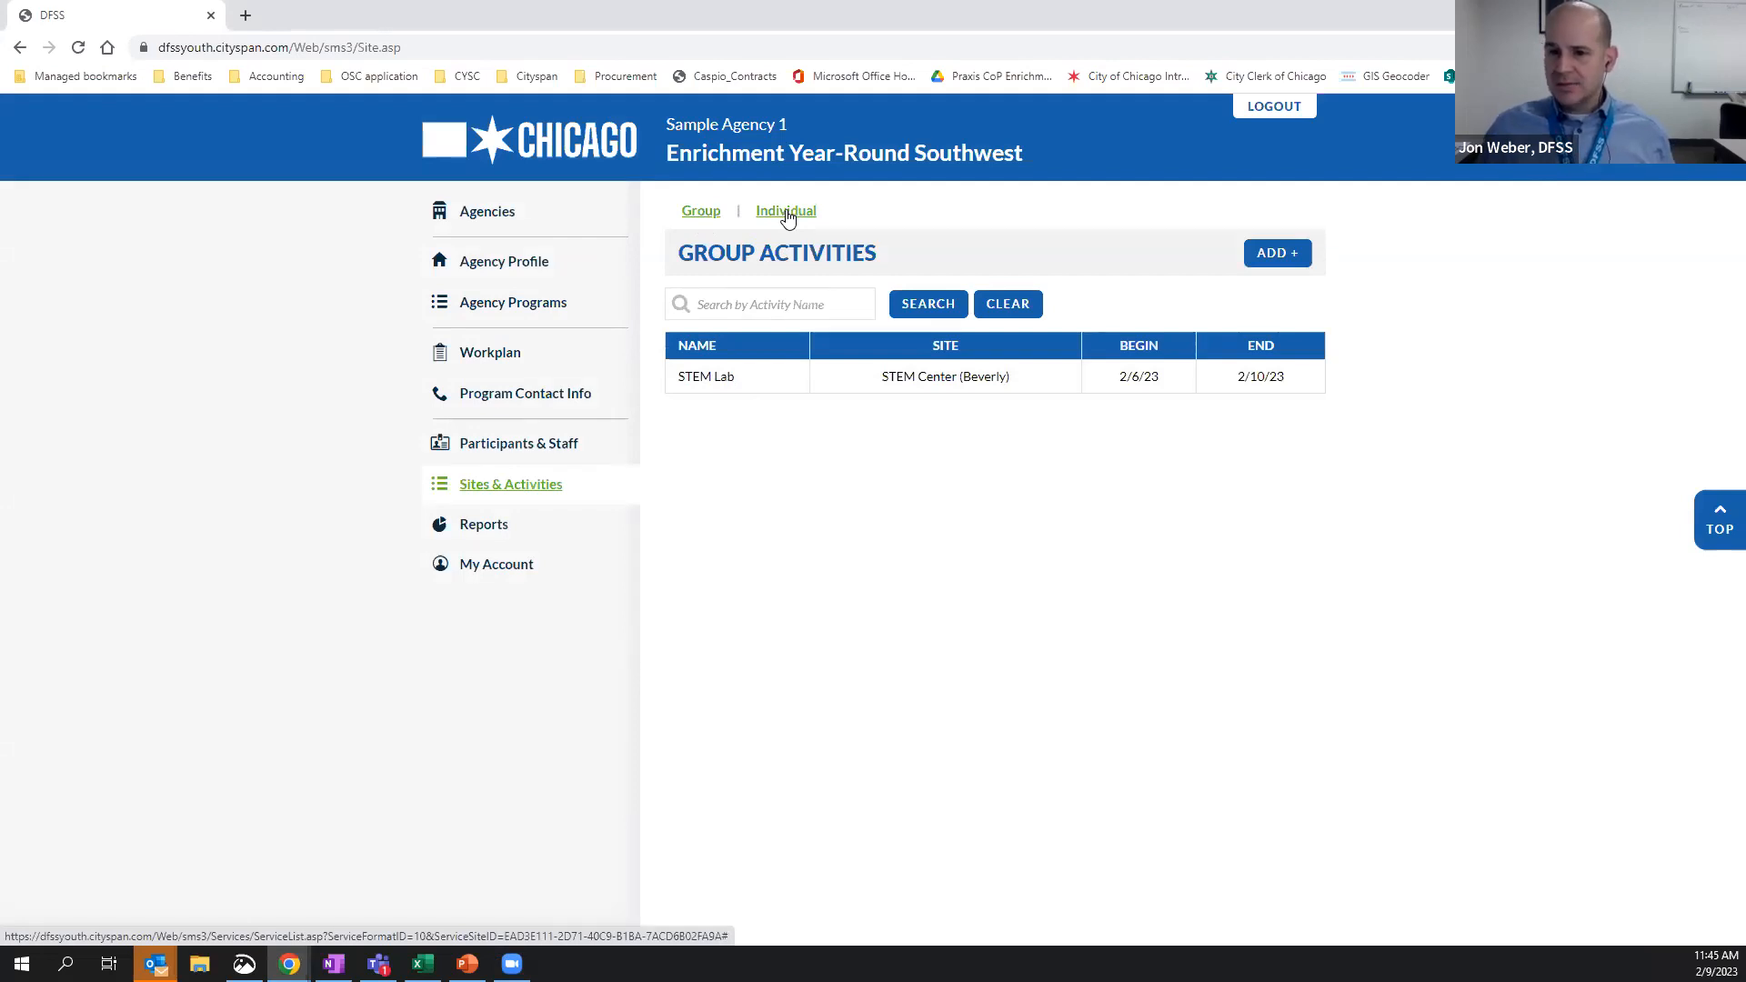
click(751, 305)
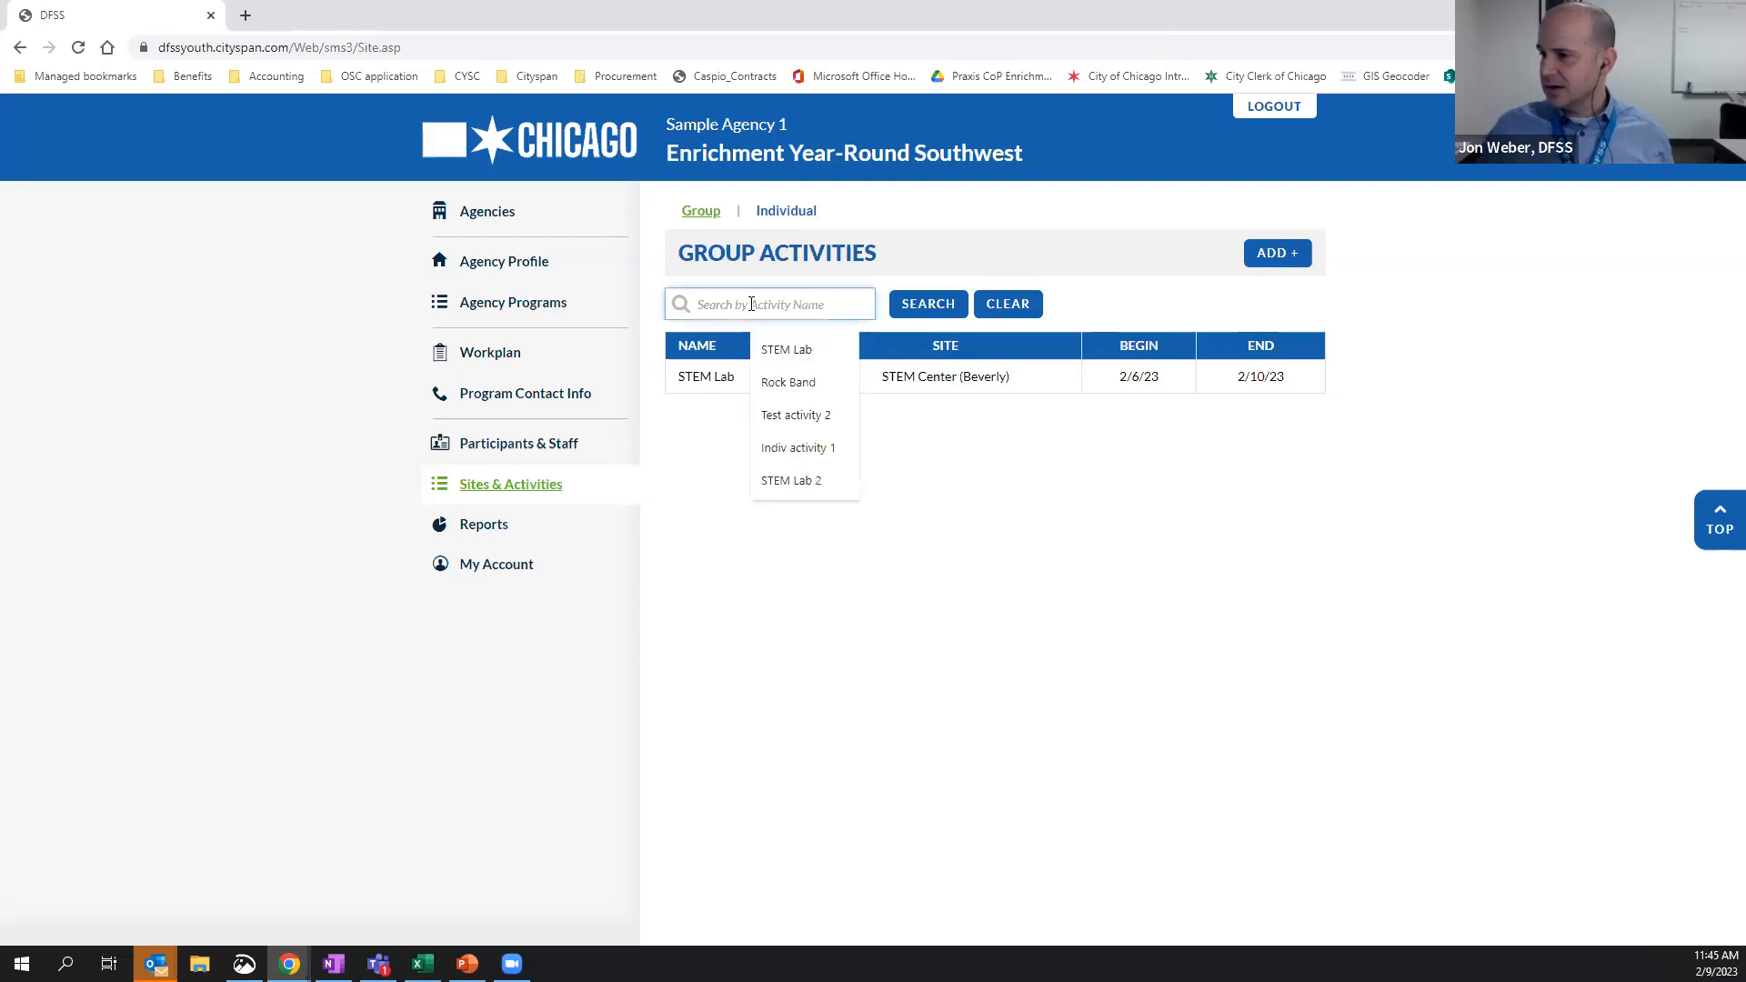
click(1065, 632)
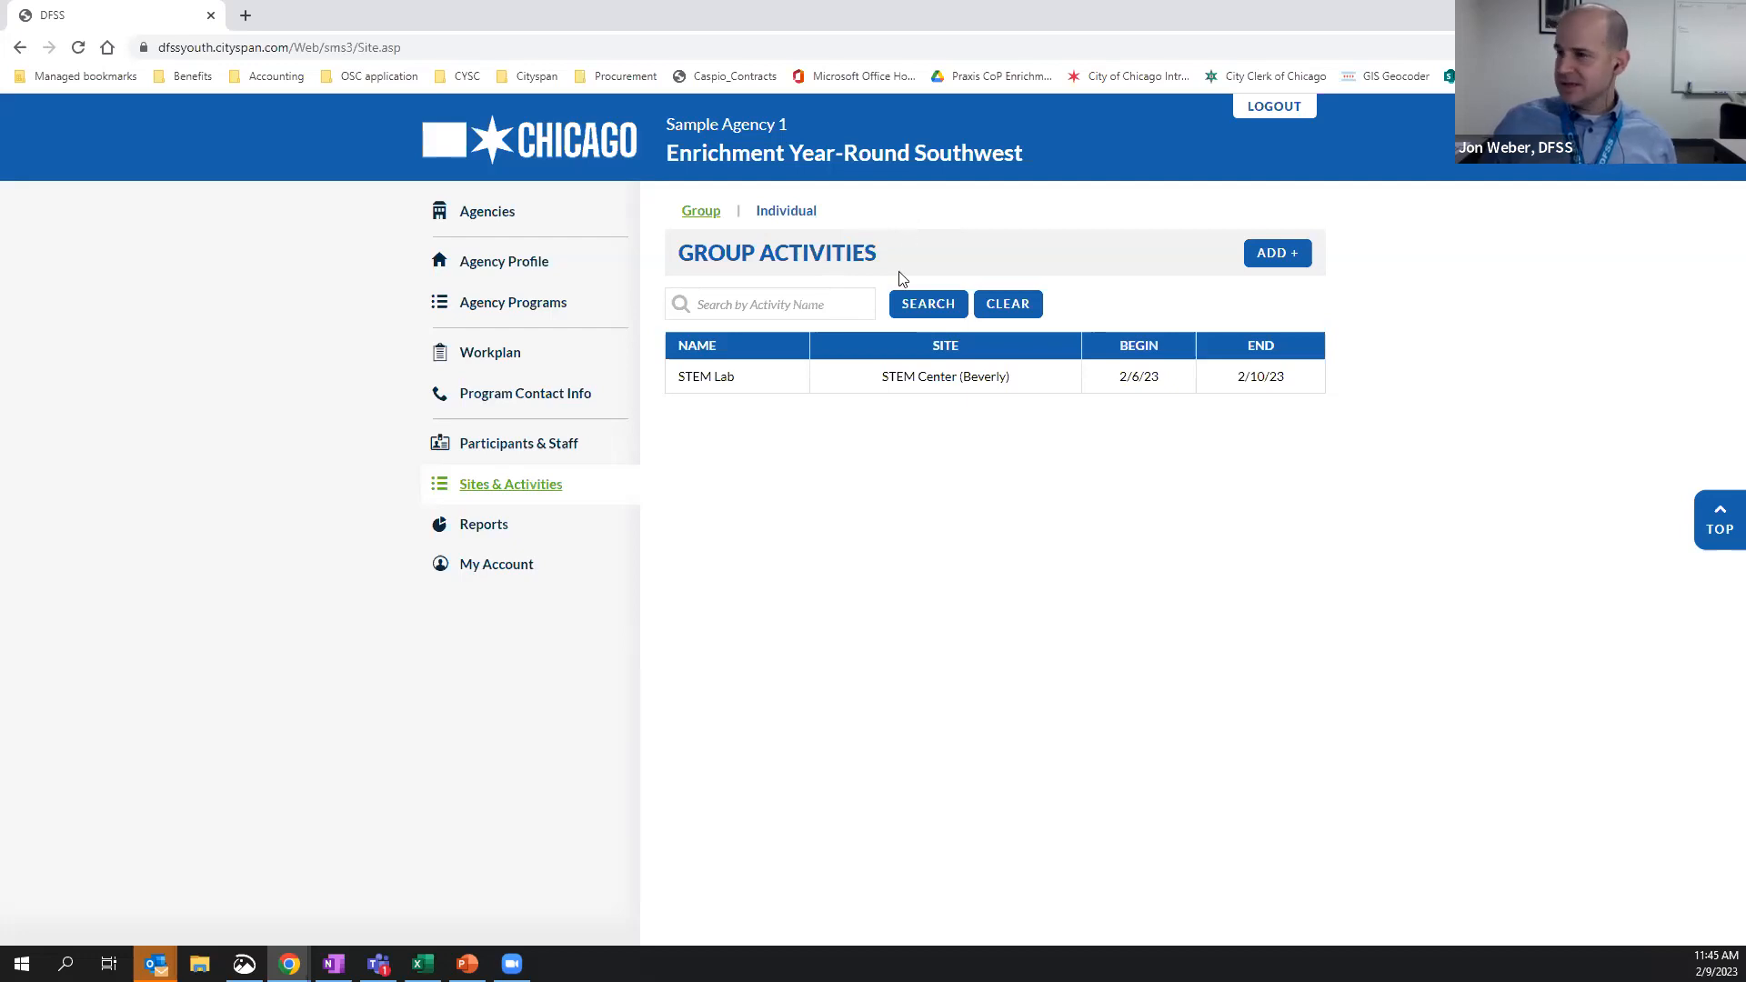
Start a new group activity named "HS coding club" with the description "Coding club"
click(1270, 263)
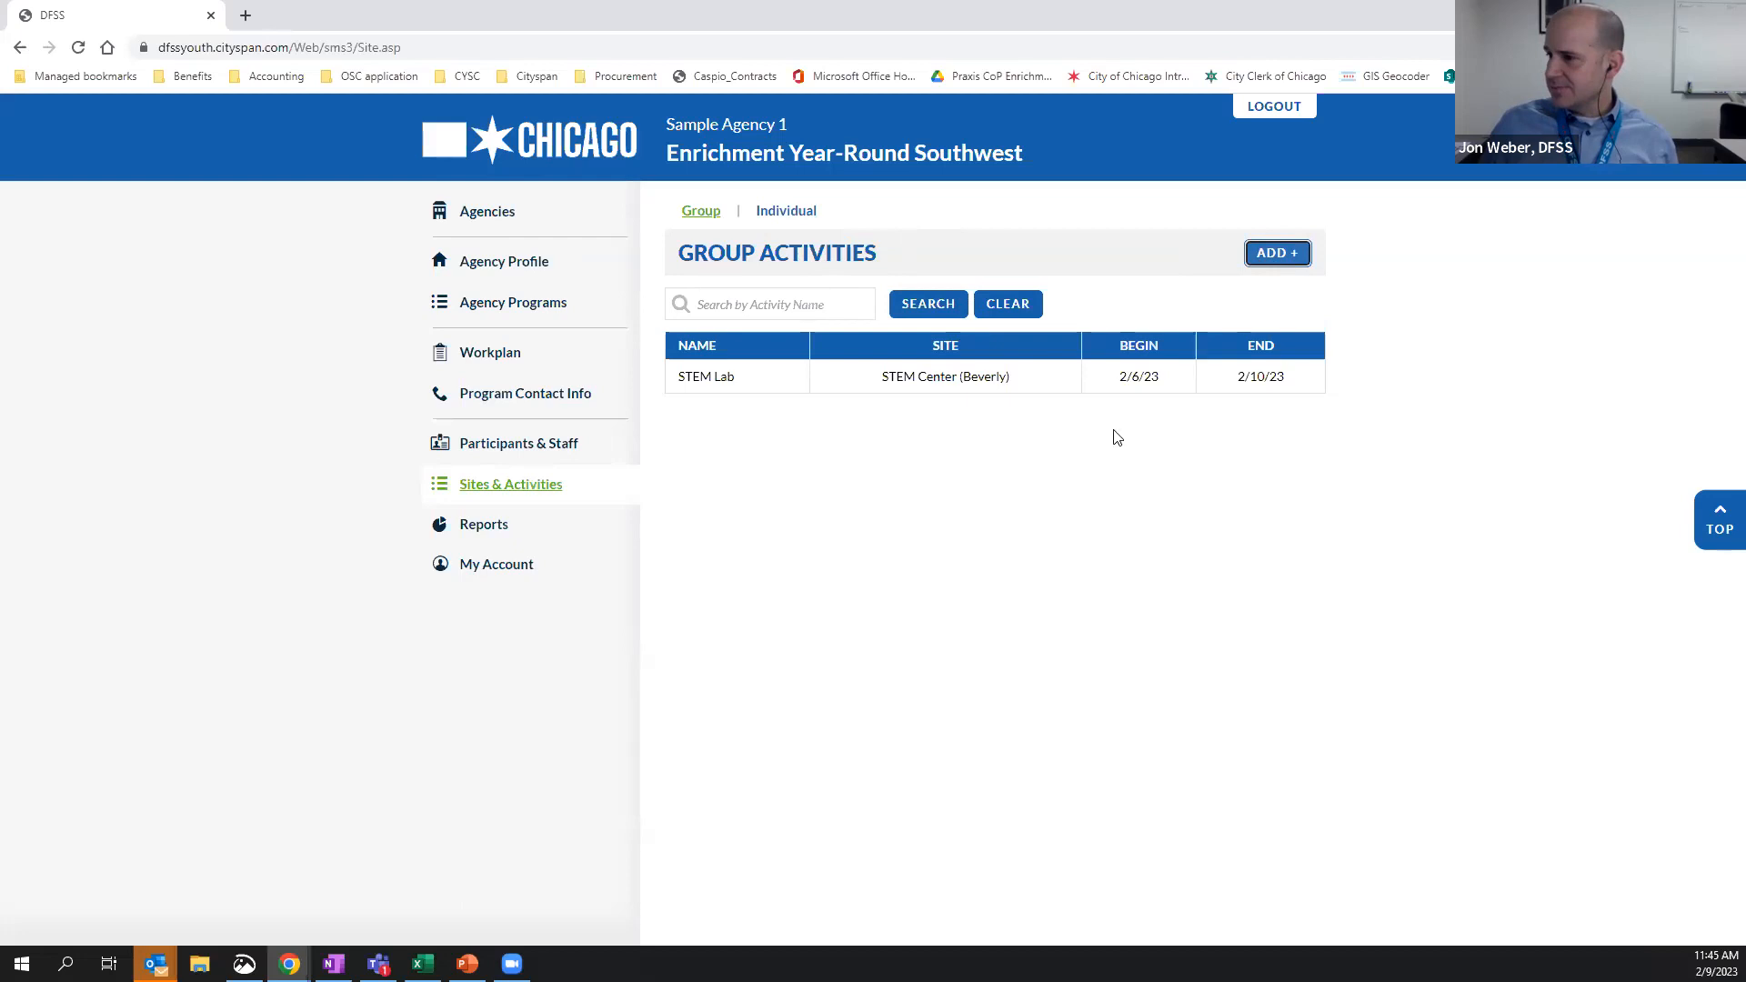
click(934, 341)
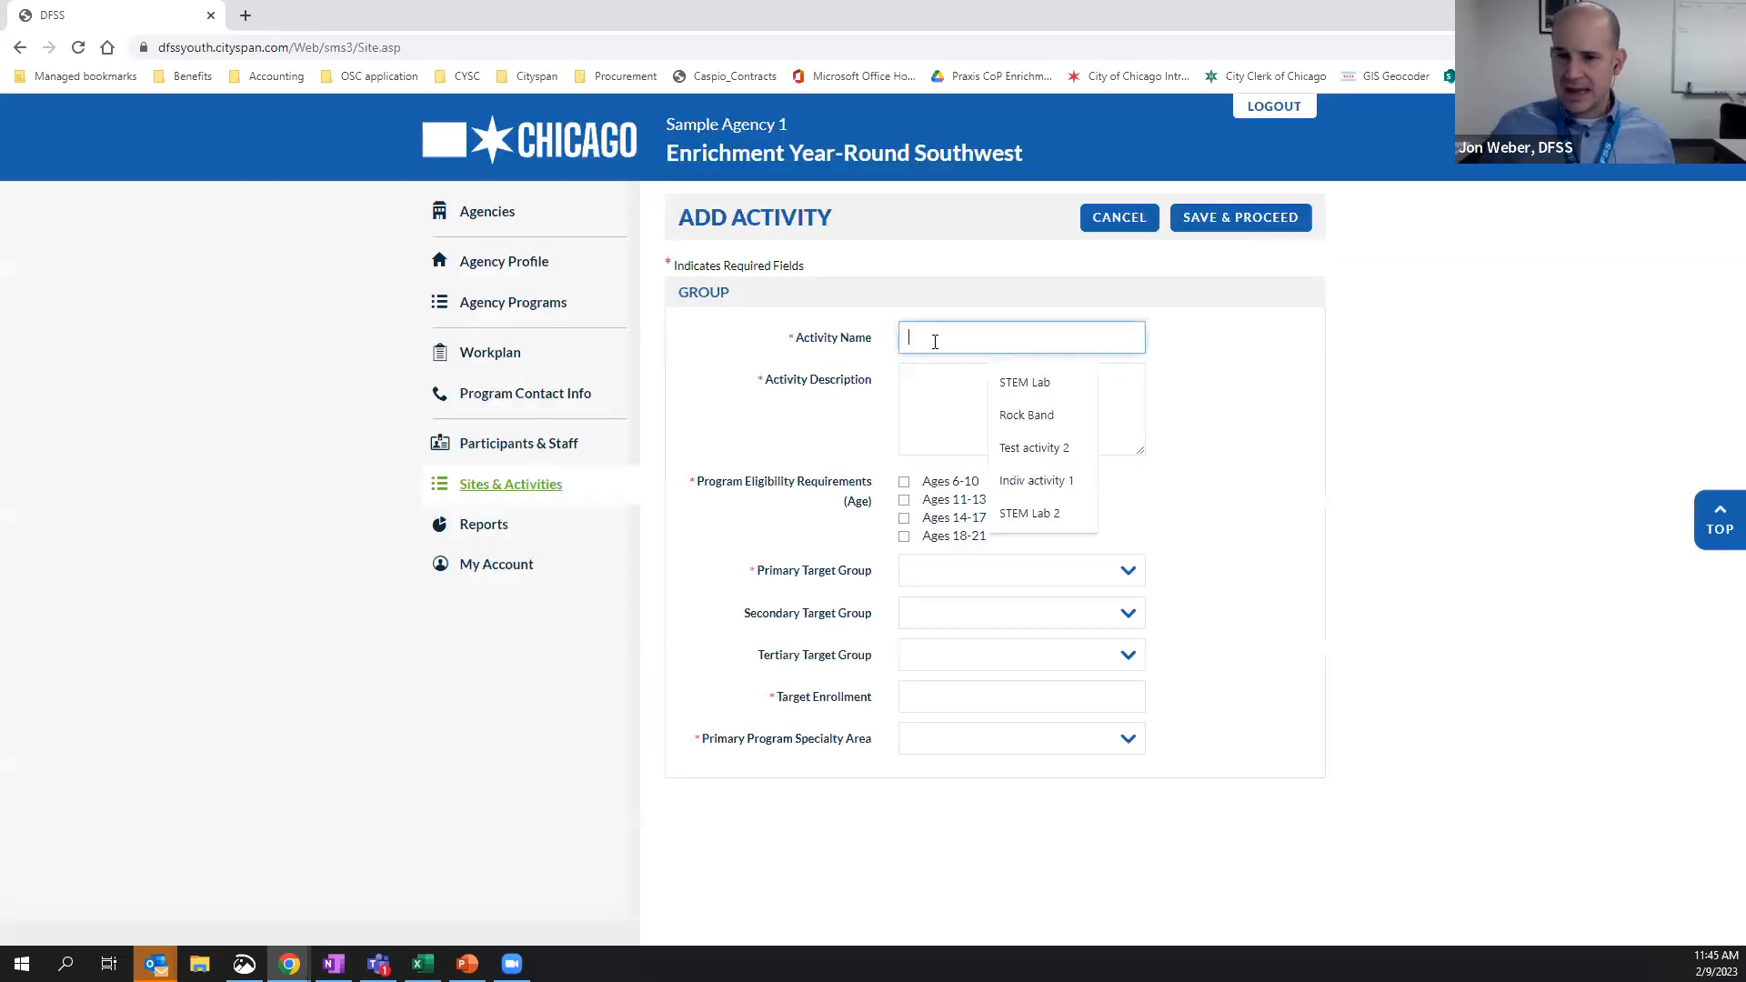
text(HS coding club)
key(Tab)
text(Coding club)
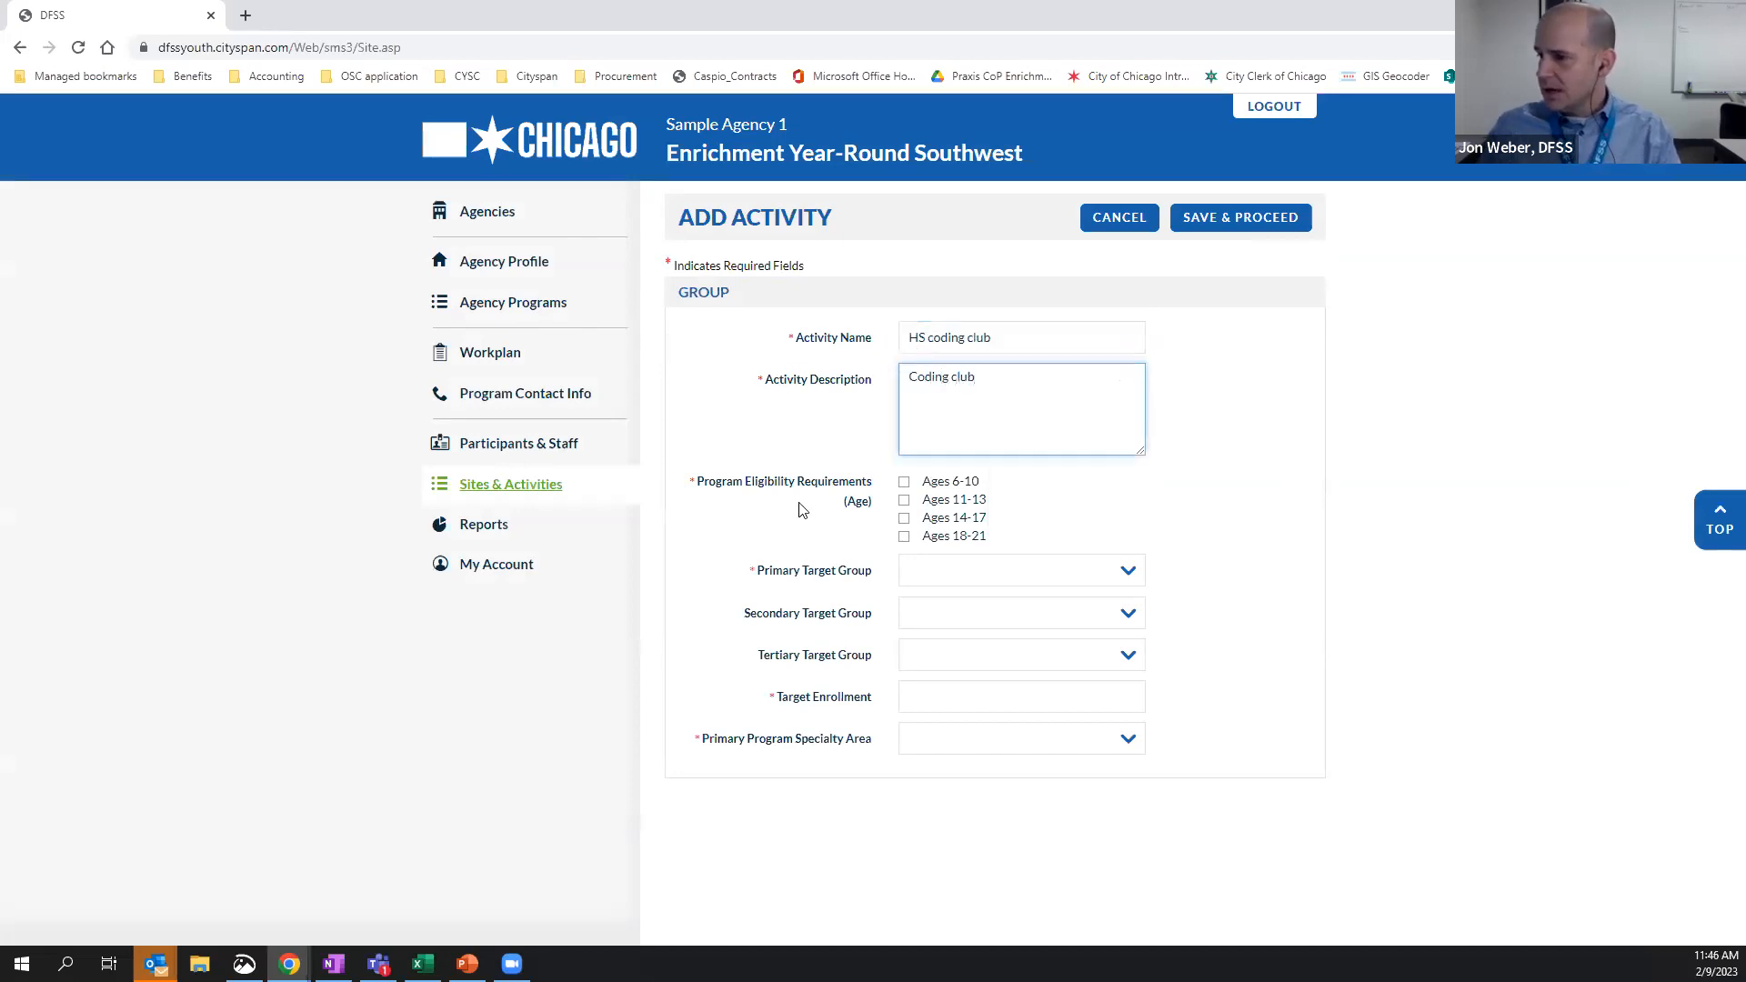
click(725, 446)
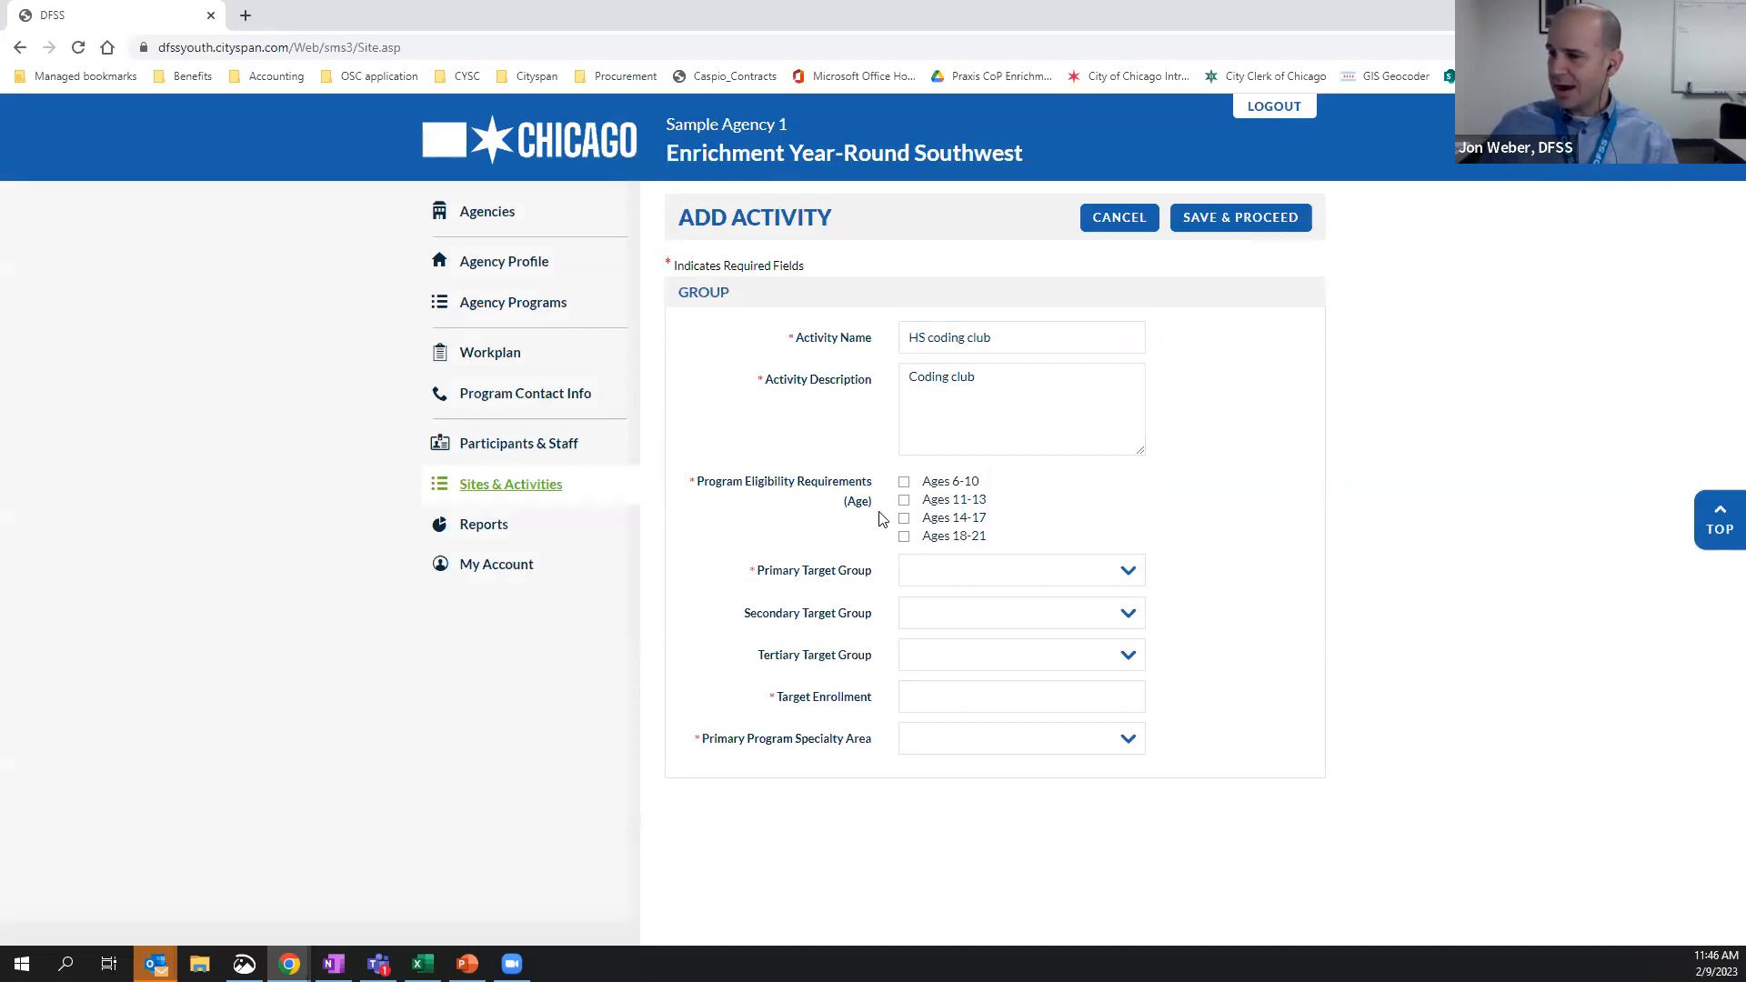
Set the activity's age eligibility to Ages 14-17 and its primary target group to All Youth
click(905, 518)
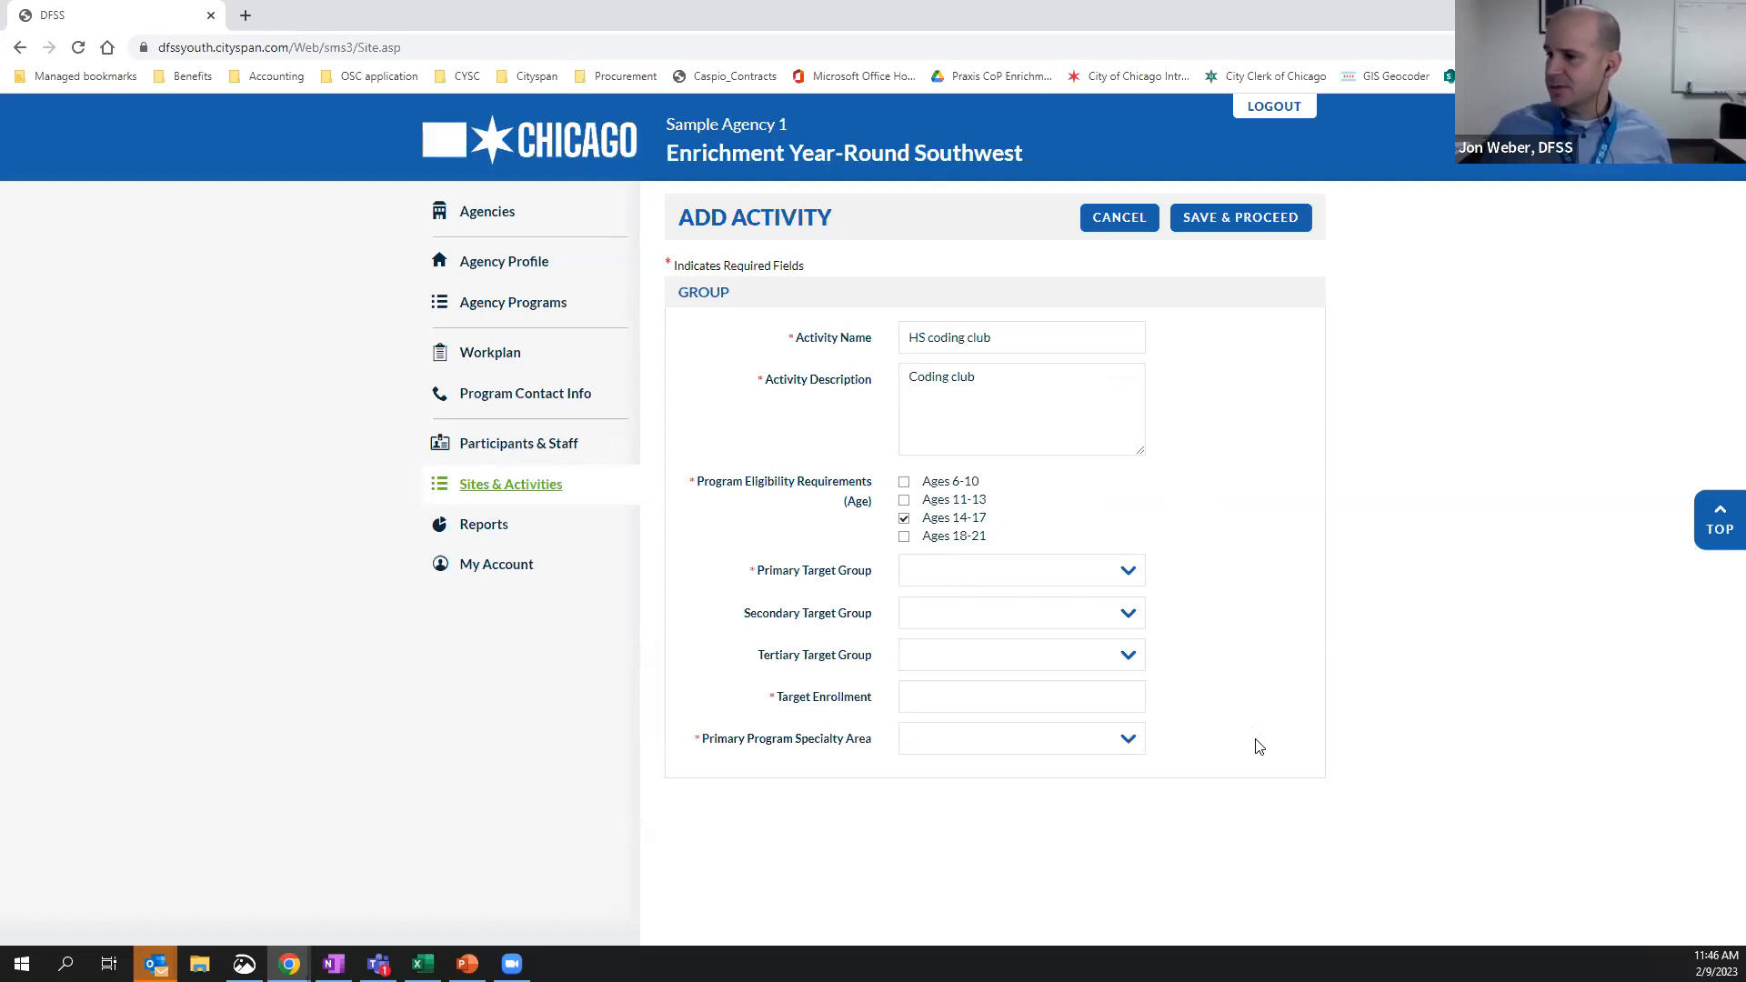
click(1132, 574)
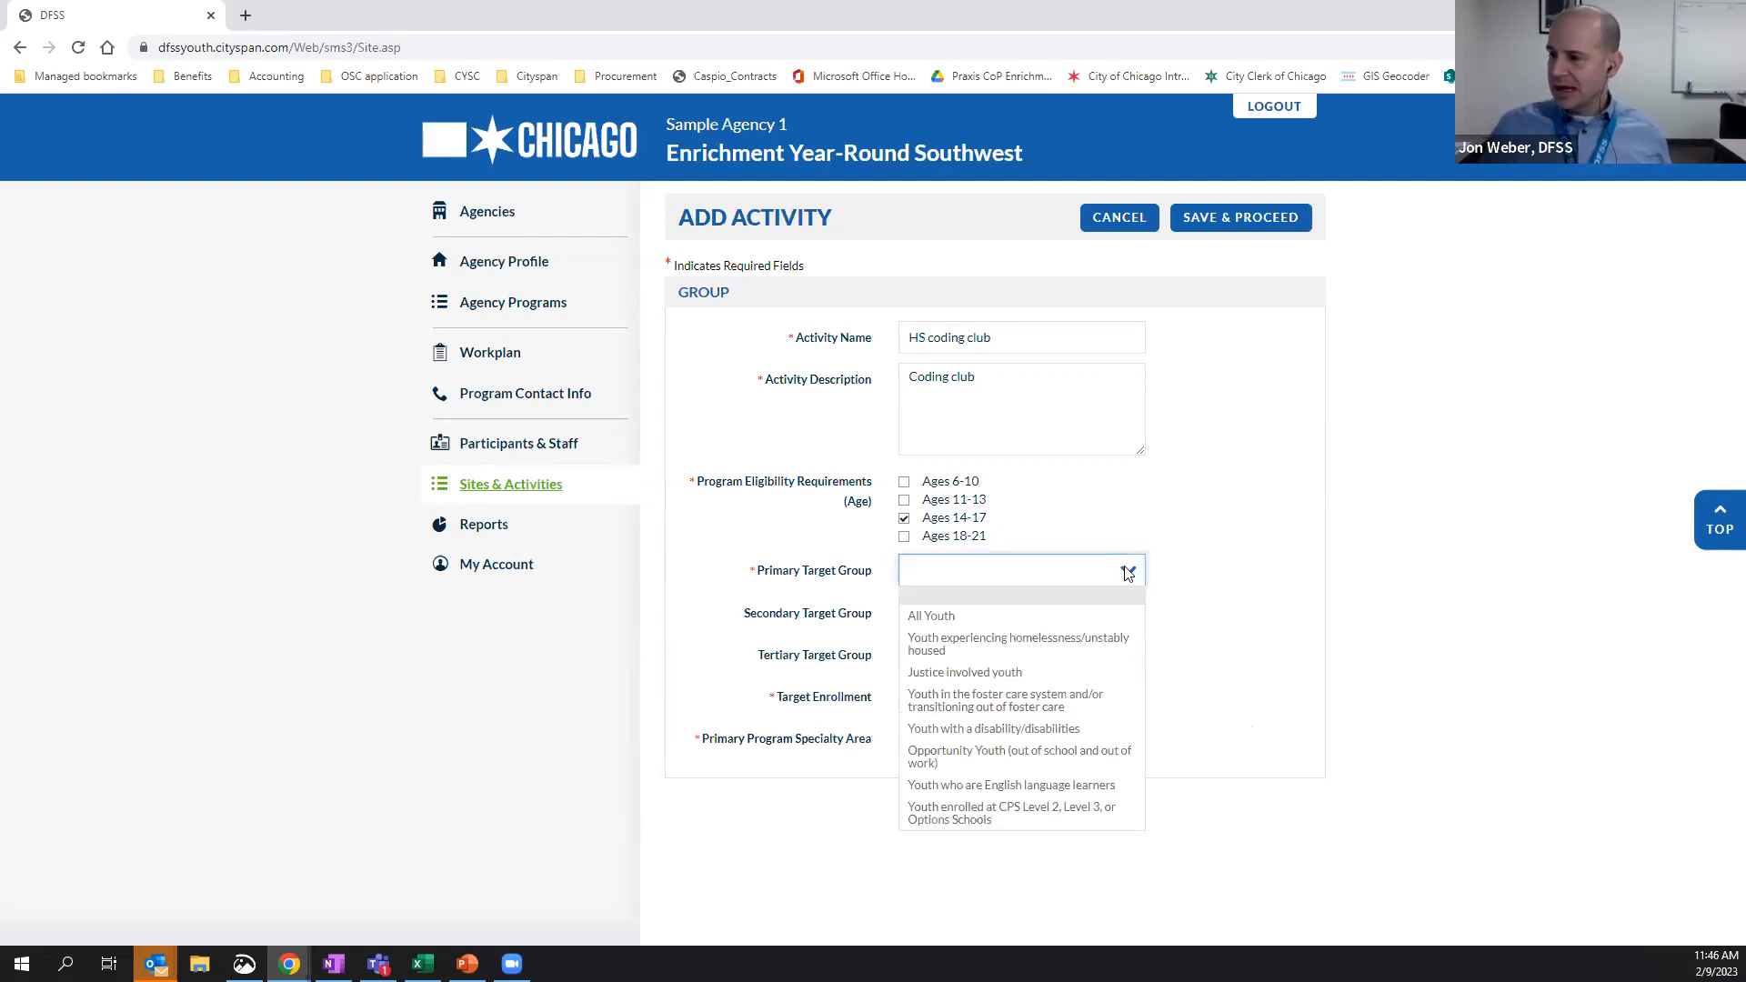
click(967, 617)
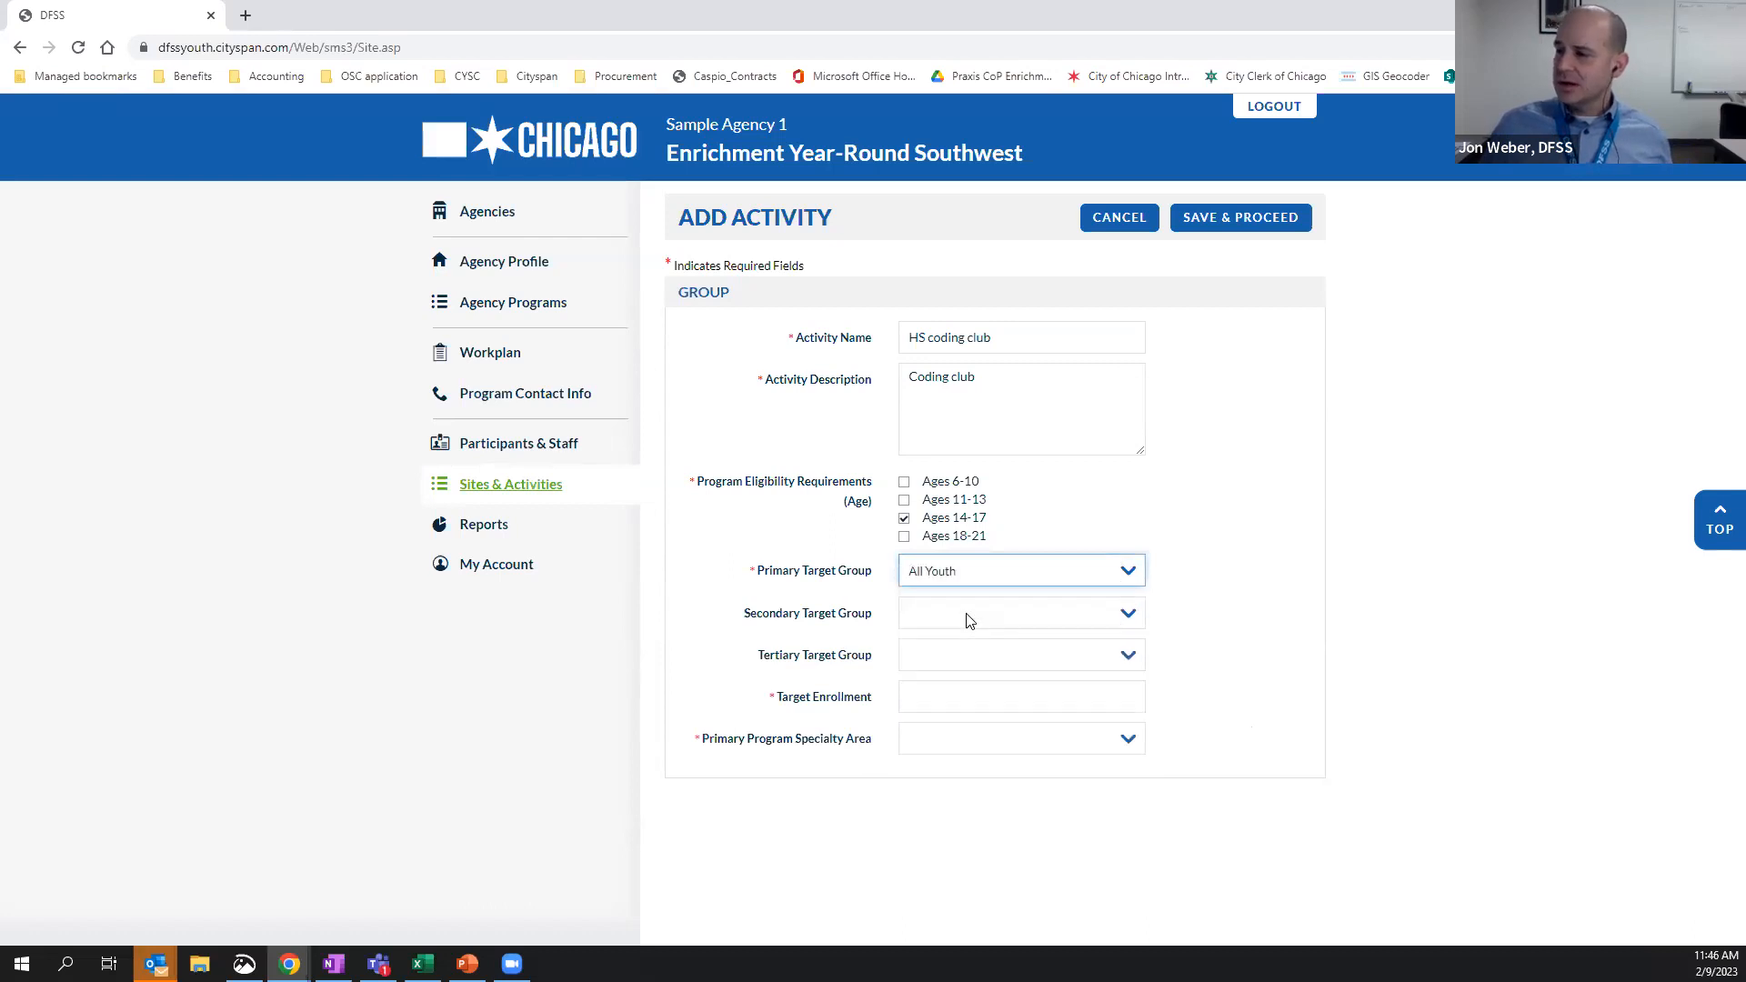
click(1131, 573)
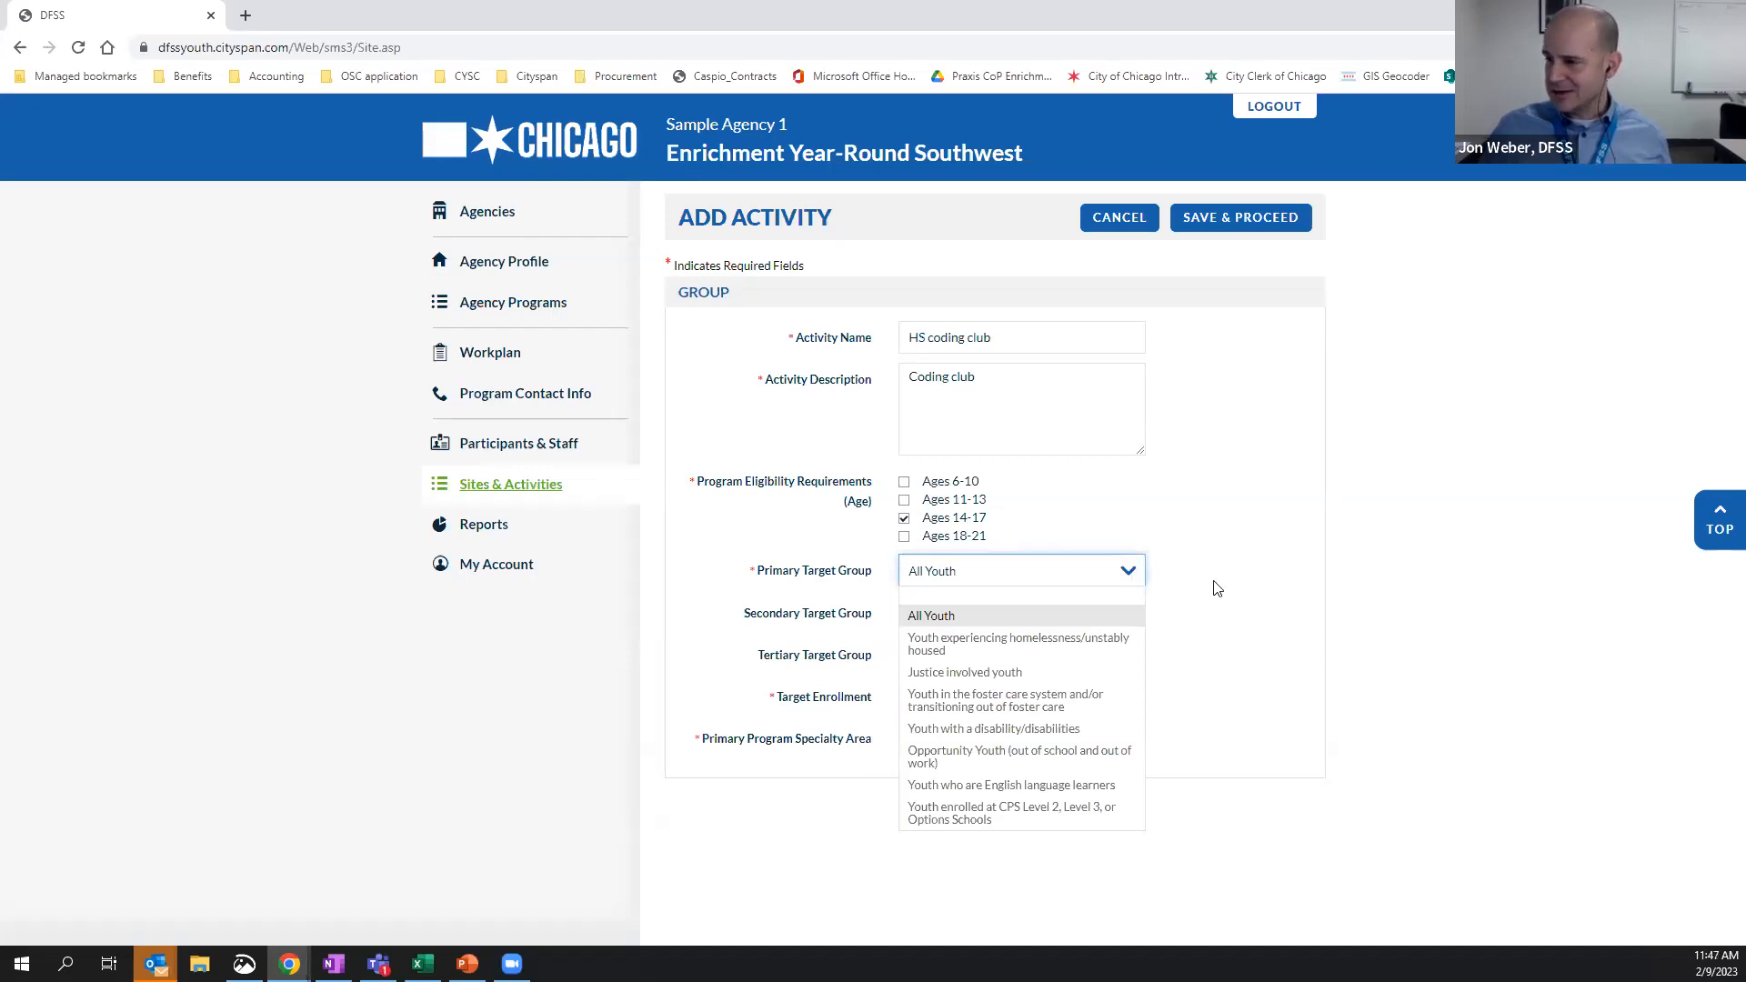
click(967, 571)
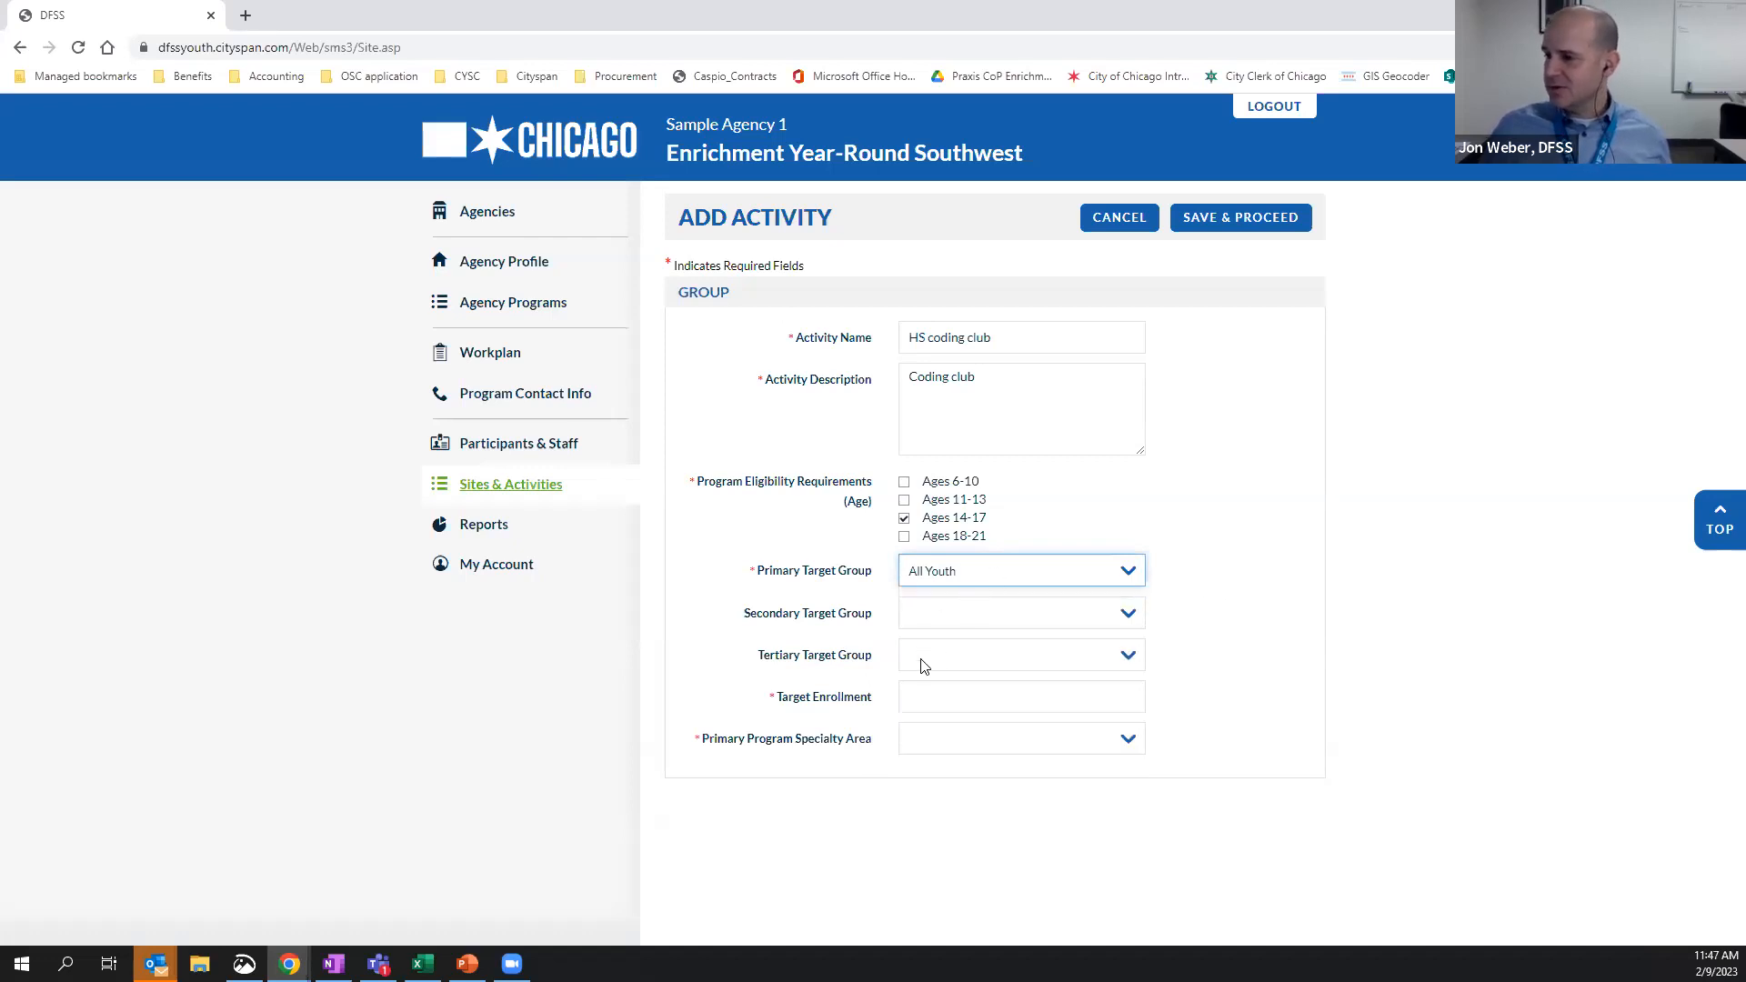
Set target enrollment to 15 and primary specialty area to Science, Technology, Engineering, and Math, and save the activity
click(1124, 697)
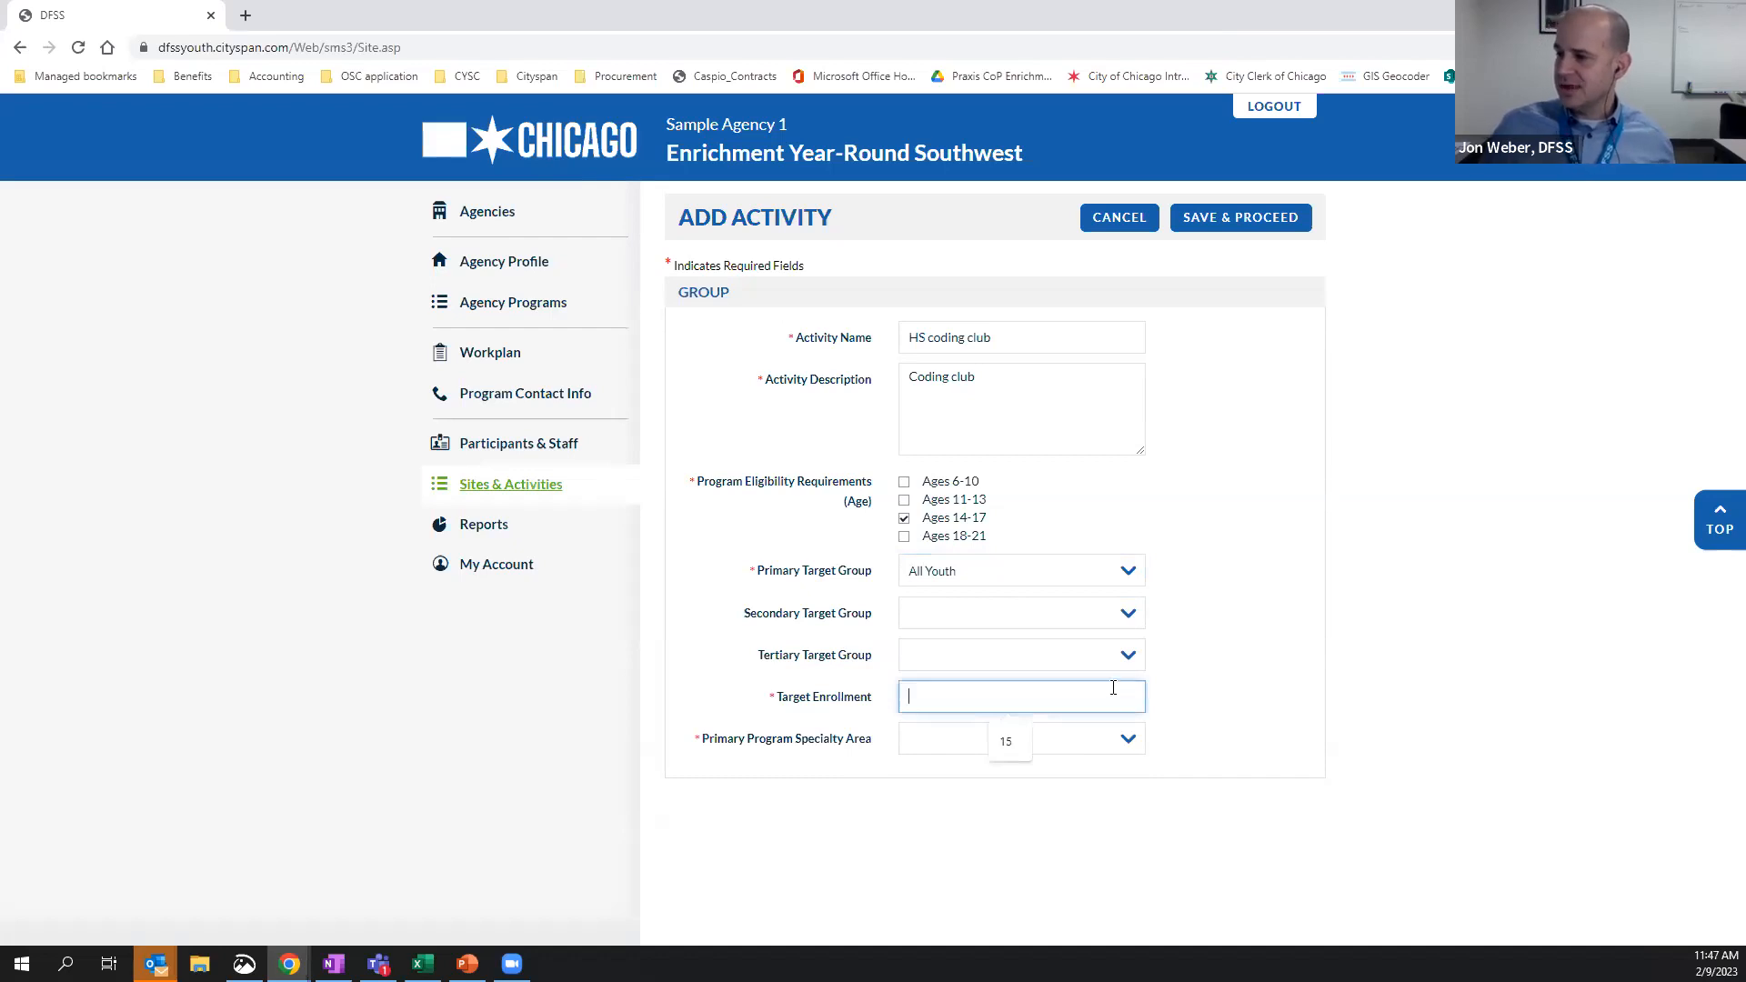
click(1010, 751)
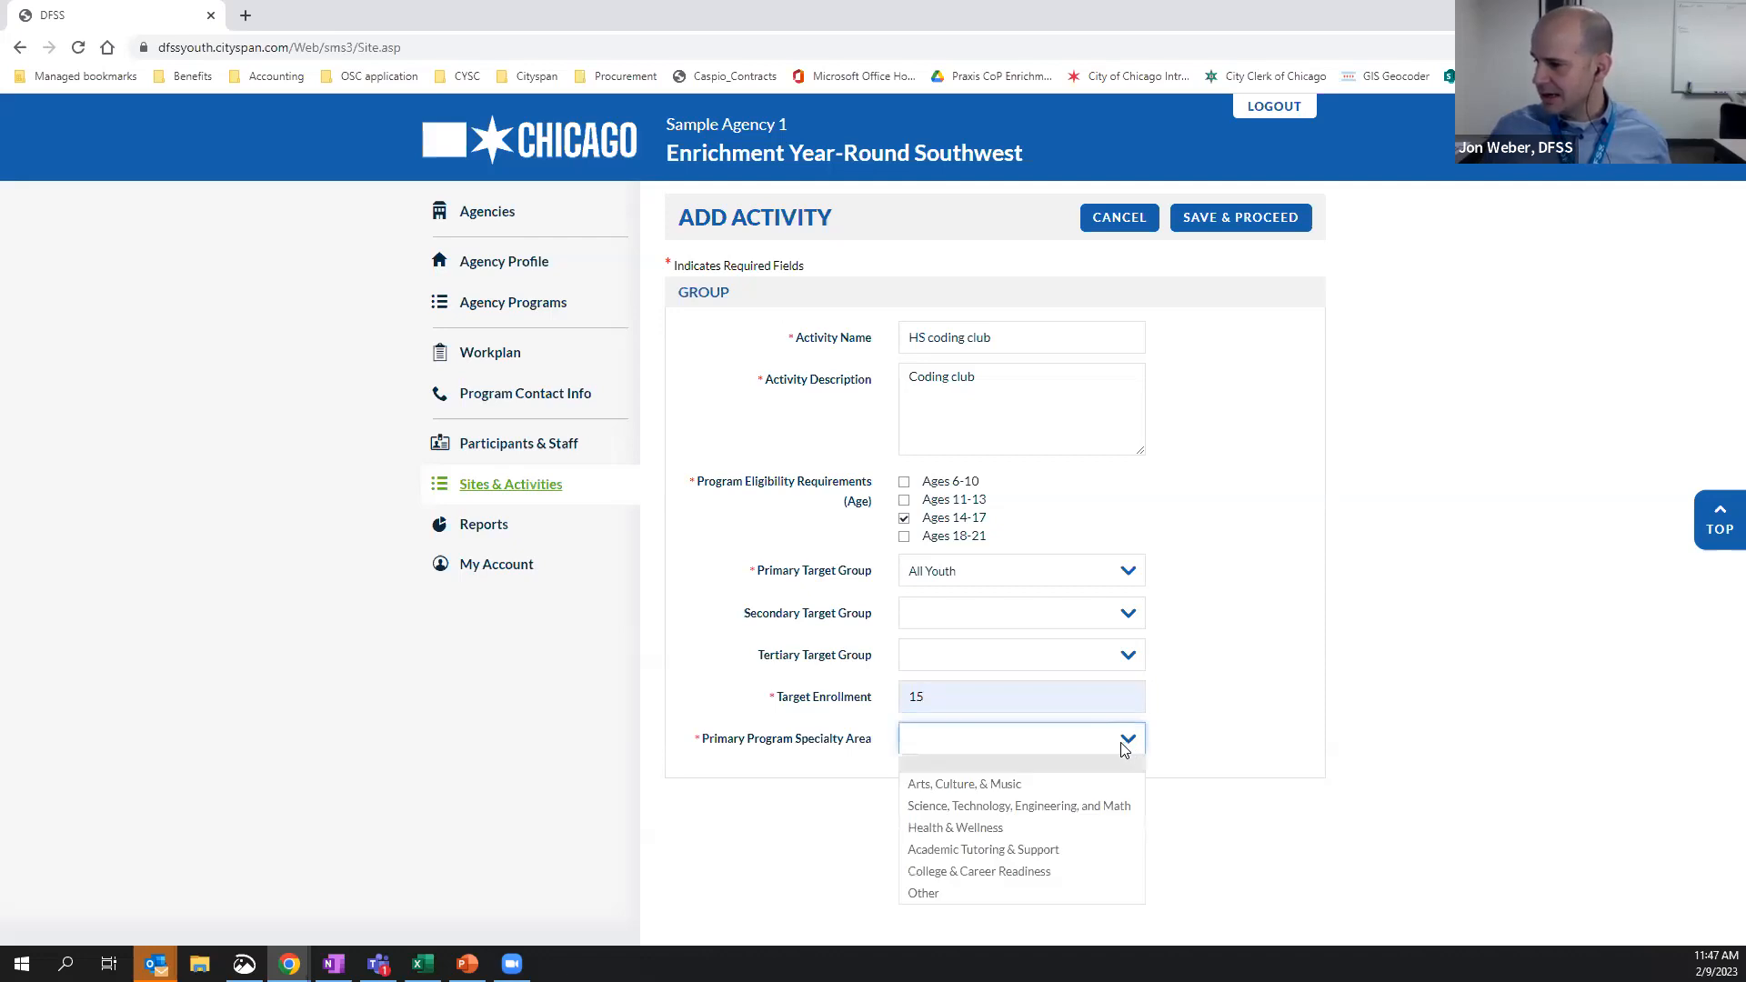
click(1018, 806)
click(1236, 229)
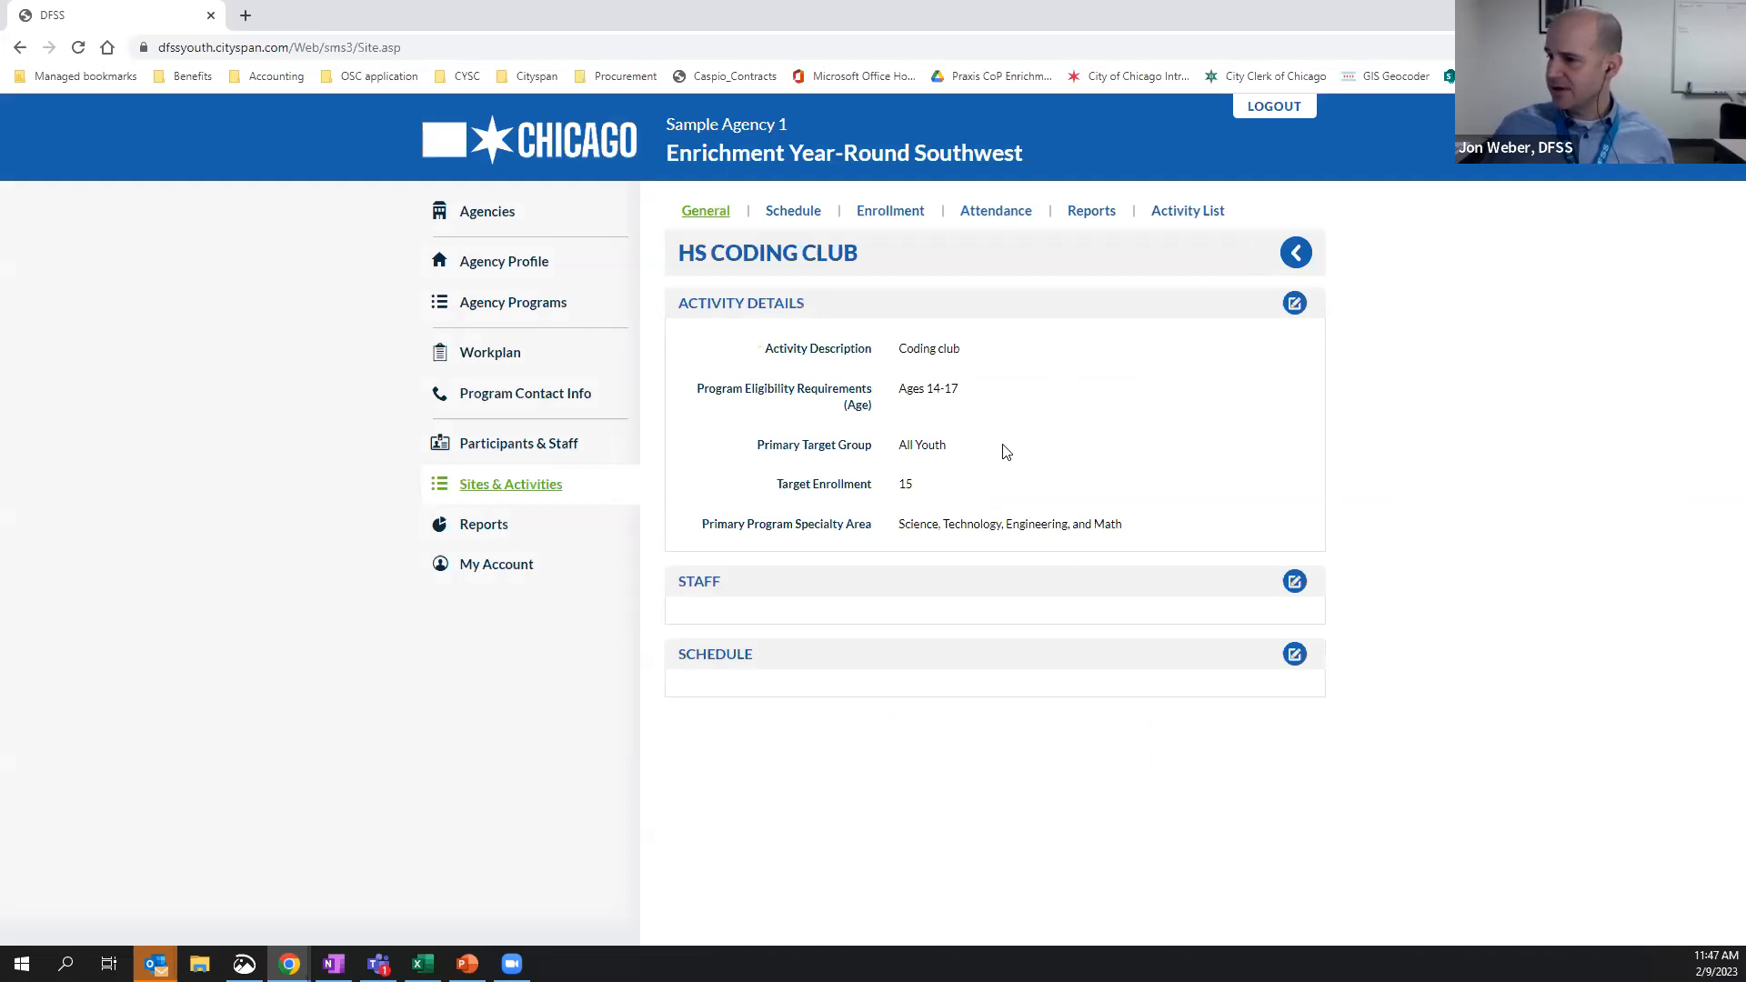
Open staff assignment for the HS coding club, read the Staff Name help, and select a staff member with the Volunteer role
click(1300, 585)
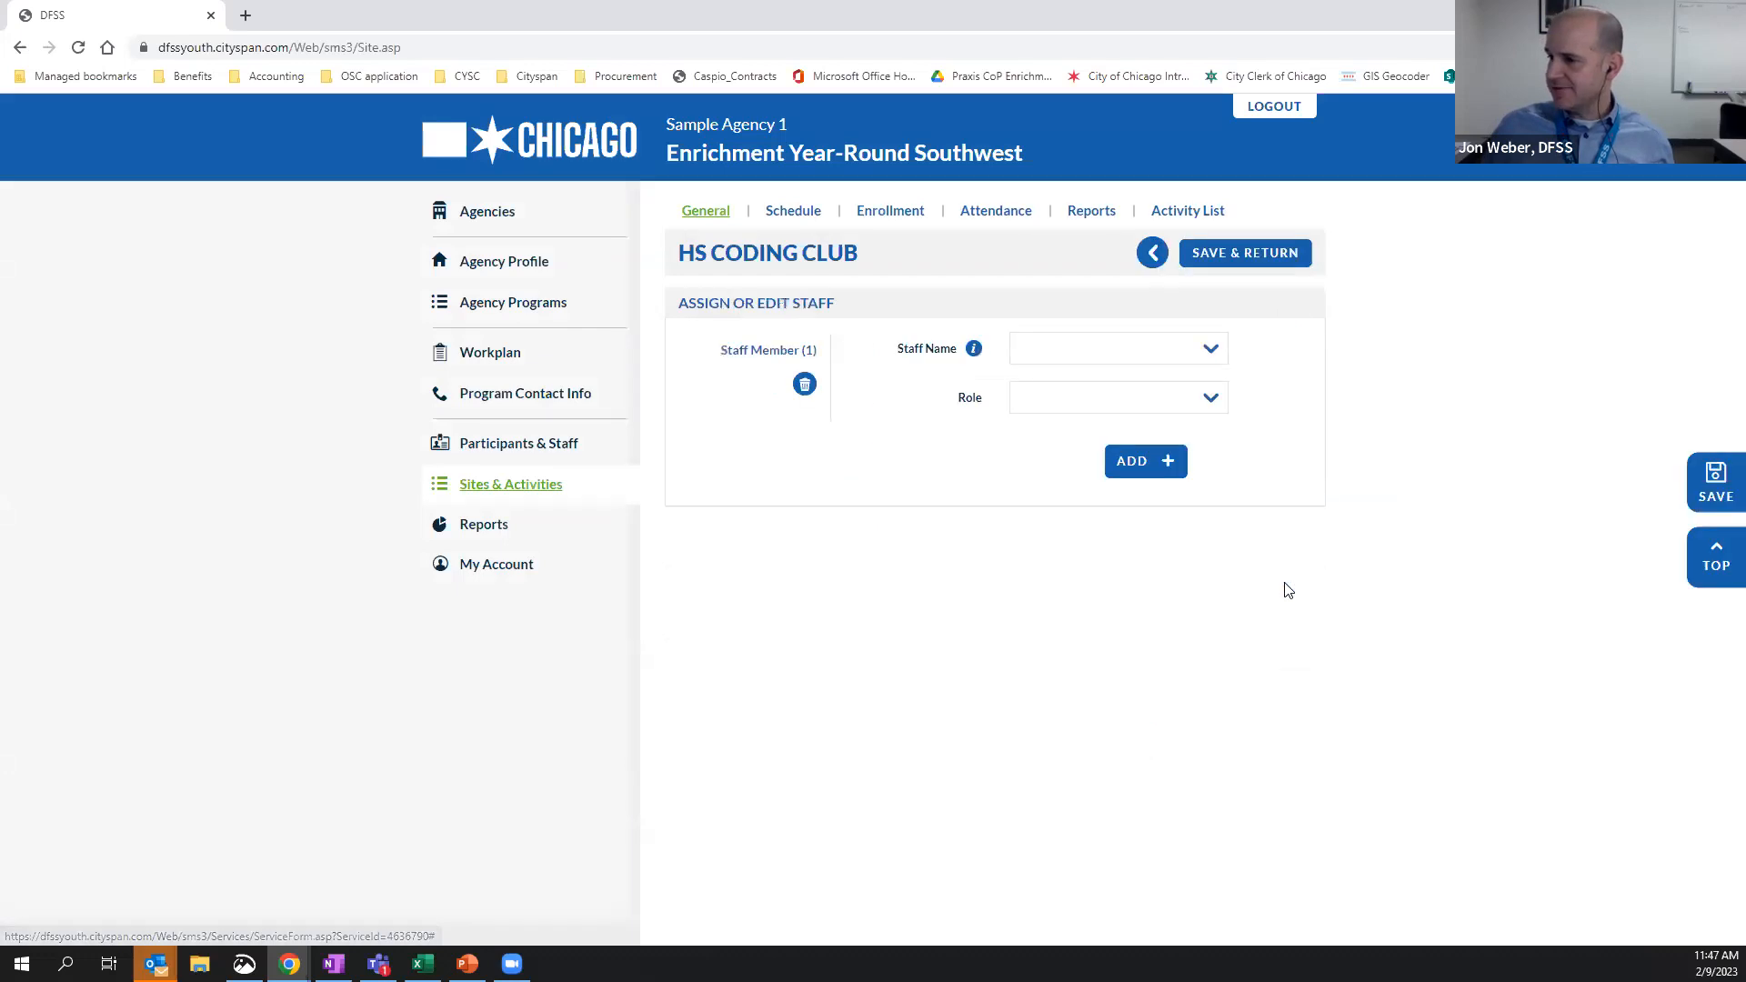
mouse_move(973, 353)
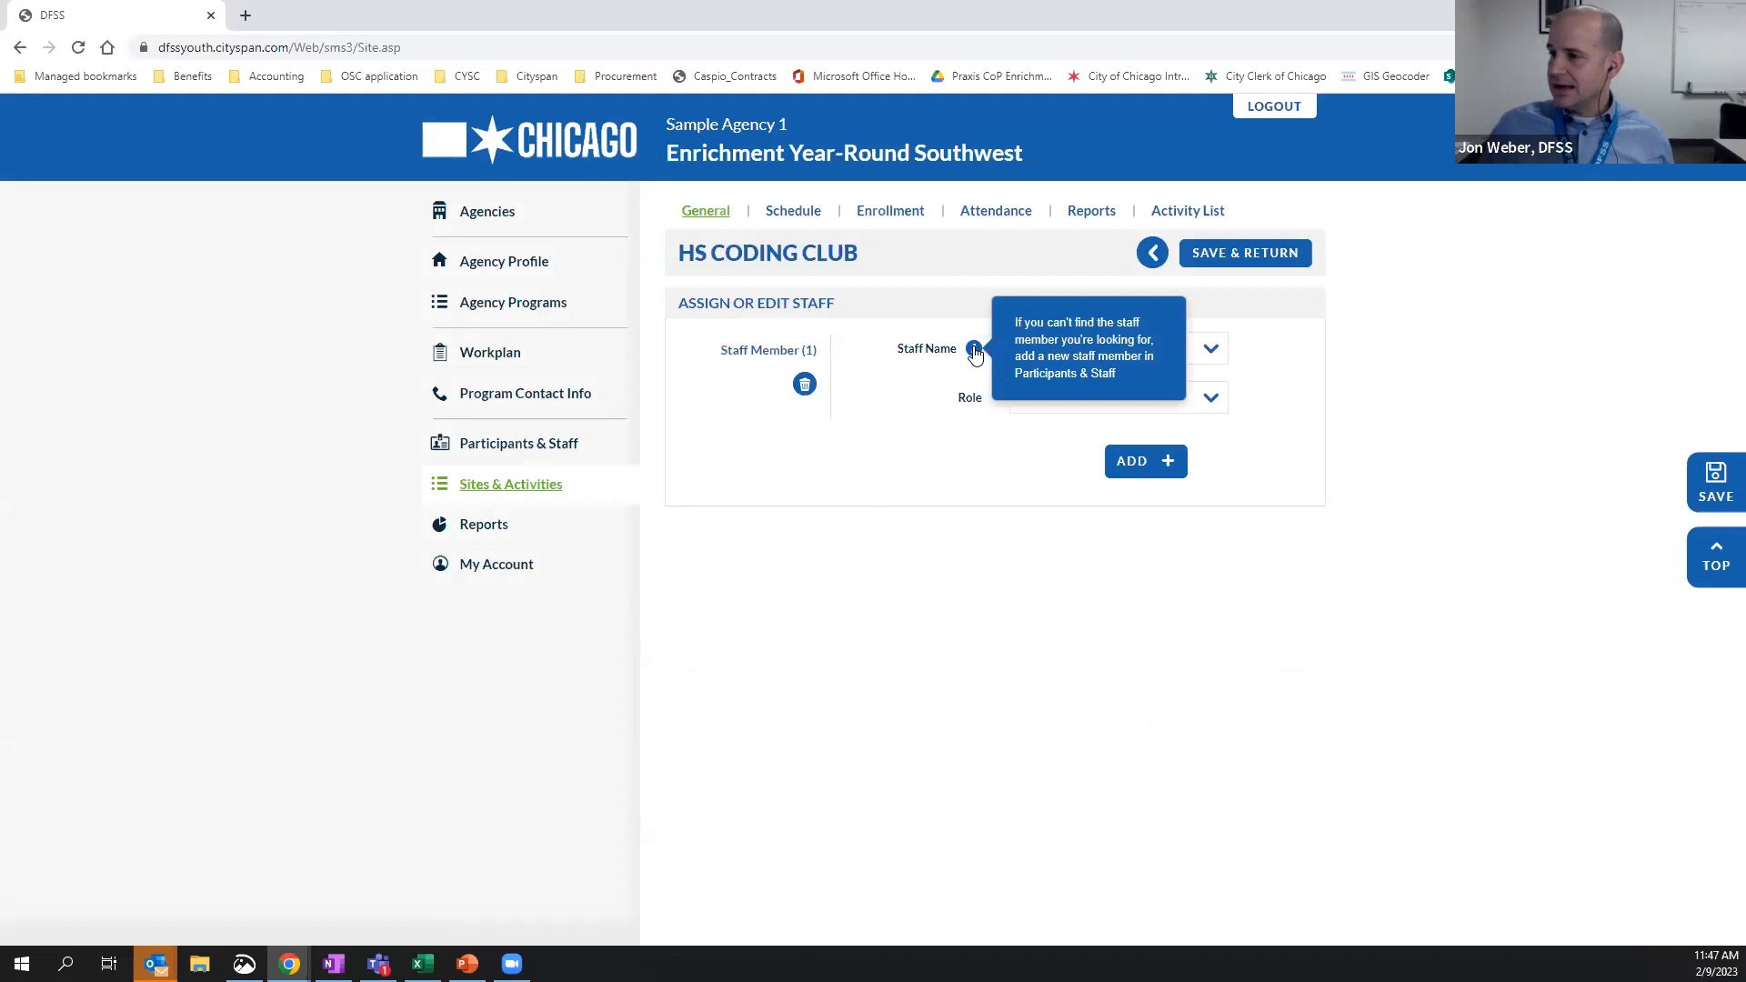
click(1217, 352)
click(1218, 353)
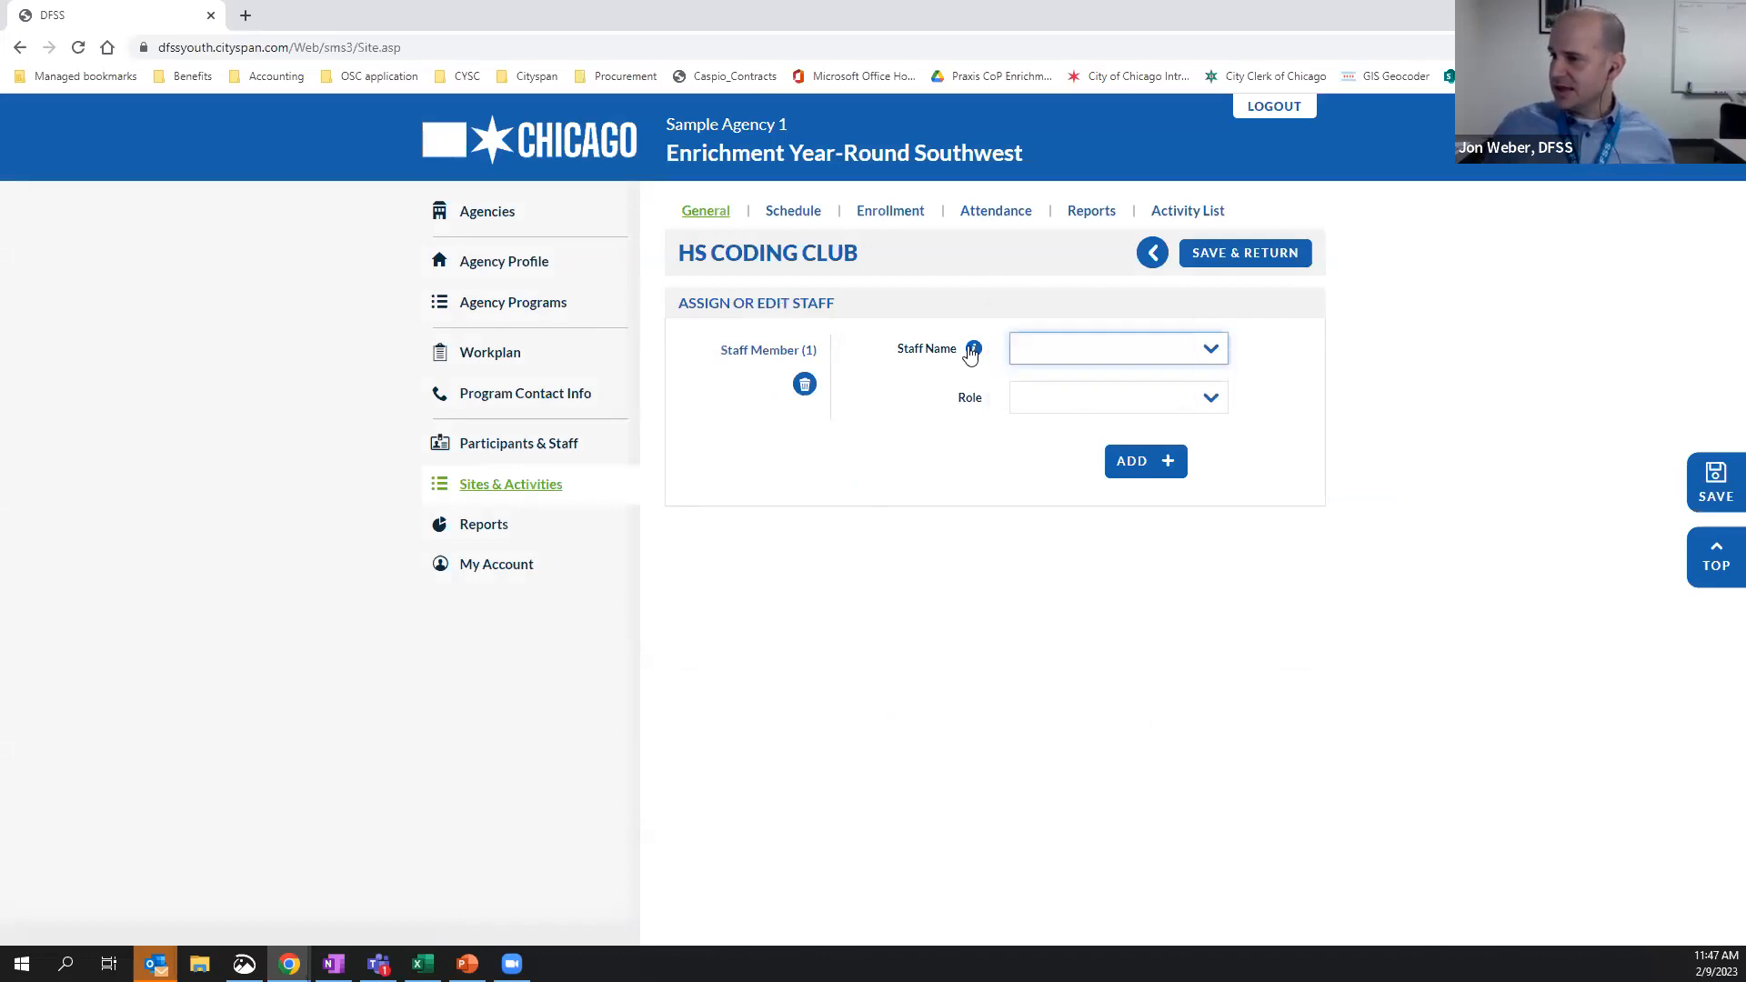
mouse_move(971, 352)
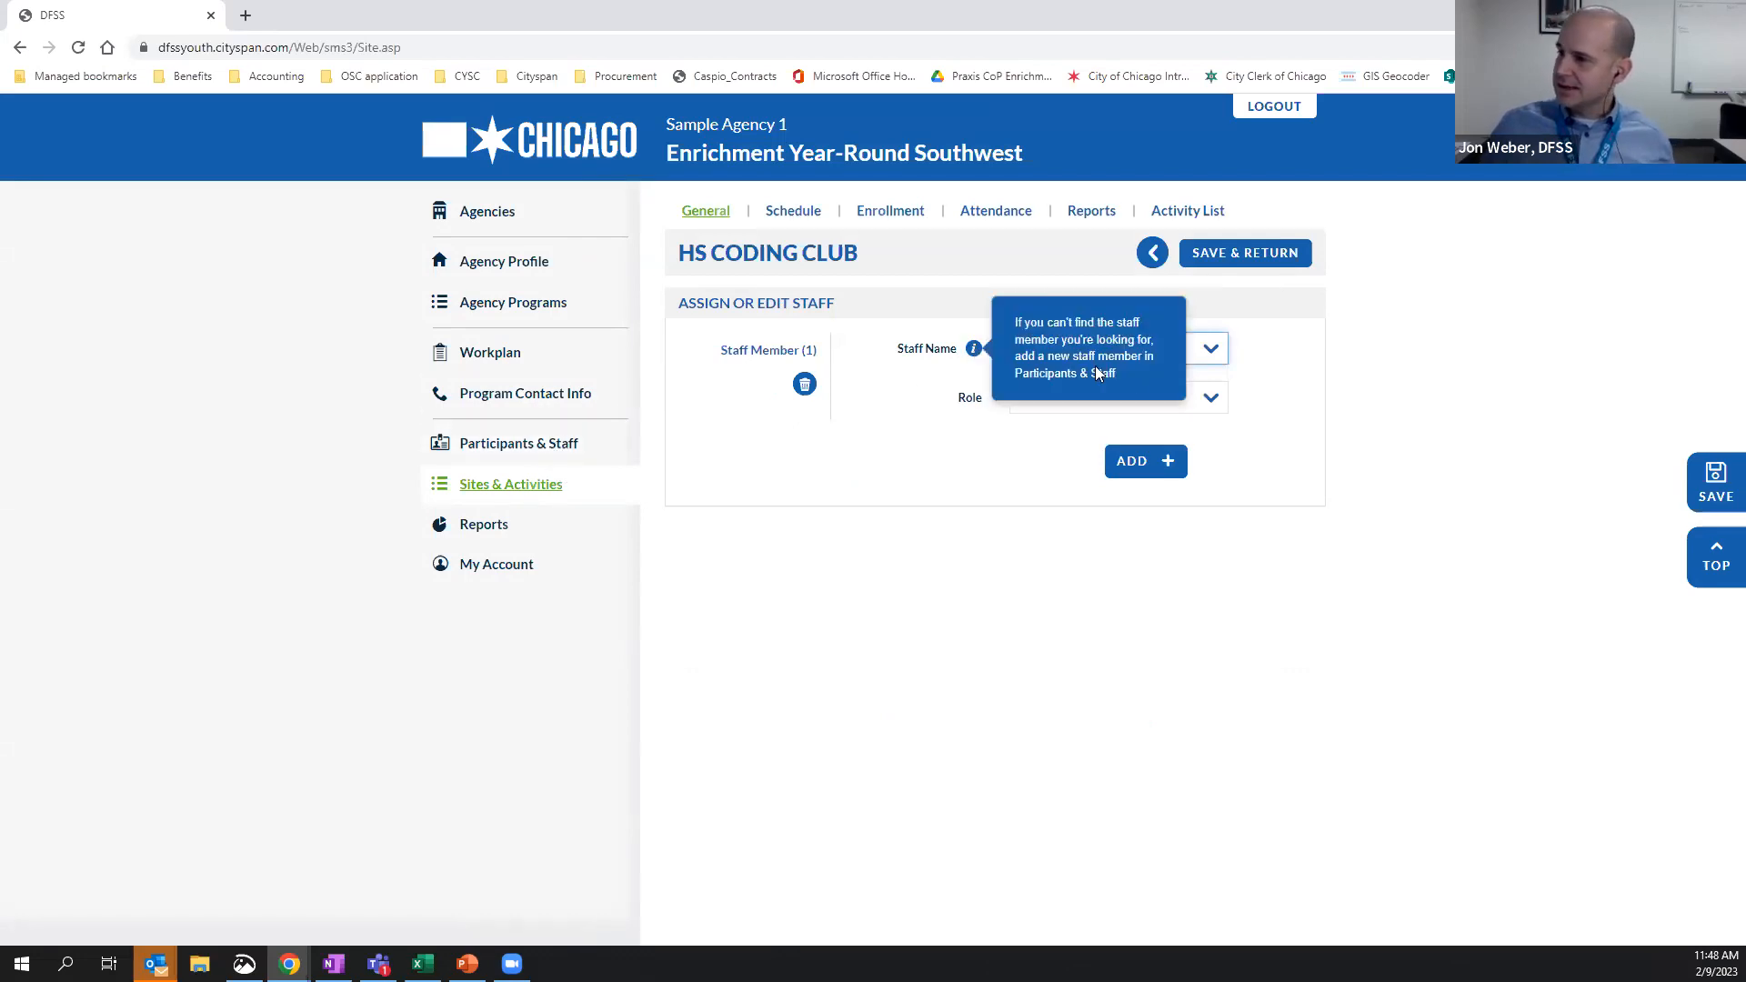
click(1218, 351)
click(1086, 398)
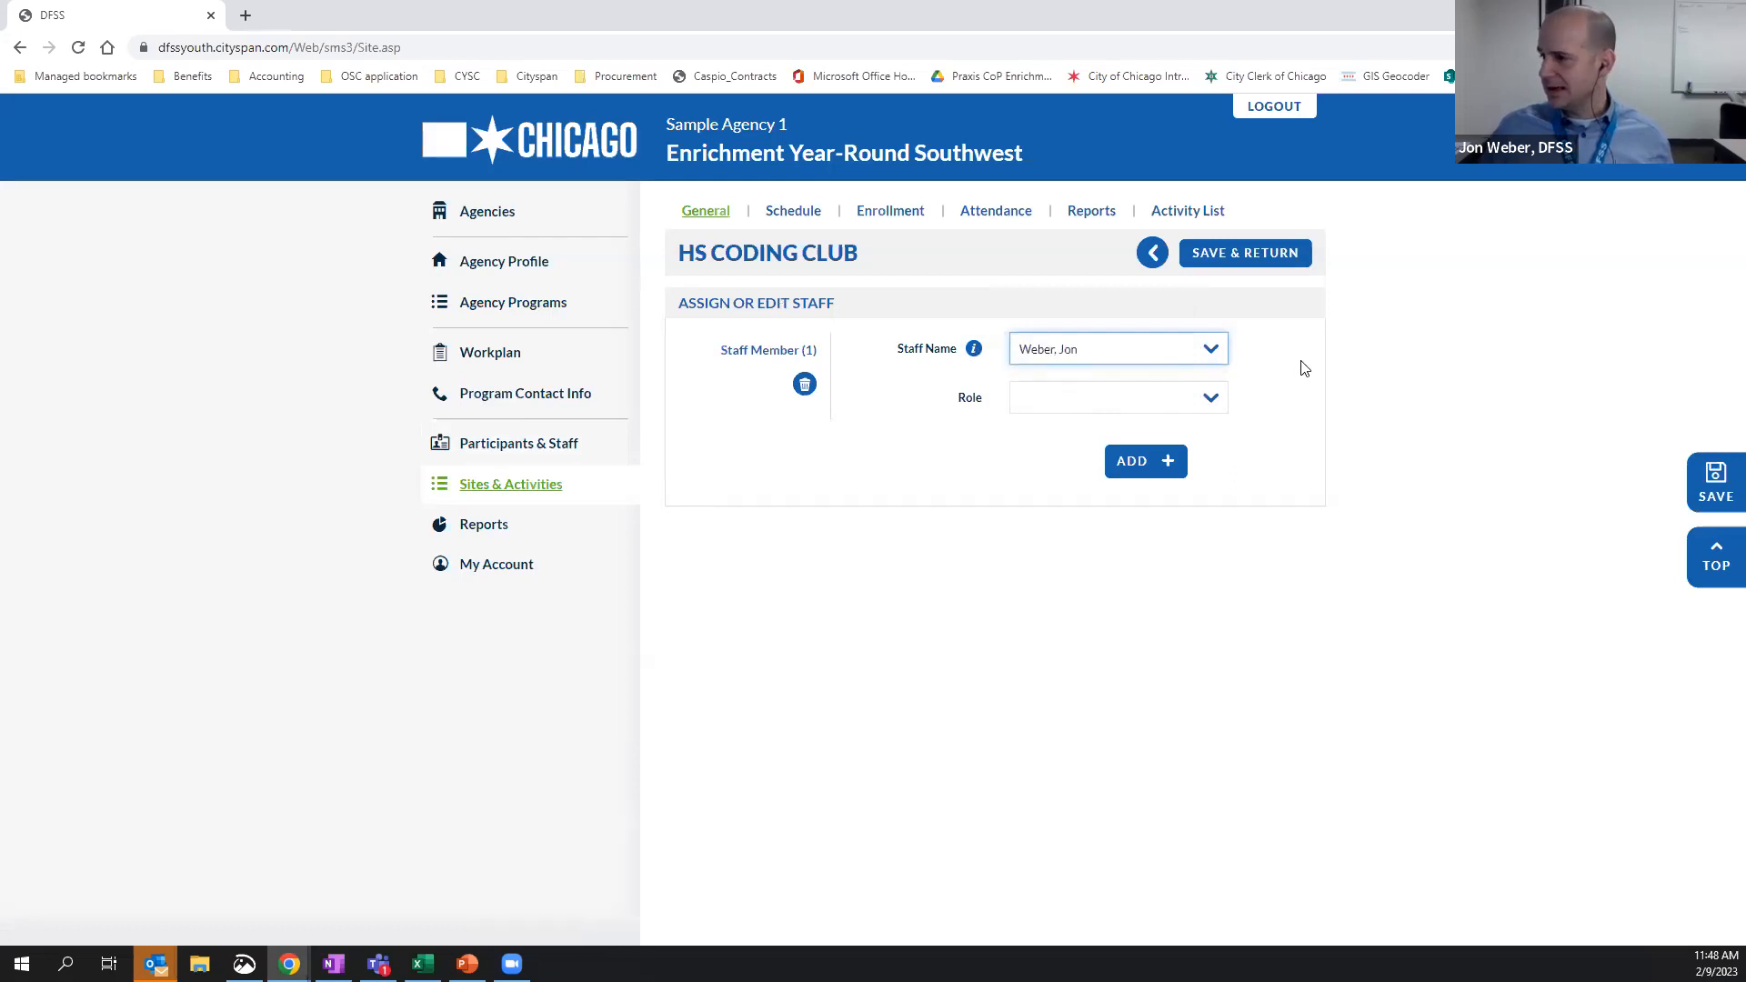
click(1209, 400)
click(1070, 489)
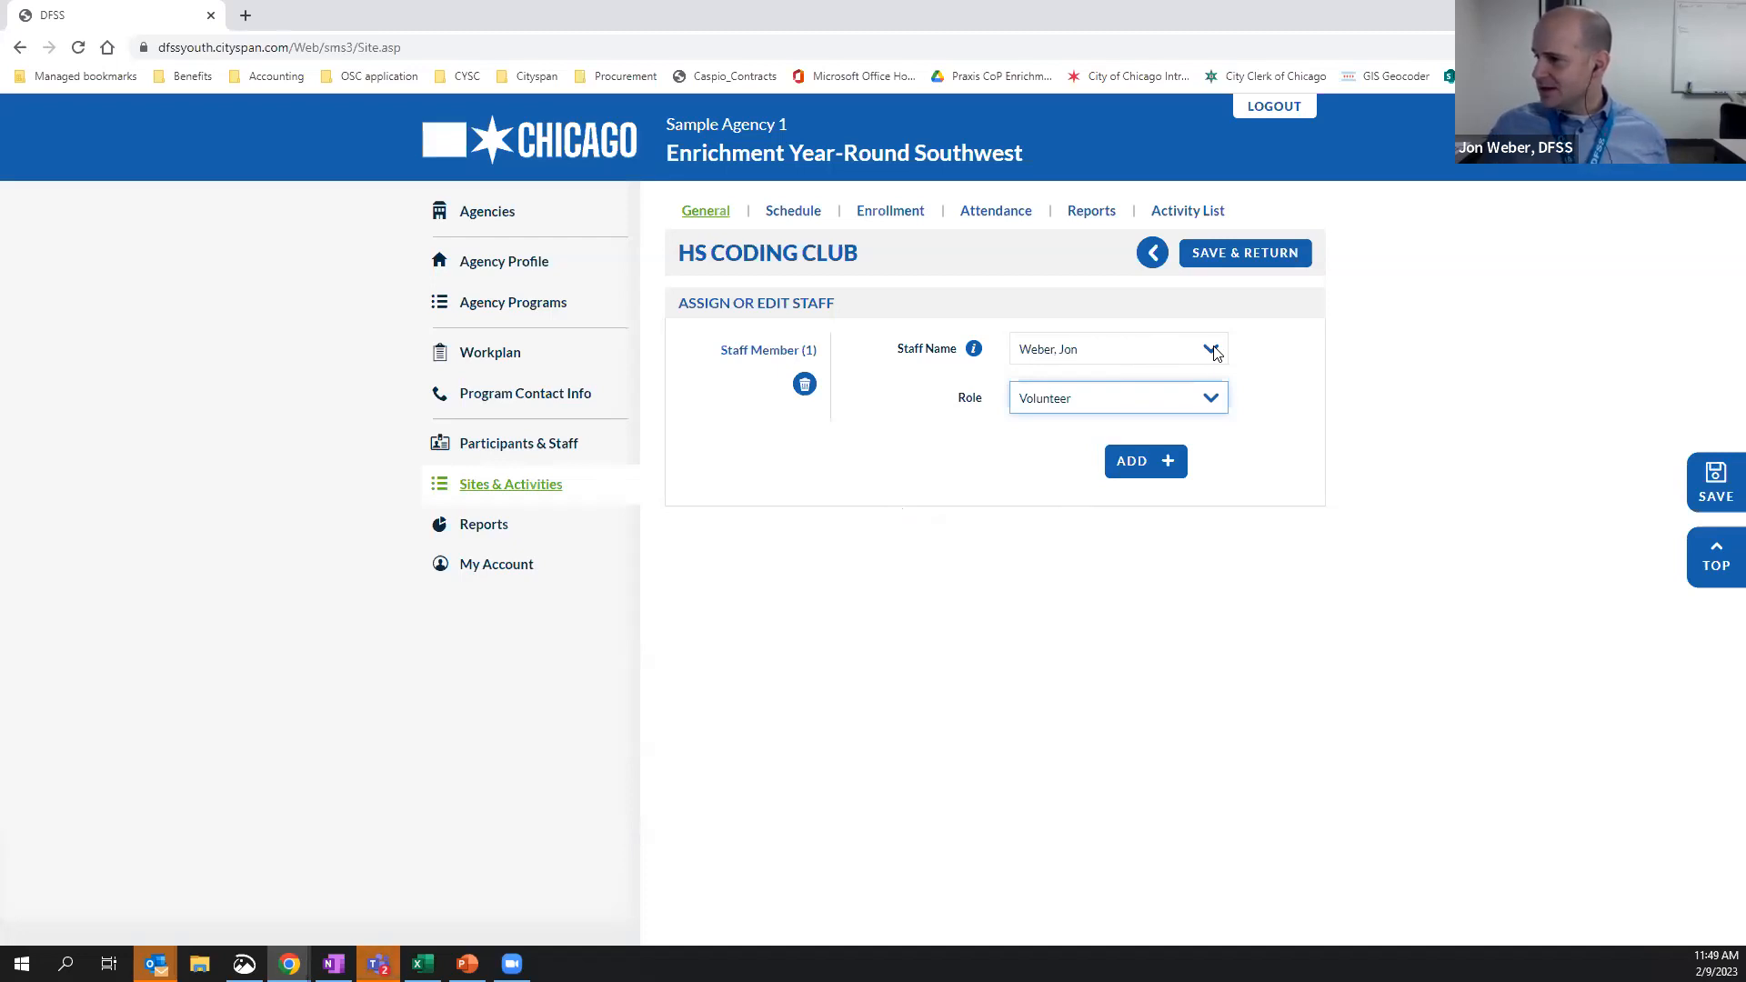
Add a blank second staff entry, delete it, and save the activity's staff assignment
click(1178, 482)
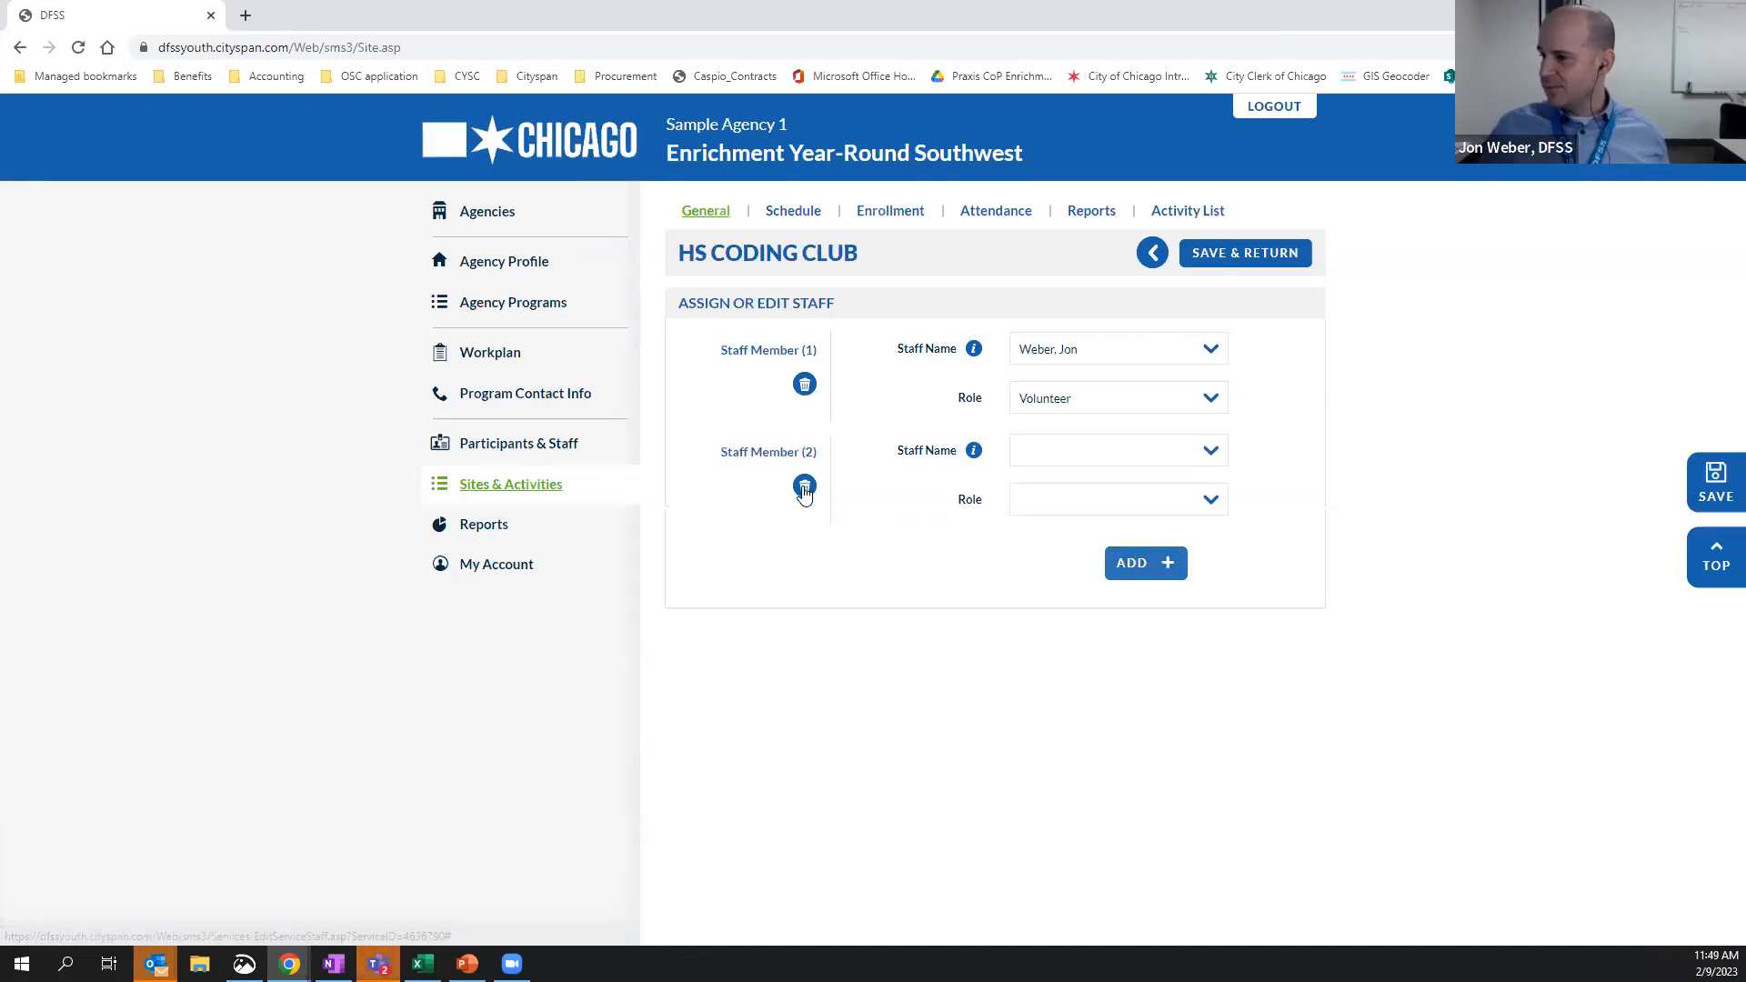
click(804, 487)
click(1289, 264)
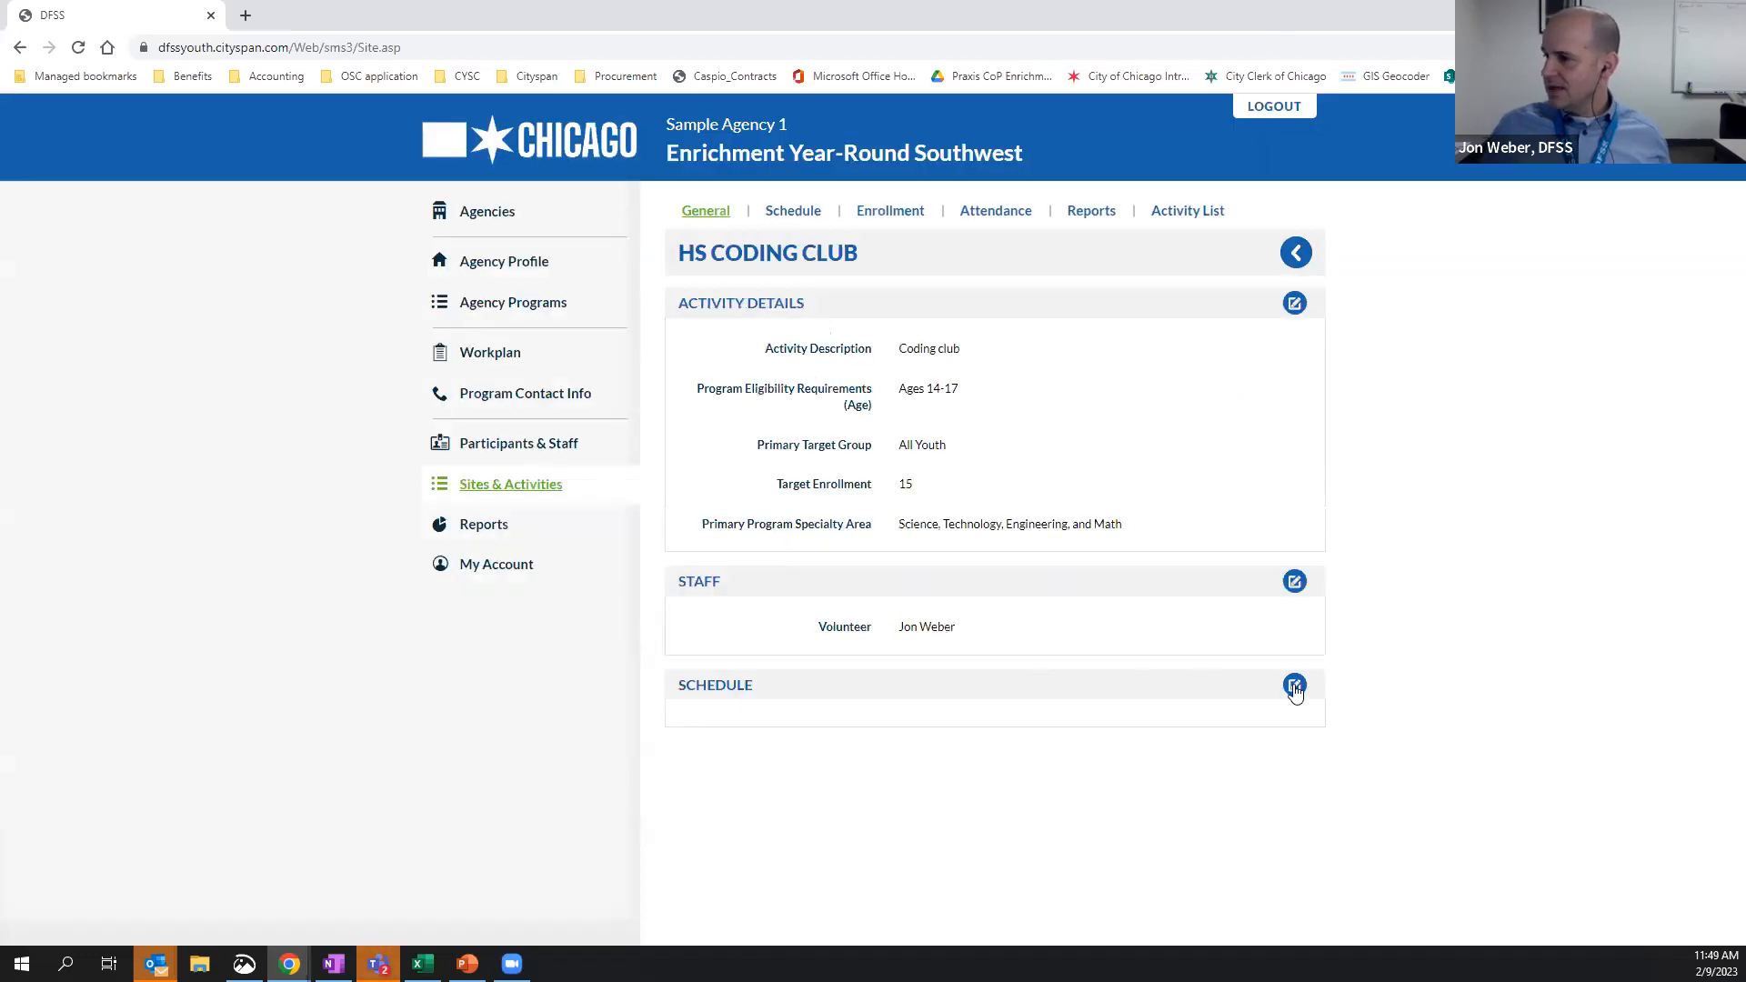
Start adding multiple dates to the HS coding club schedule, beginning 02/13/2023 and ending 02/24/2023
click(1294, 686)
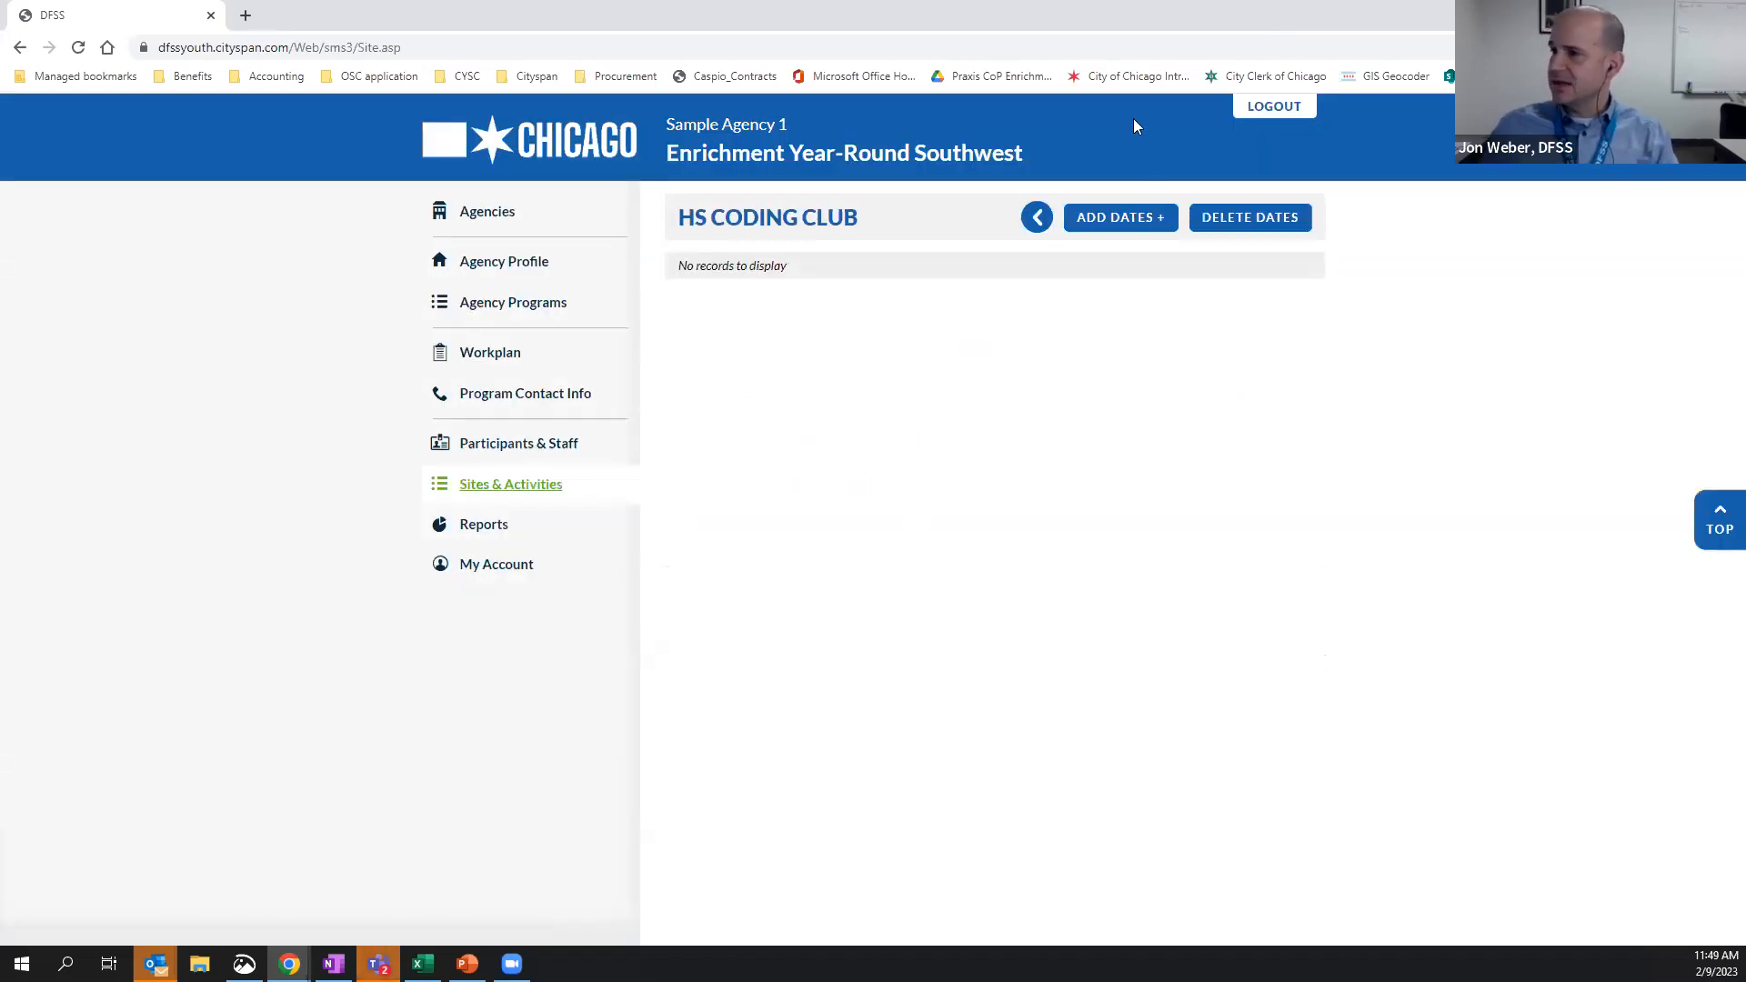
click(1124, 220)
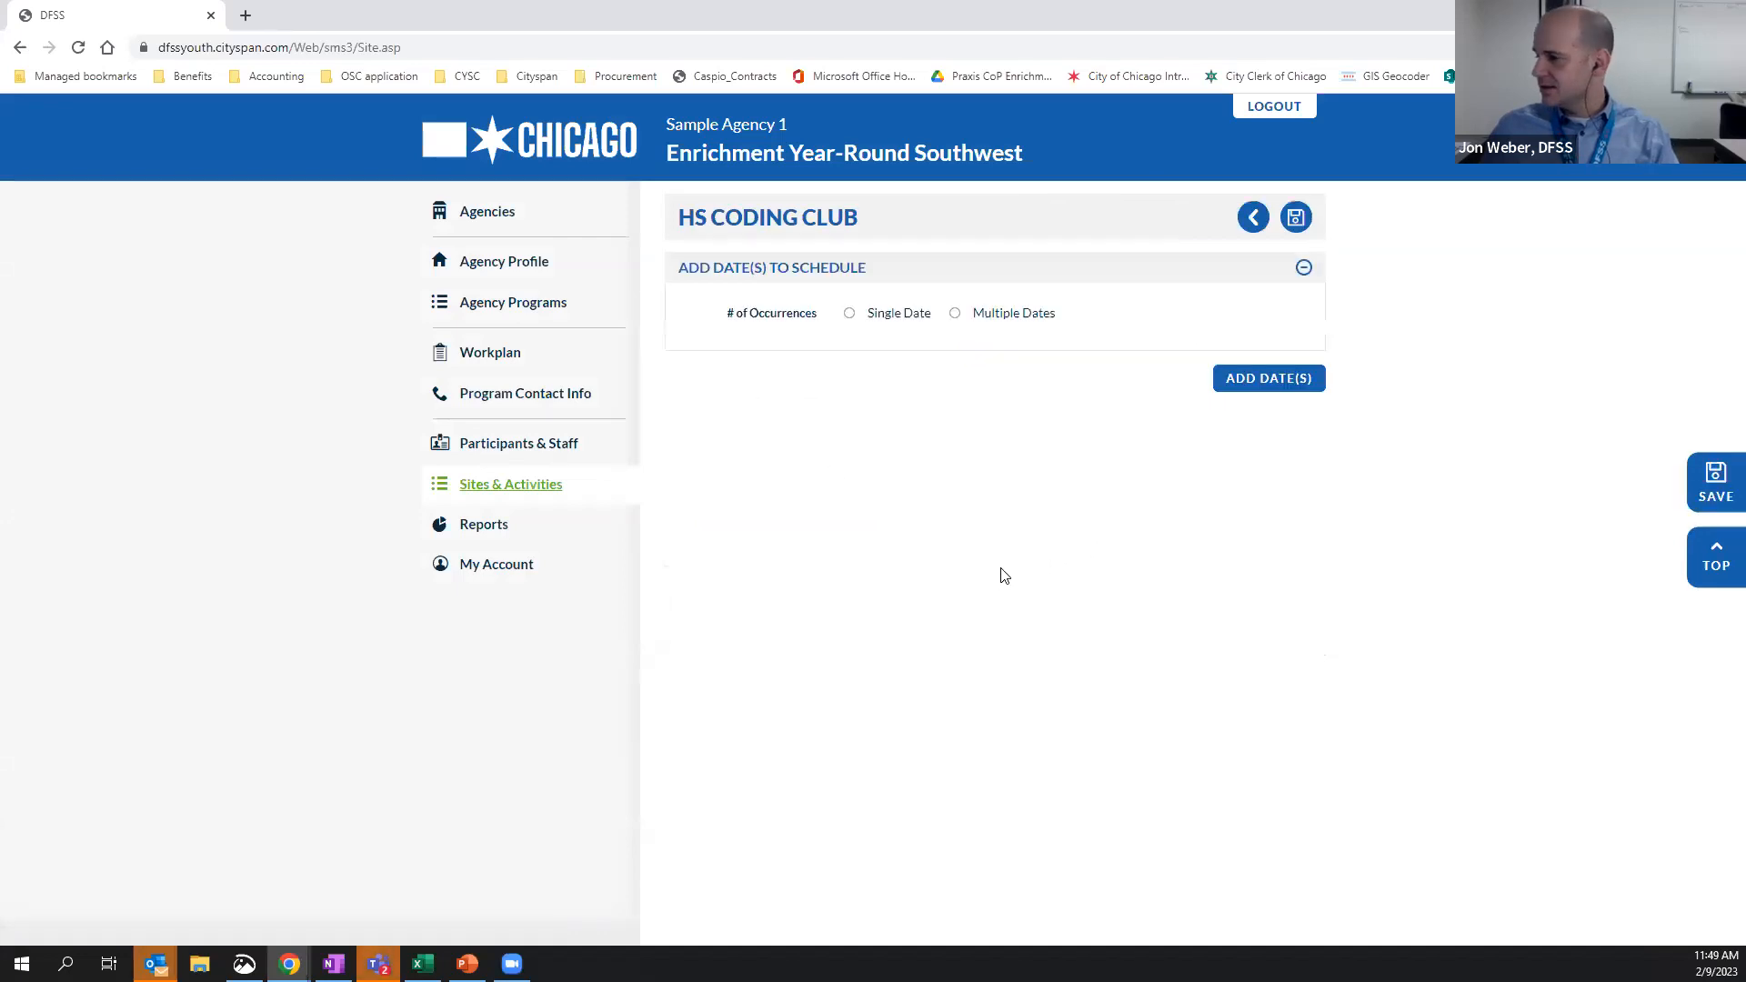
click(955, 314)
click(966, 352)
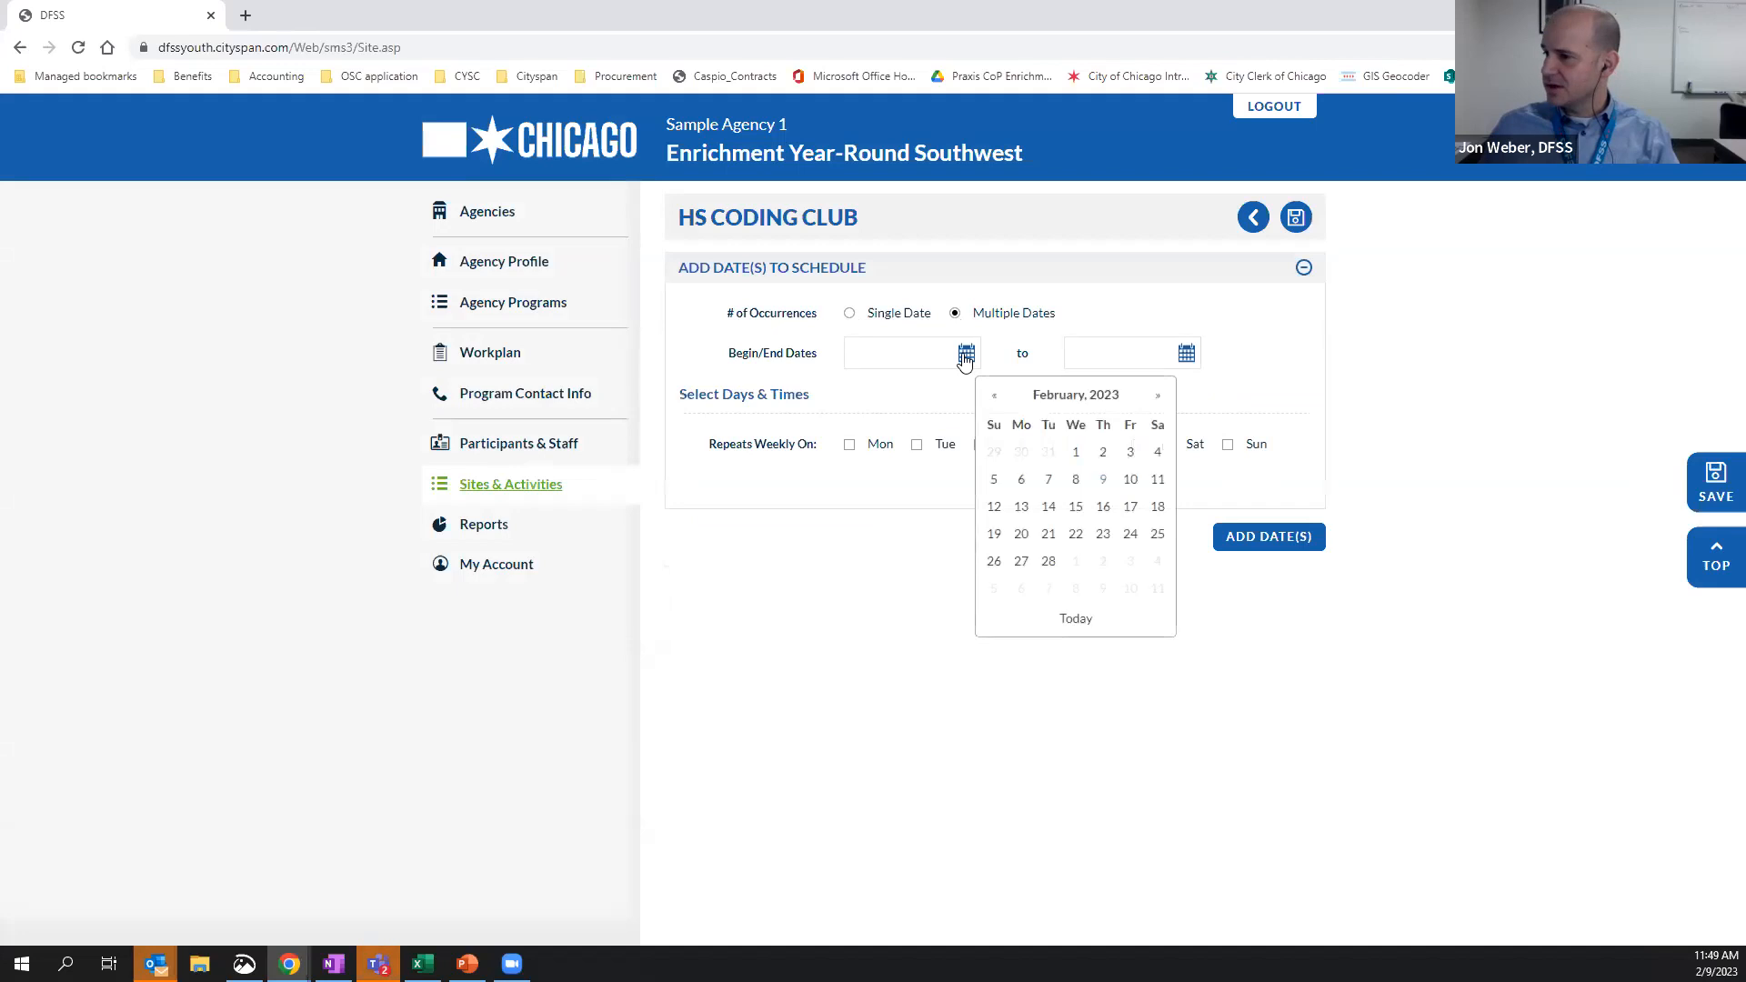
click(1021, 506)
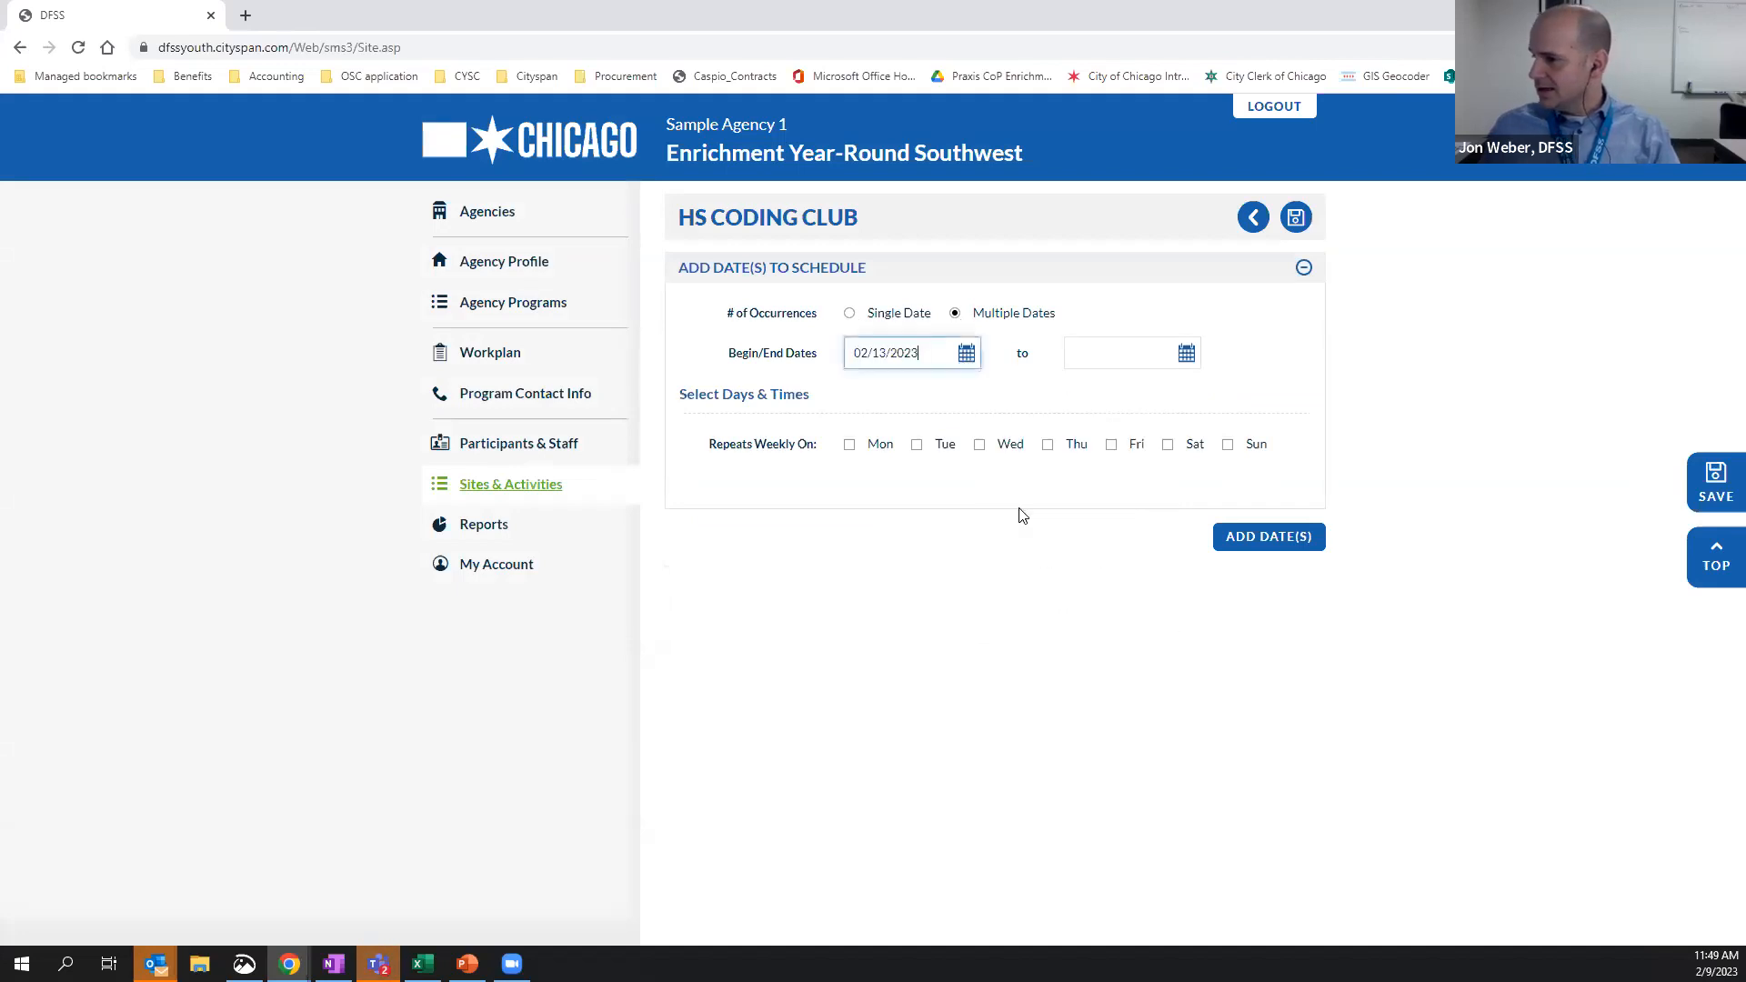
click(1187, 353)
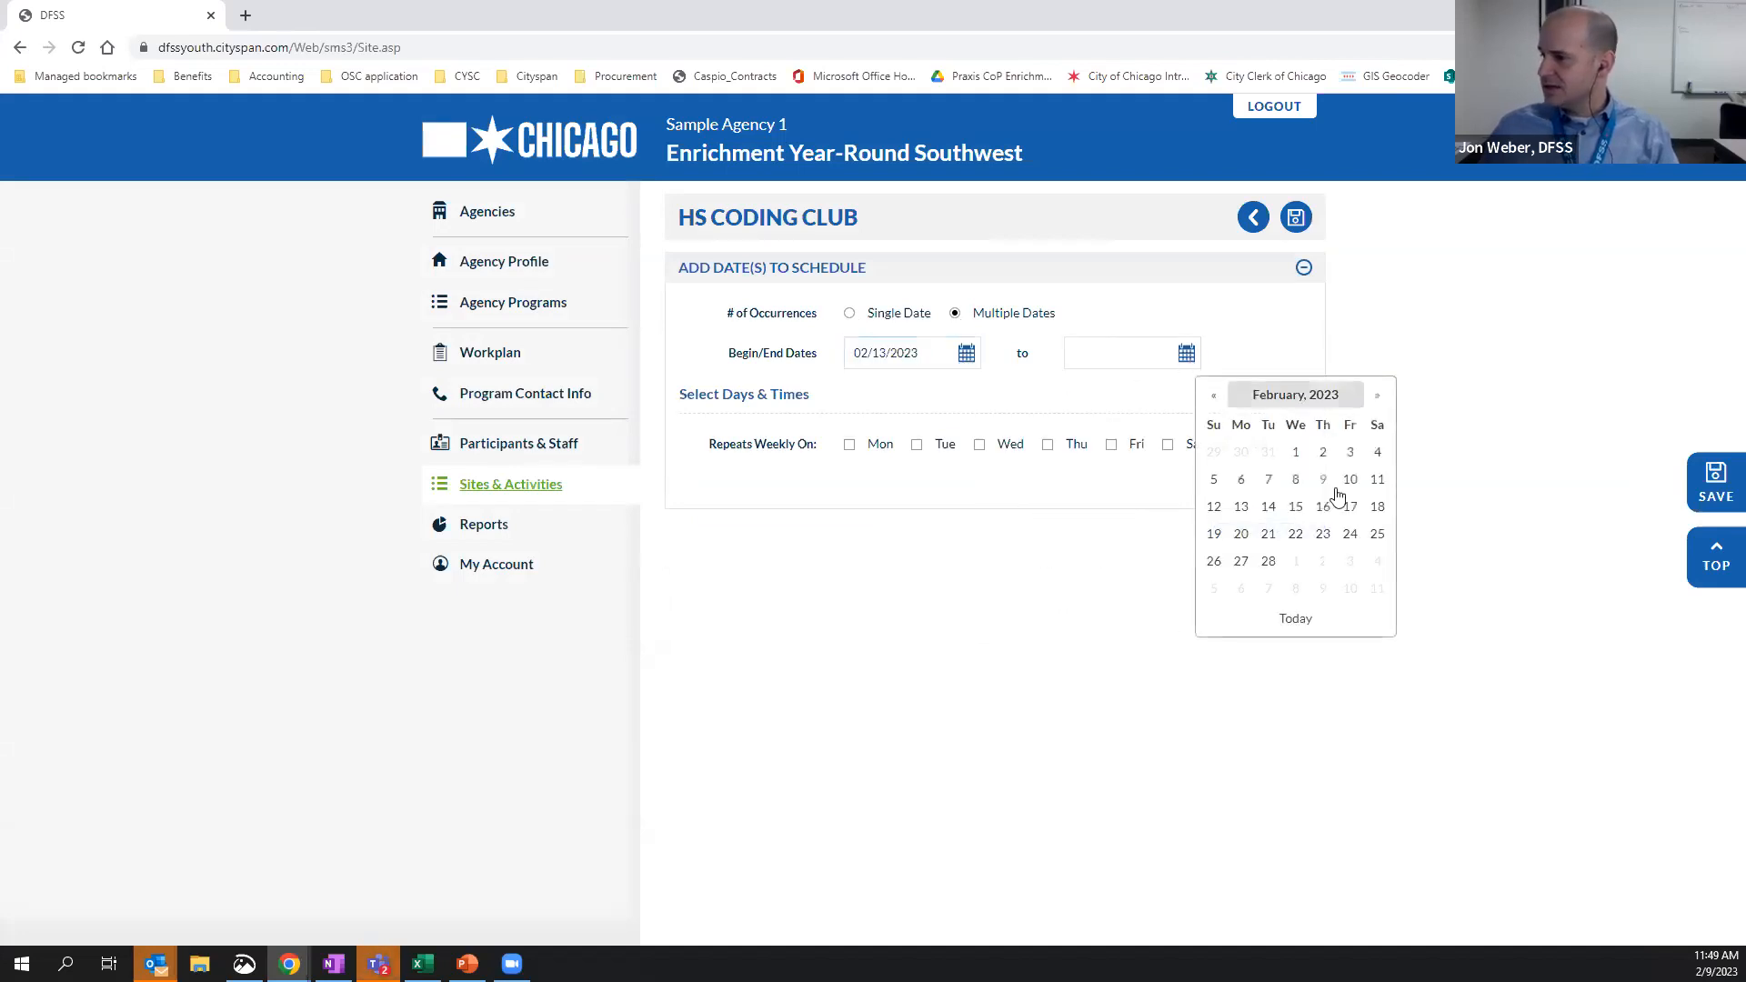
click(1350, 534)
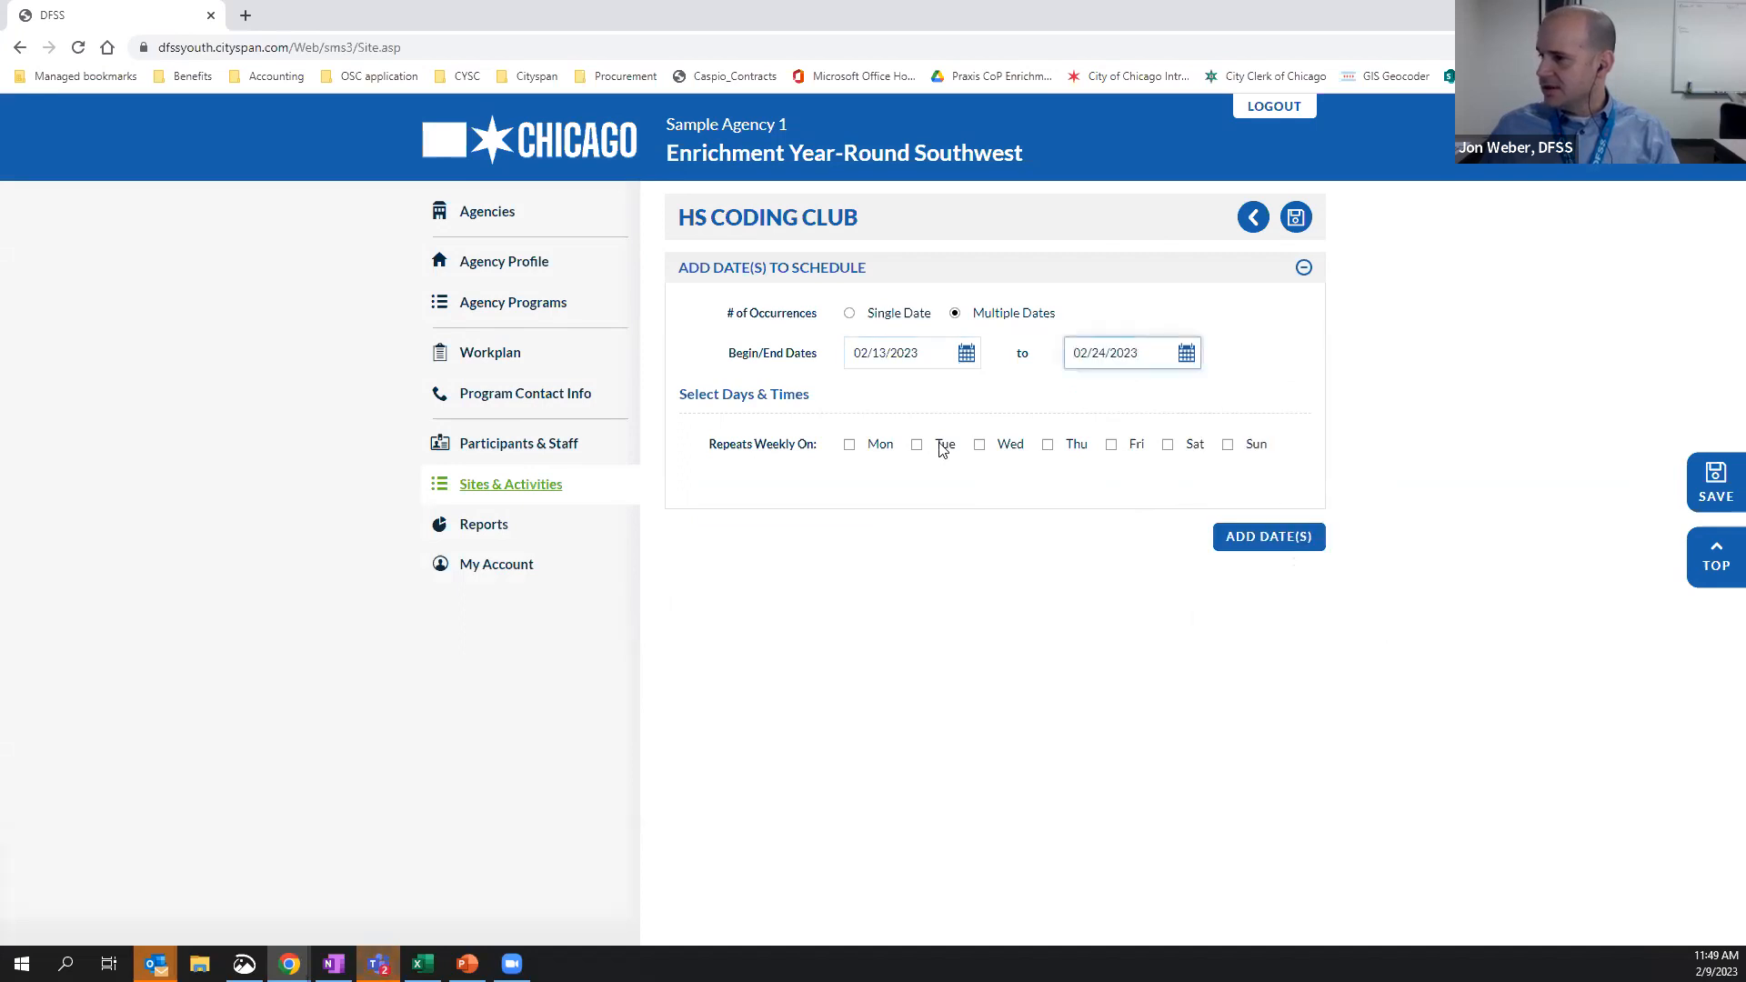
Set the schedule to repeat weekly on Monday, Tuesday, Wednesday, Thursday and Friday
click(851, 444)
click(917, 445)
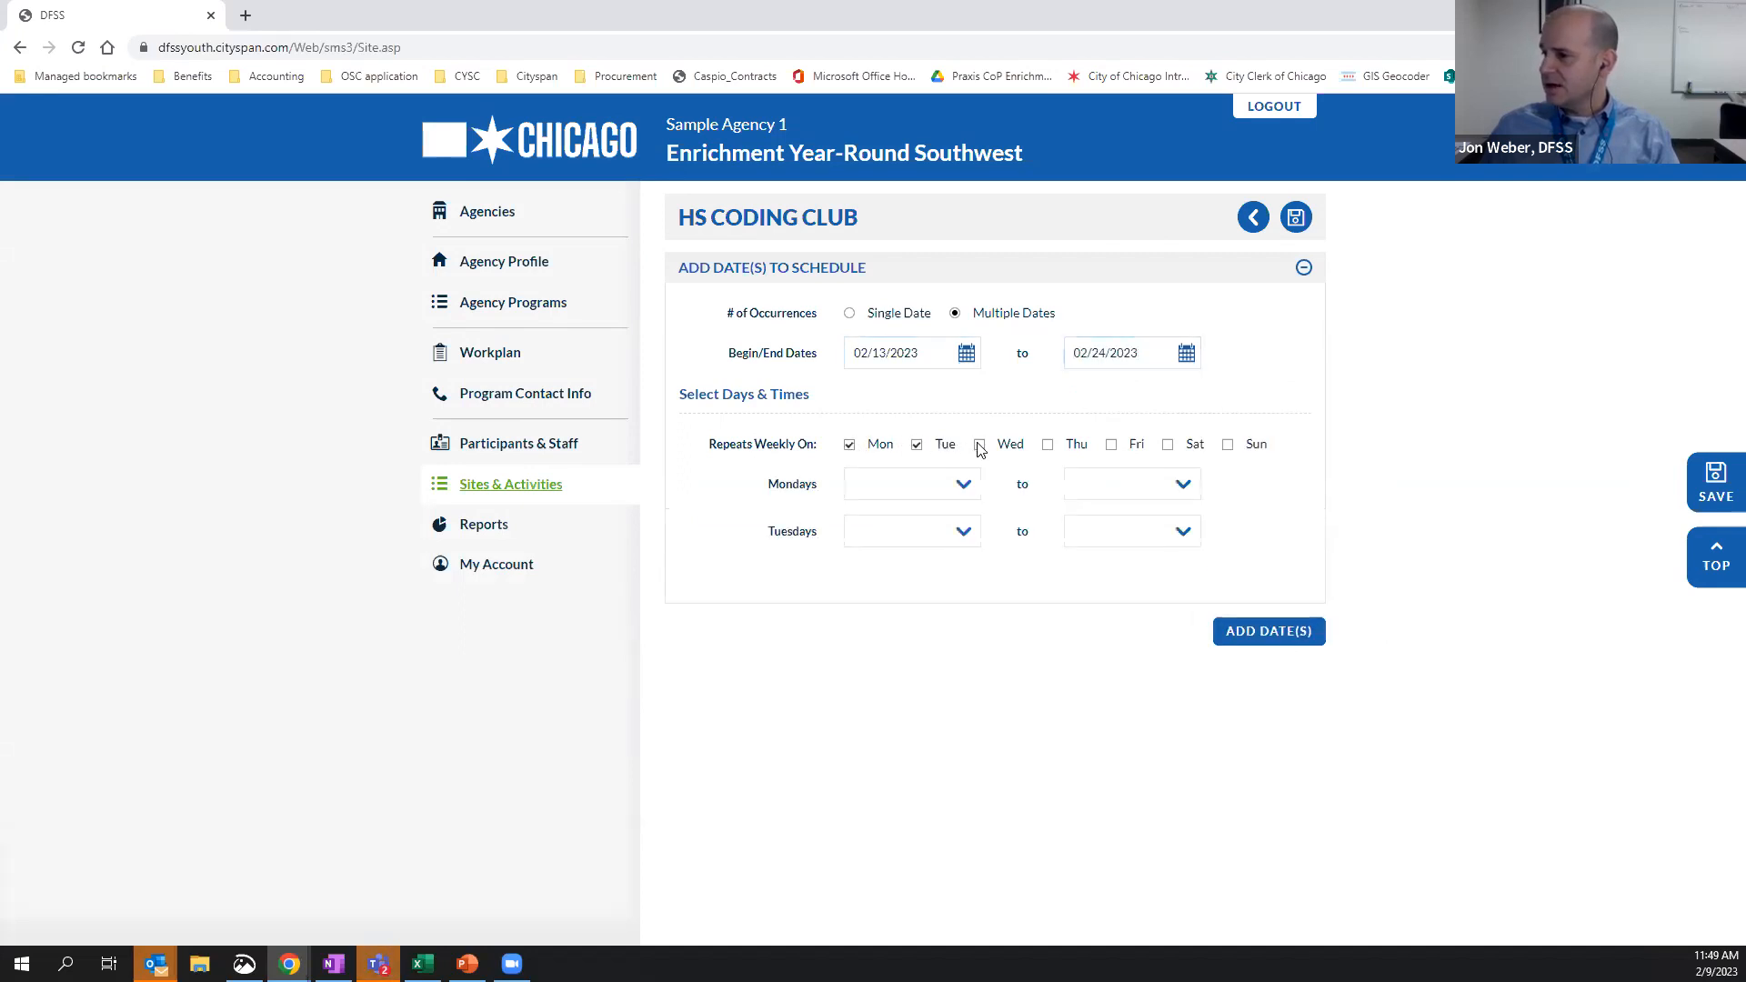
click(980, 444)
click(1047, 444)
click(1111, 444)
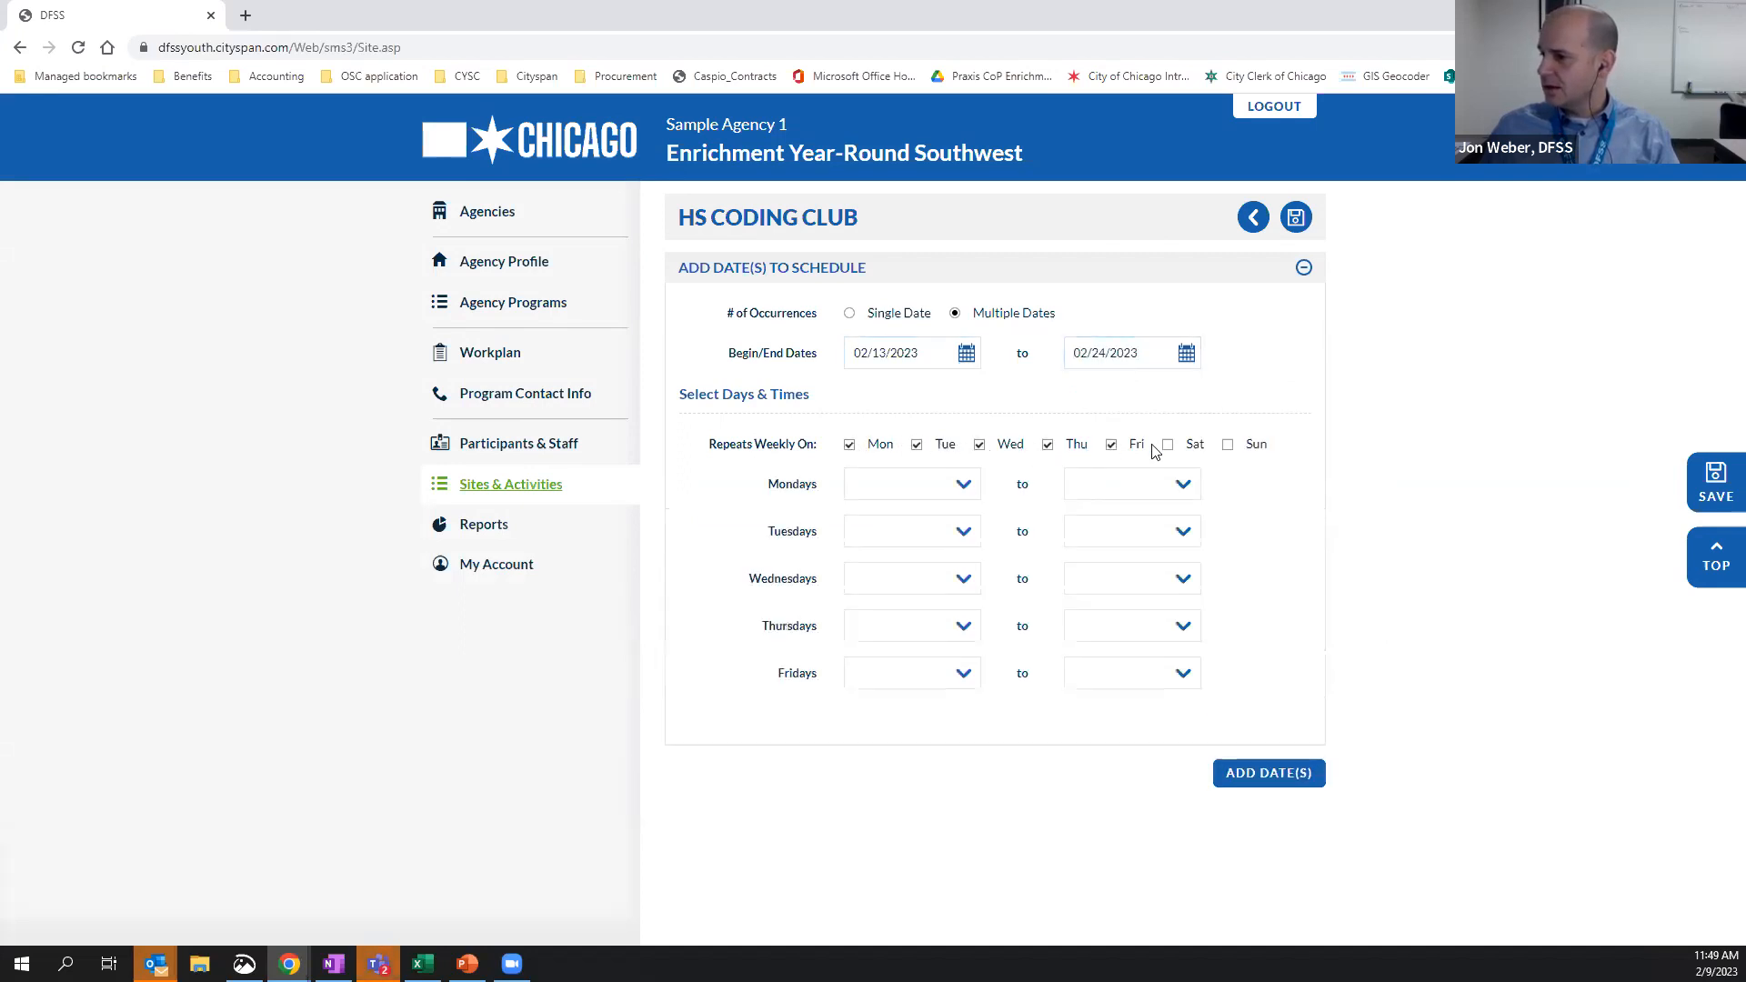
Set each weekday session from 8:00 AM to 10:00 AM and add the dates to the schedule
click(928, 491)
key(8)
key(Tab)
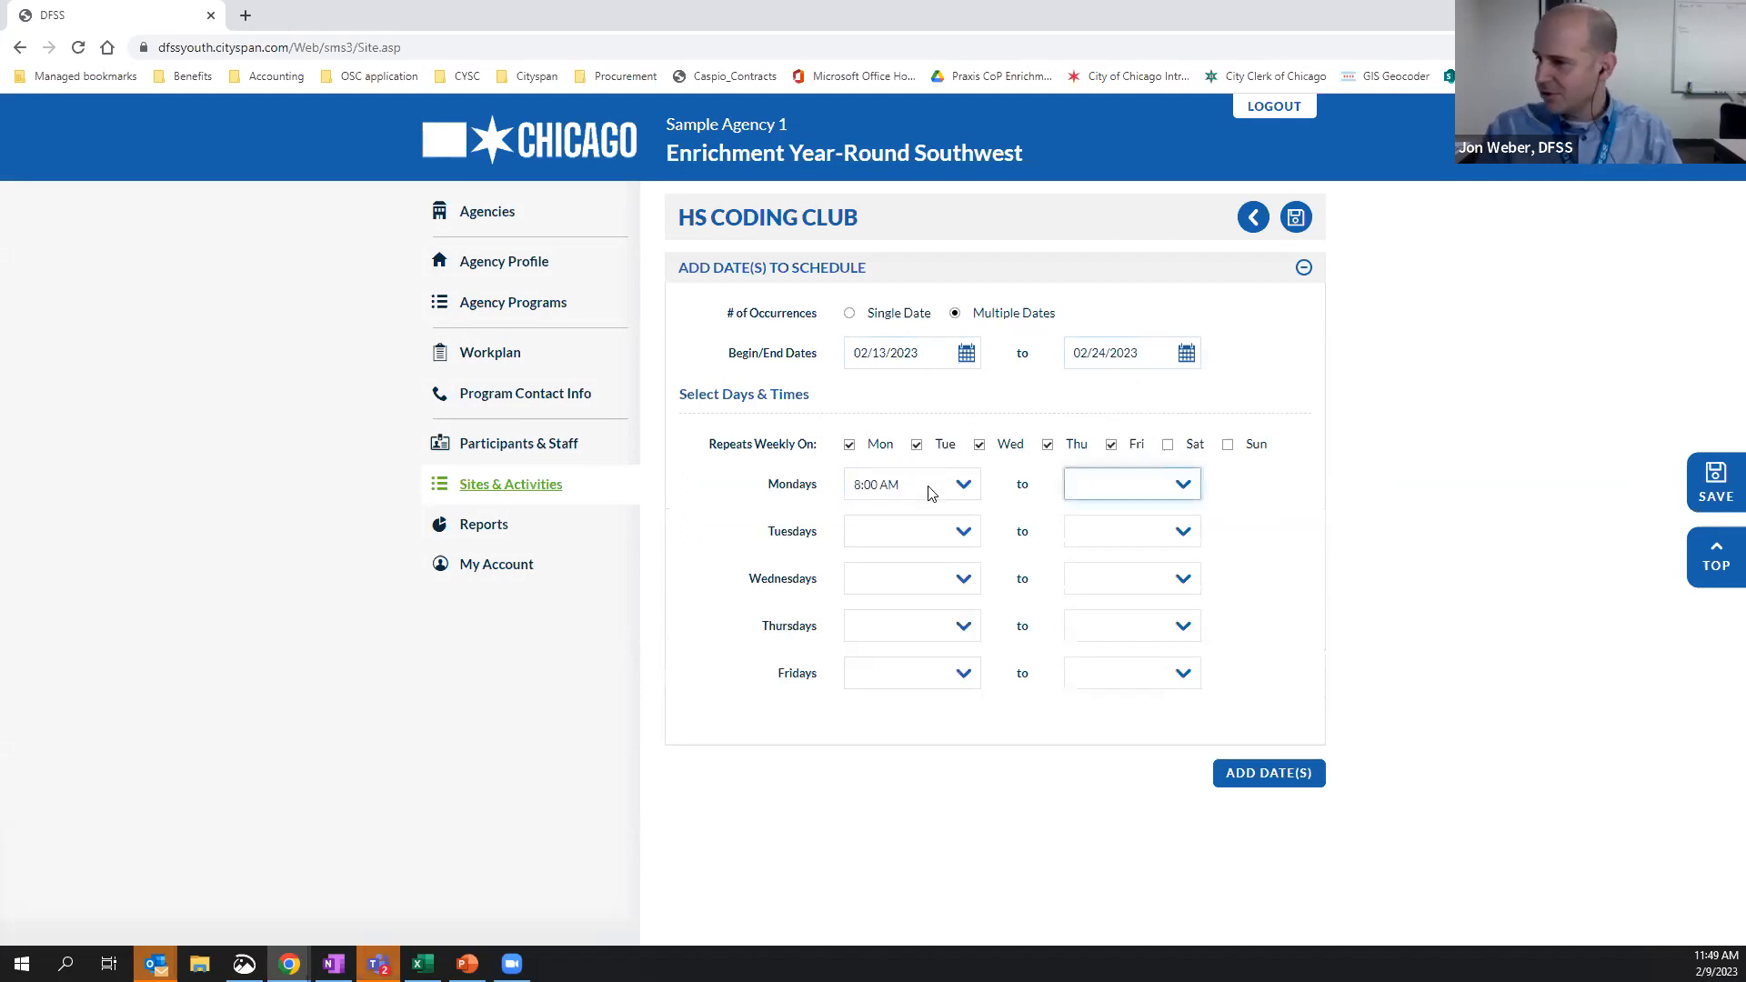
key(1)
key(Tab)
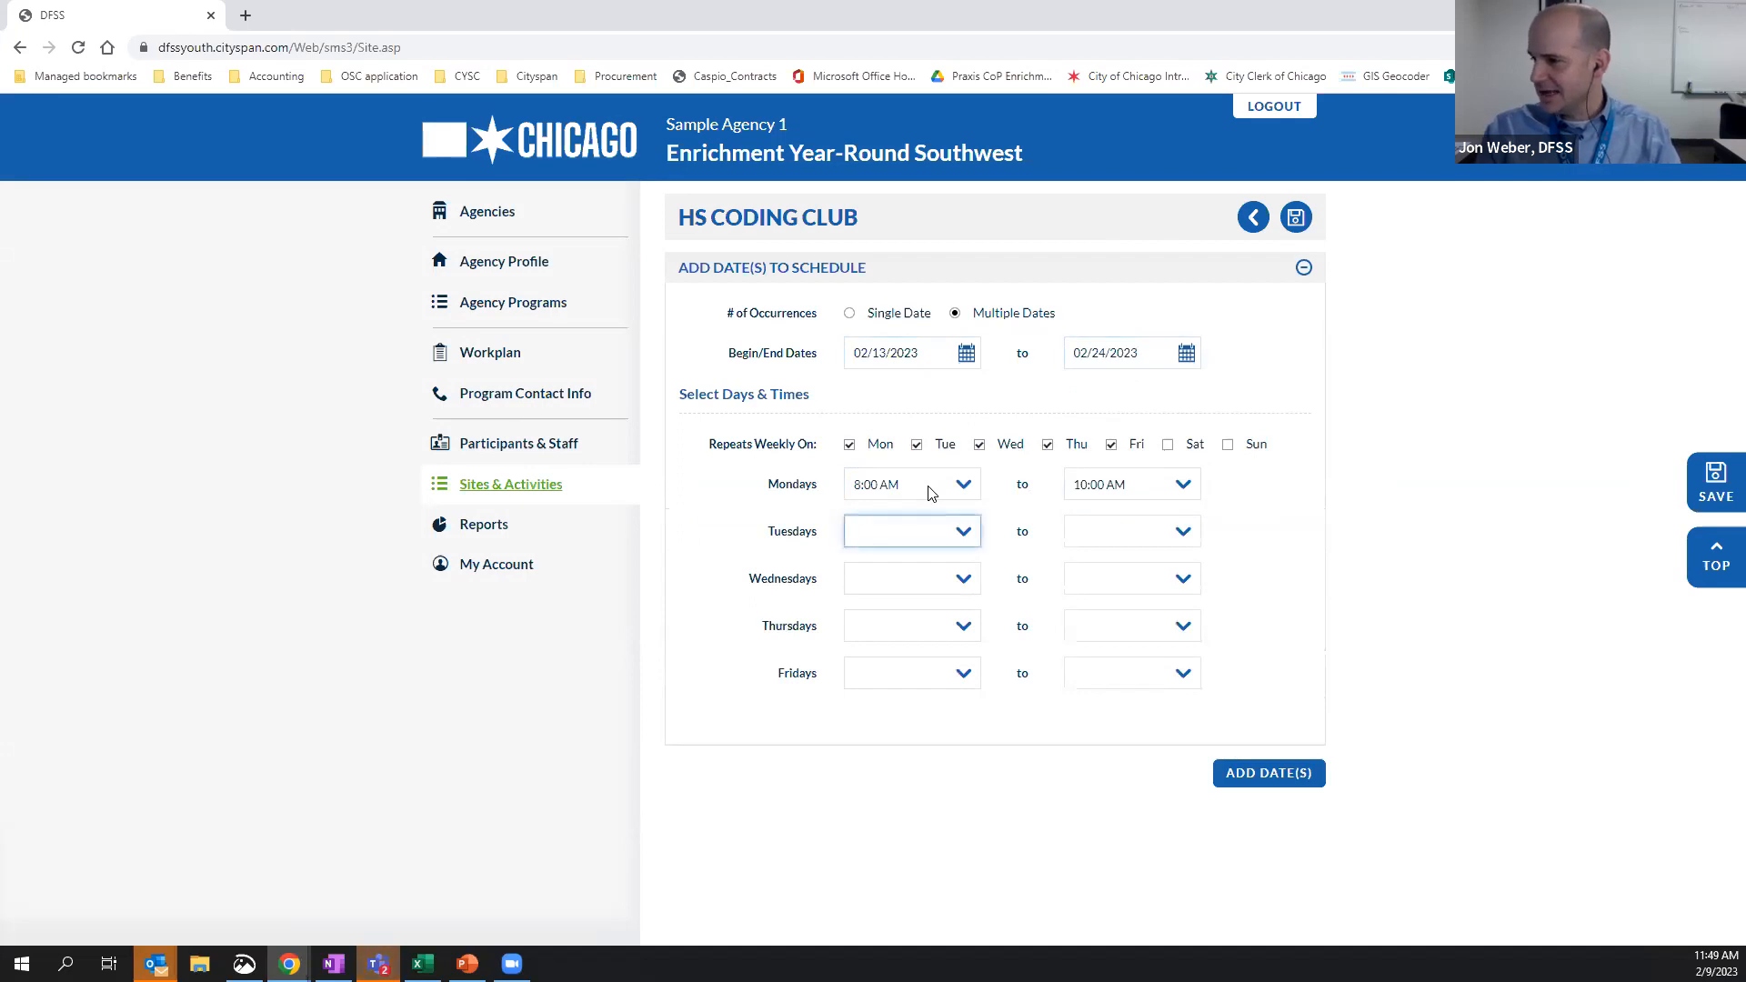
key(8)
key(Tab)
key(1)
key(Tab)
key(8)
key(Tab)
key(1)
key(Tab)
key(8)
key(Tab)
key(1)
key(Tab)
key(8)
key(Tab)
key(1)
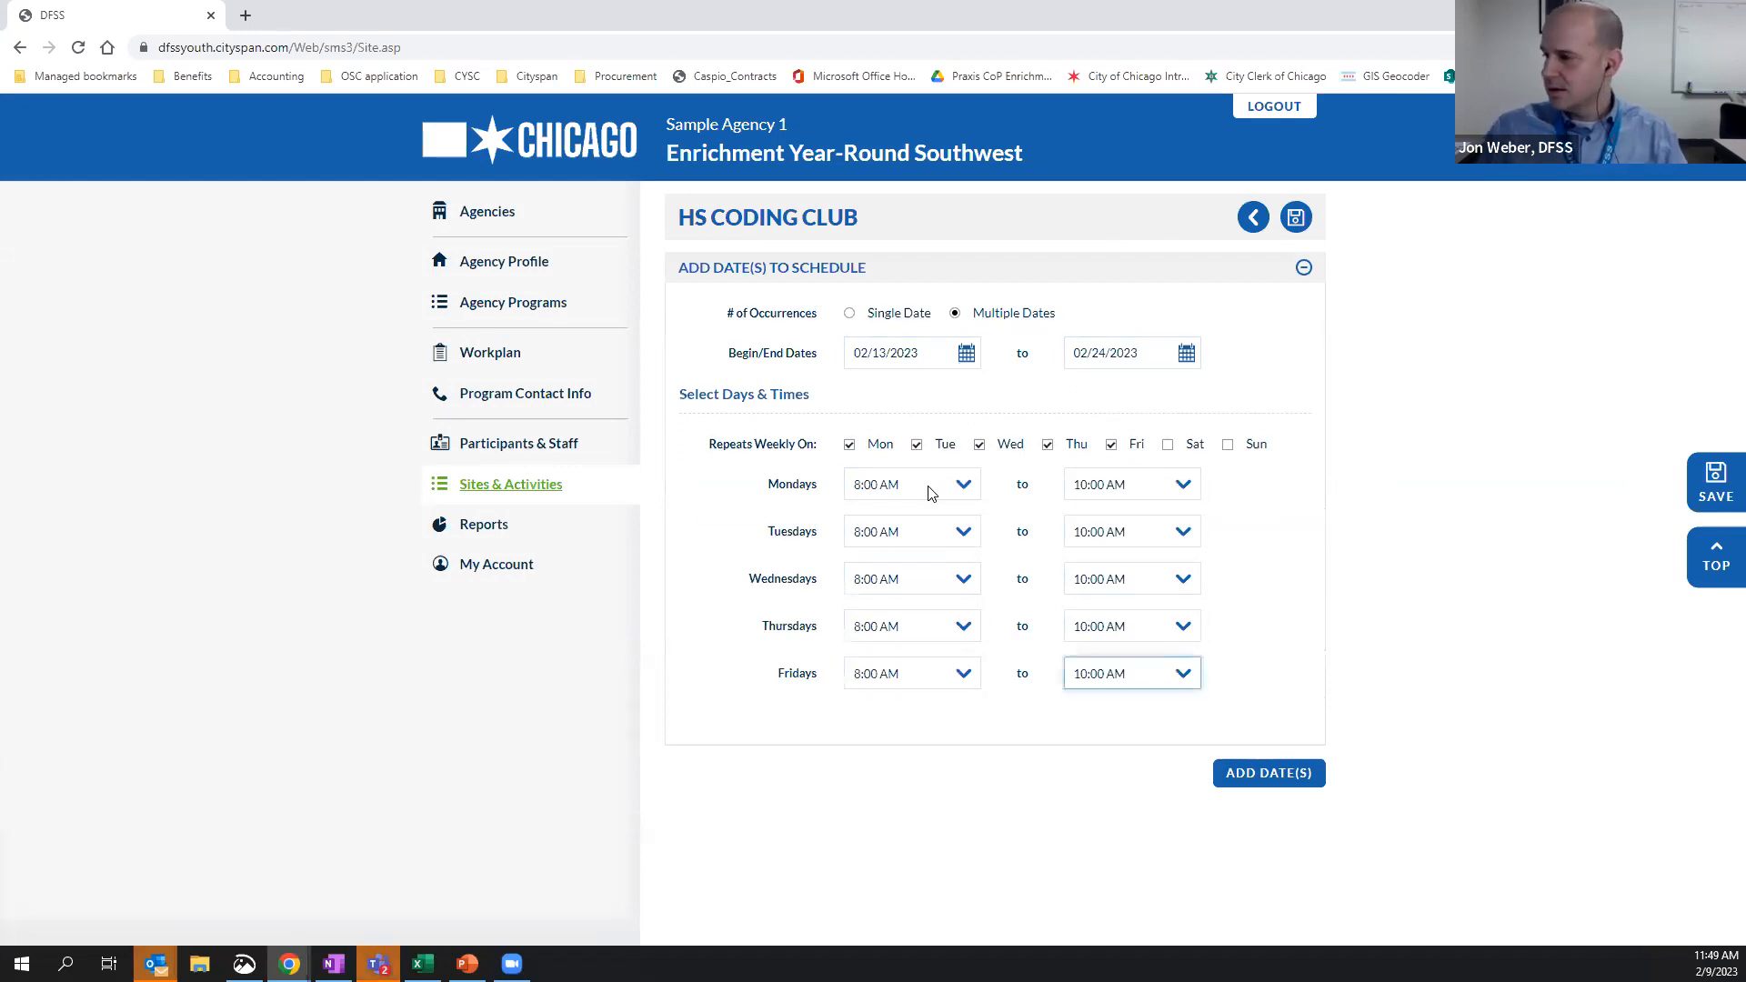
click(1255, 775)
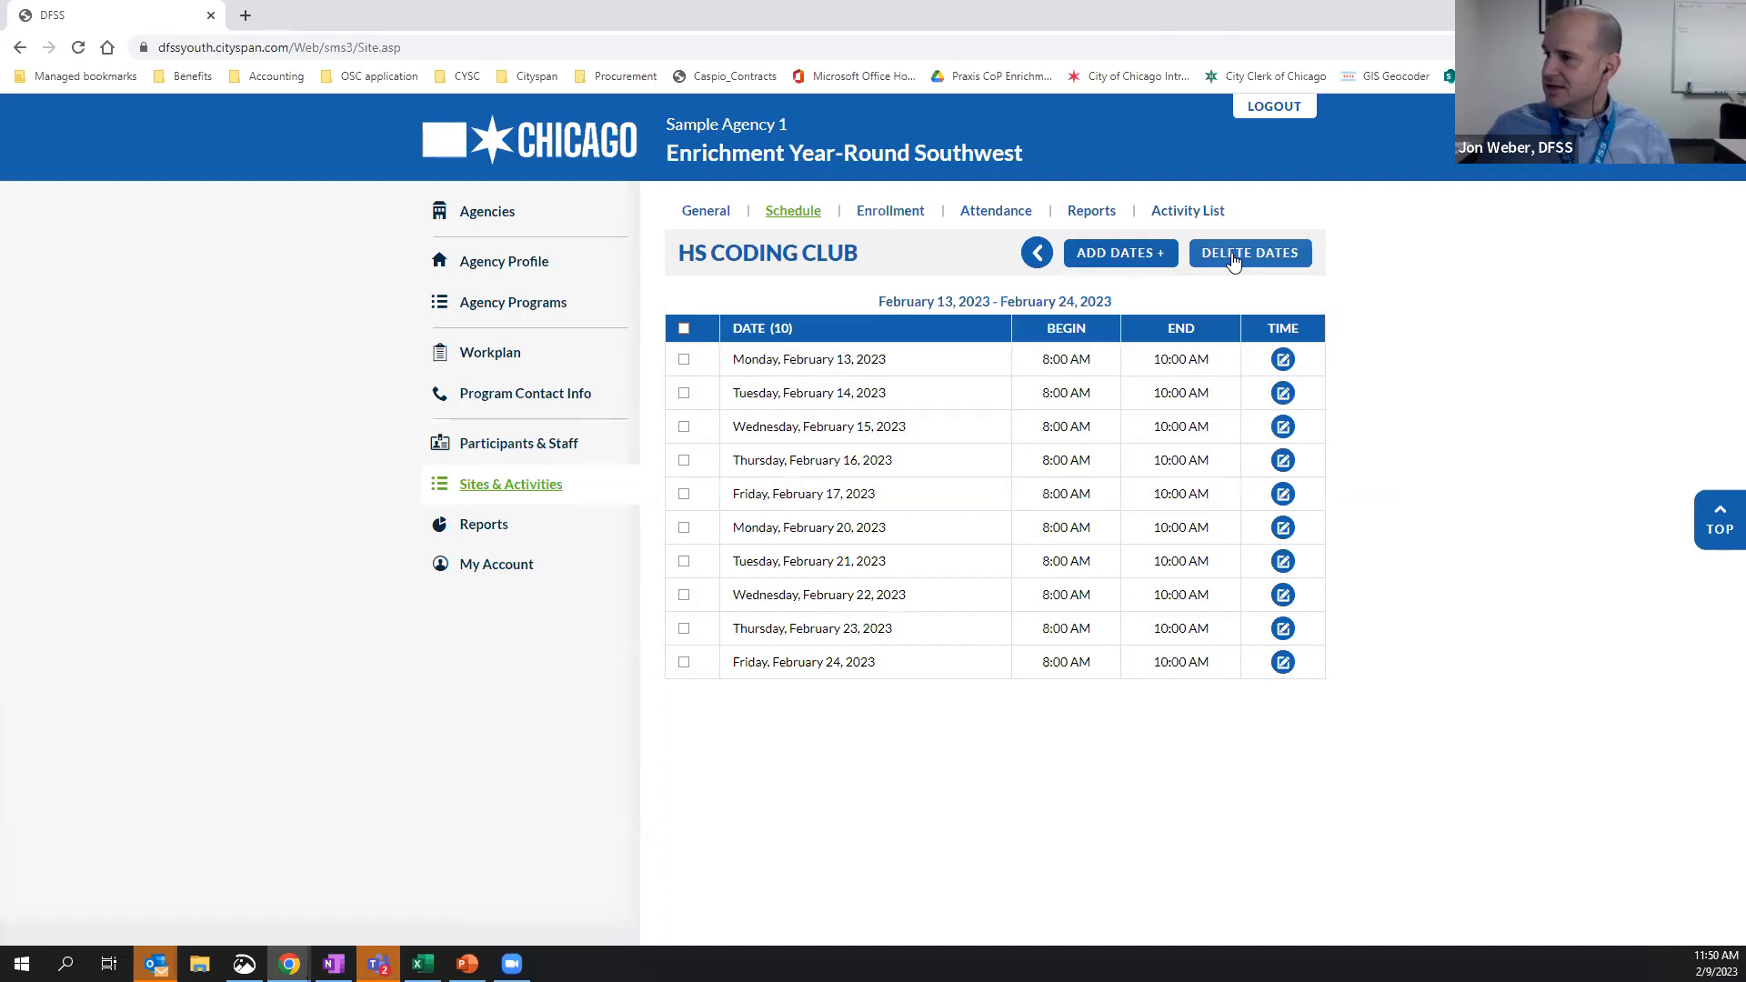
Review the HS coding club's general details and schedule, and list all participants available for enrollment in it
click(1036, 254)
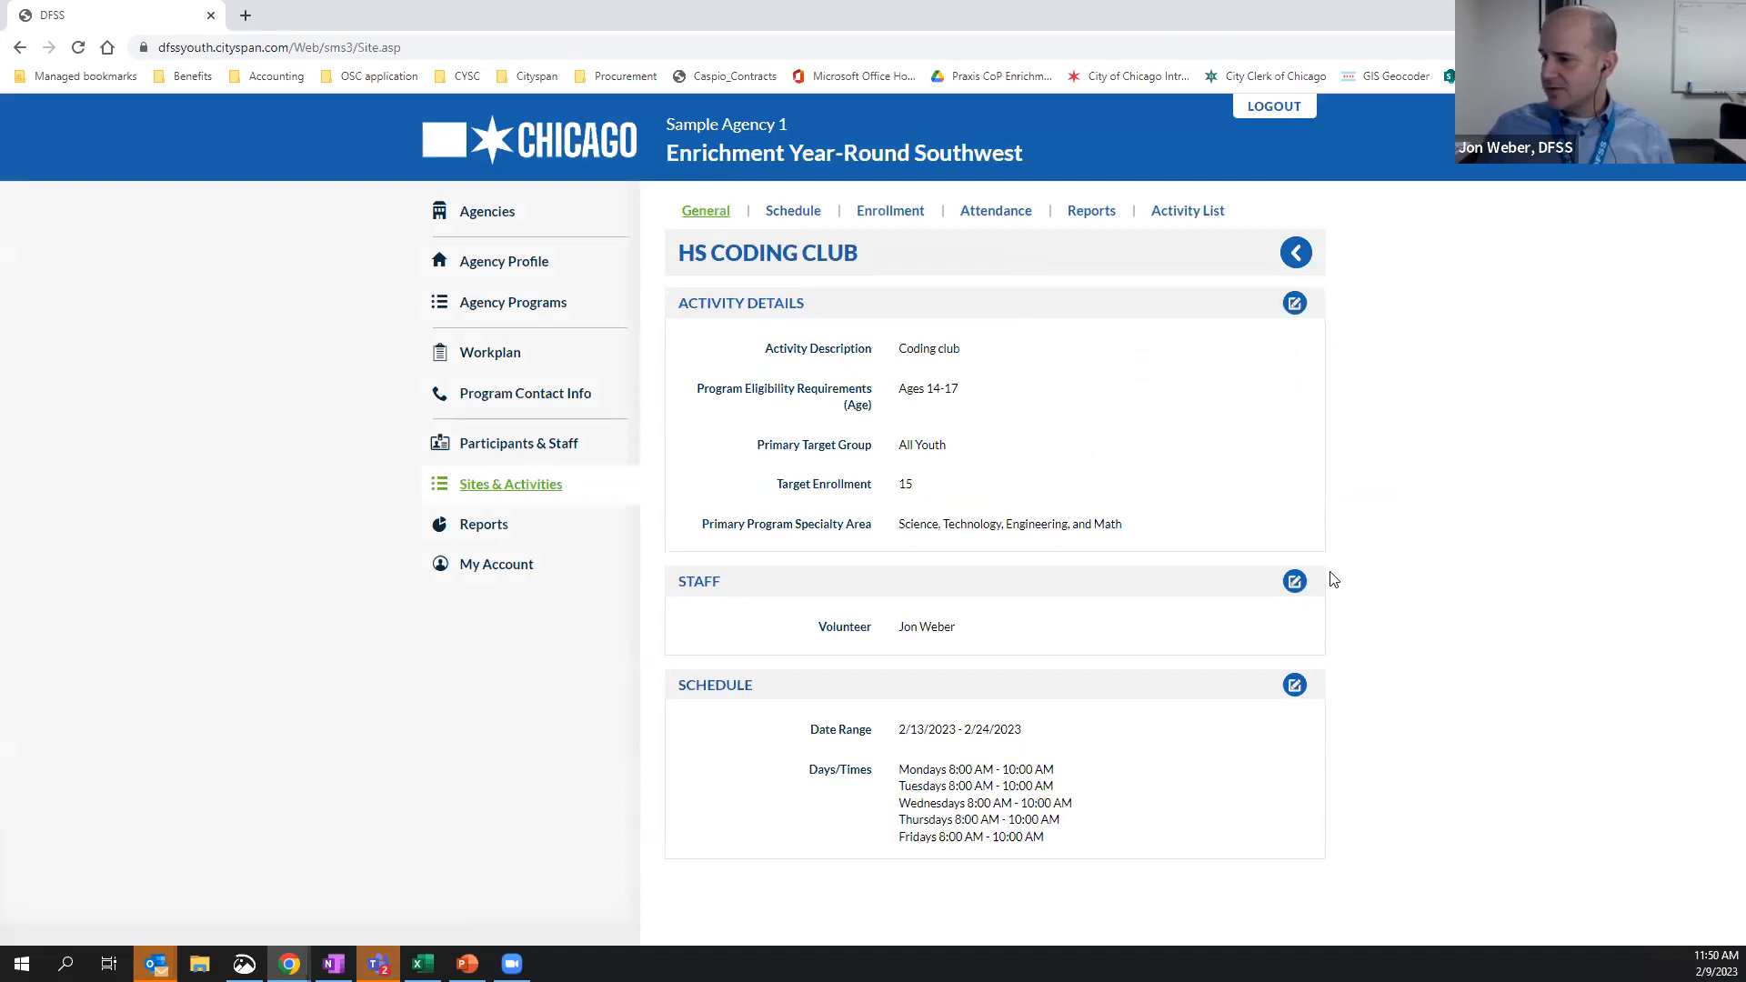
click(808, 216)
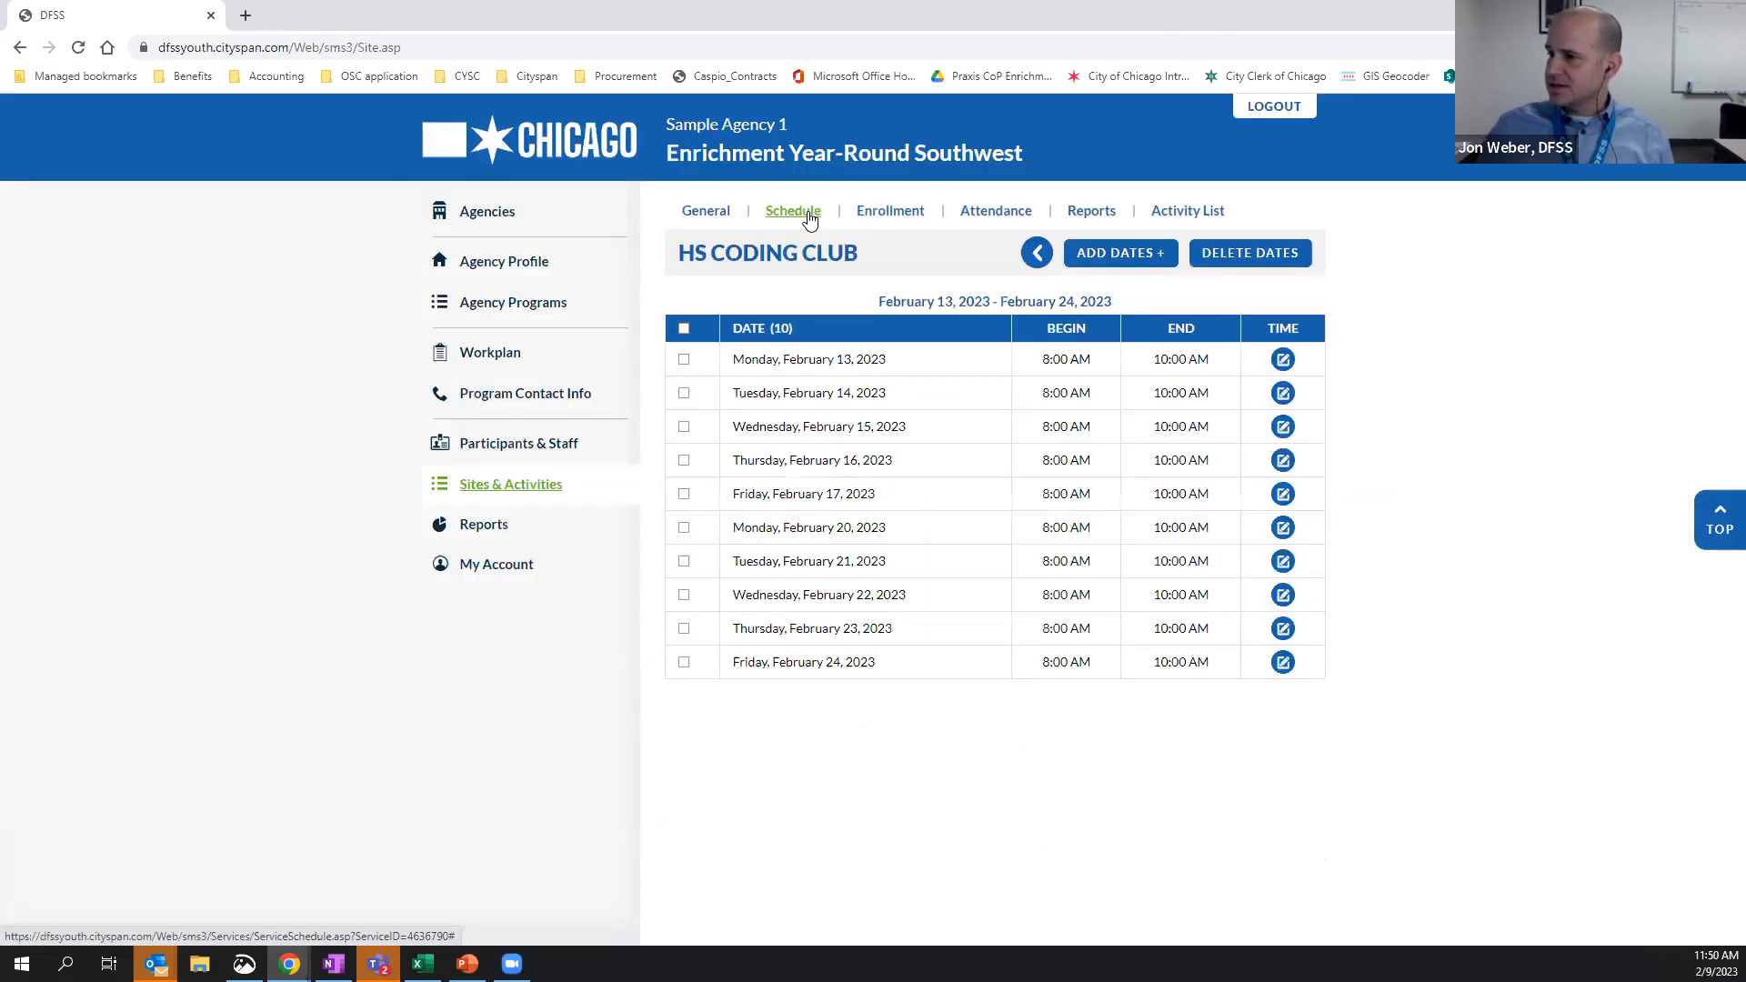
click(891, 212)
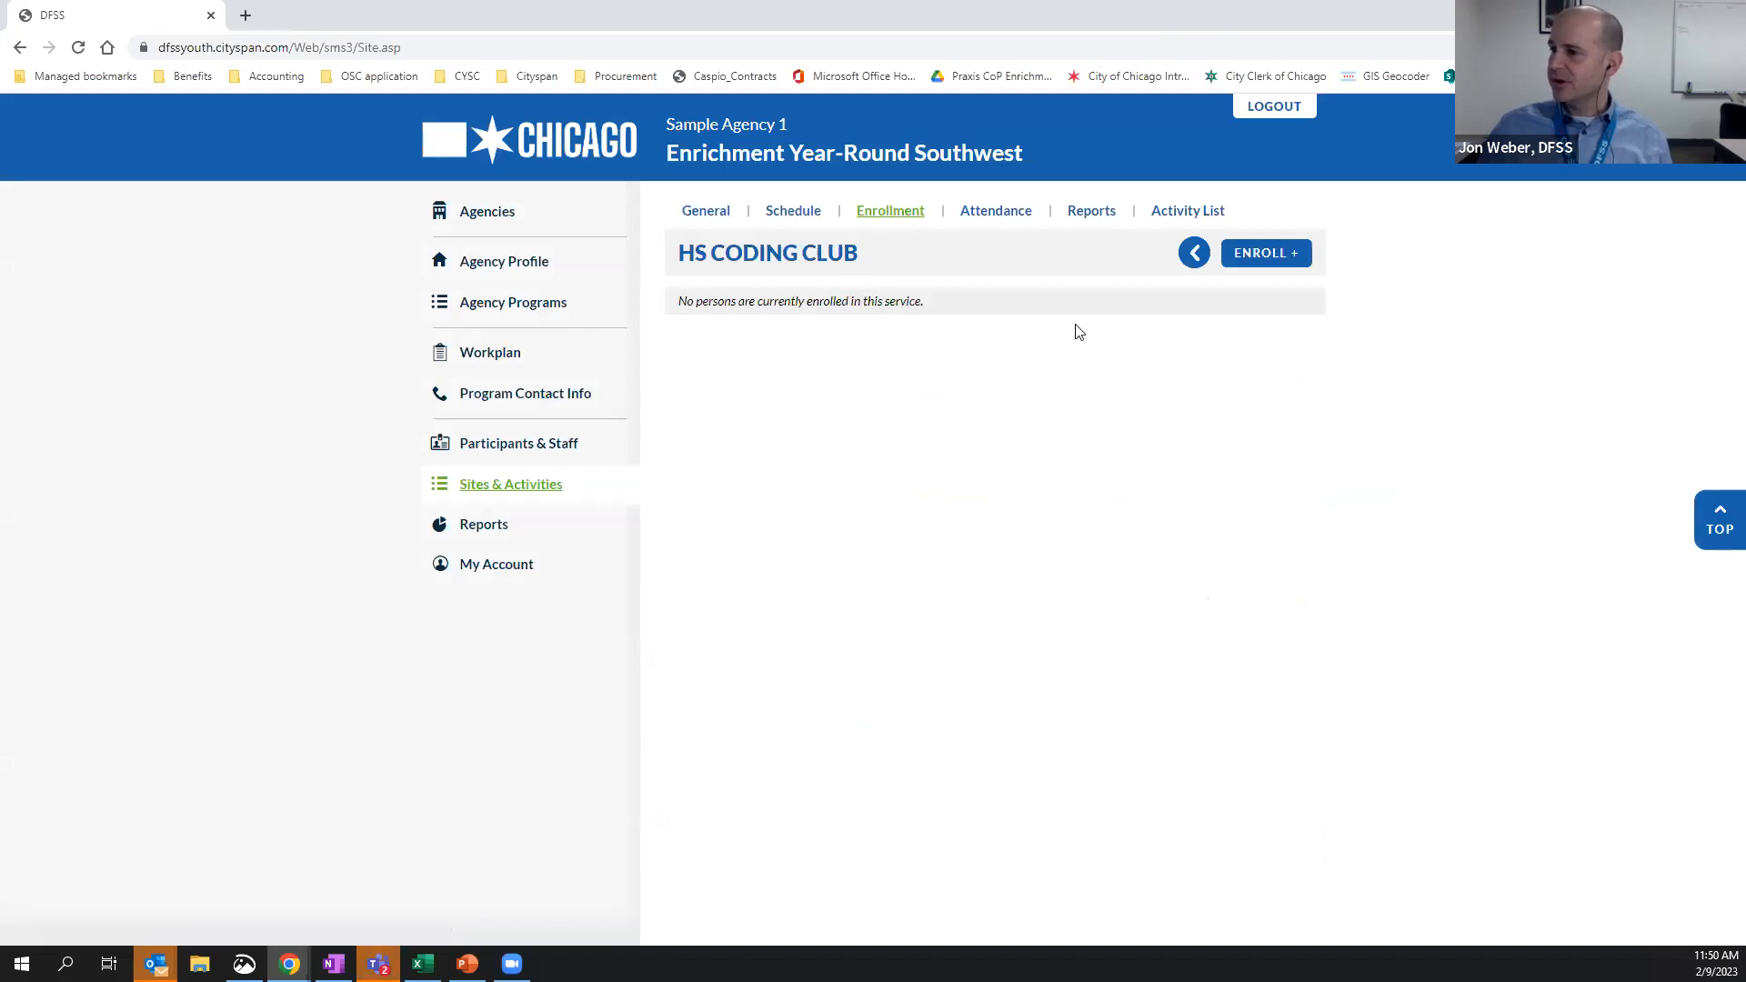
click(1277, 254)
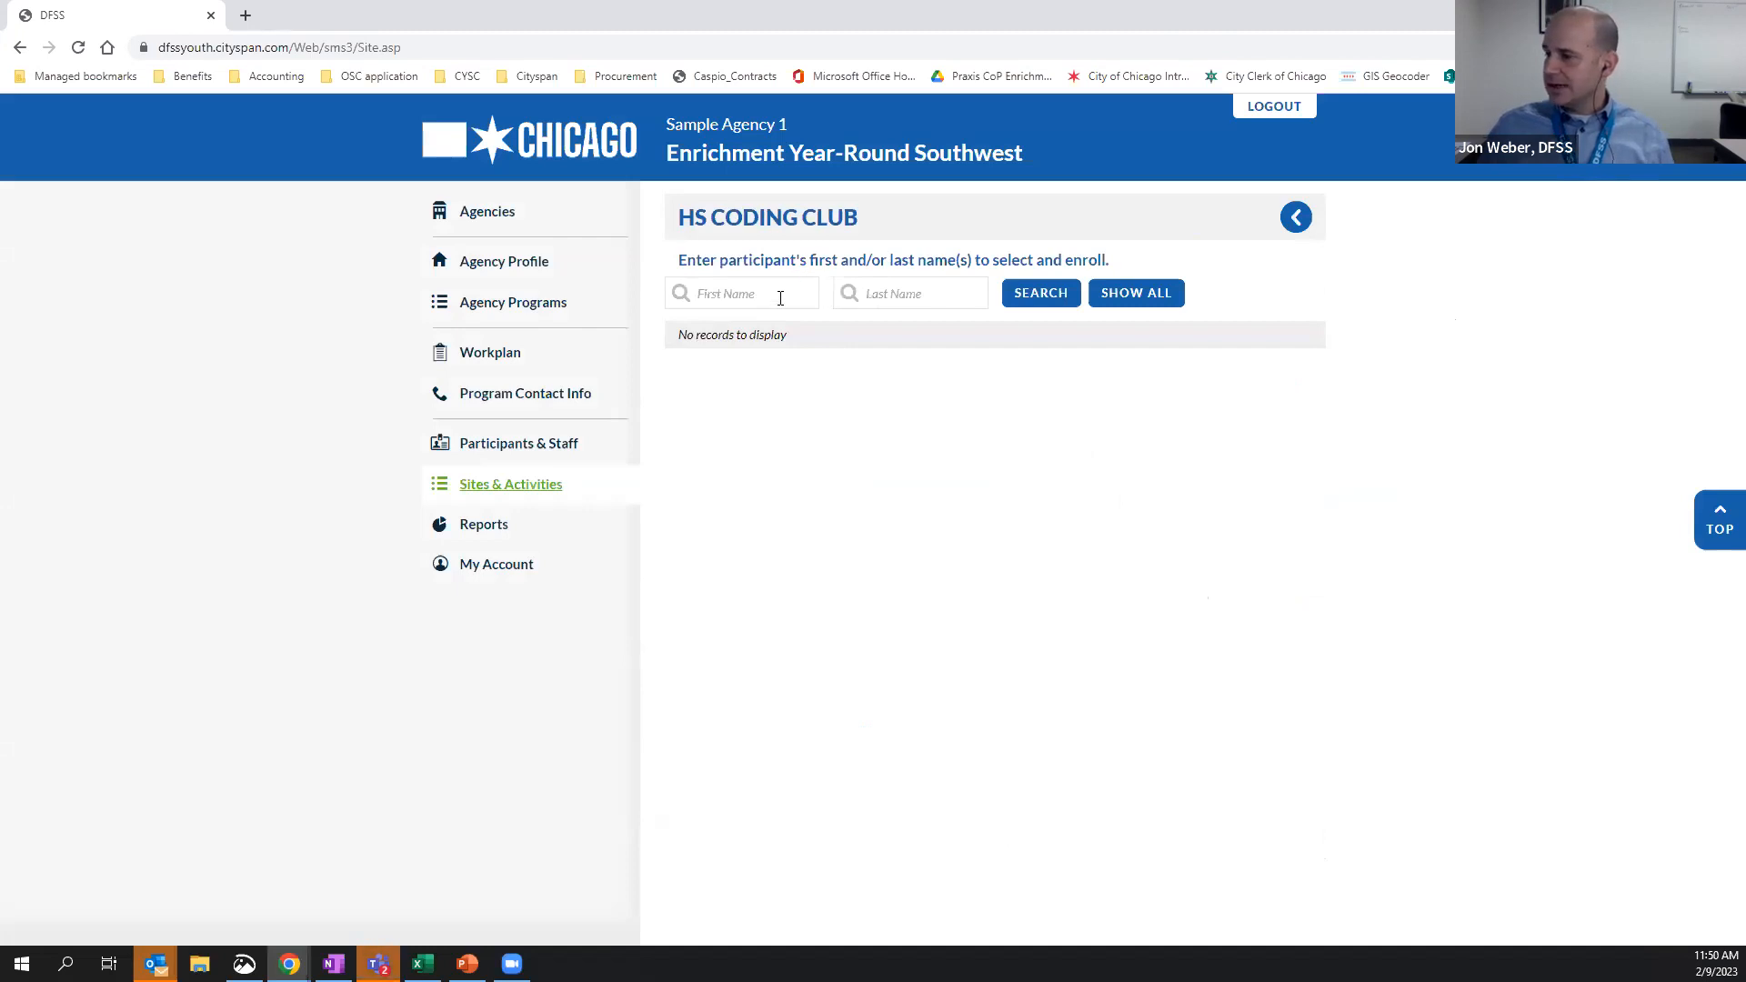
click(717, 293)
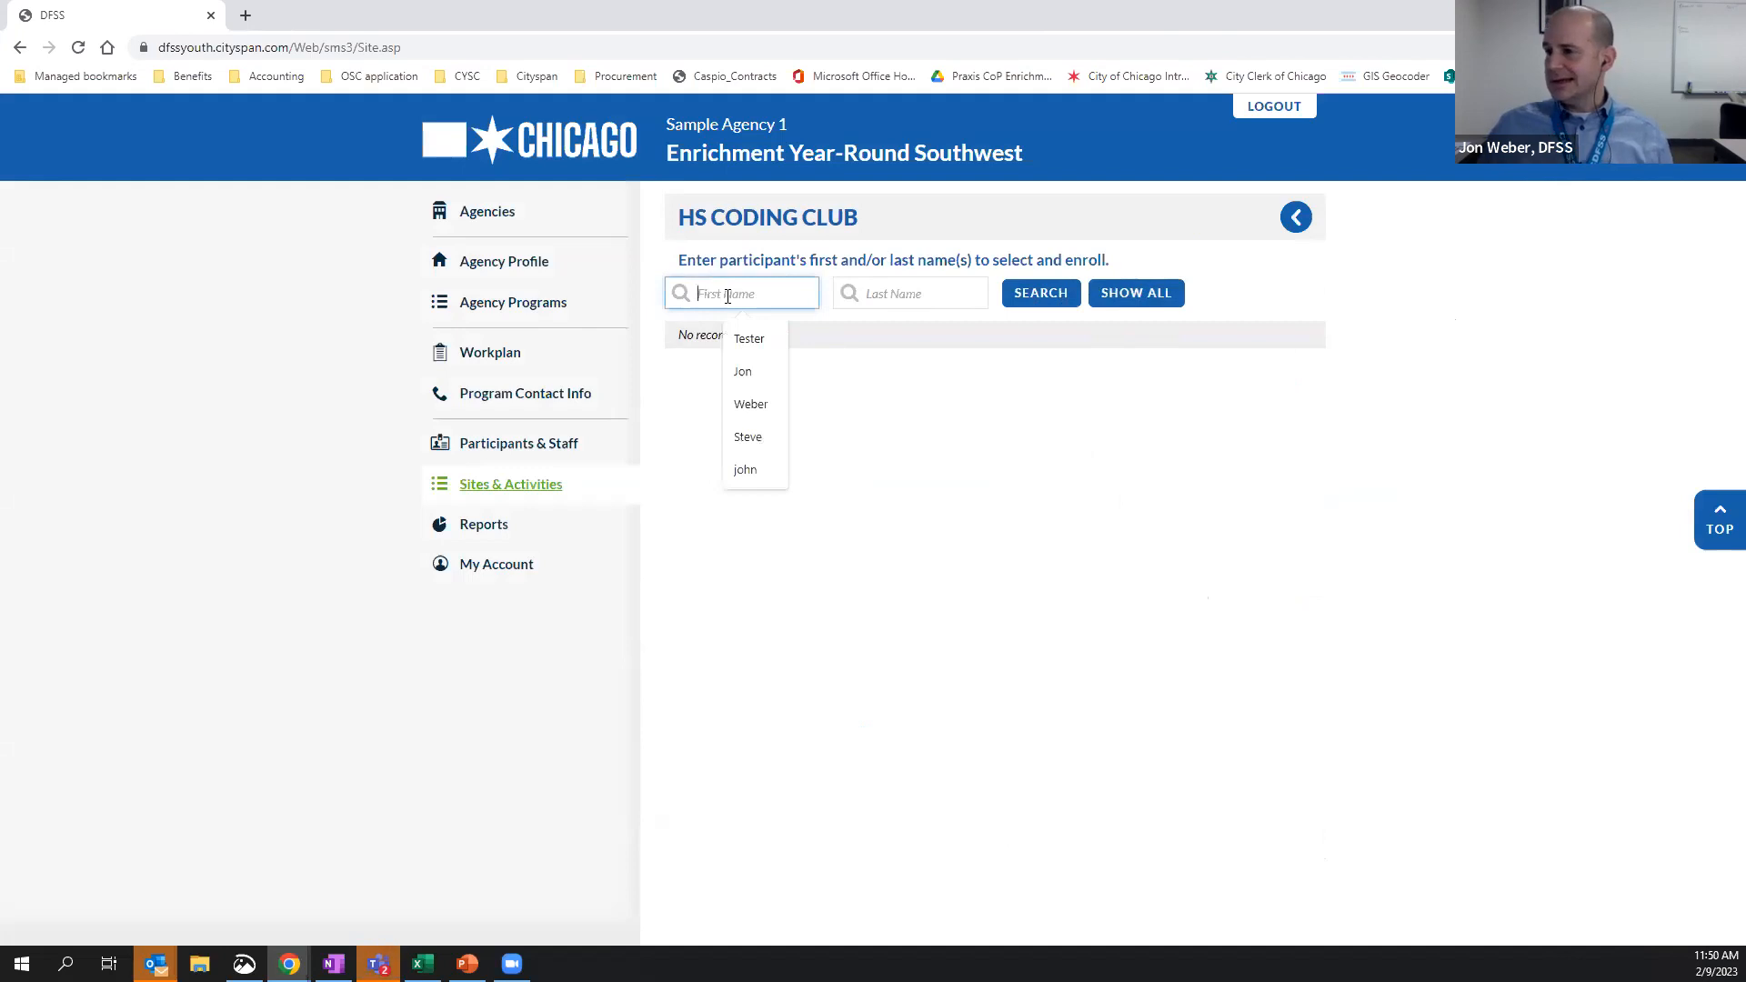
click(1147, 300)
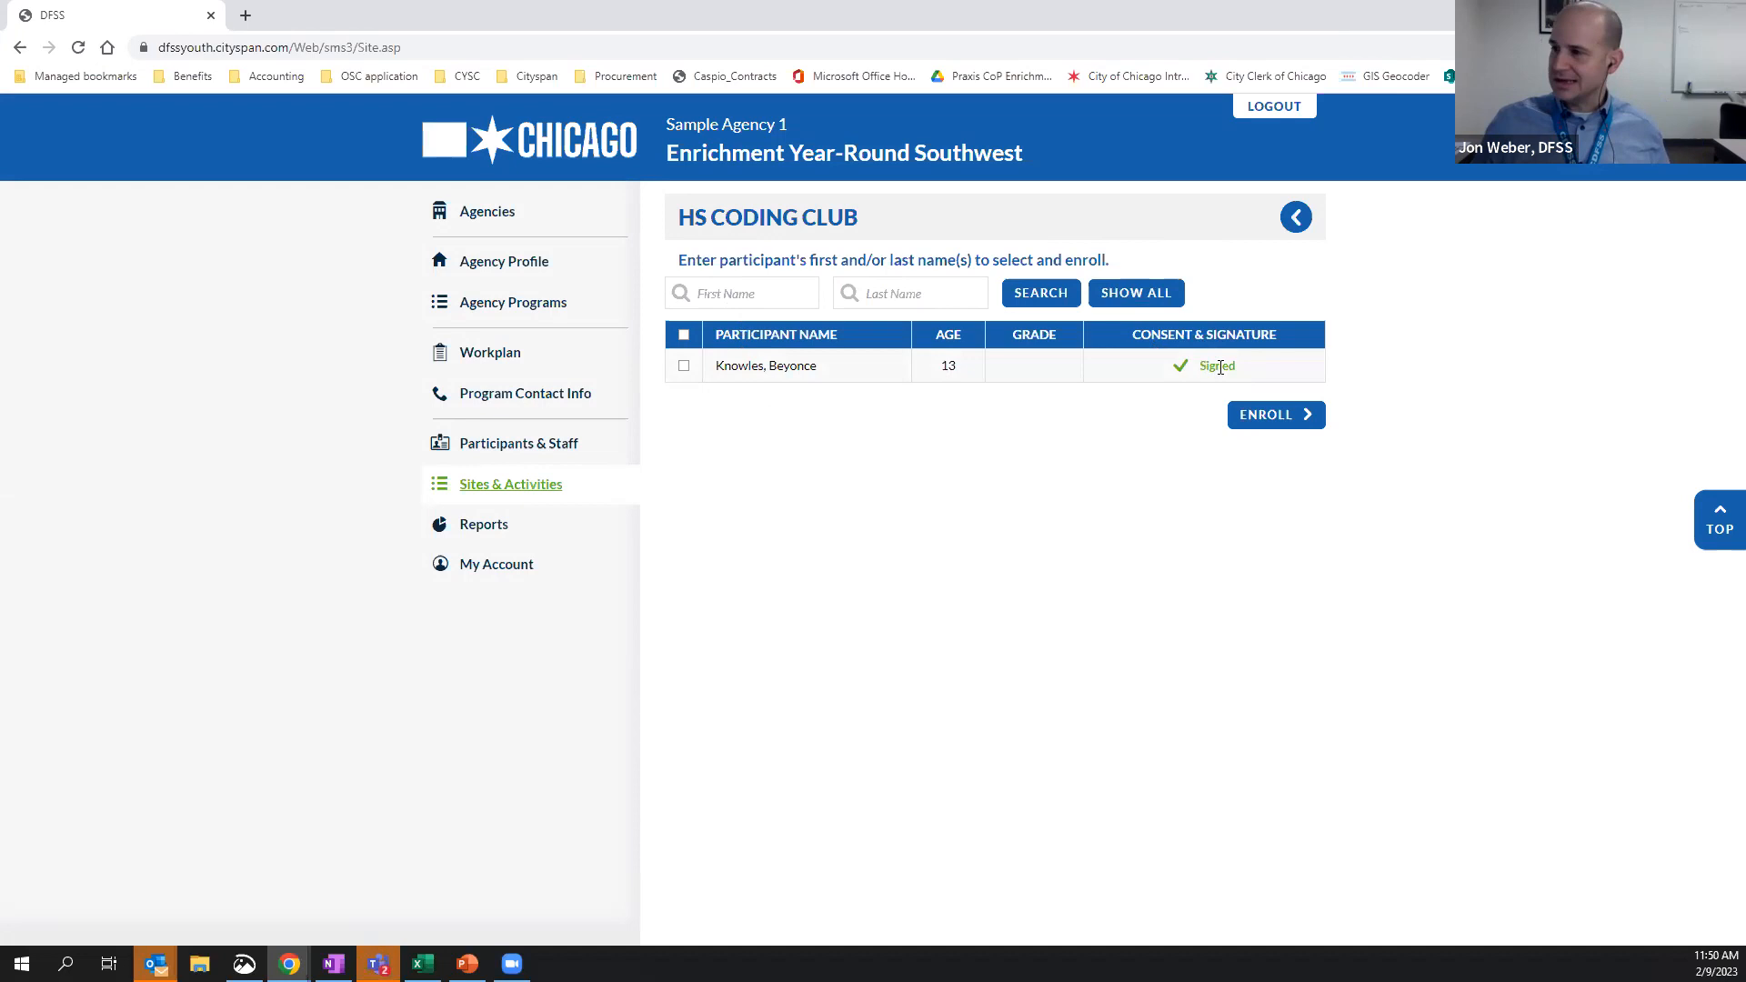
Enroll the listed participant in the HS coding club with enroll date 2/13/2023 and open the enrollment list
click(684, 366)
click(1262, 420)
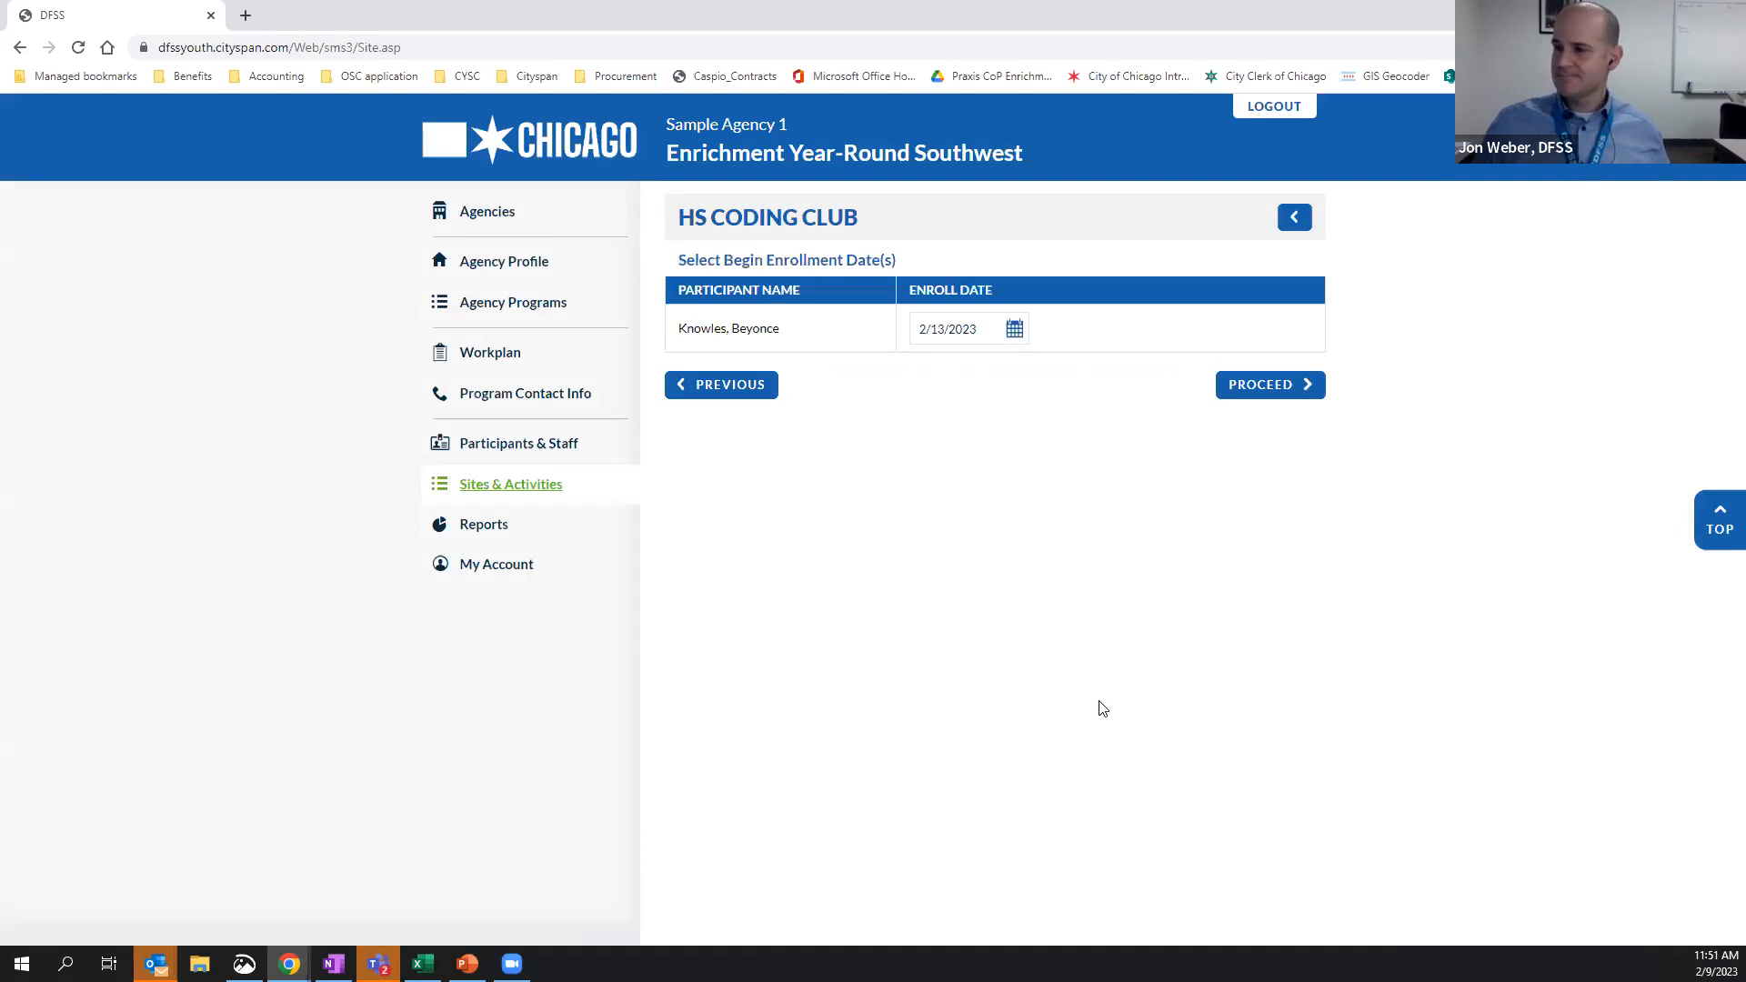
click(944, 331)
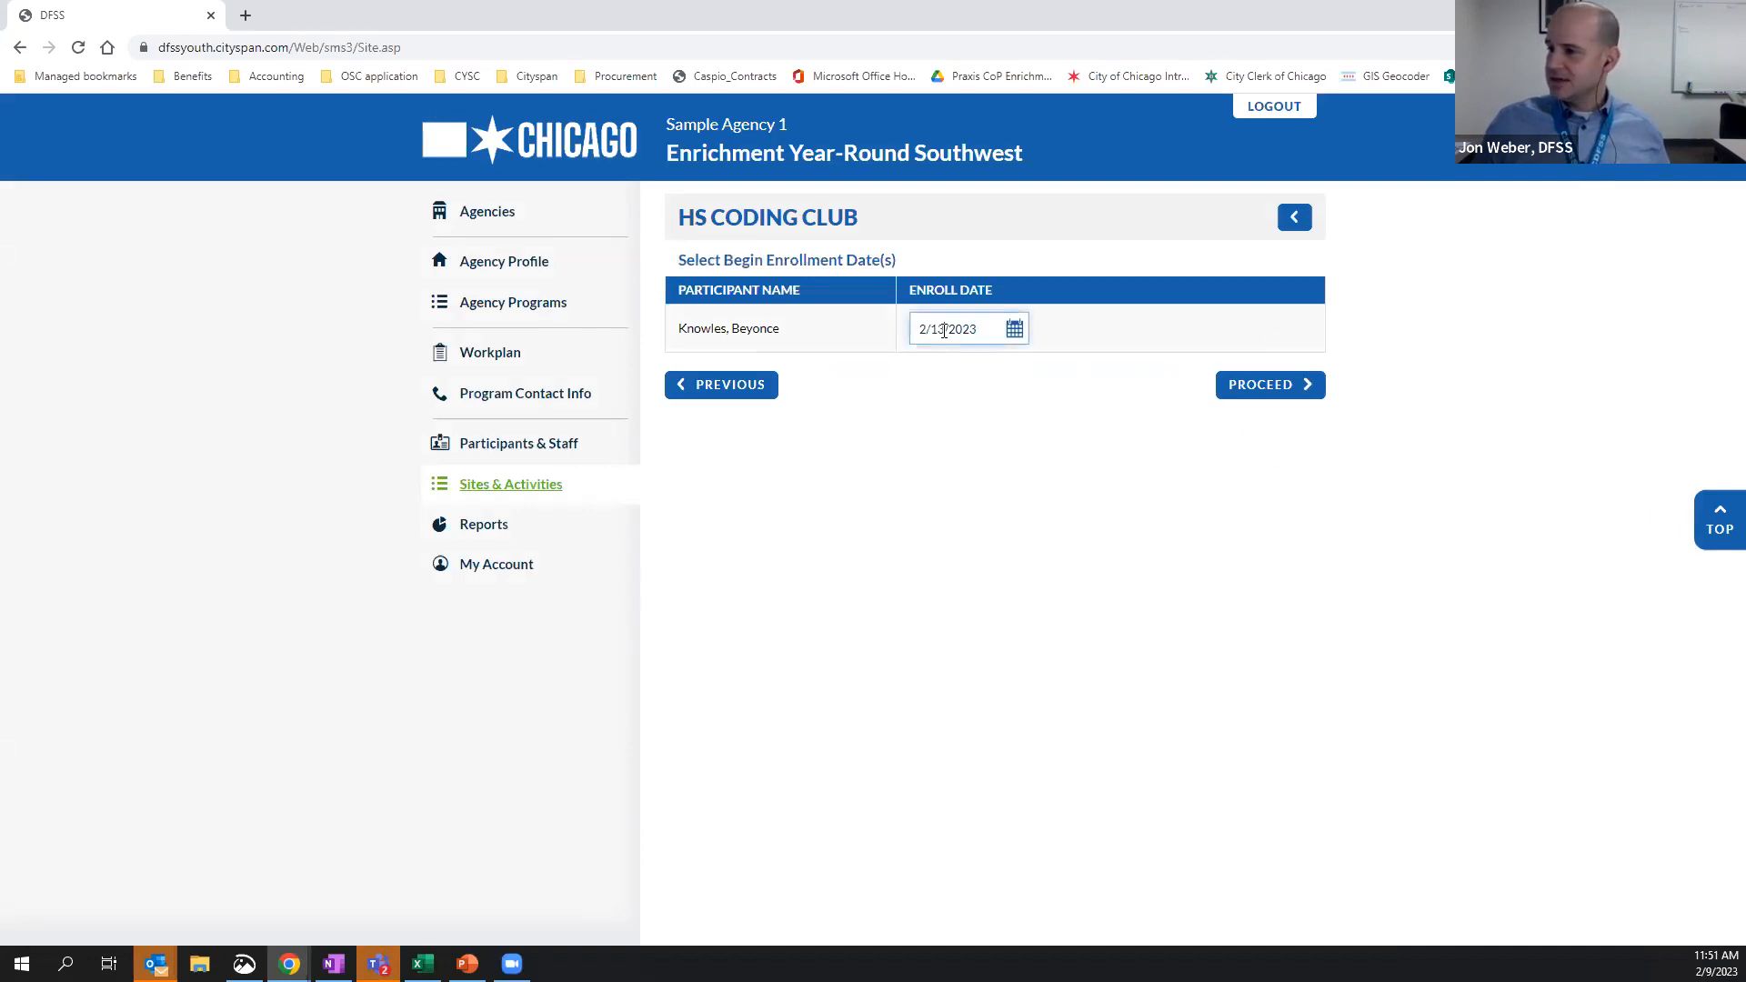
click(905, 464)
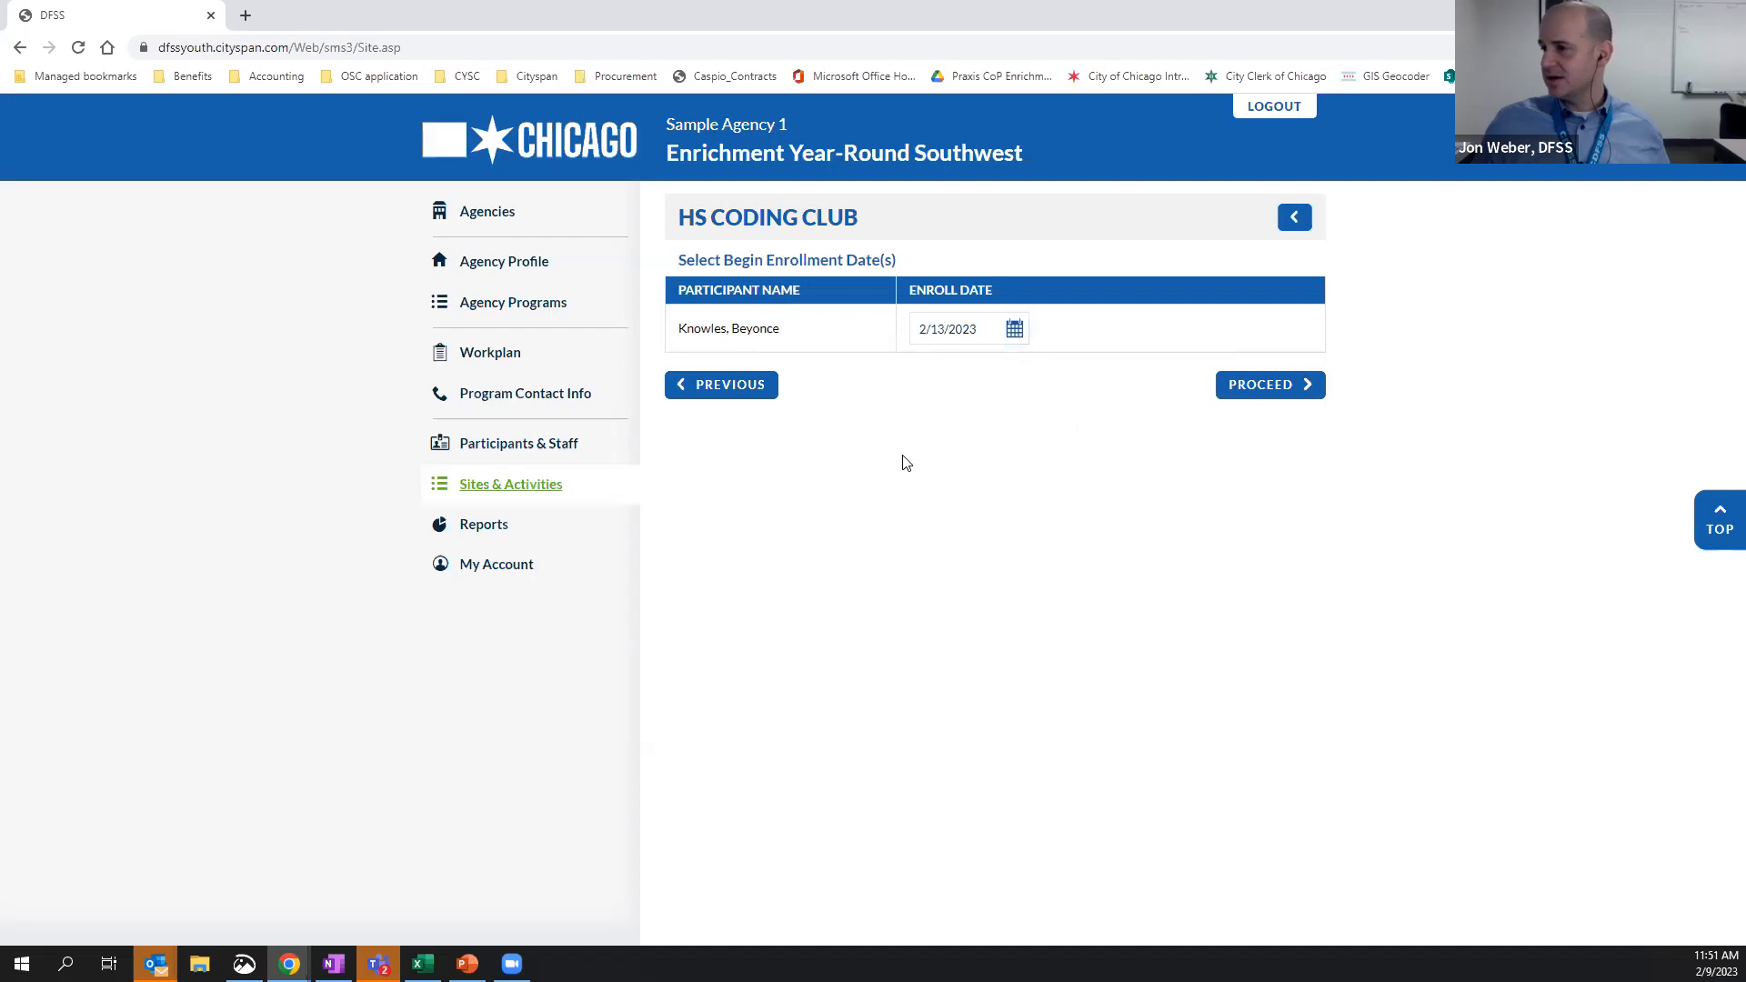
click(1277, 384)
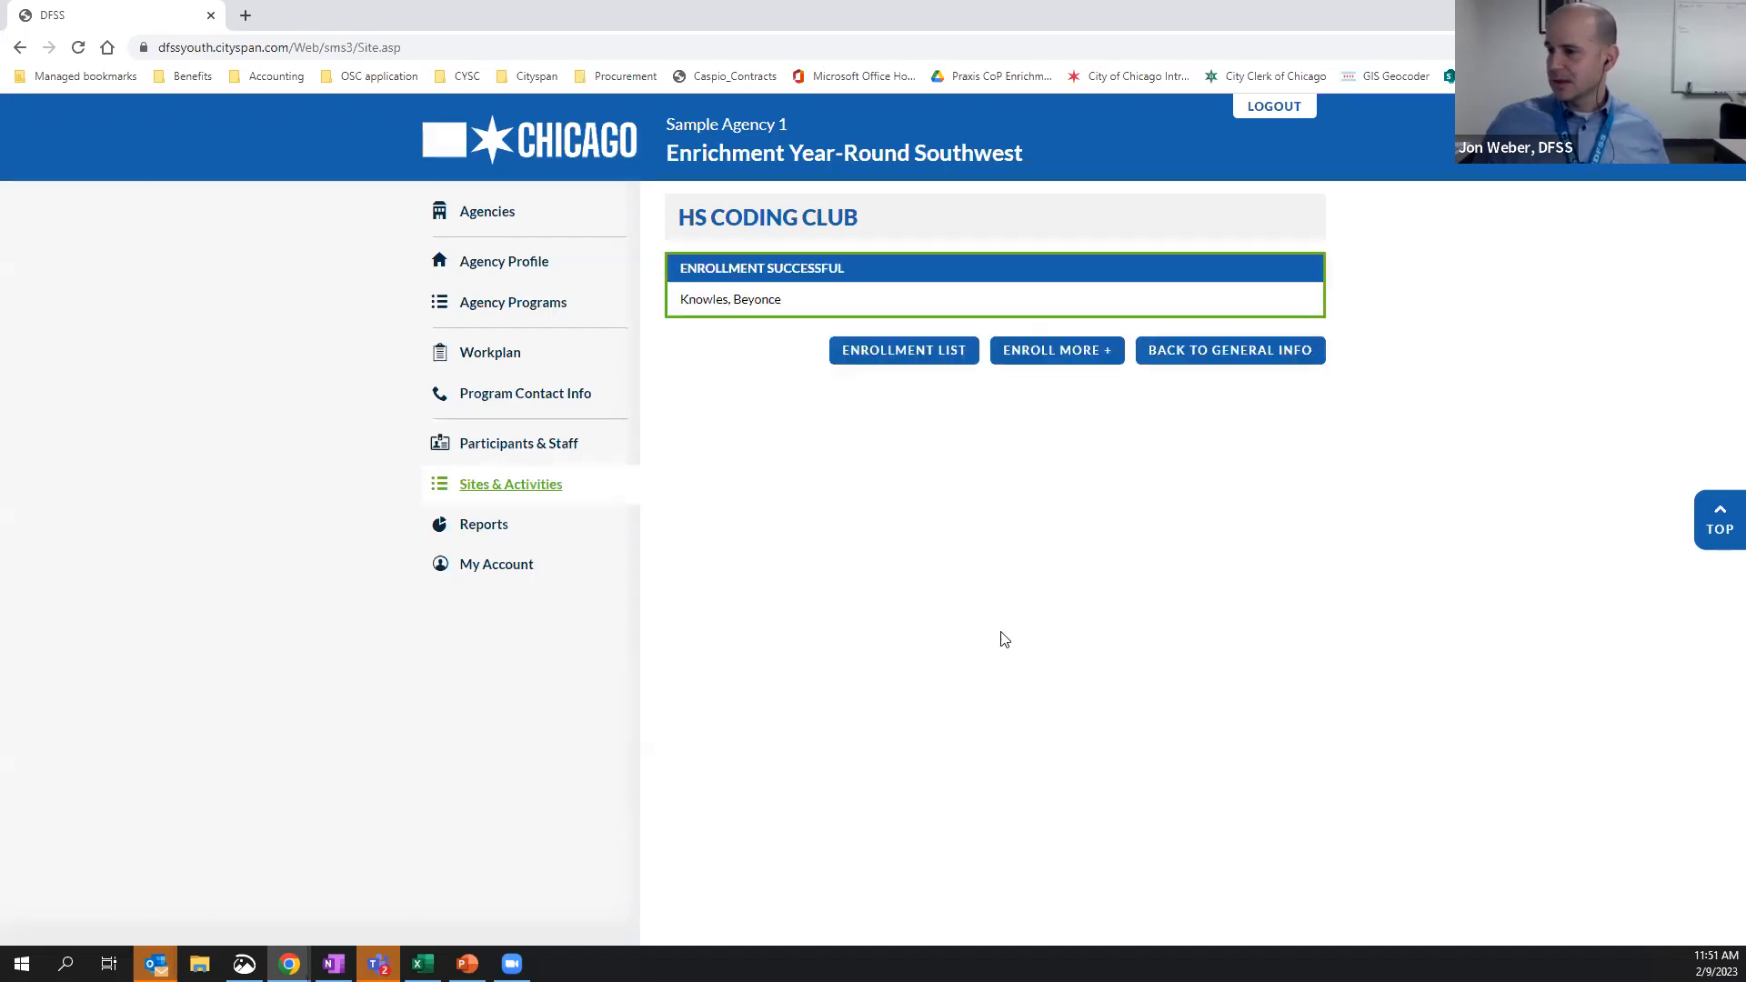
click(887, 354)
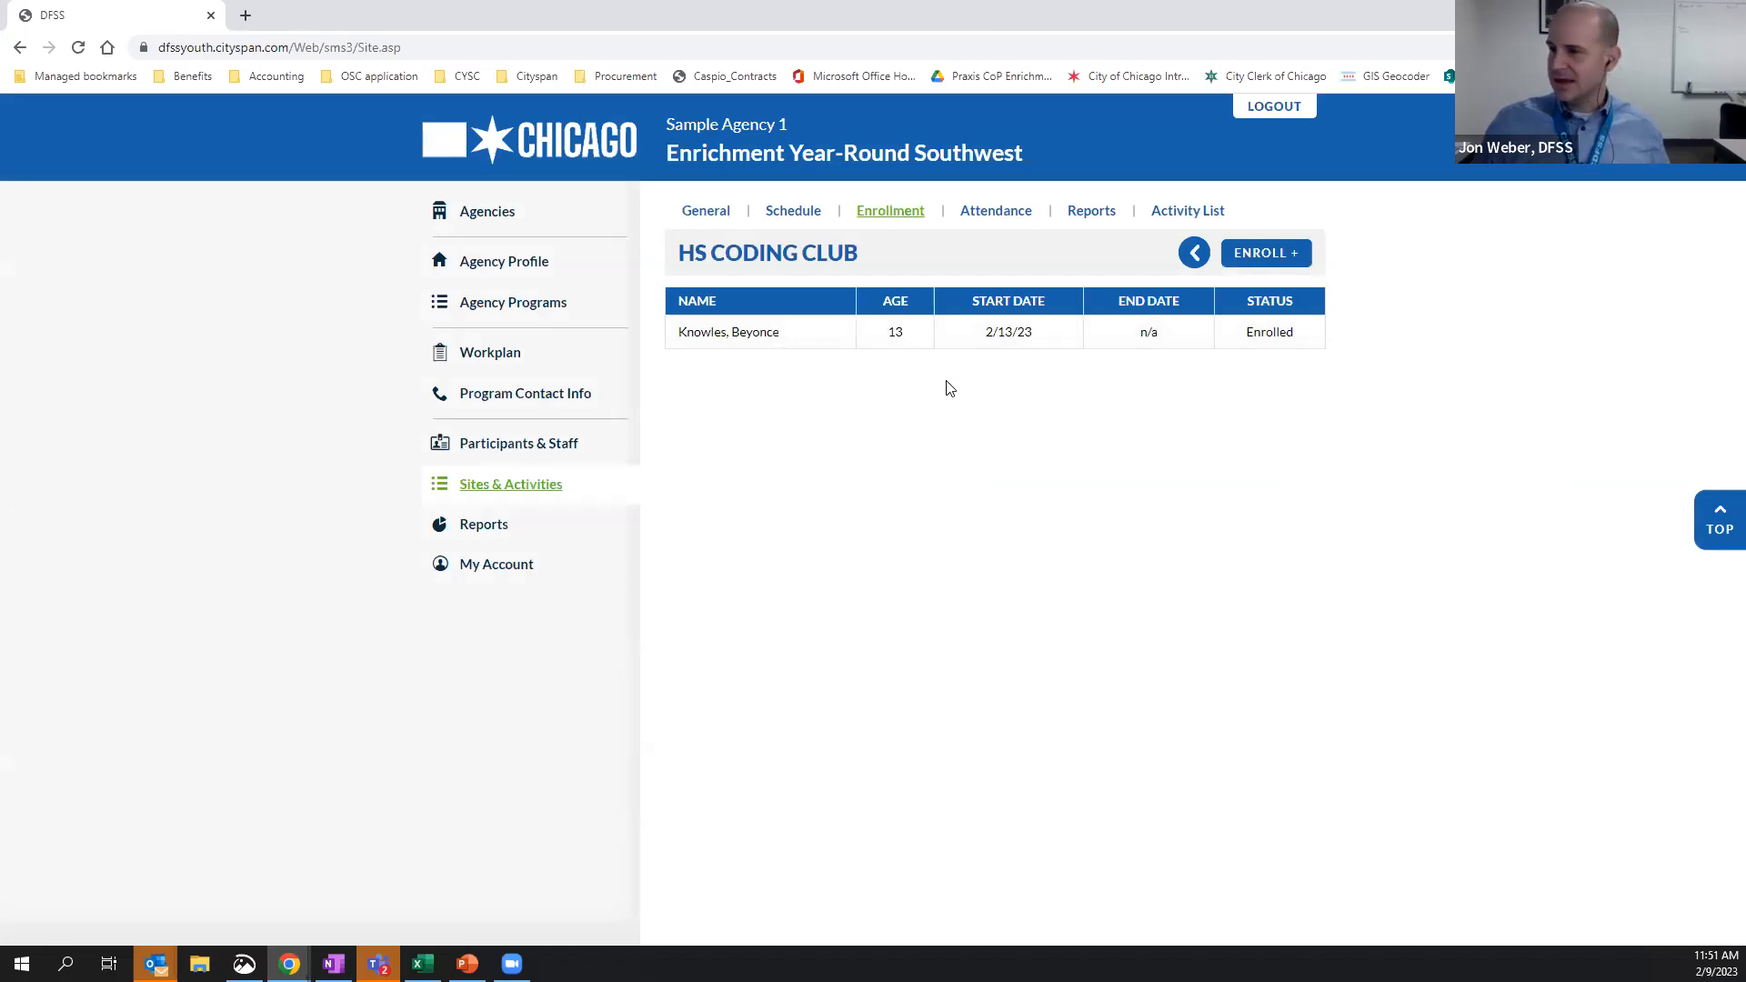
Try the present and absent marks for the participant on the Monday, February 13, 2023 attendance sheet and clear the attendance
click(1009, 213)
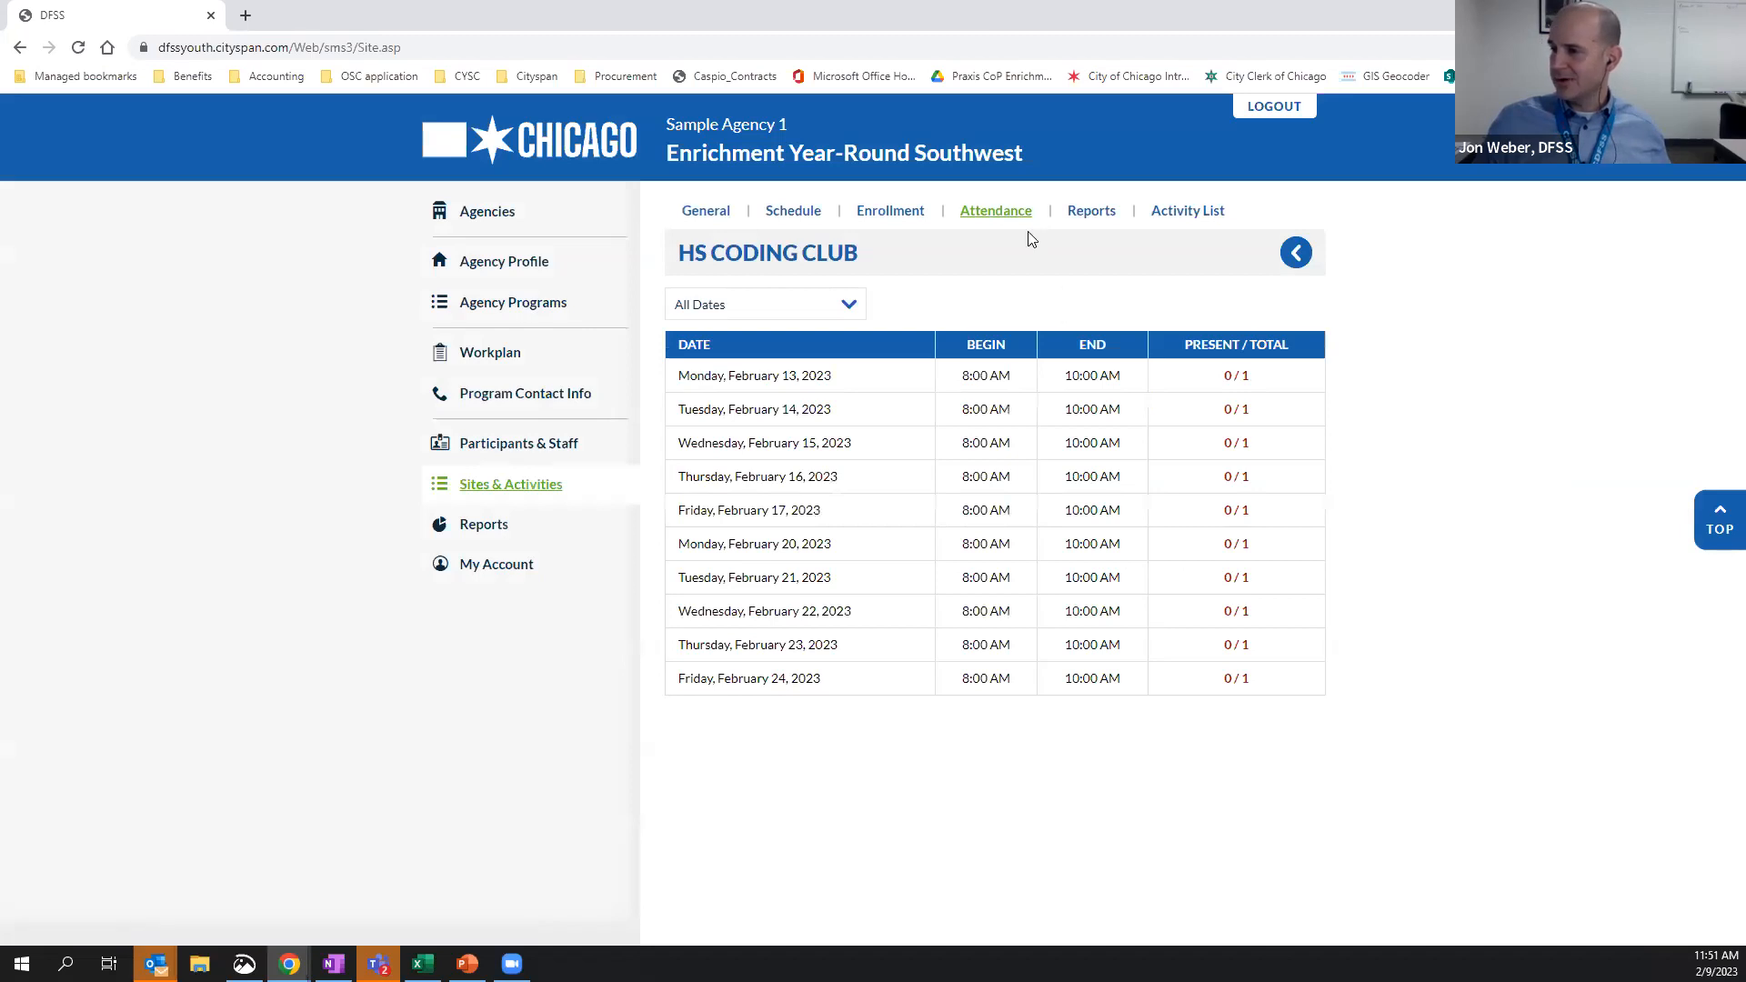
click(754, 381)
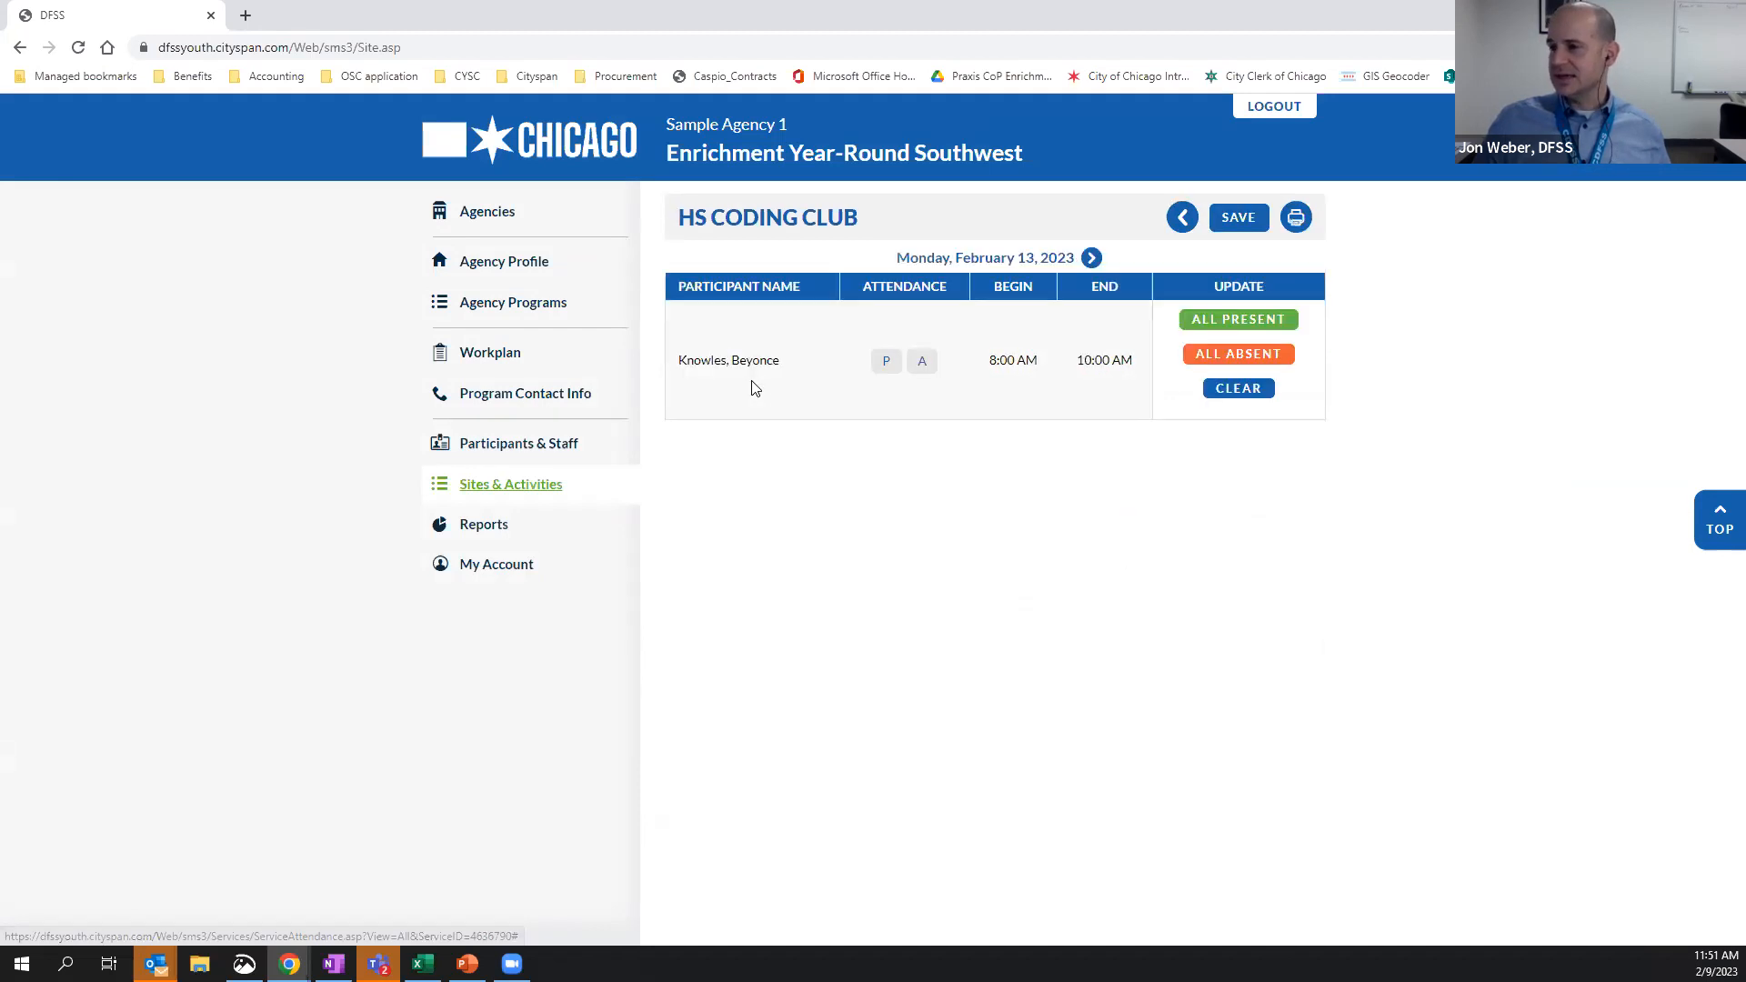
click(887, 367)
click(921, 364)
click(889, 366)
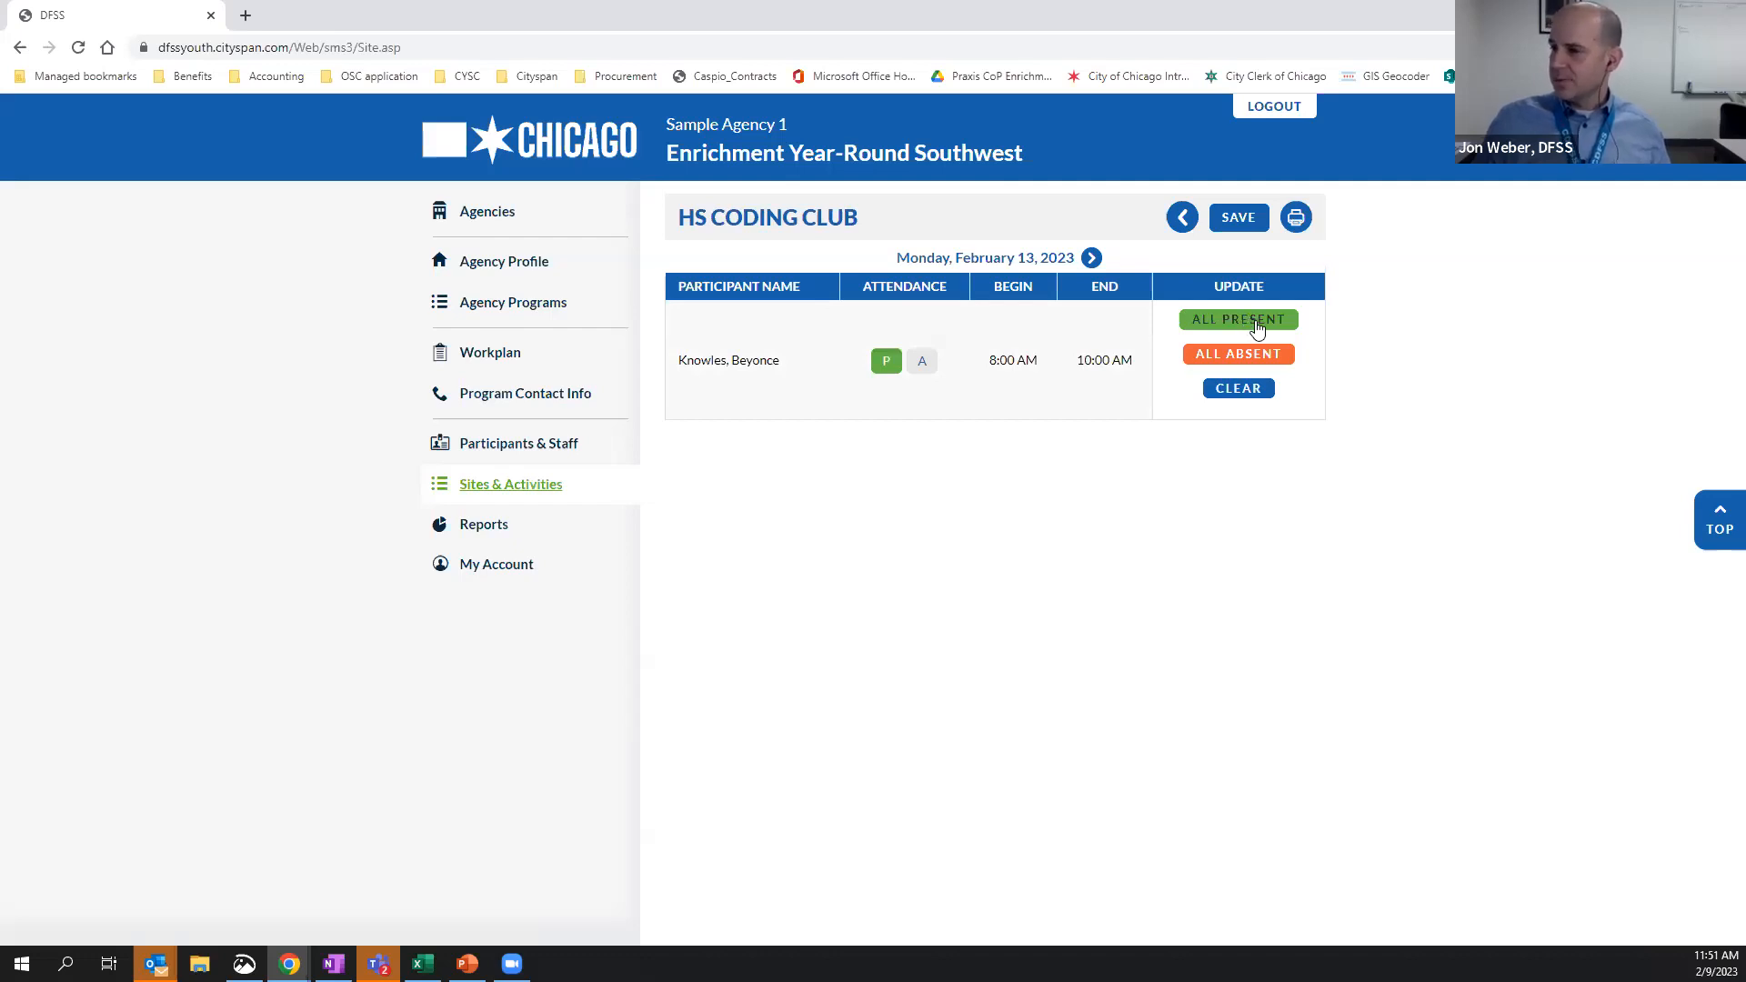
click(1267, 386)
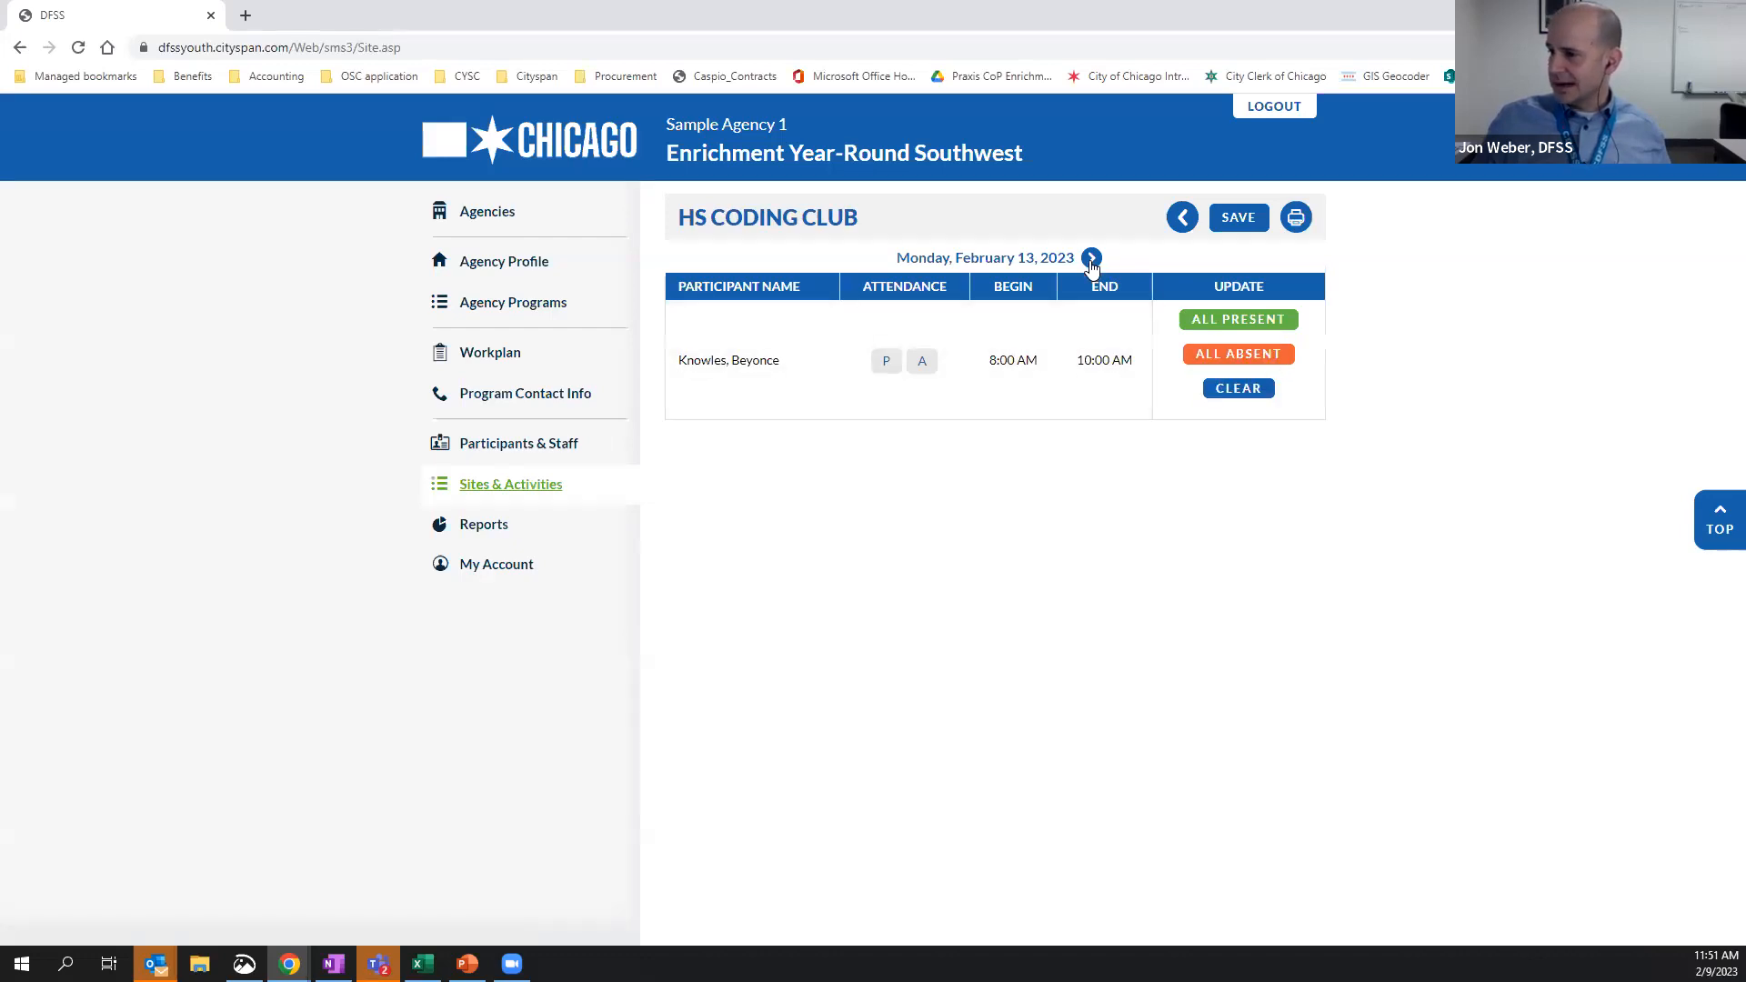
Browse the attendance sheets for February 14 and 15, 2023 and return to the list of attendance dates
click(1091, 261)
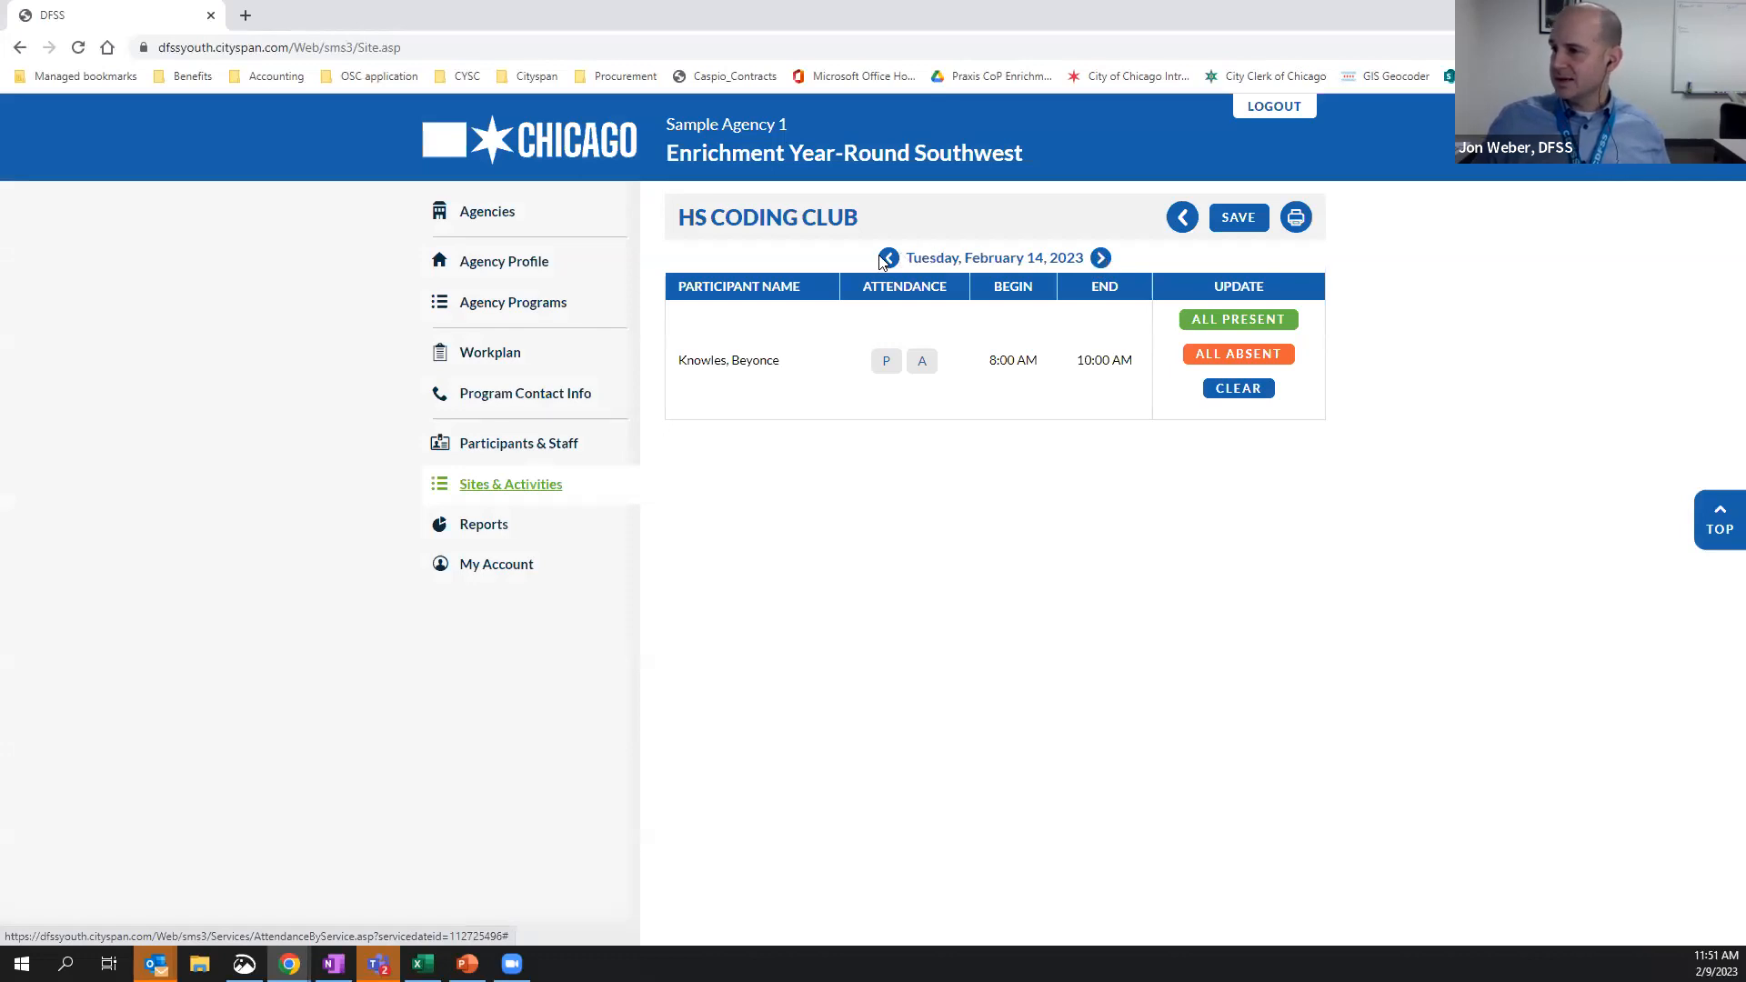
click(1102, 260)
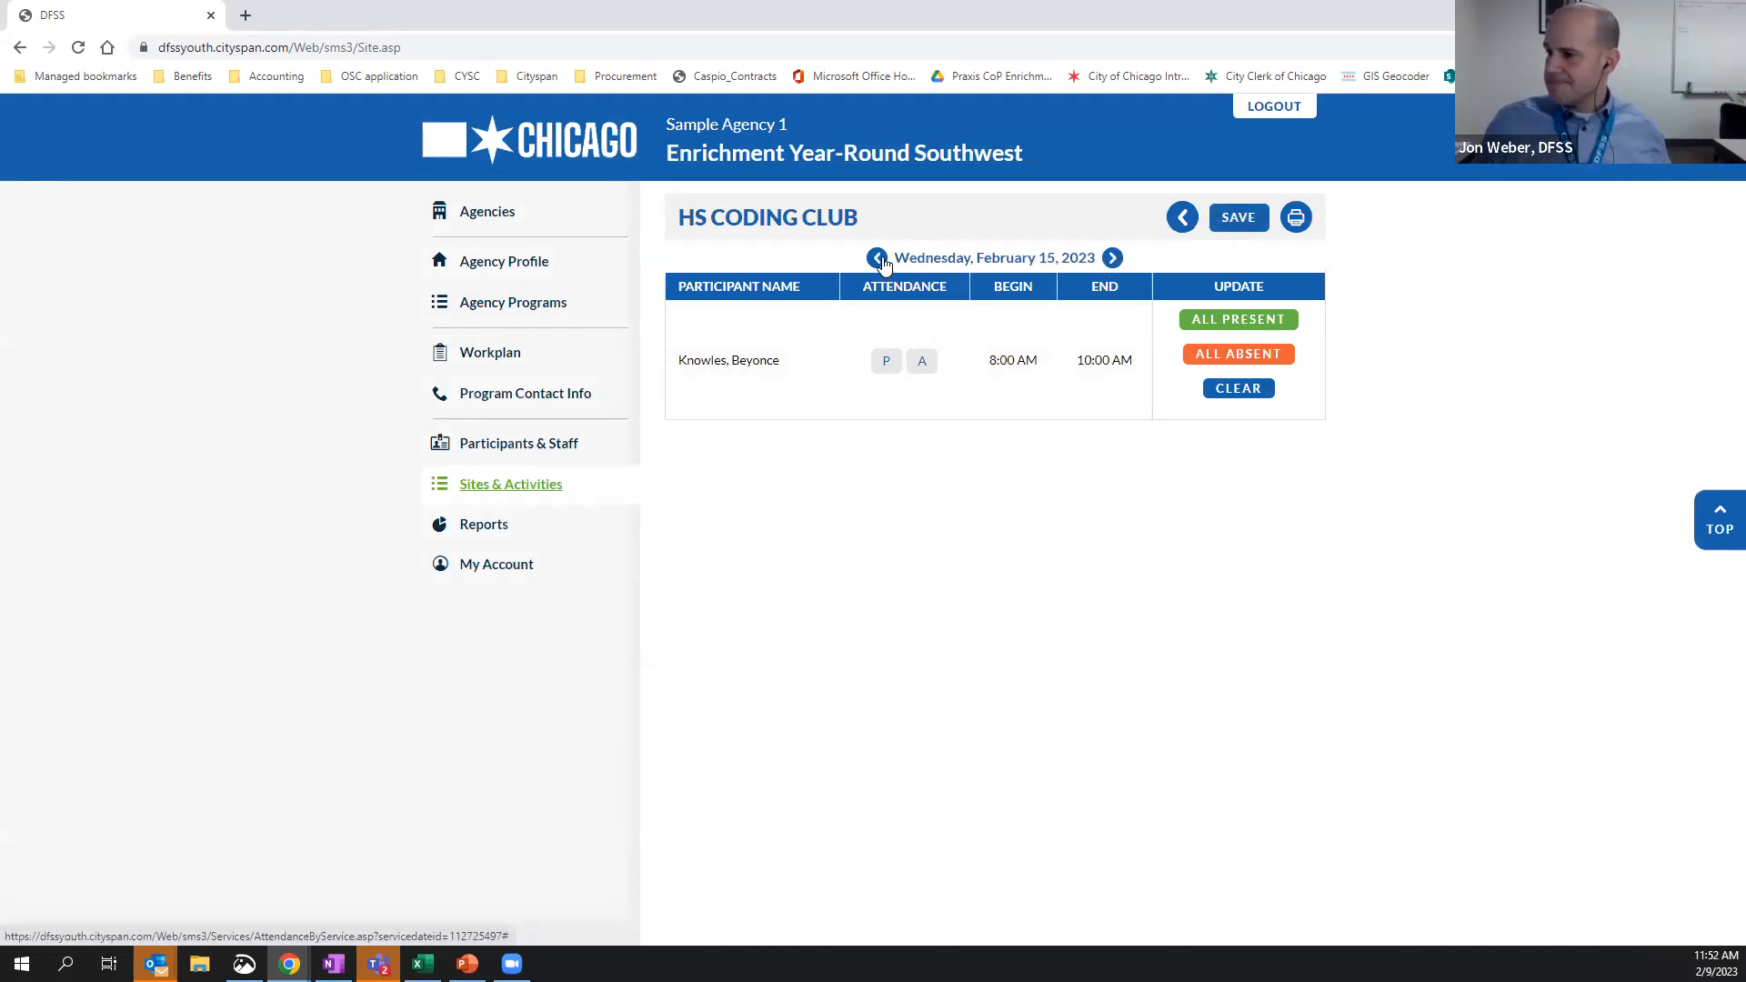
click(1238, 222)
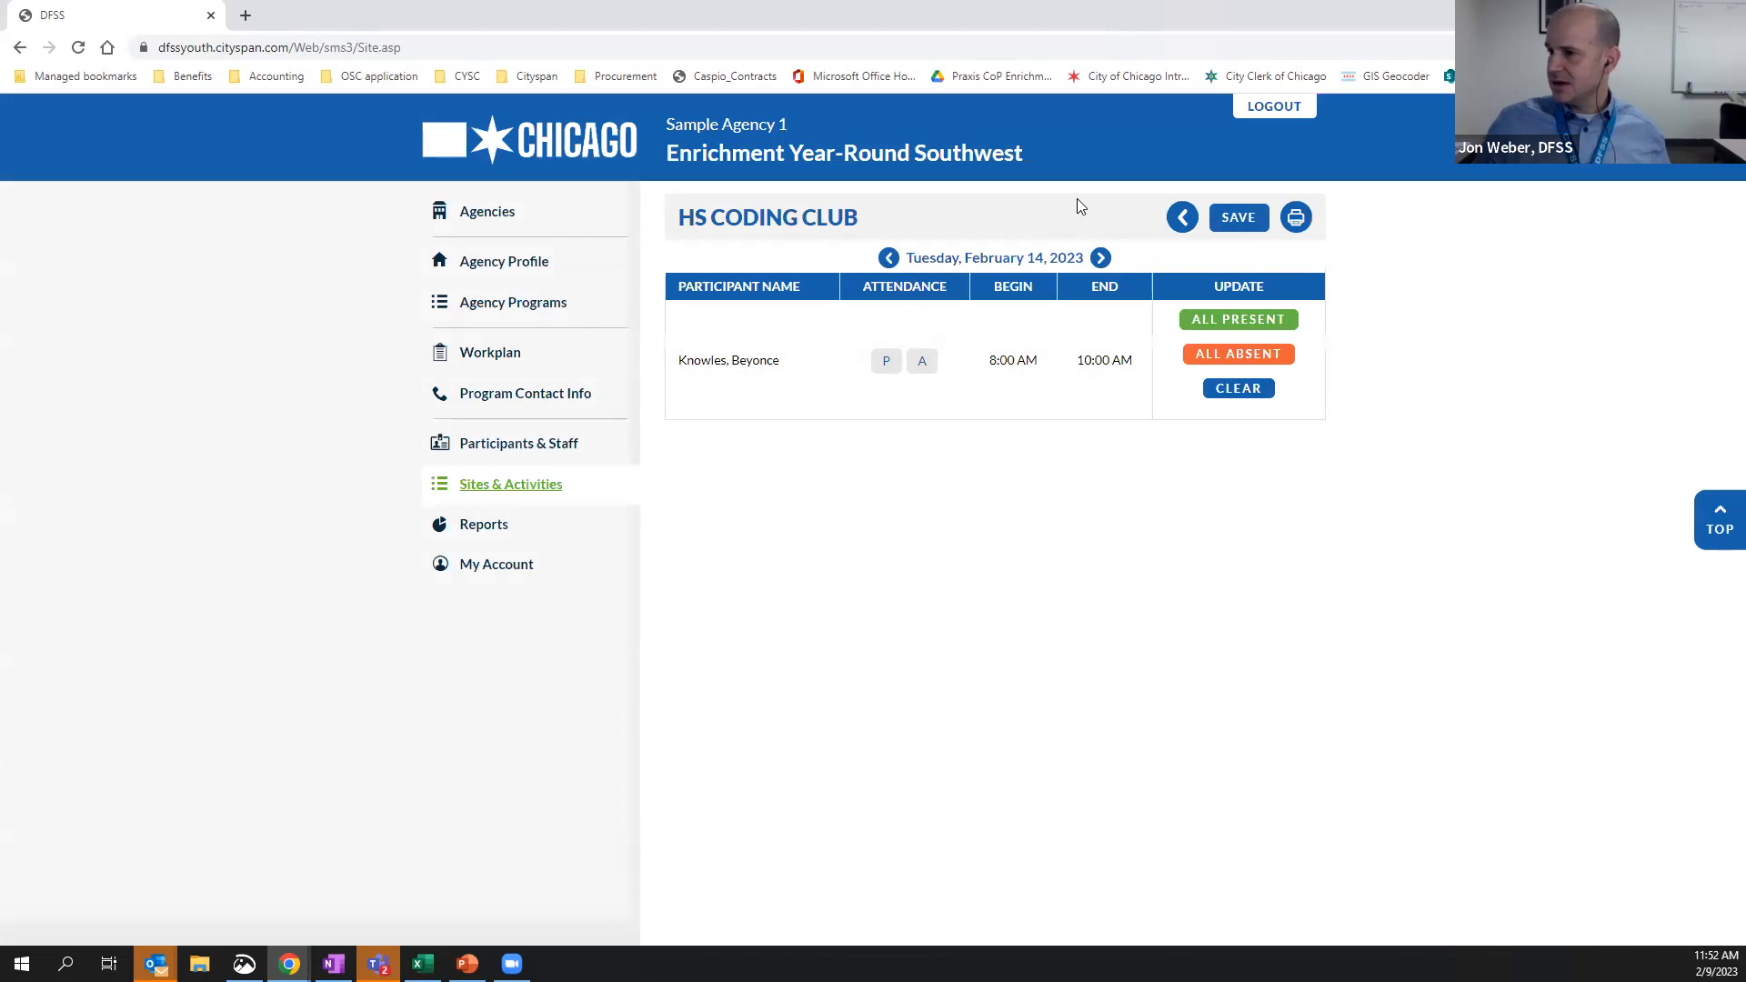
click(1184, 218)
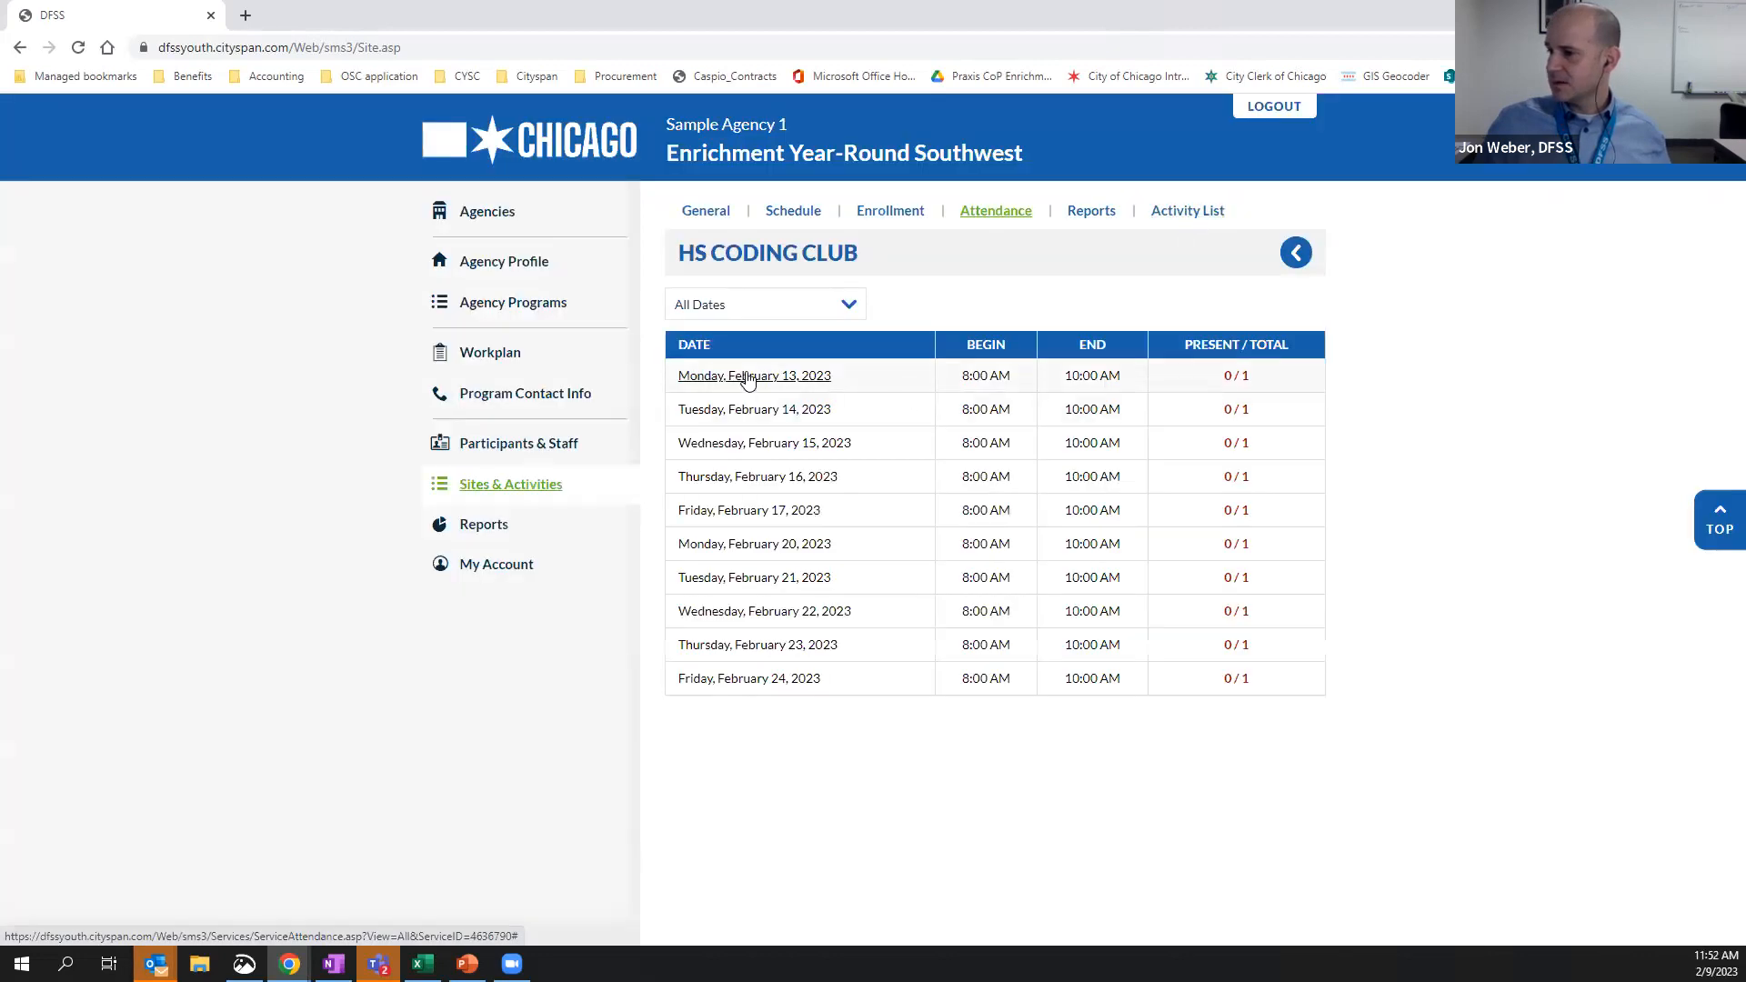
Mark the participant present for Monday, February 13, 2023, save the attendance and return to the date list
click(747, 379)
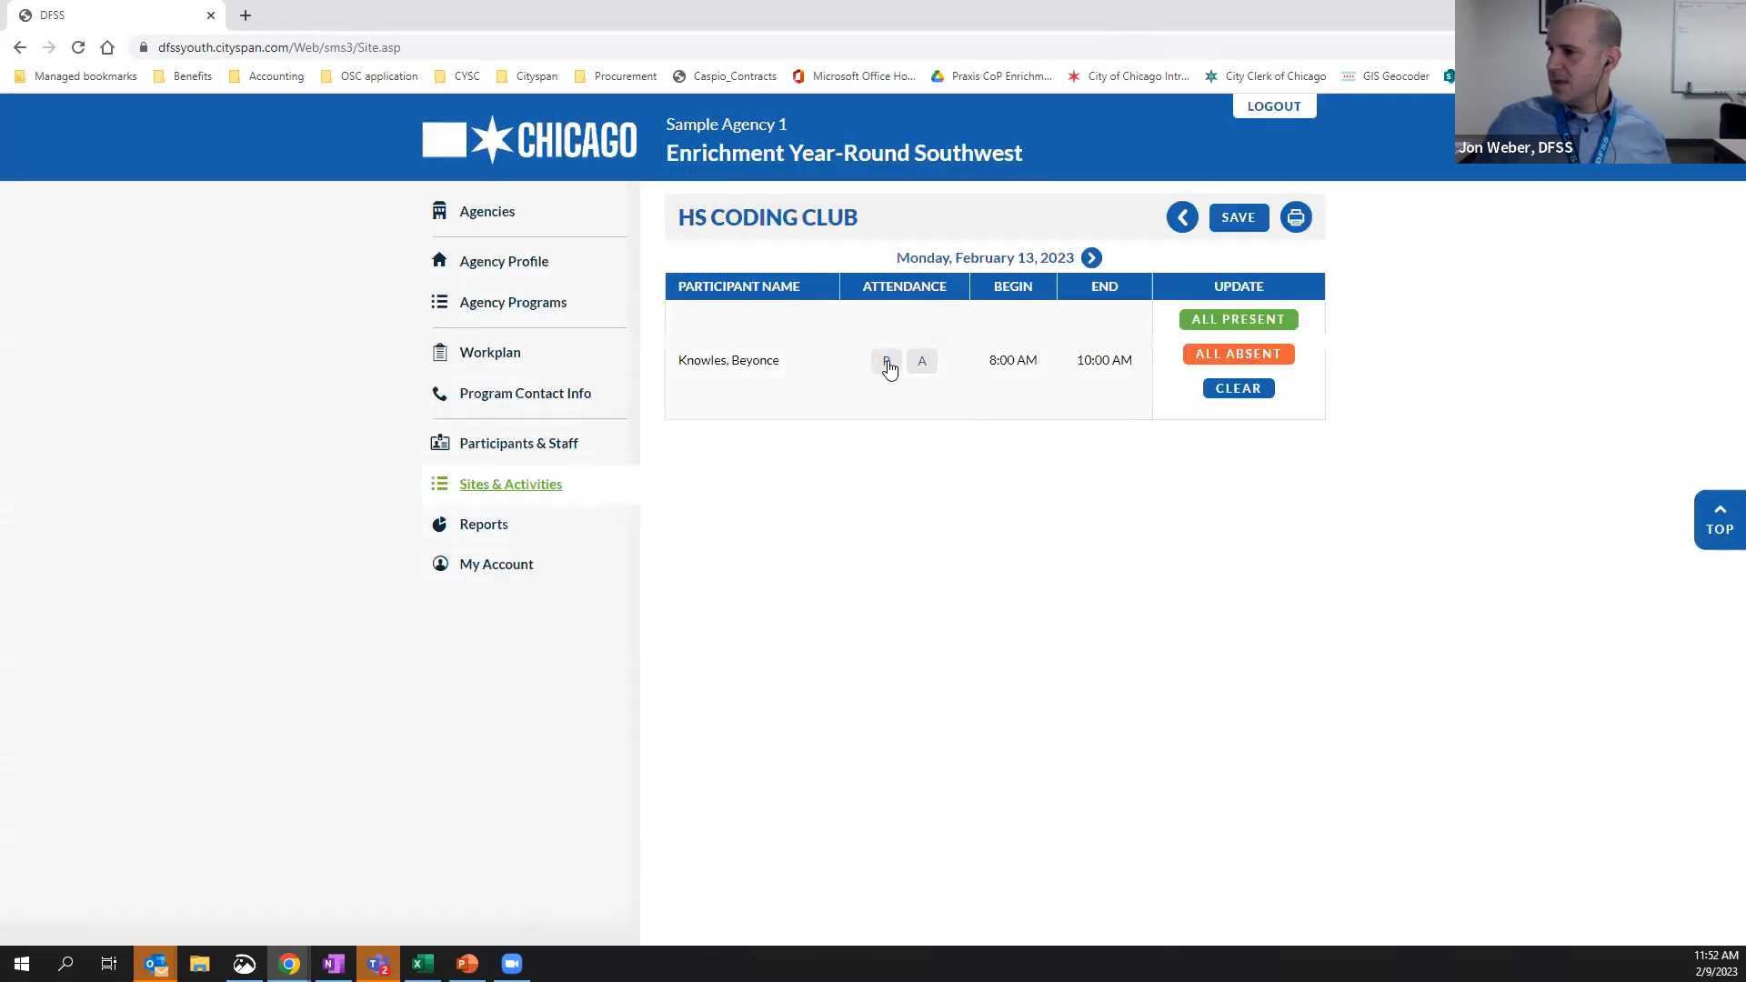
click(888, 366)
click(1239, 220)
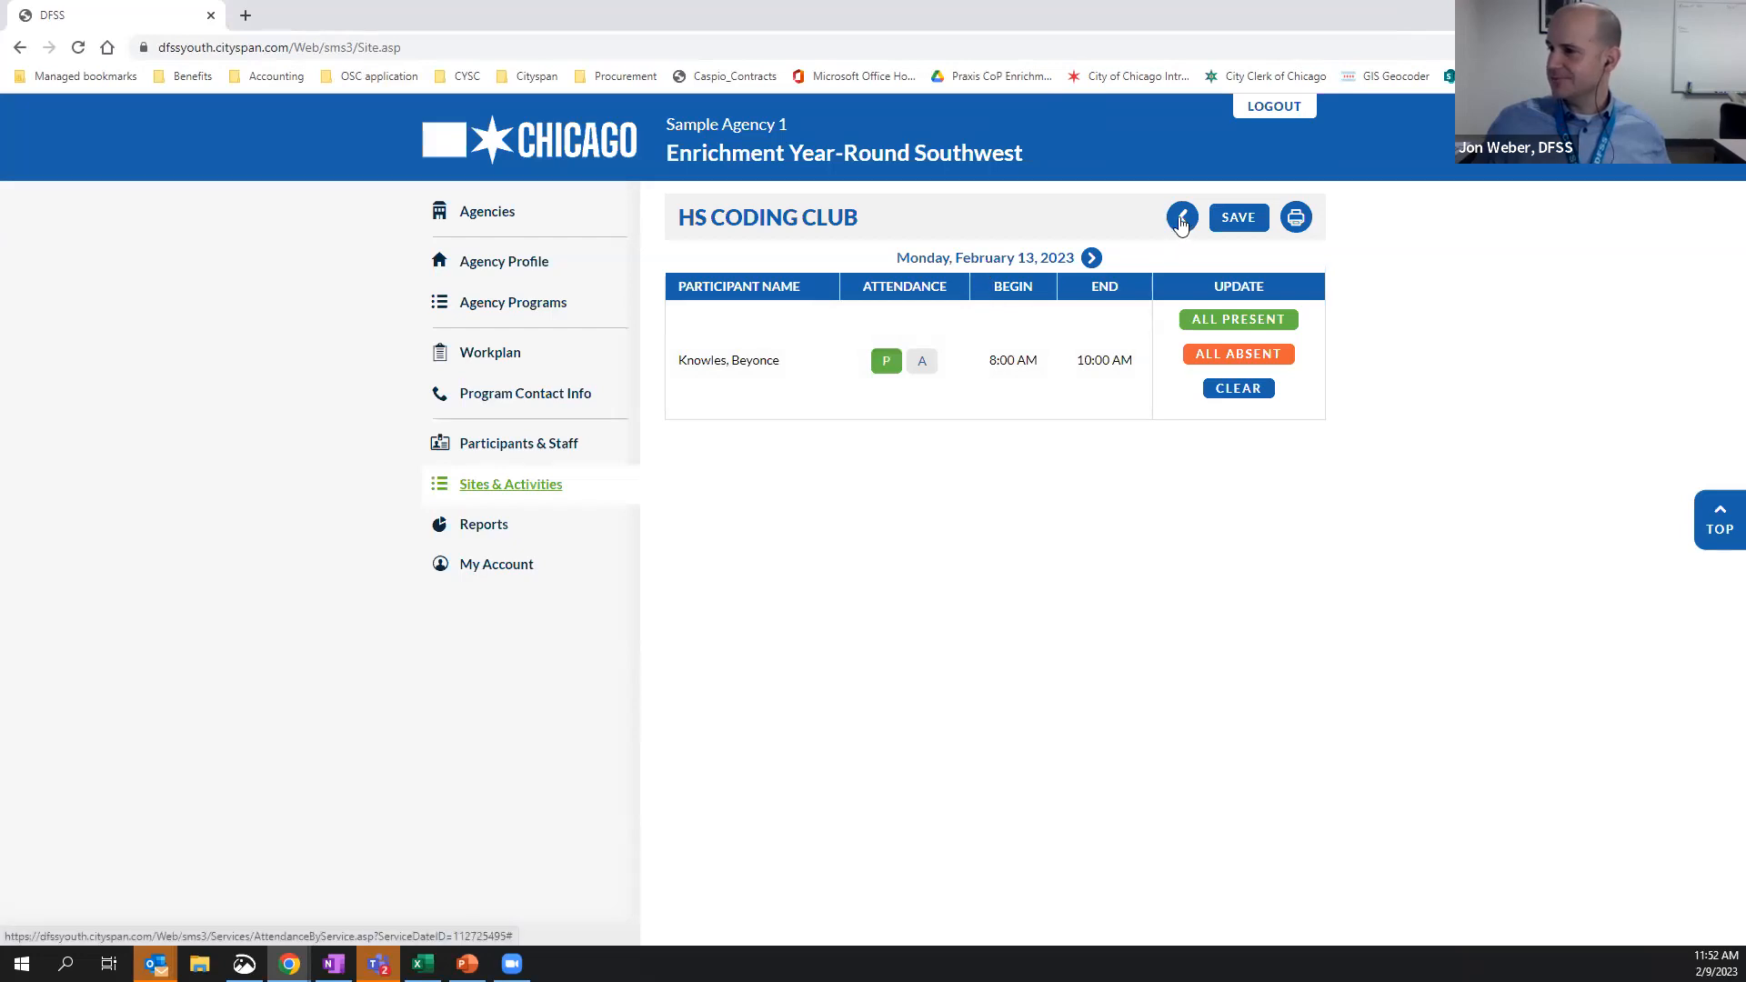
click(1181, 220)
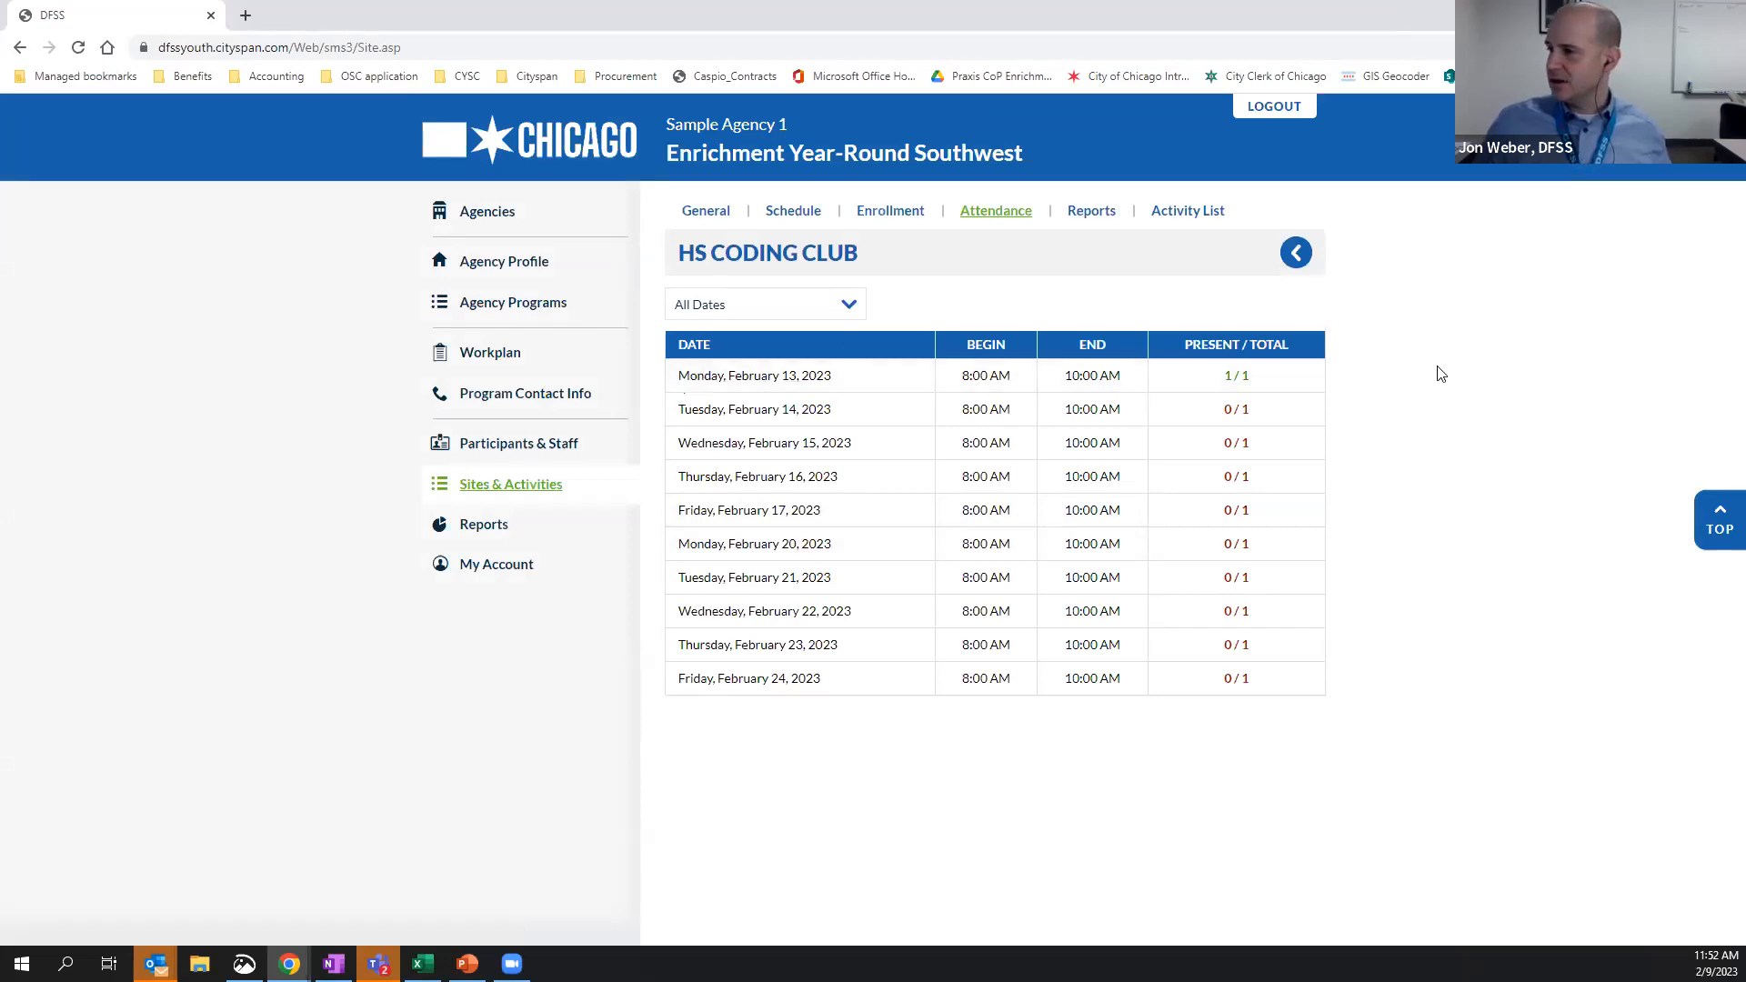
Look at the activity's service reports and the Single Day Attendance Sheet parameters, leaving the dates blank, and return to the reports list
click(1099, 206)
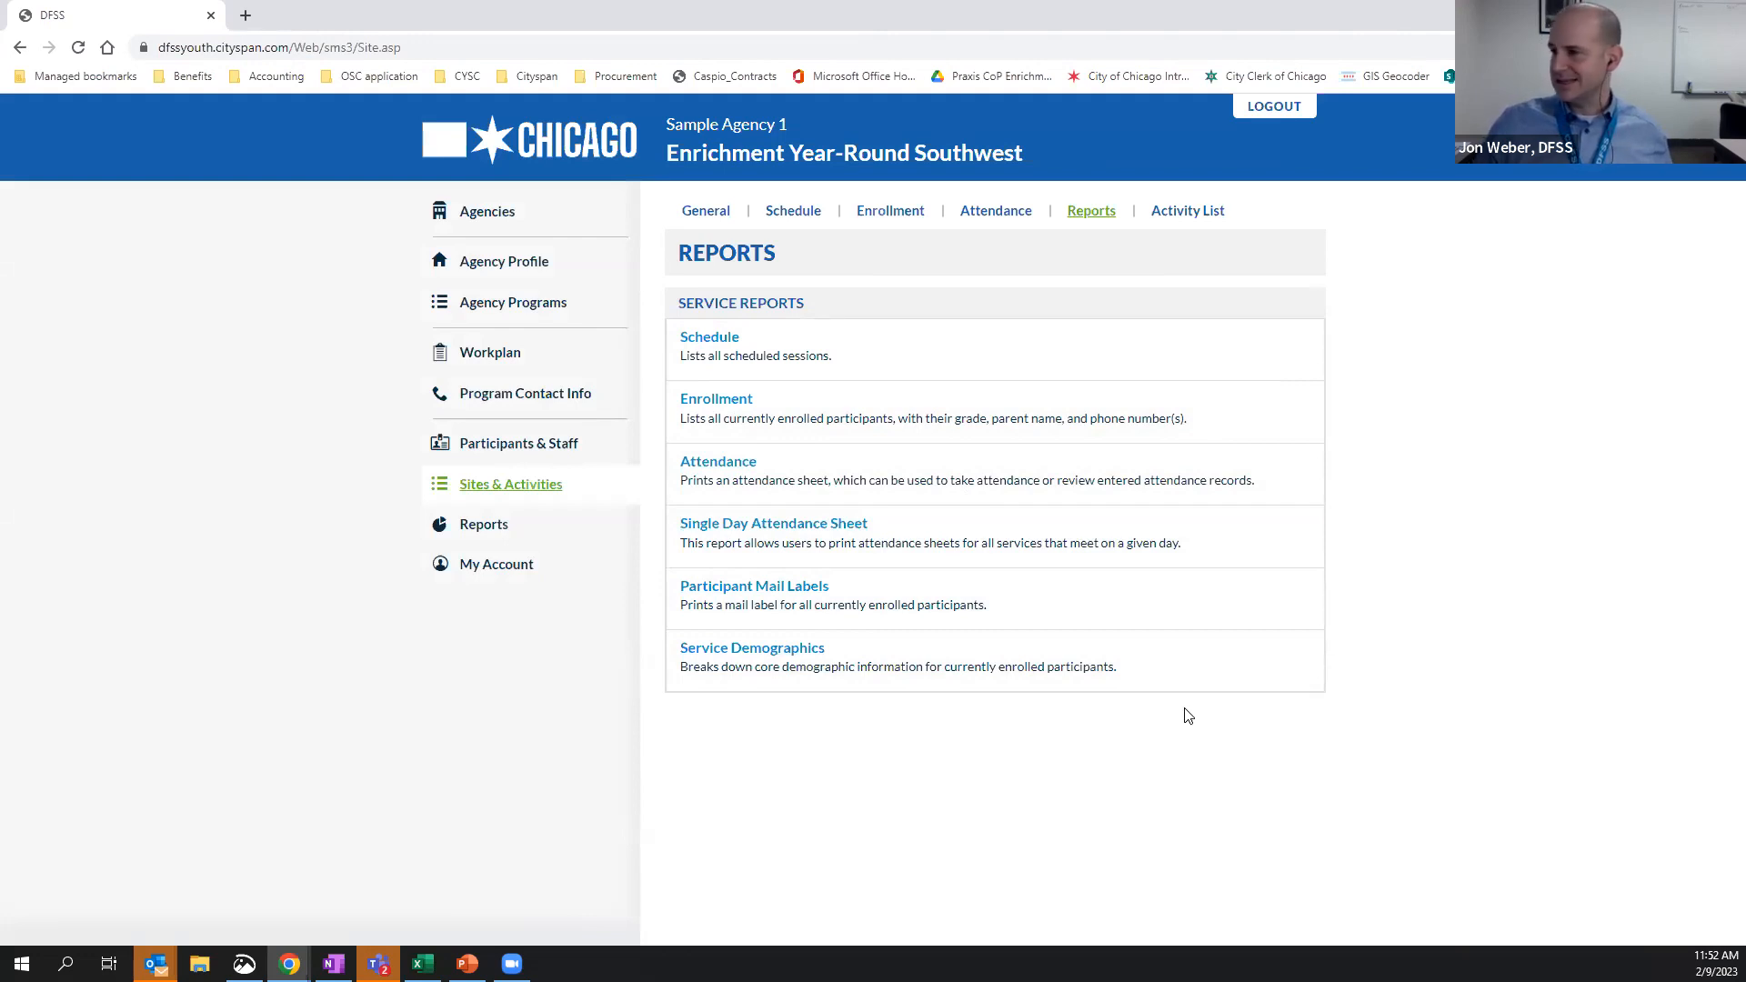
click(840, 524)
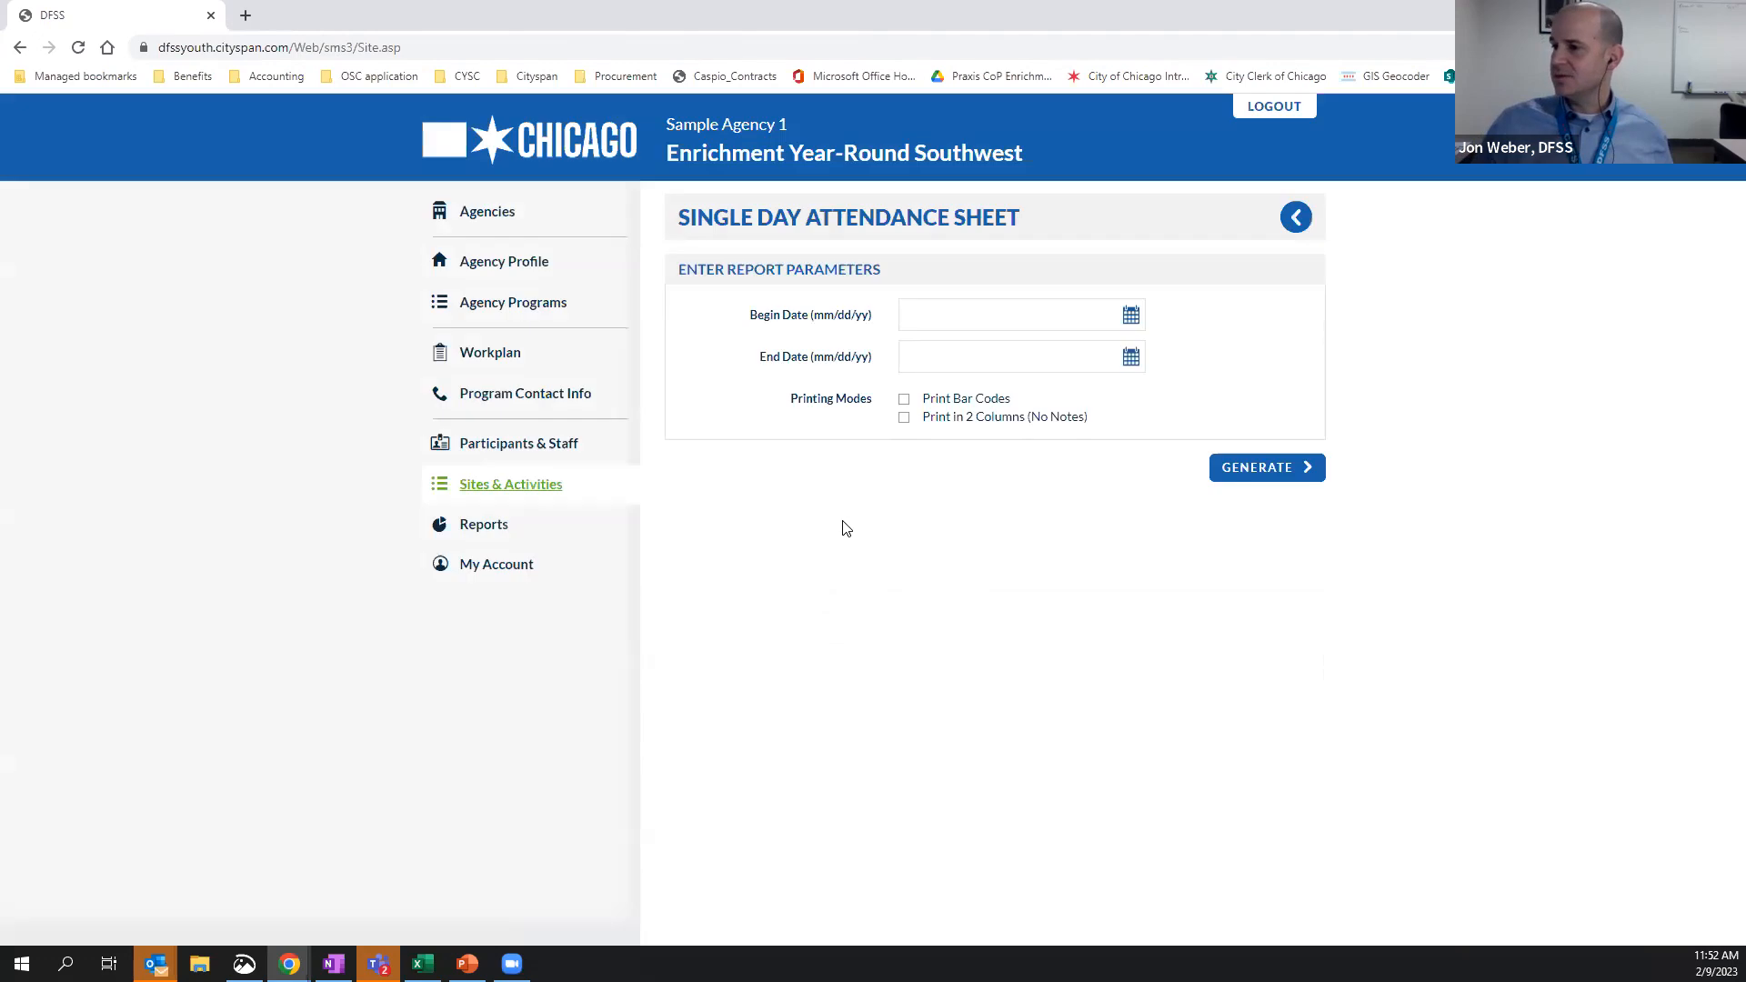
click(1036, 314)
click(1517, 310)
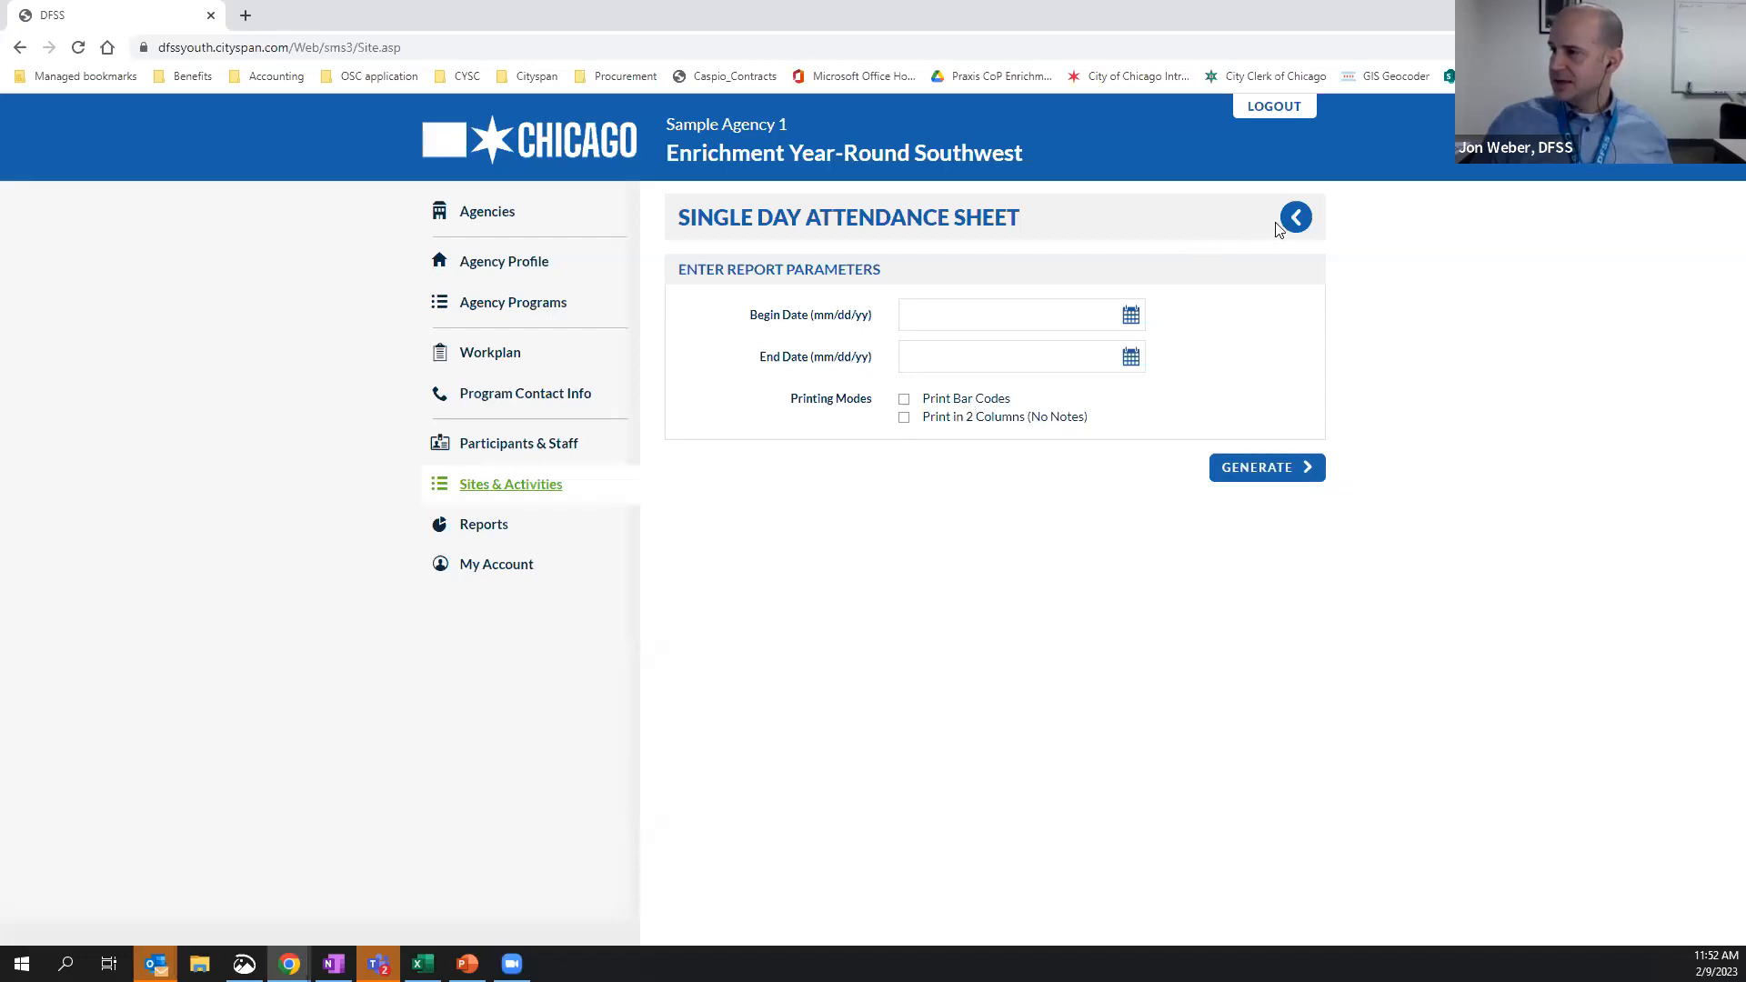
click(1298, 220)
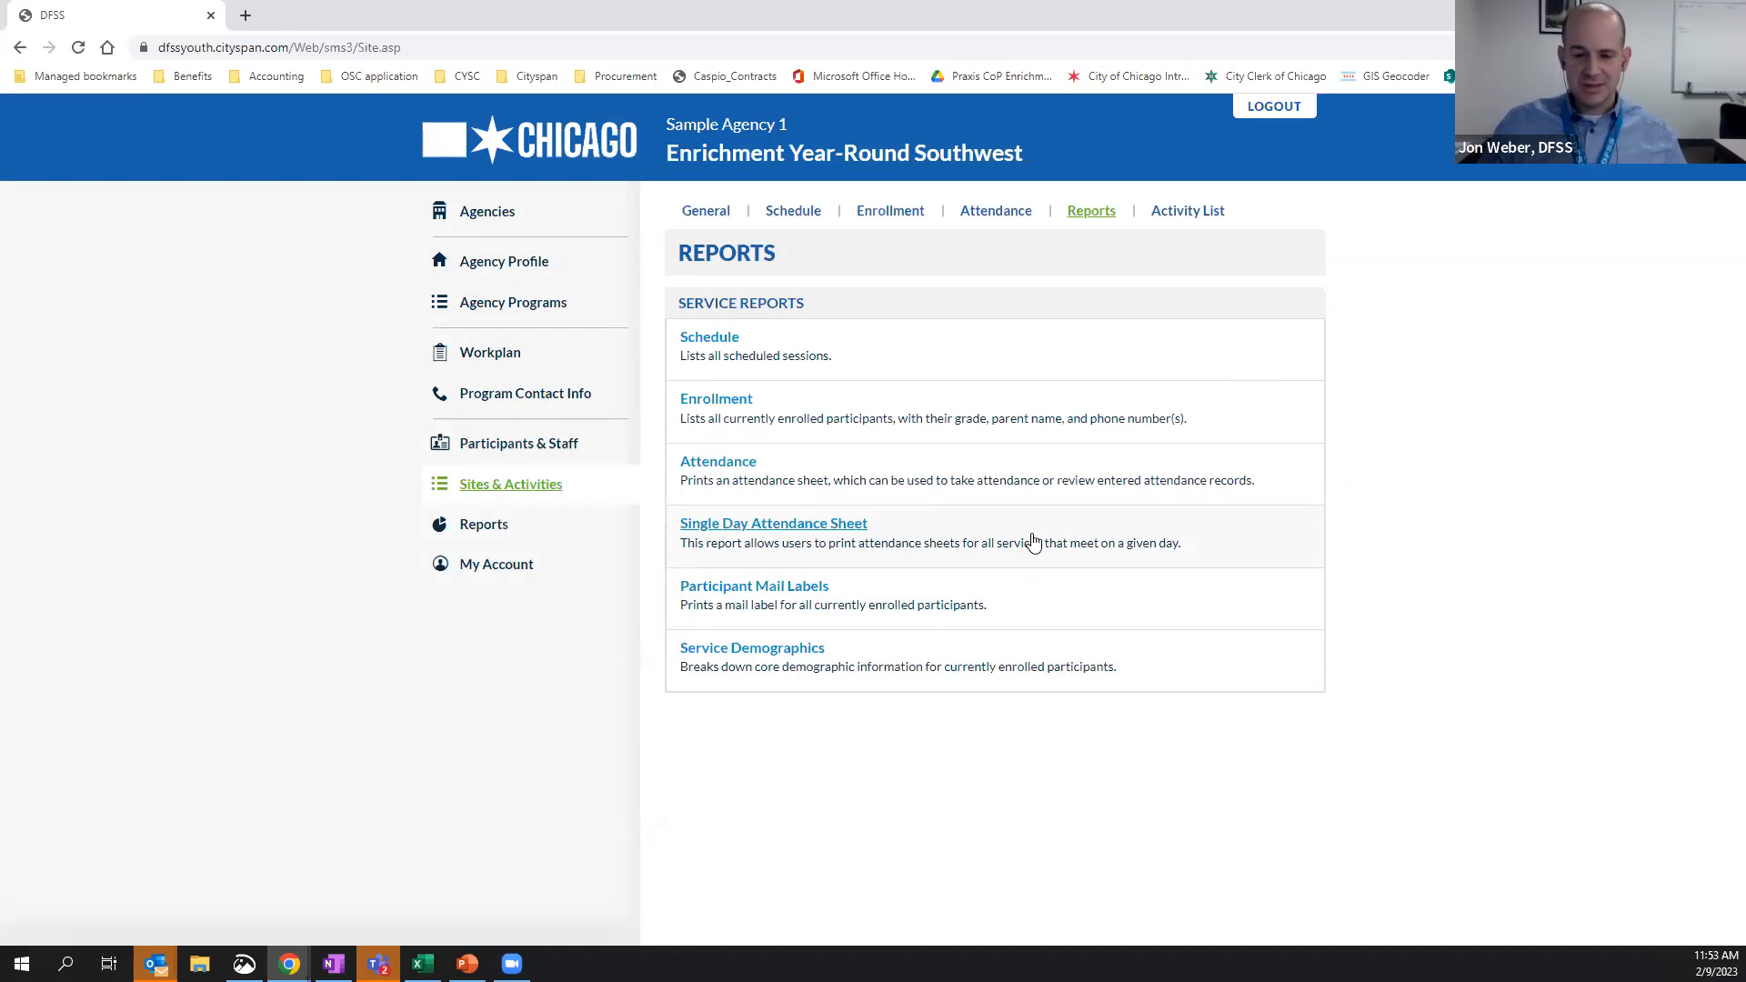
Open the individual activities of the STEM Center (Beverly) site and bring up a blank form for adding one
click(707, 214)
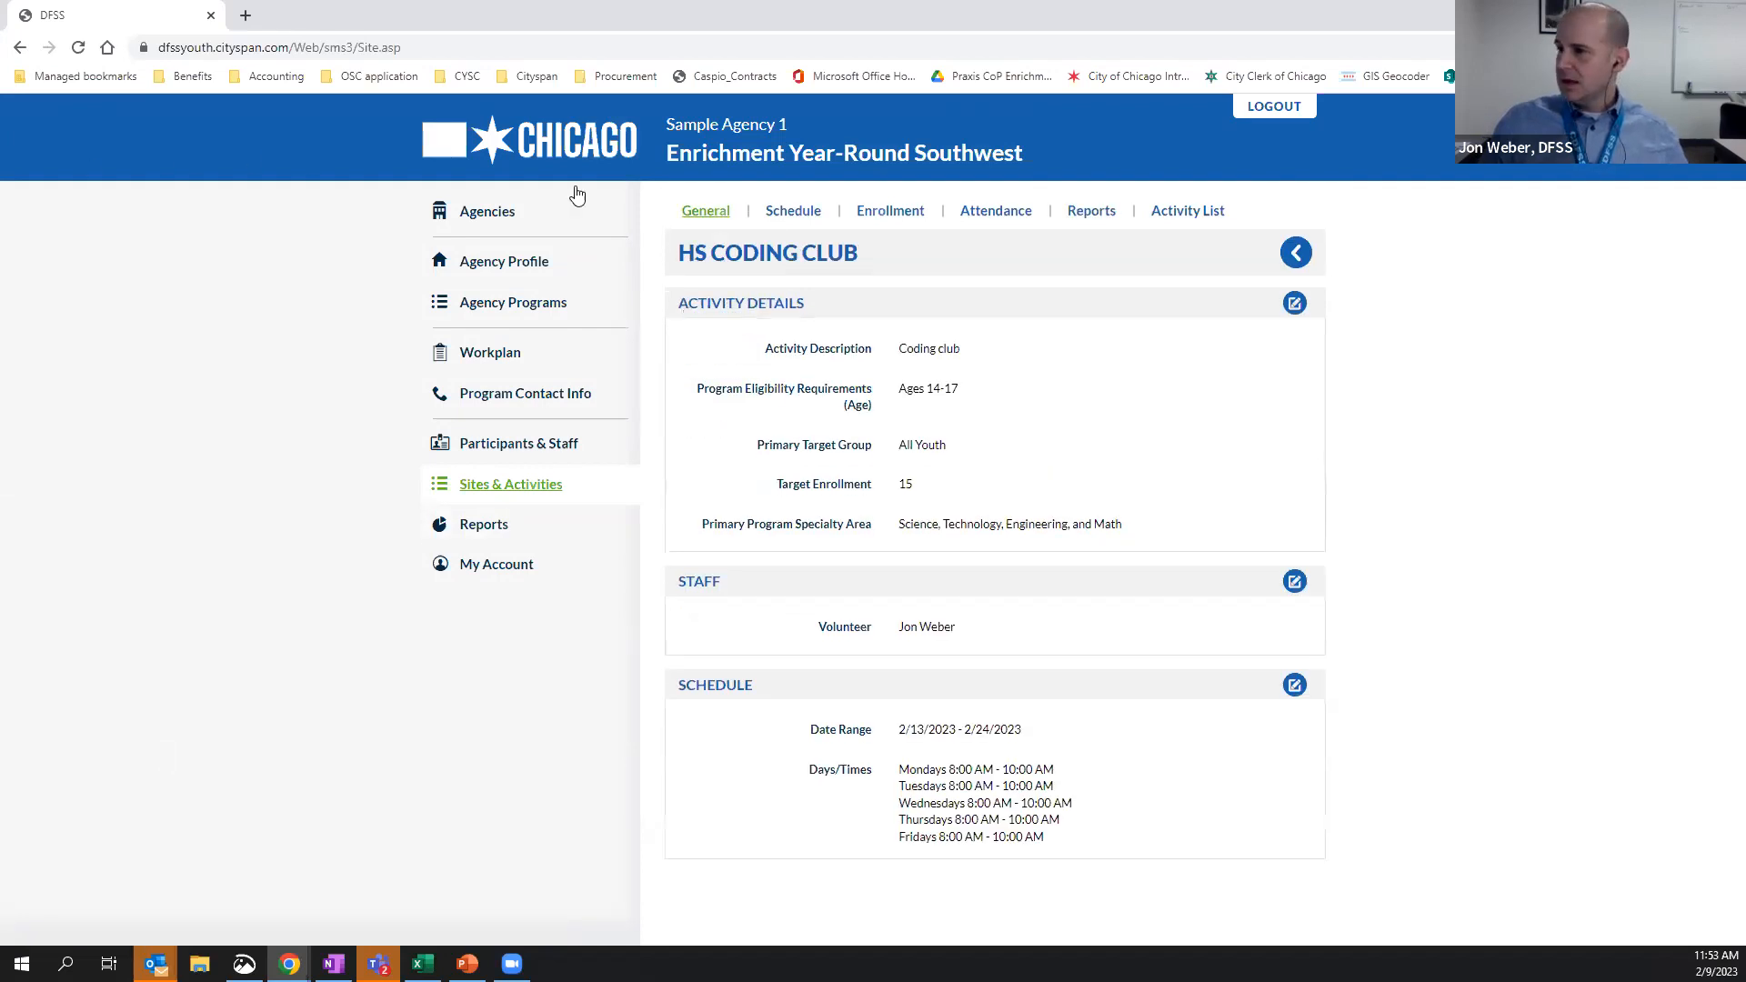
click(522, 489)
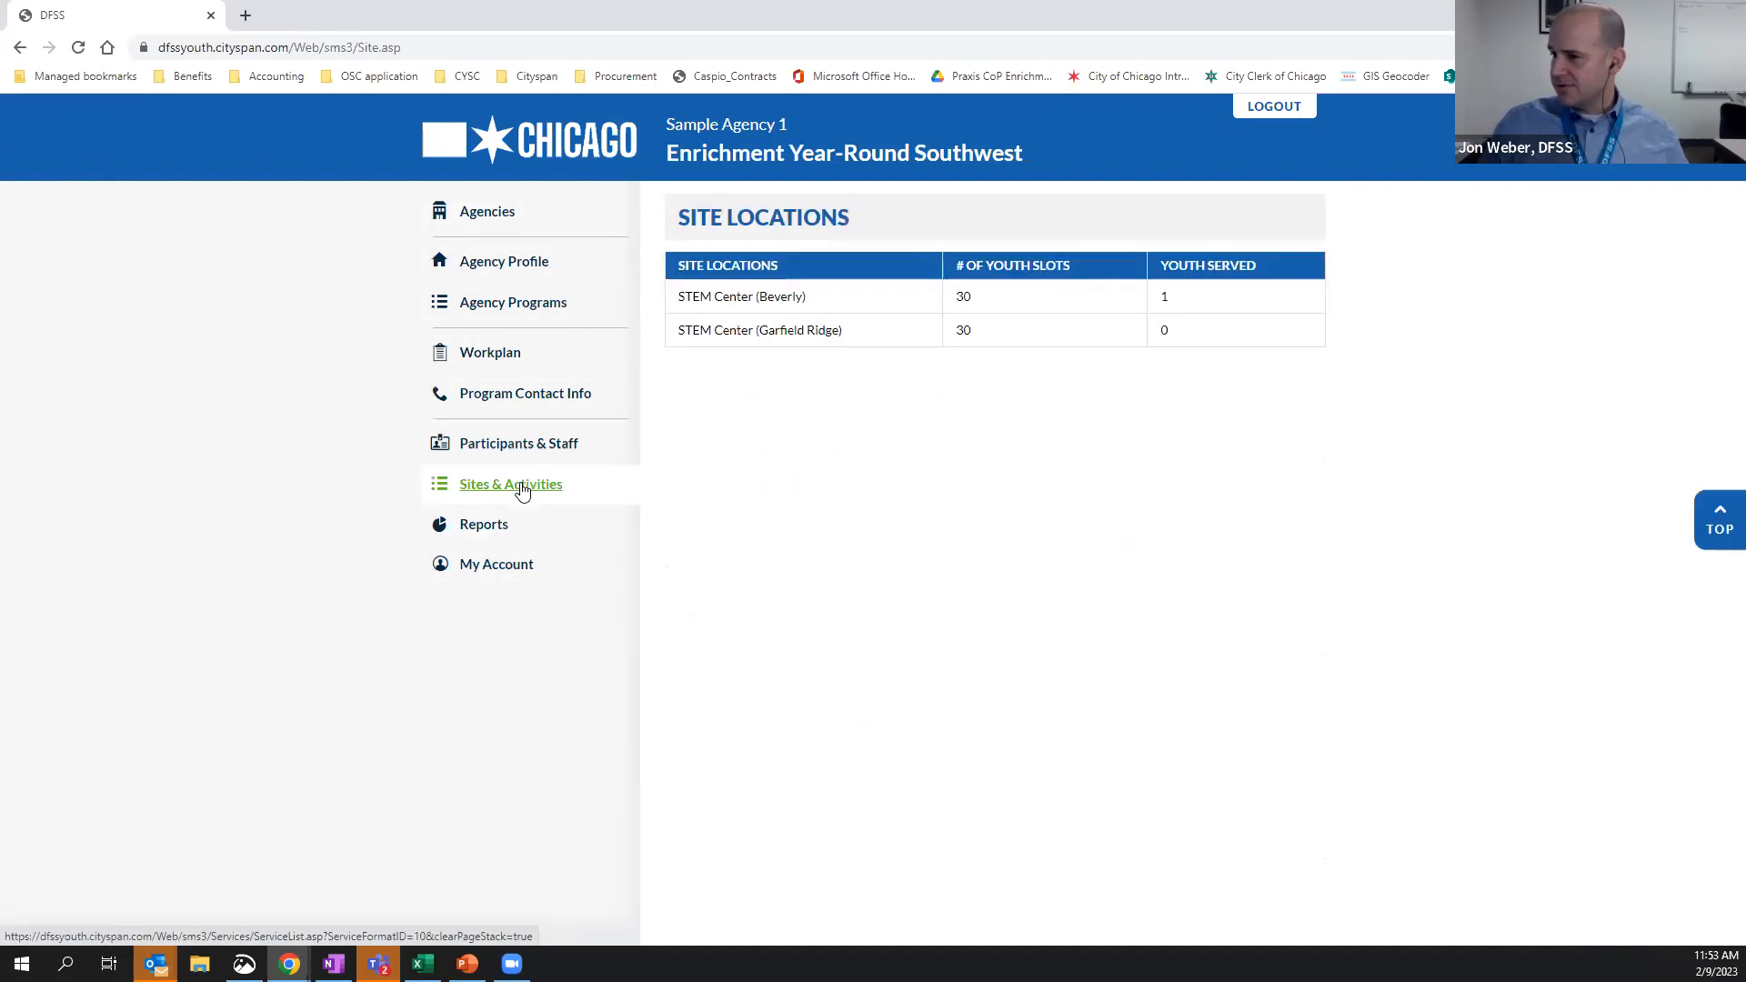
click(733, 300)
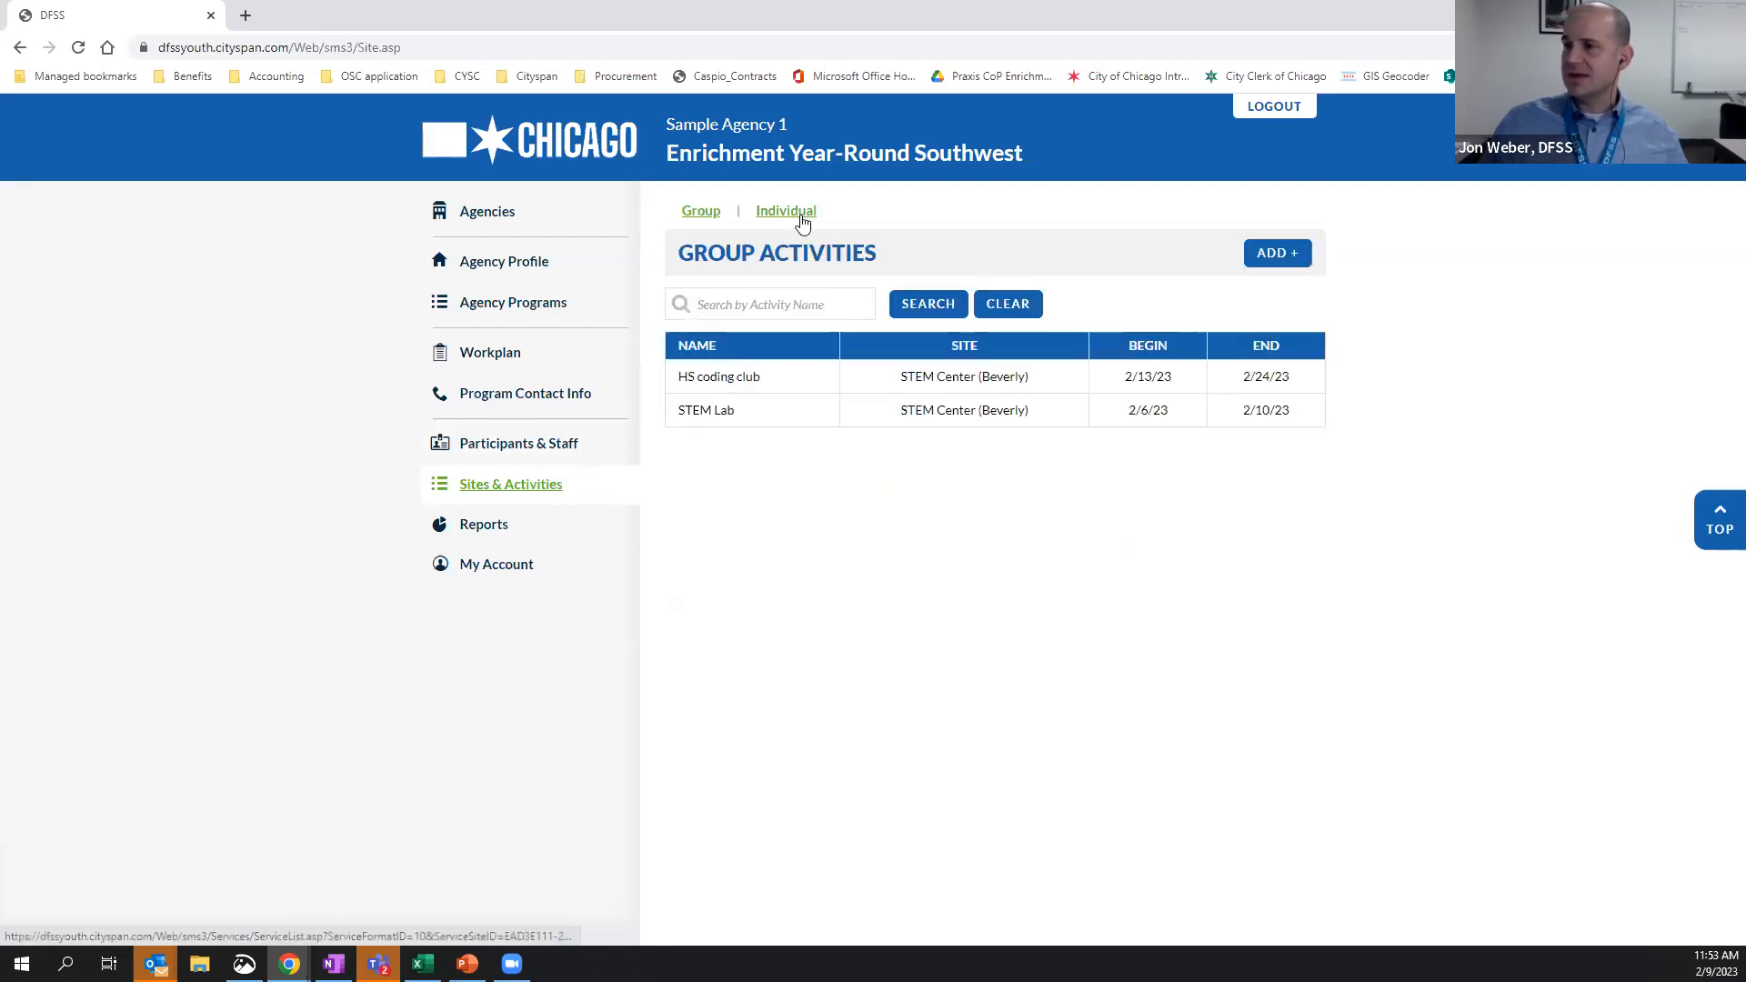
click(802, 221)
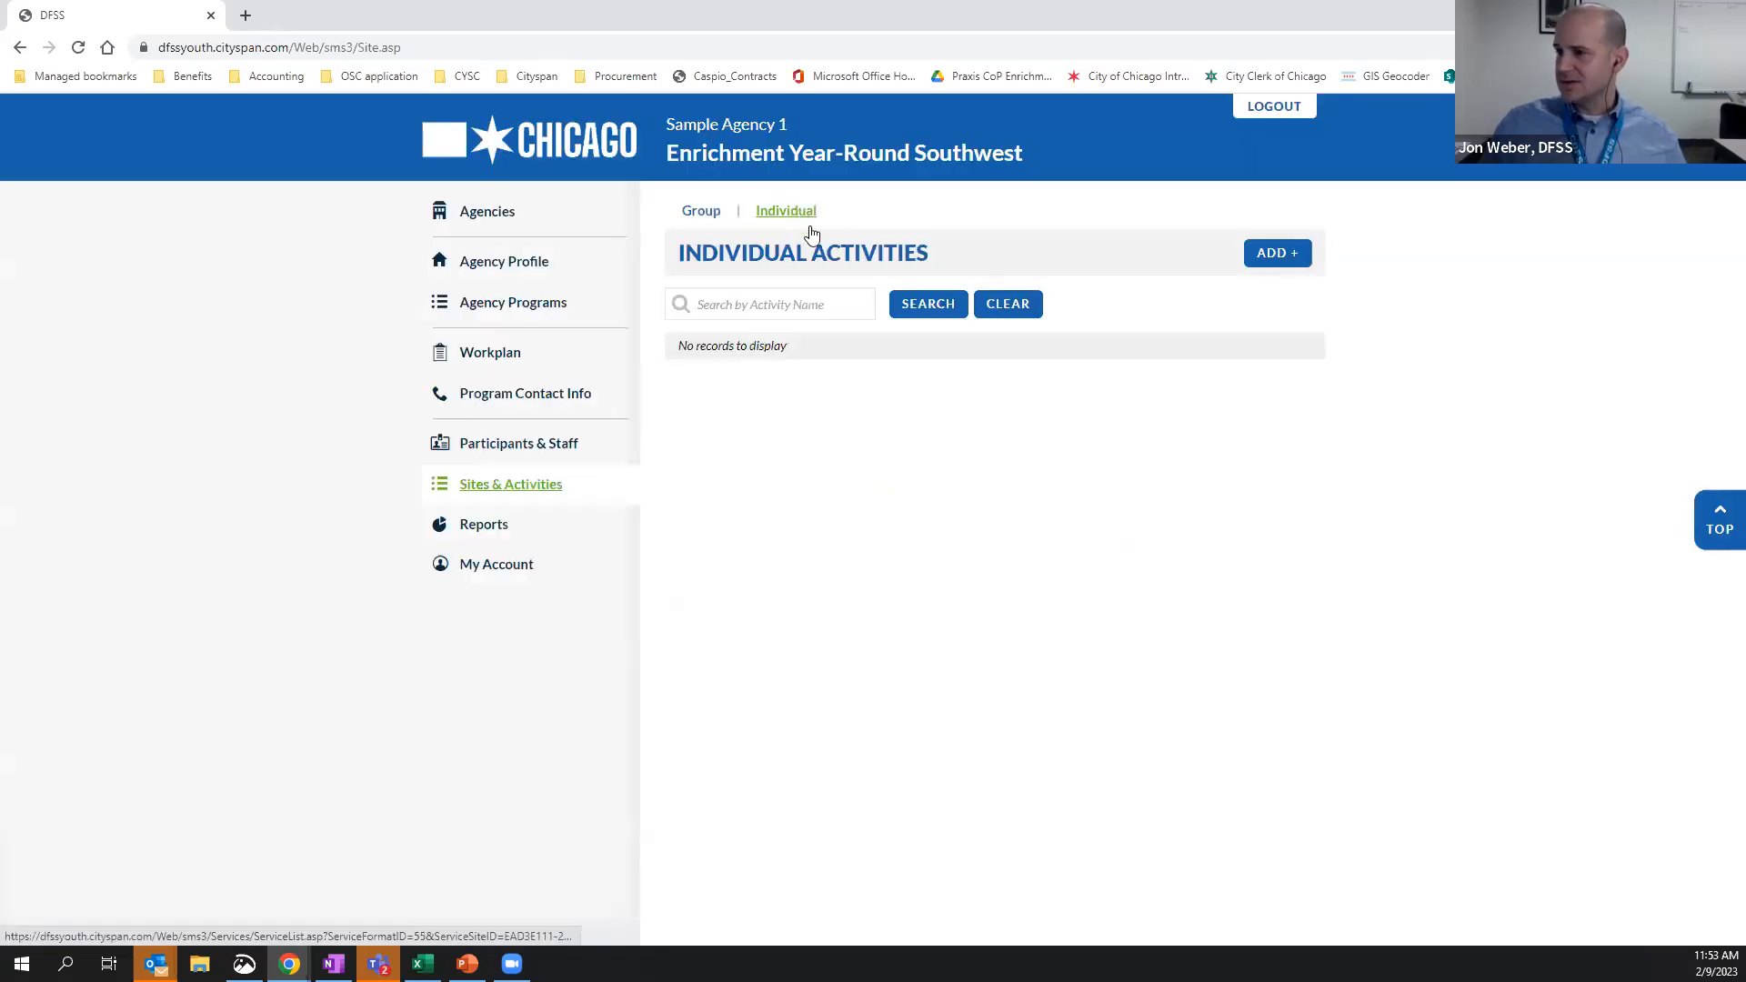
click(1300, 259)
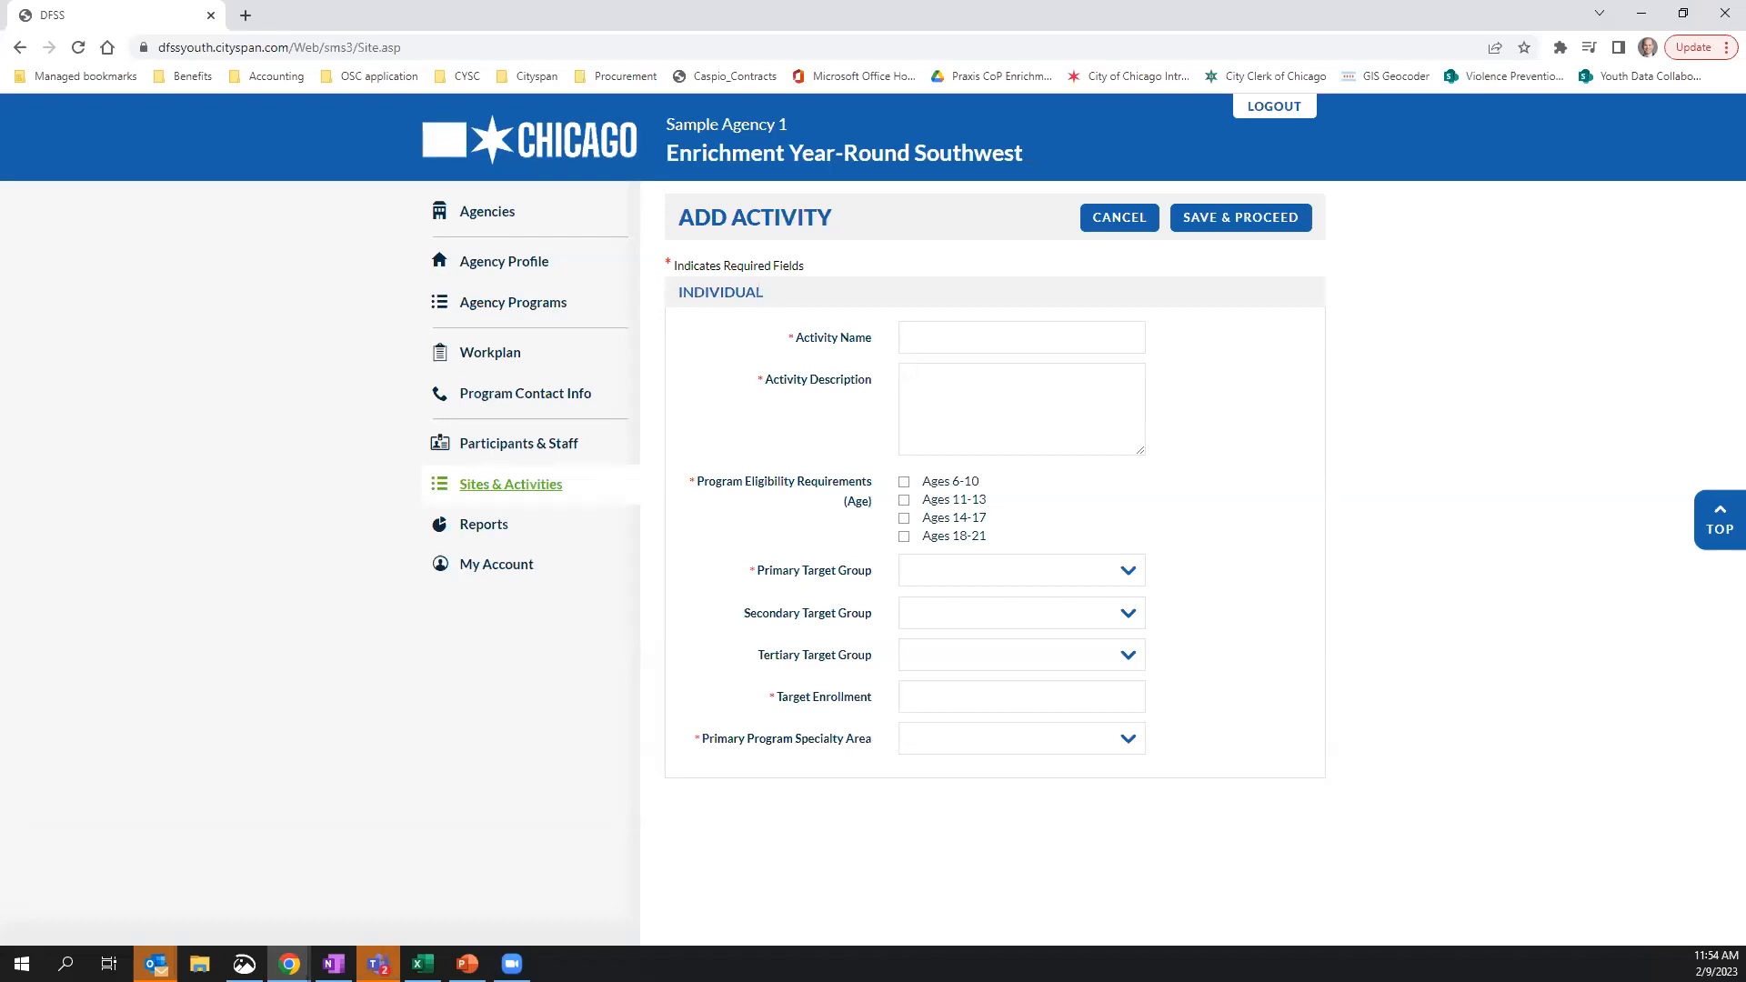
View the participants list and open a blank group activity form for the STEM Center (Beverly) site
click(549, 443)
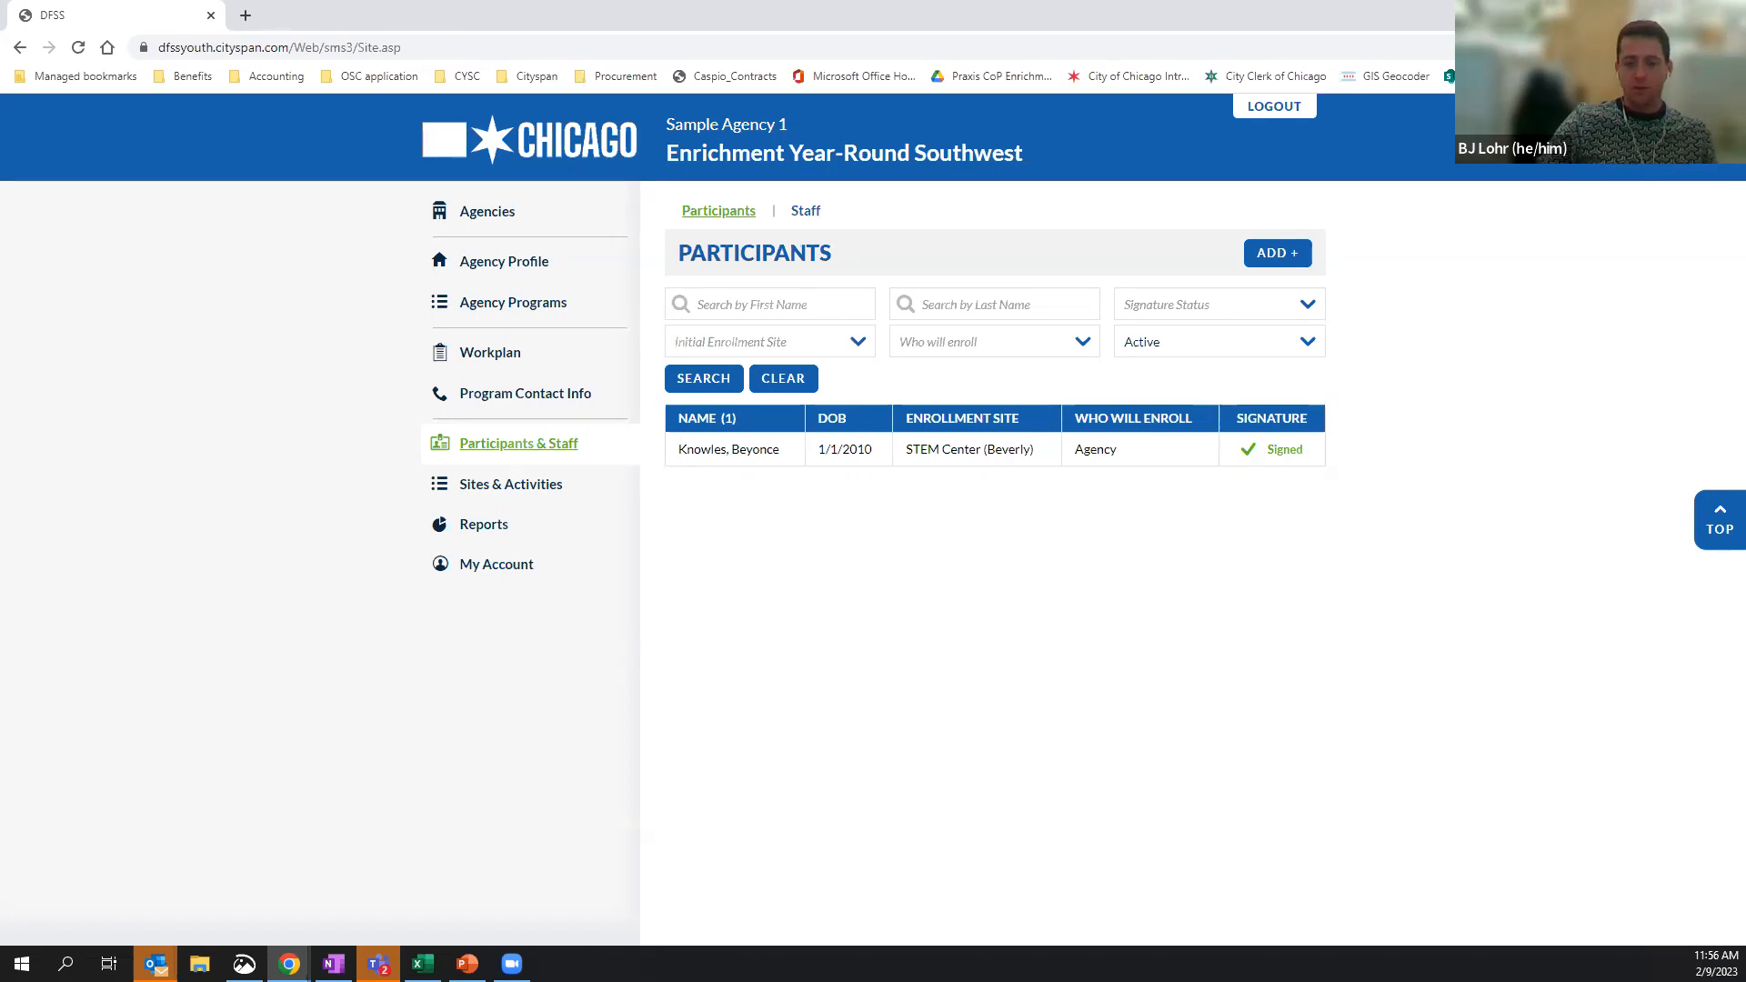
click(520, 496)
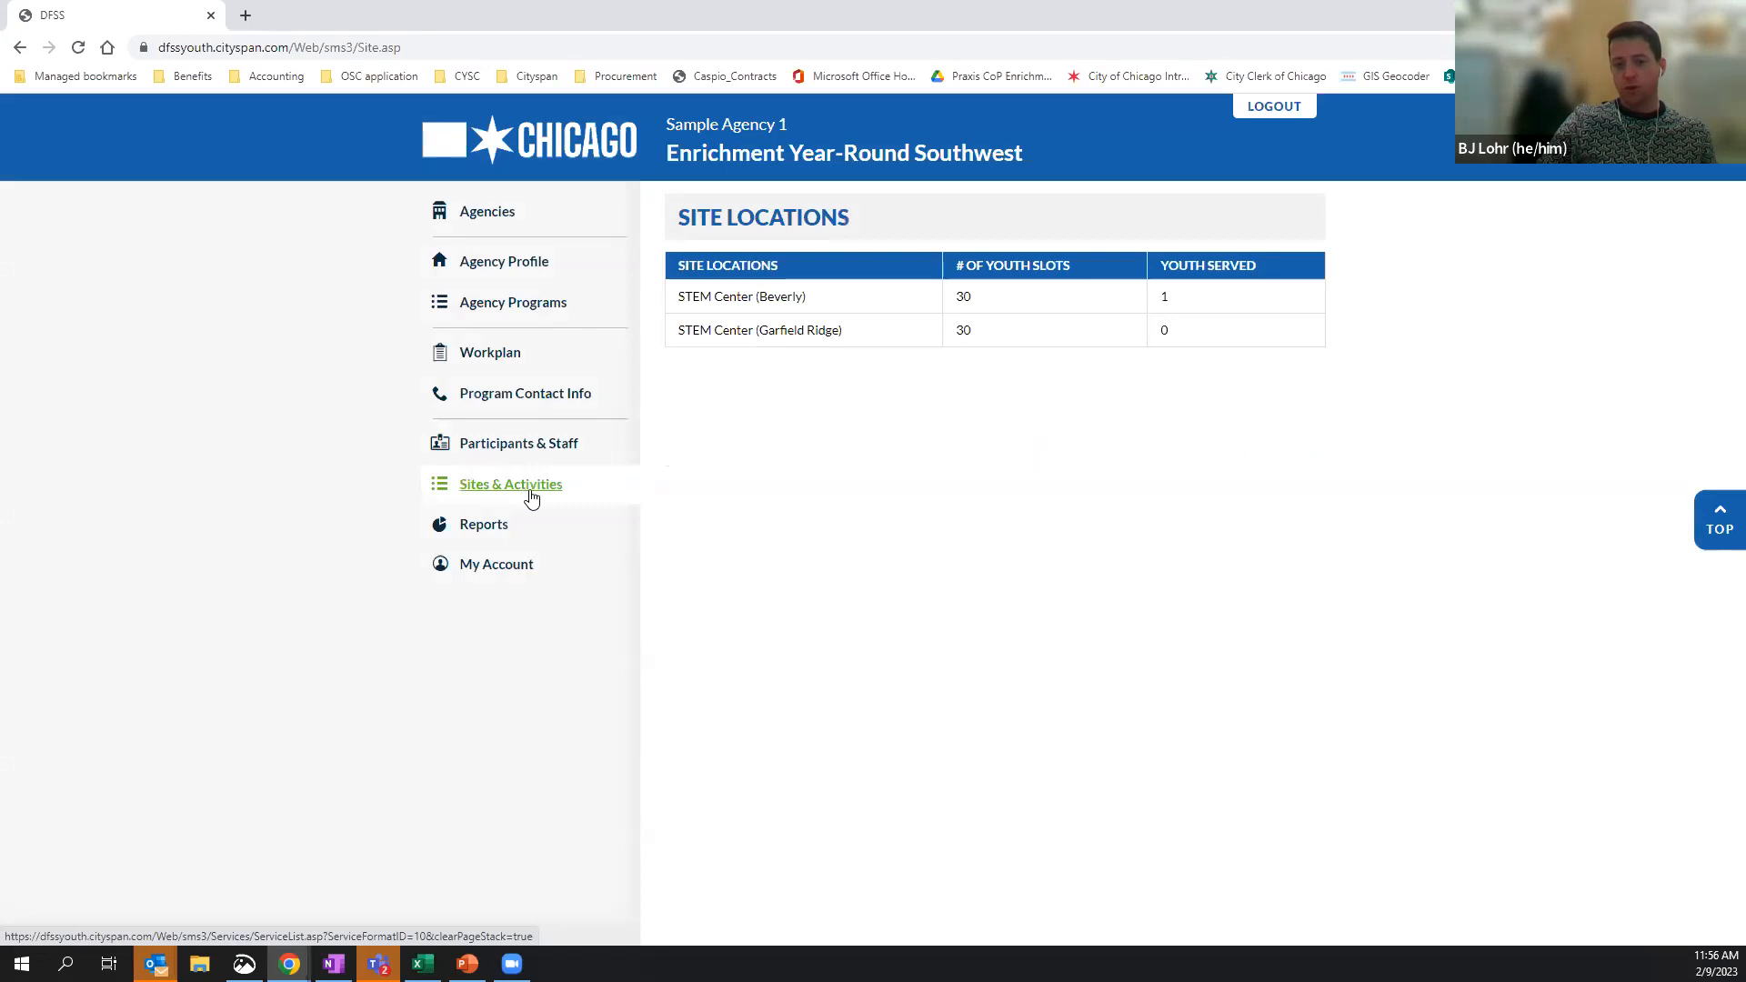
click(745, 295)
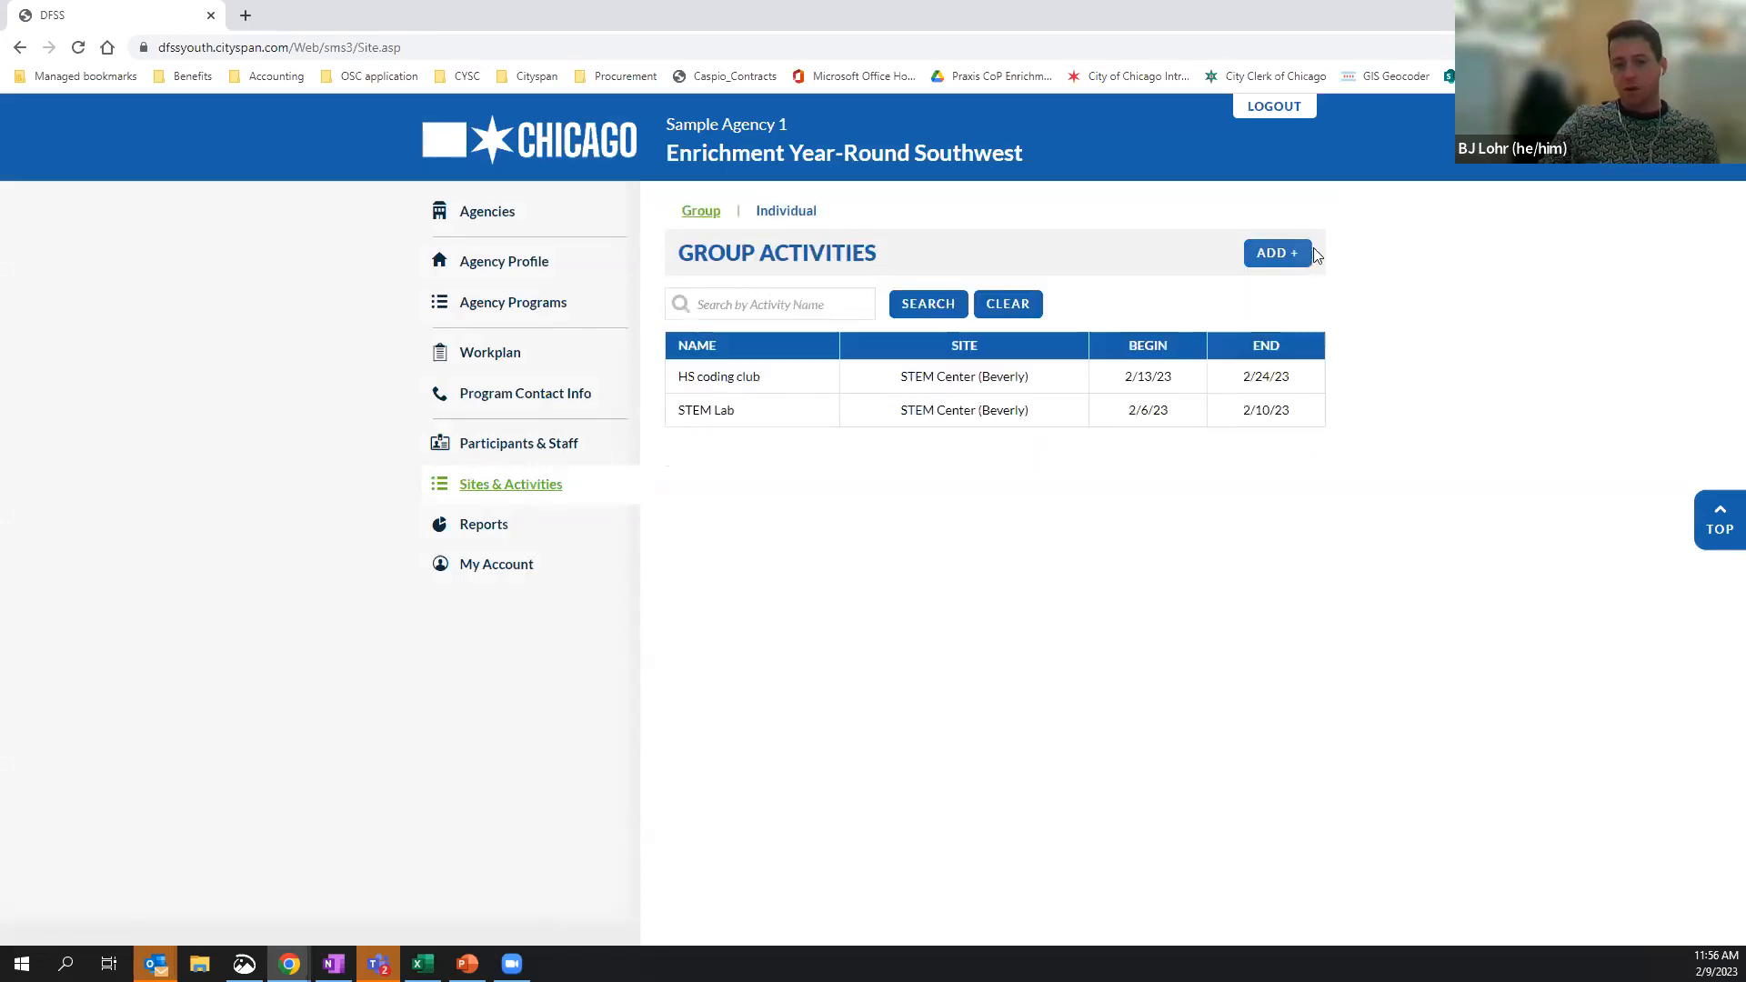
click(1279, 256)
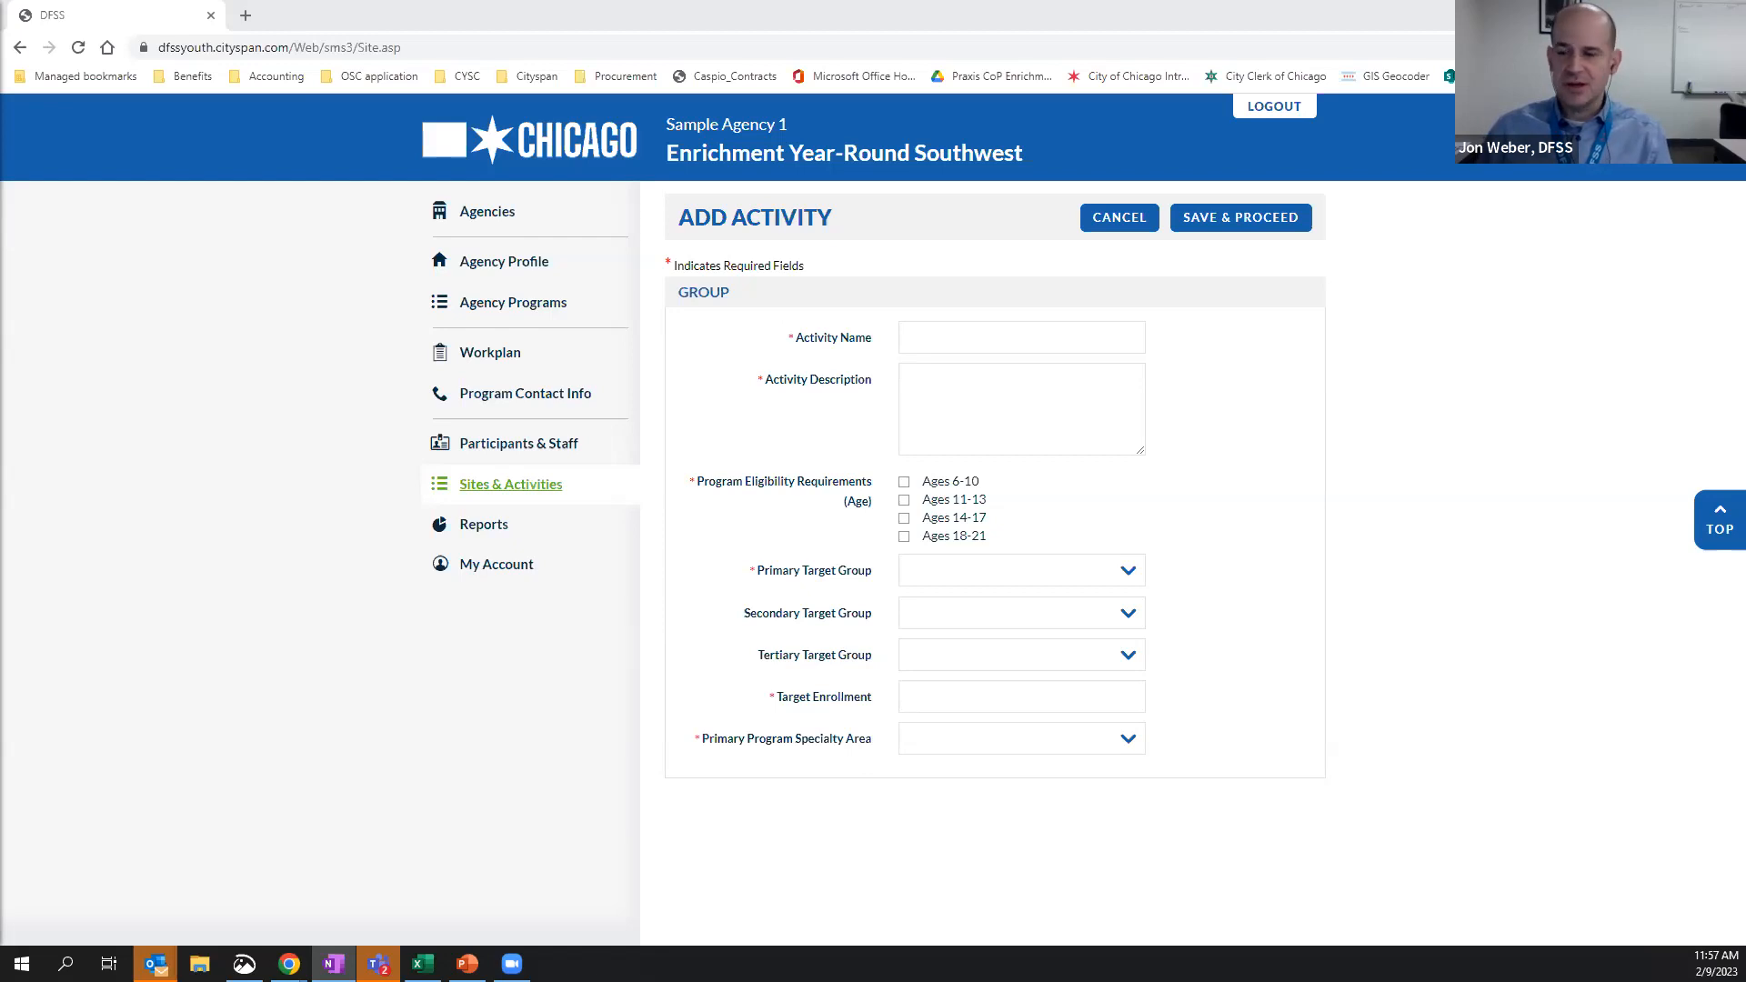
Log out of the Cityspan site and switch to PowerPoint to show the Youth Services Division Staff slide
click(1277, 108)
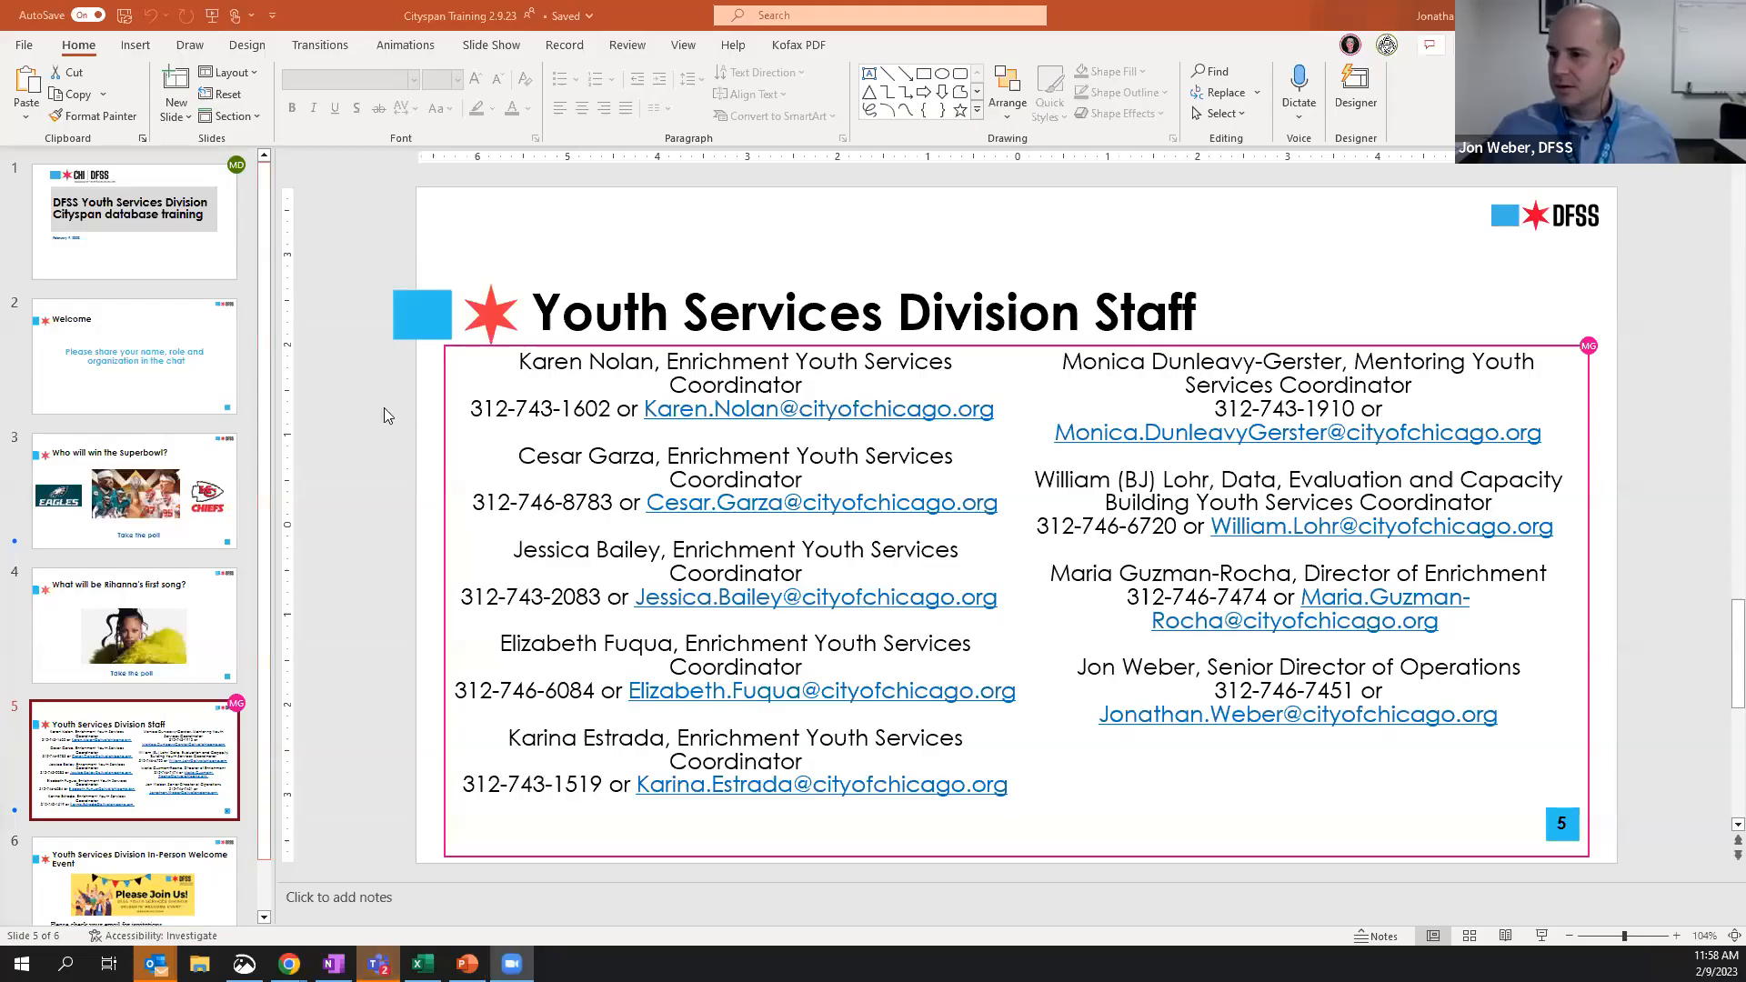
click(353, 565)
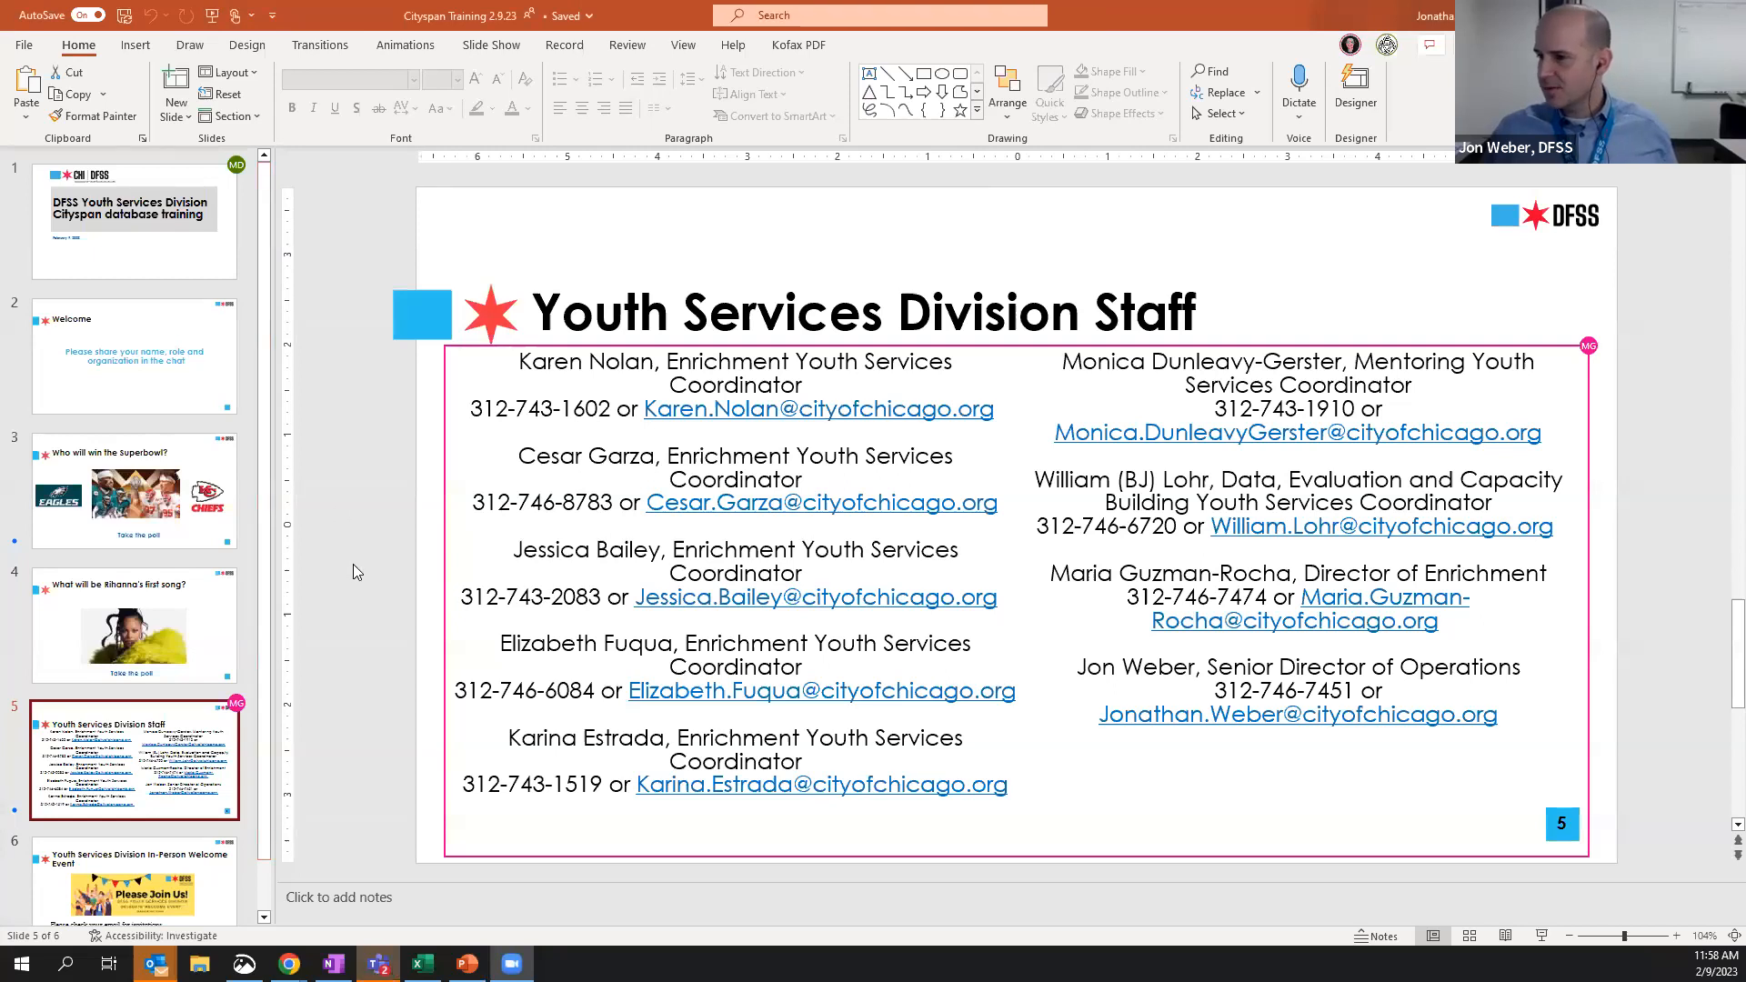